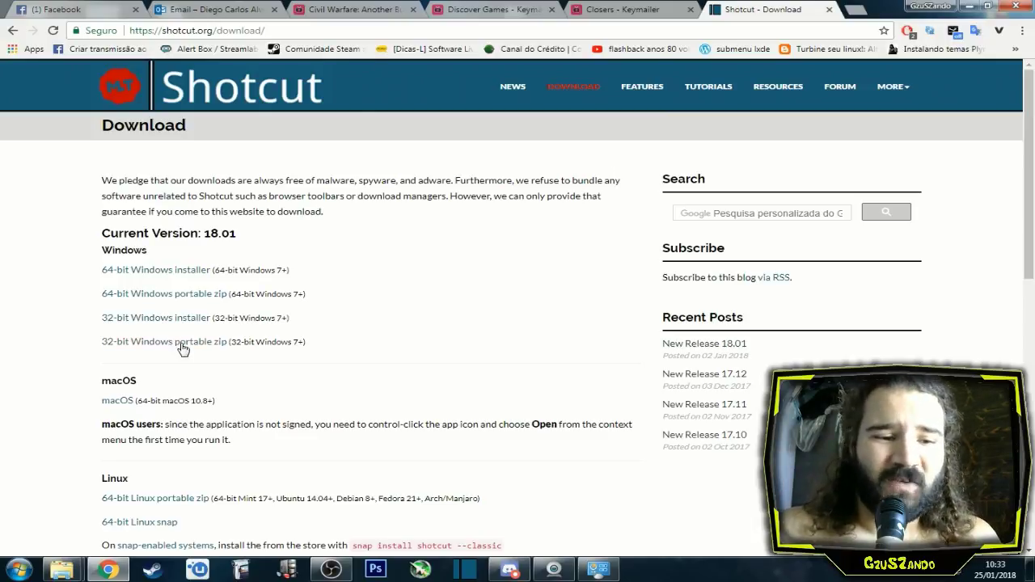
Run the downloaded installer shotcut-win64-180102.exe from the Downloads folder and allow it past the security prompt.
{"action": "scroll", "coordinate": [187, 344], "scroll_direction": "down", "scroll_amount": 1}
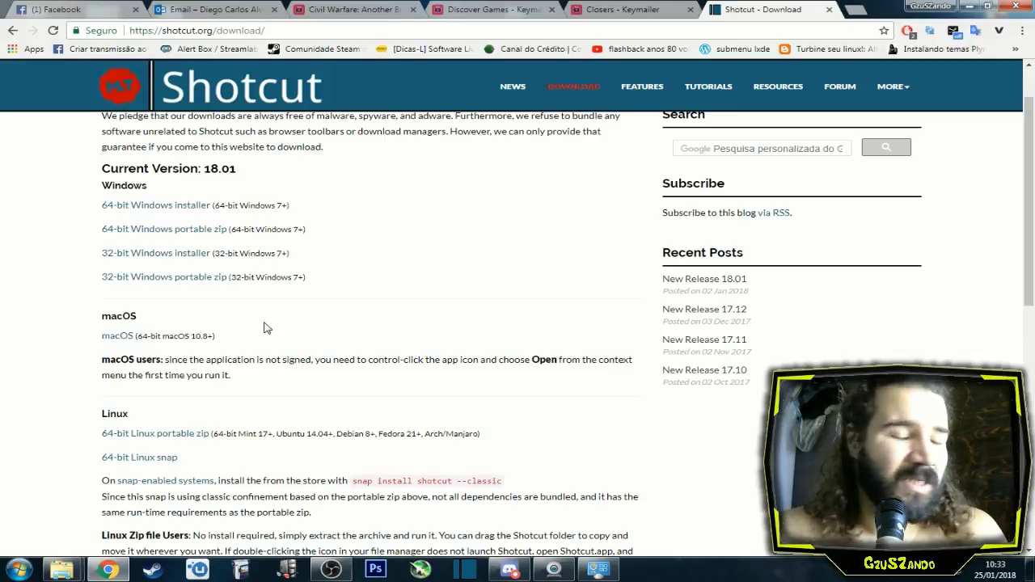
{"action": "scroll", "coordinate": [267, 327], "scroll_direction": "up", "scroll_amount": 1}
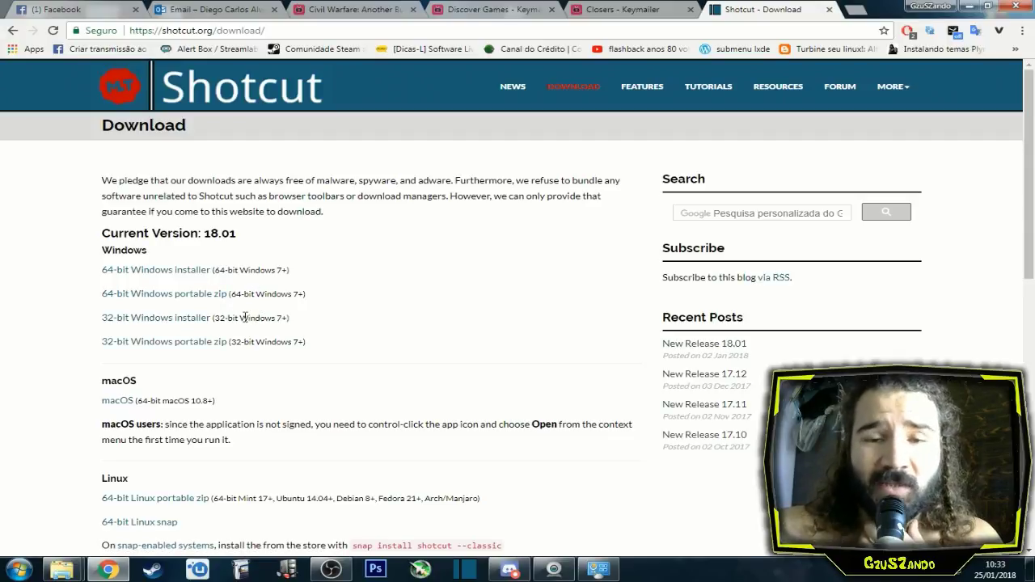
{"action": "key", "text": "alt+Tab"}
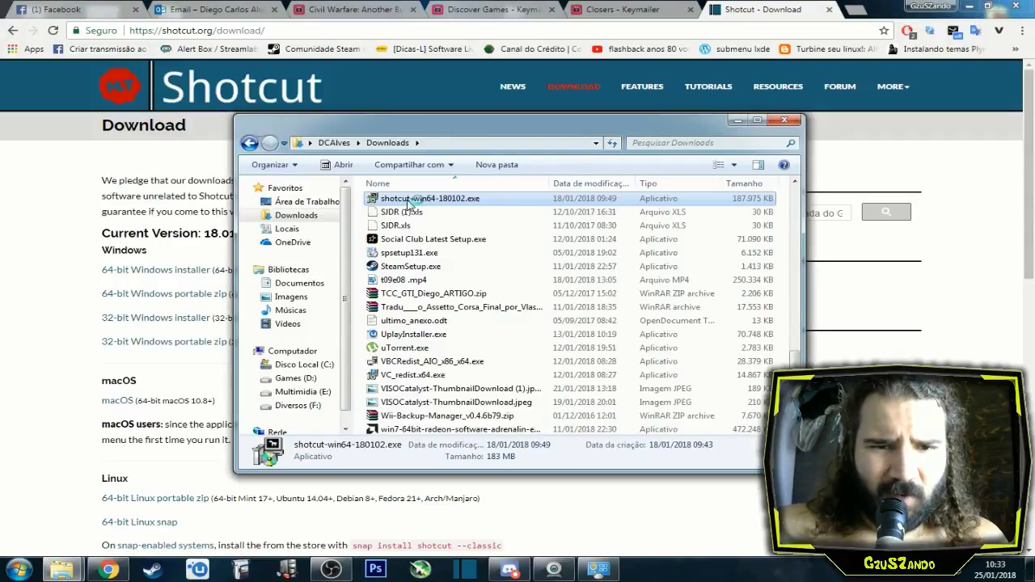
{"action": "double_click", "coordinate": [408, 199]}
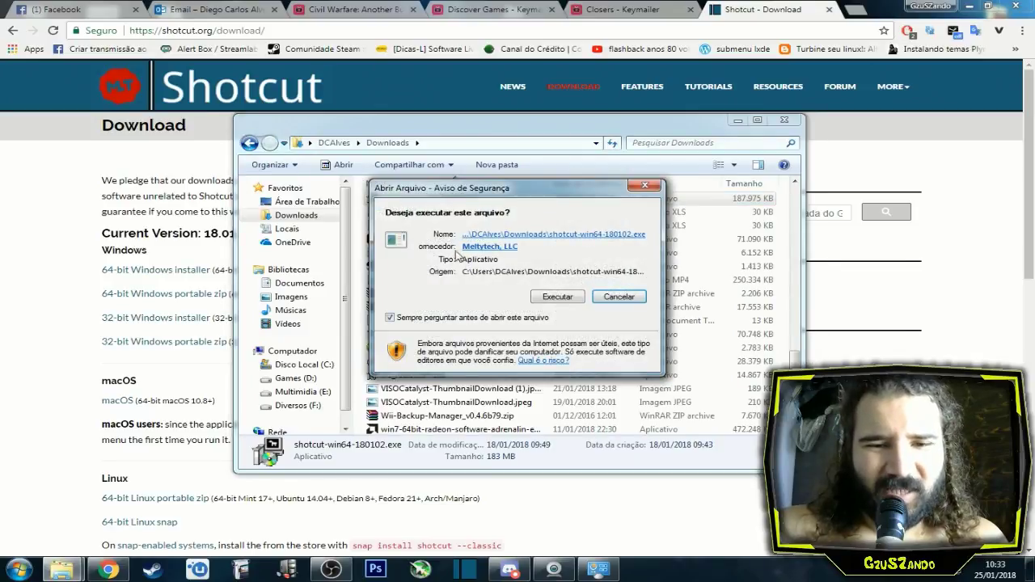
{"action": "left_click", "coordinate": [468, 573]}
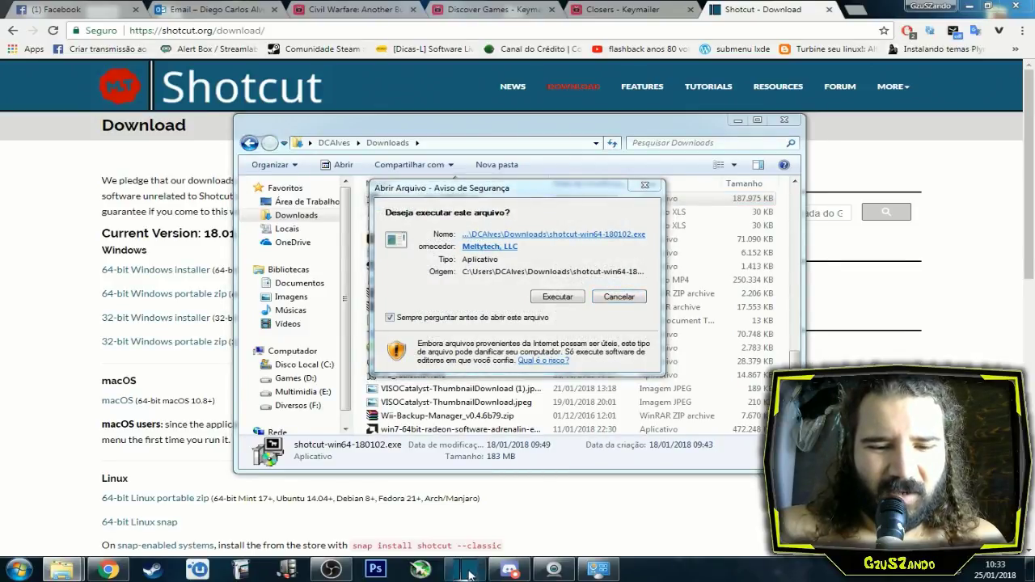
{"action": "key", "text": "Return"}
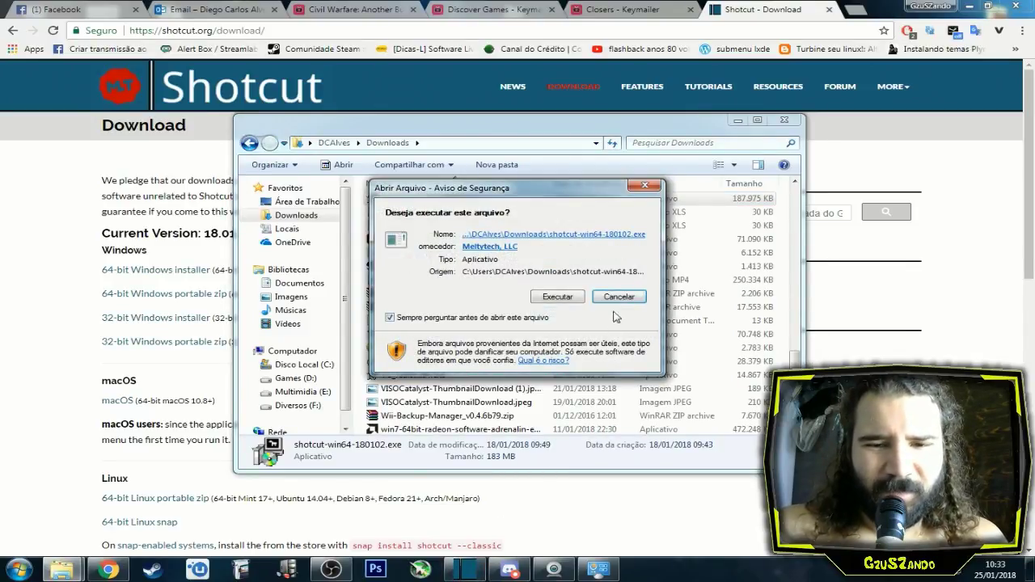
{"action": "left_click", "coordinate": [564, 297]}
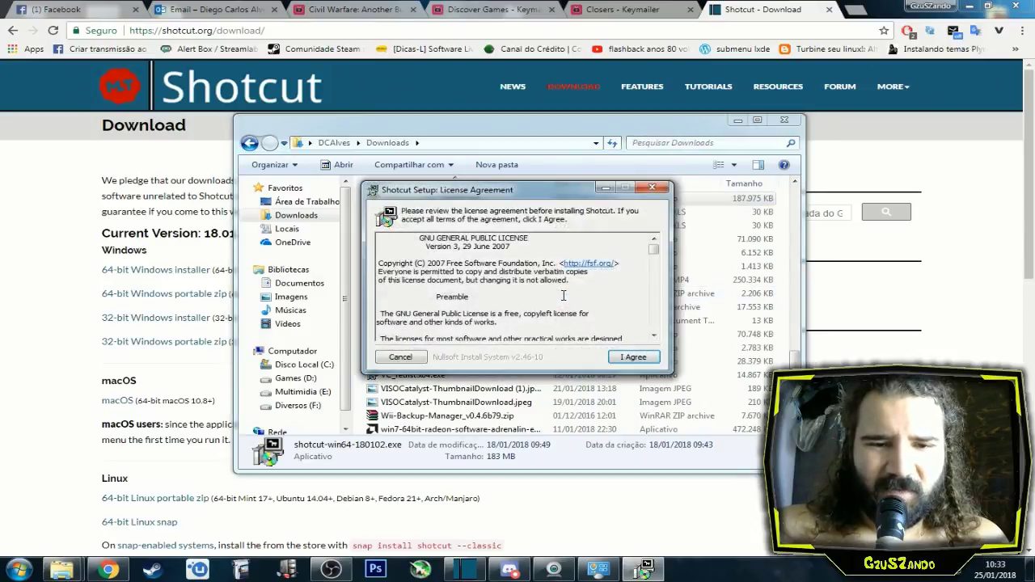
Accept the license and install Shotcut into C:\Program Files\Shotcut with the default options, then close the setup.
{"action": "left_click", "coordinate": [634, 356]}
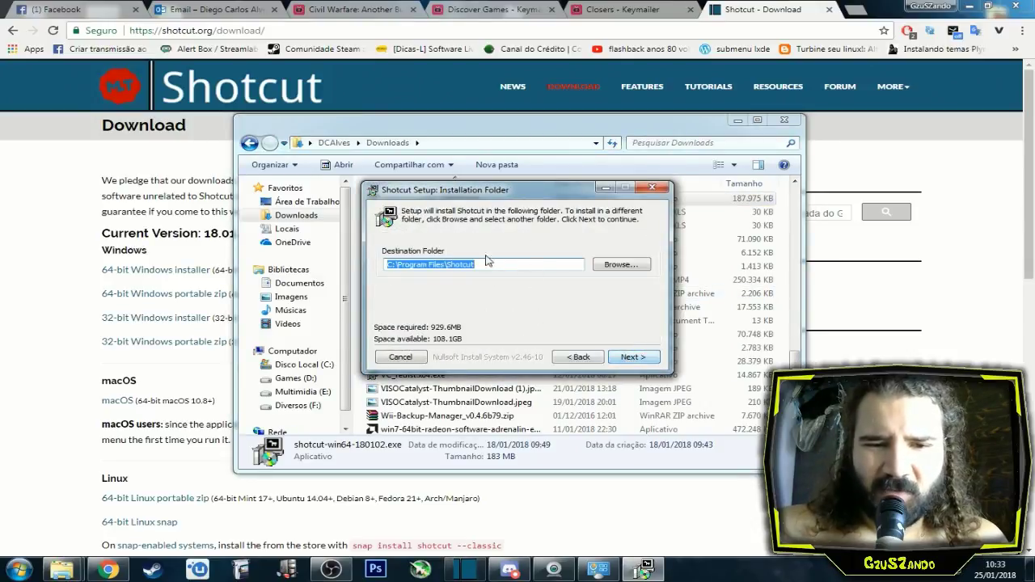
{"action": "left_click", "coordinate": [630, 357]}
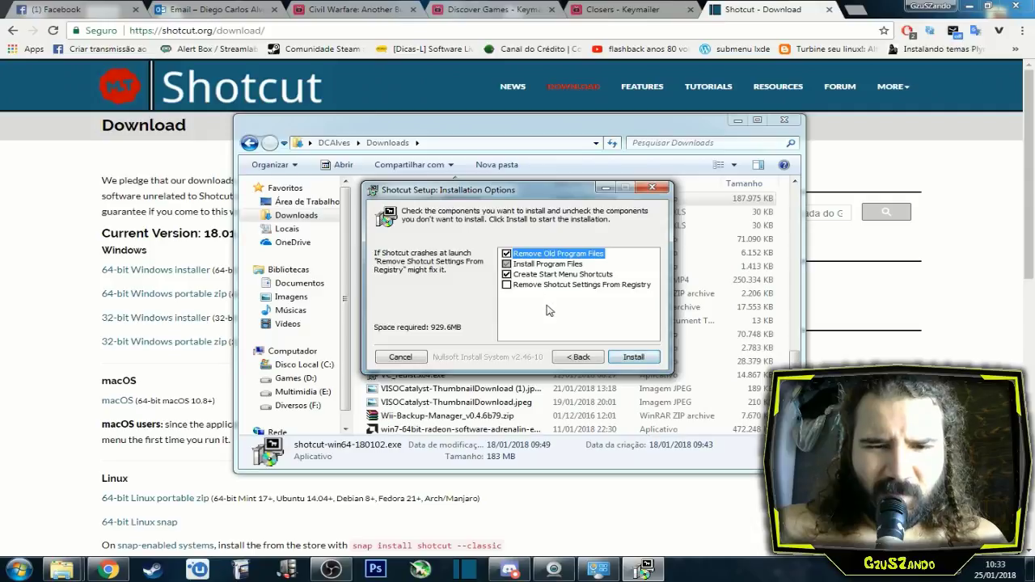
{"action": "left_click", "coordinate": [629, 358]}
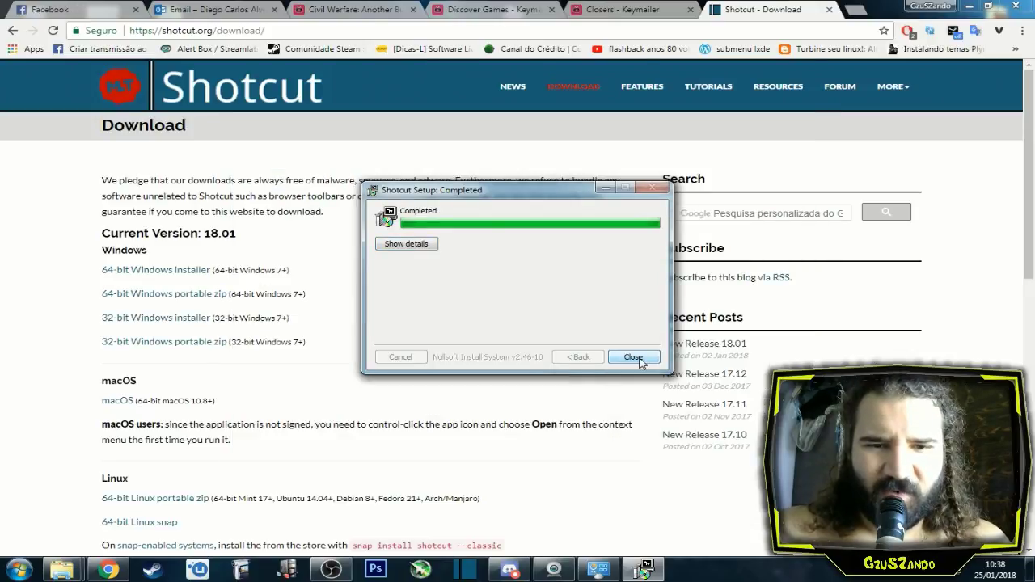
{"action": "left_click", "coordinate": [634, 357]}
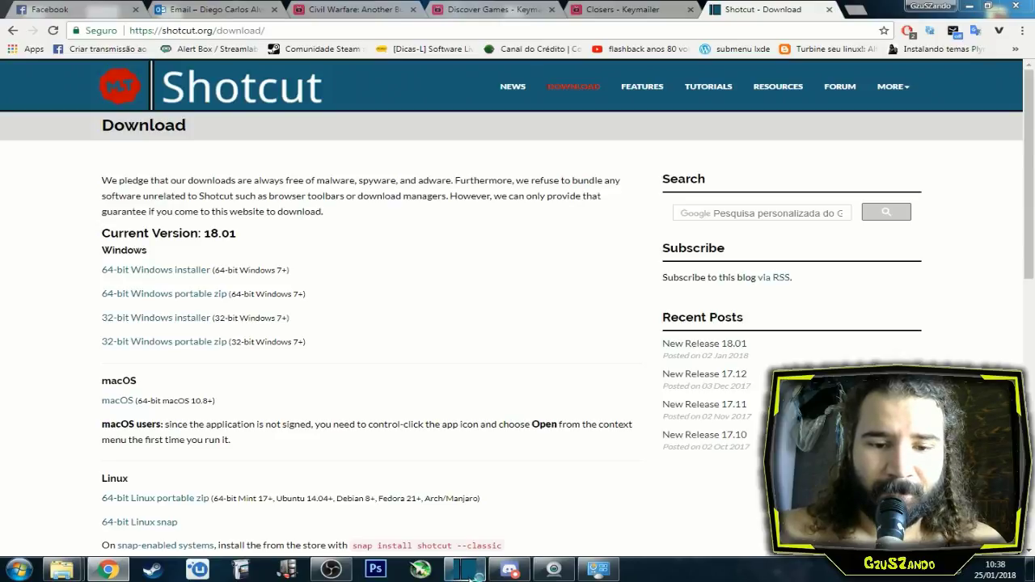
Open Shotcut in a maximized window and switch its interface language to Portuguese (Portugal), restarting the program.
{"action": "left_click", "coordinate": [467, 571]}
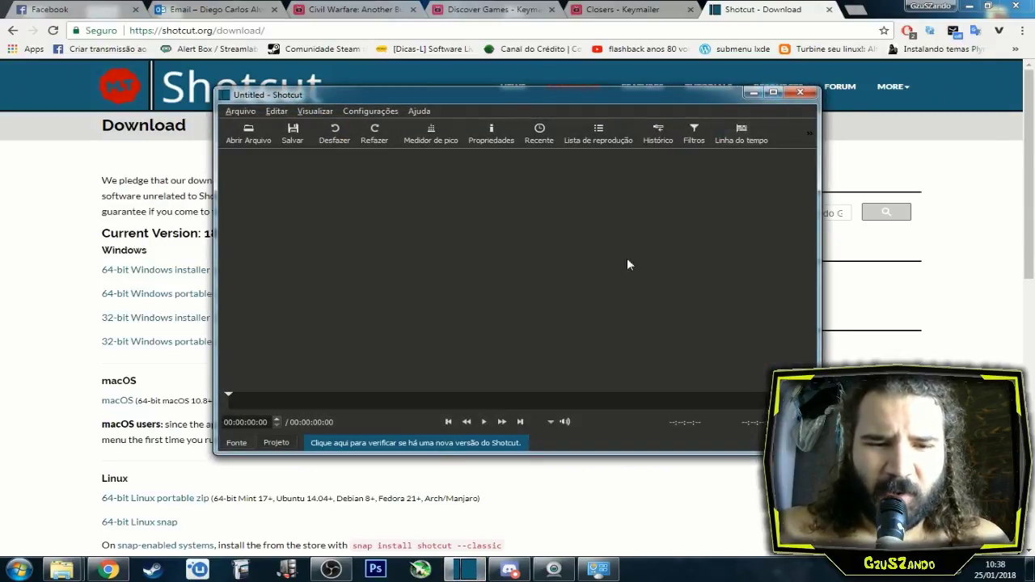
{"action": "left_click", "coordinate": [772, 94]}
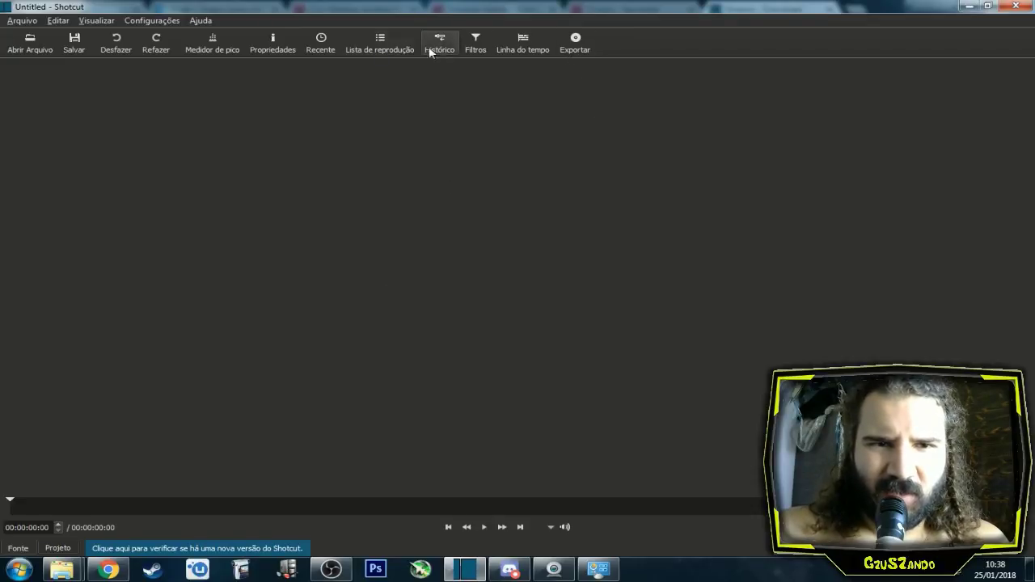
{"action": "left_click", "coordinate": [161, 21]}
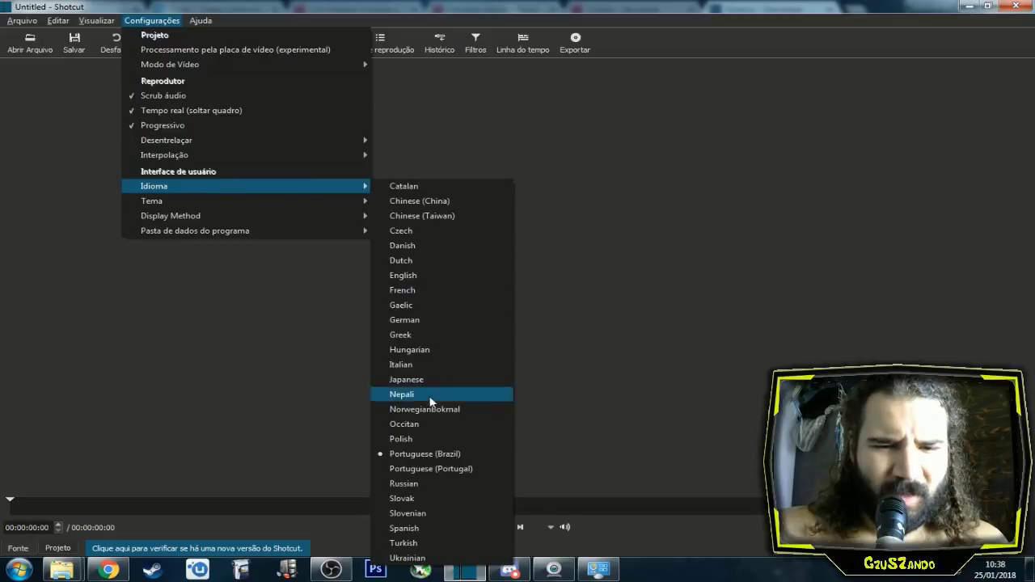
{"action": "left_click", "coordinate": [459, 469]}
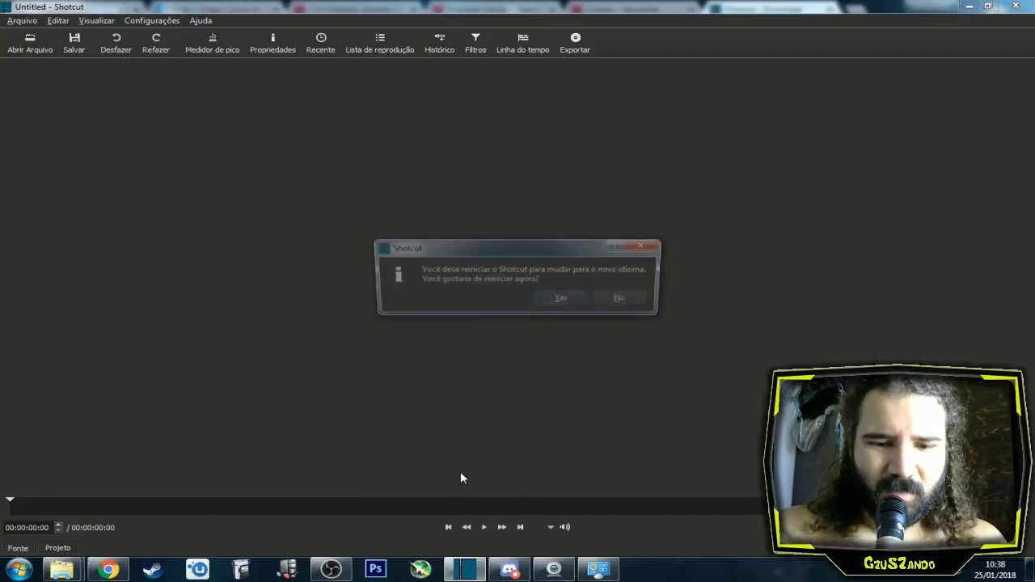
{"action": "left_click", "coordinate": [566, 298]}
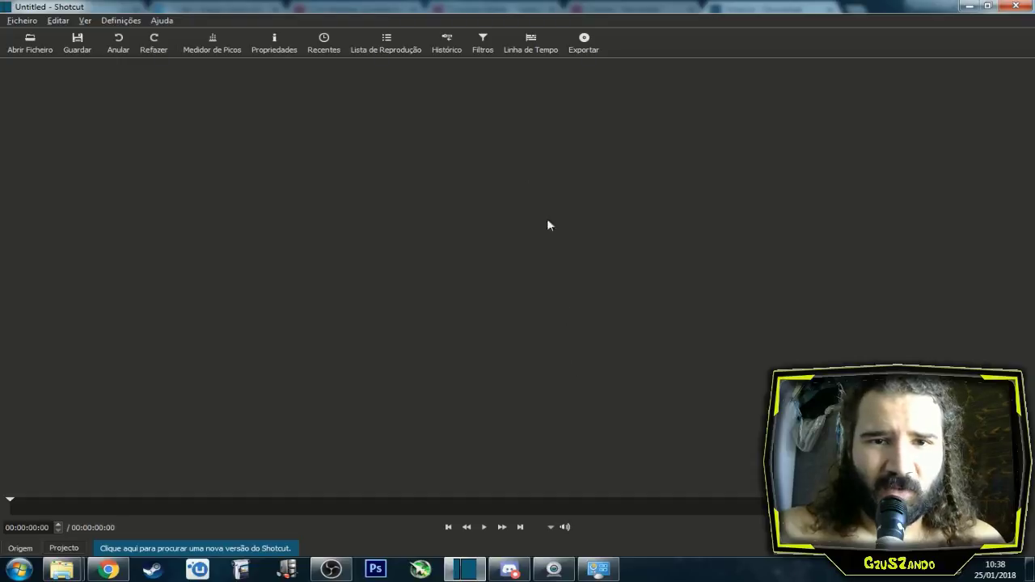
Show the timeline, playlist, filters, export and history panels in the workspace.
{"action": "left_click", "coordinate": [529, 46]}
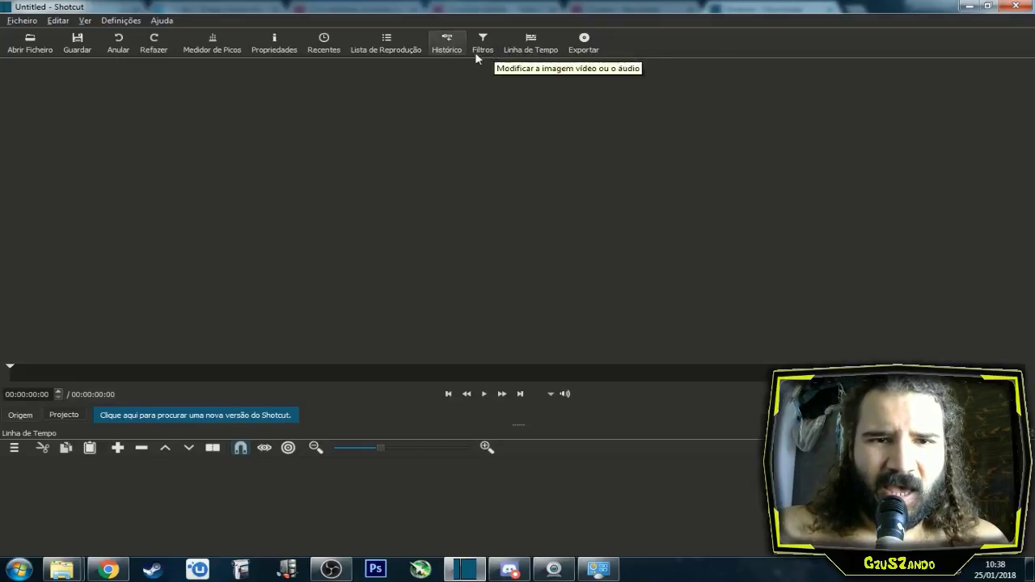
{"action": "left_click", "coordinate": [388, 45]}
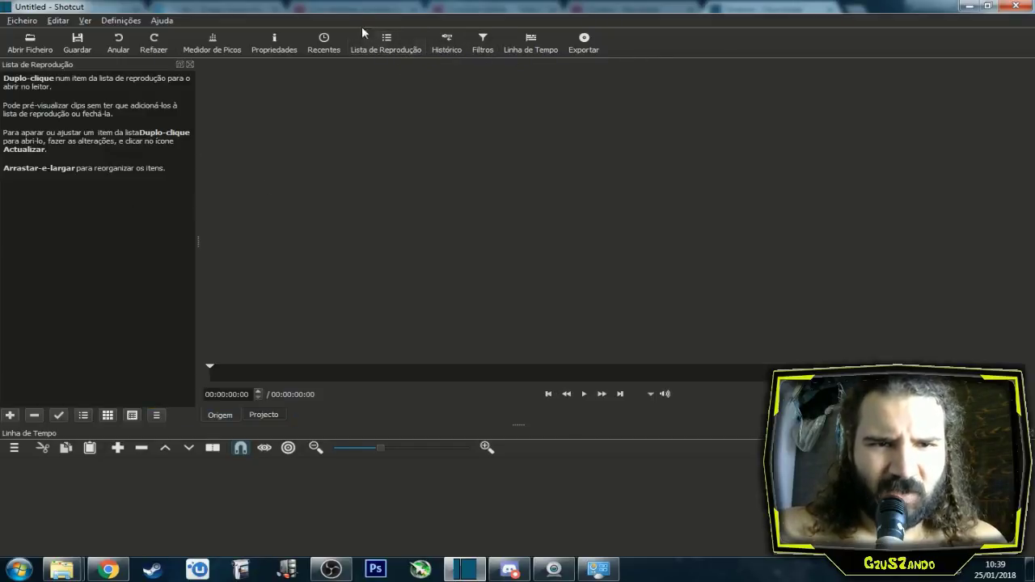
{"action": "left_click", "coordinate": [482, 42]}
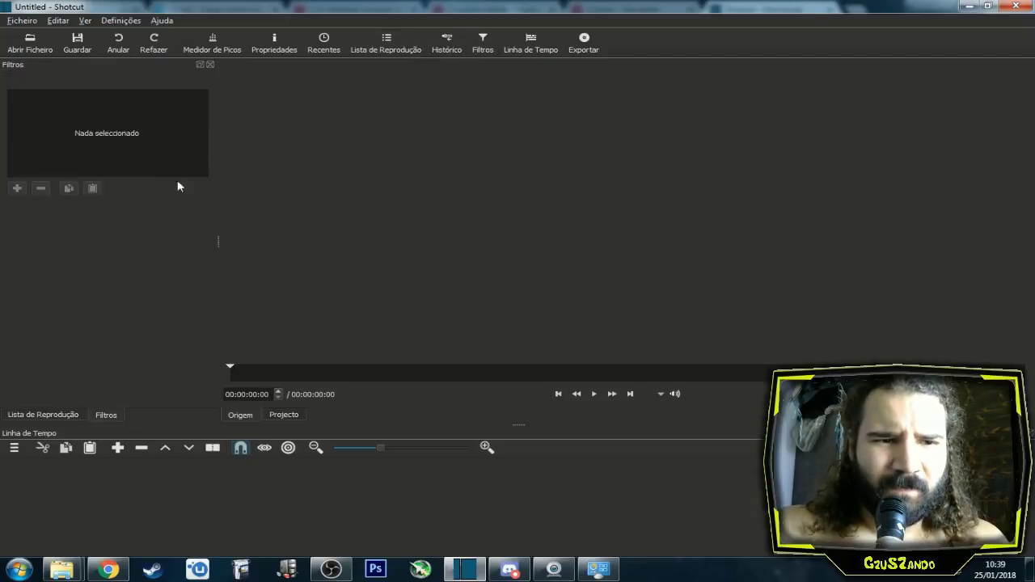
{"action": "left_click", "coordinate": [584, 42]}
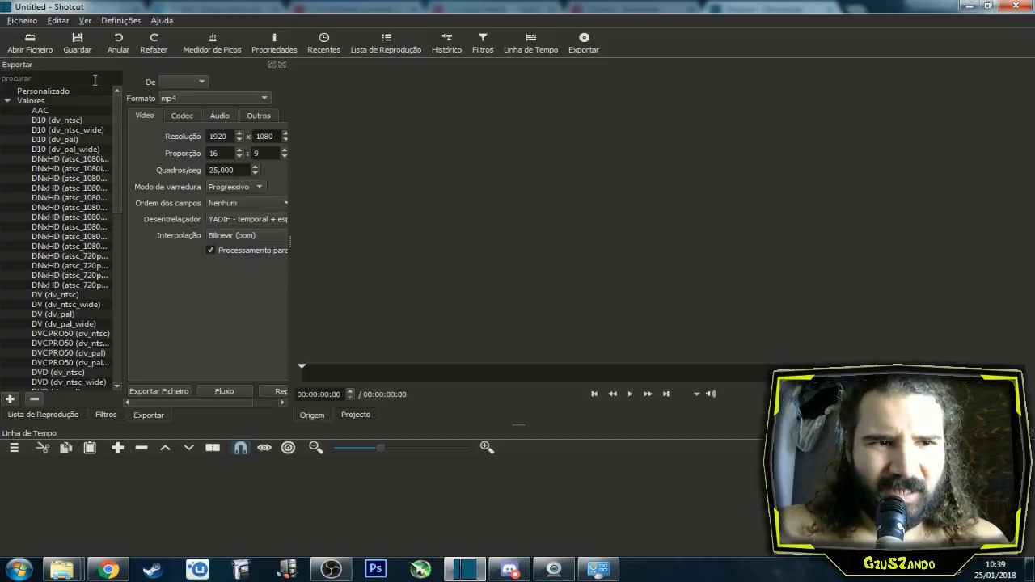
{"action": "left_click", "coordinate": [482, 44]}
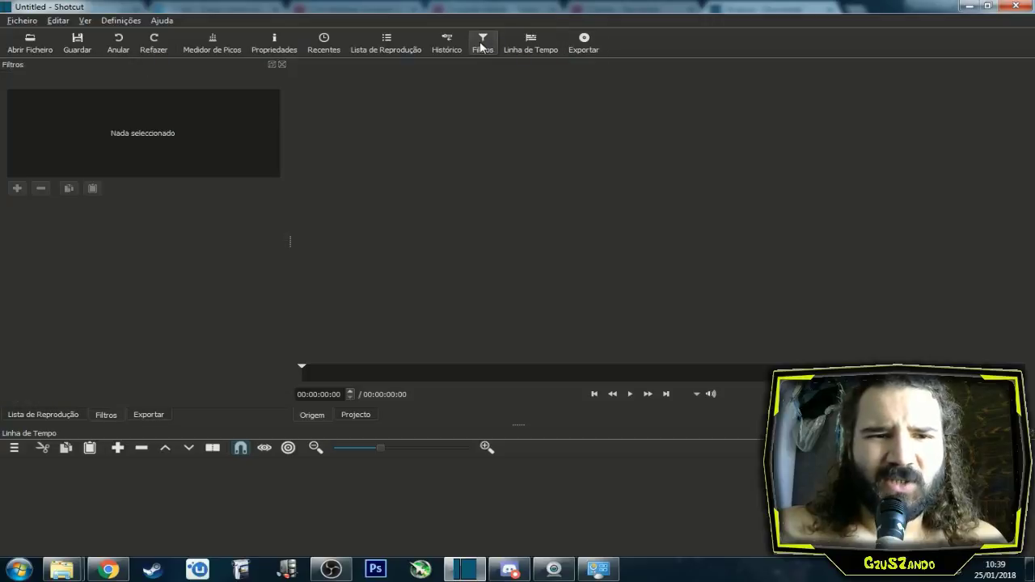
{"action": "left_click", "coordinate": [583, 44]}
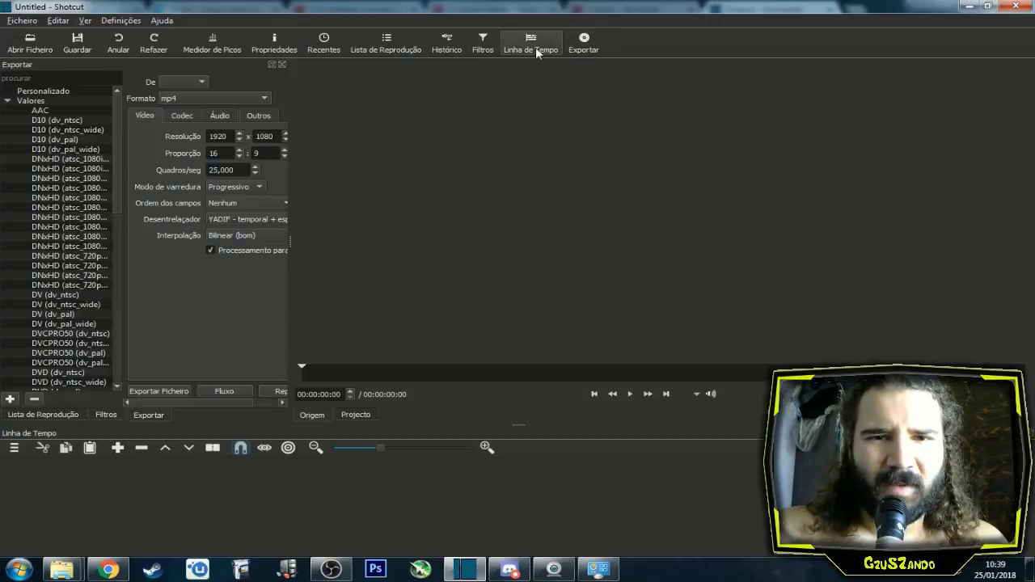
{"action": "left_click", "coordinate": [483, 43]}
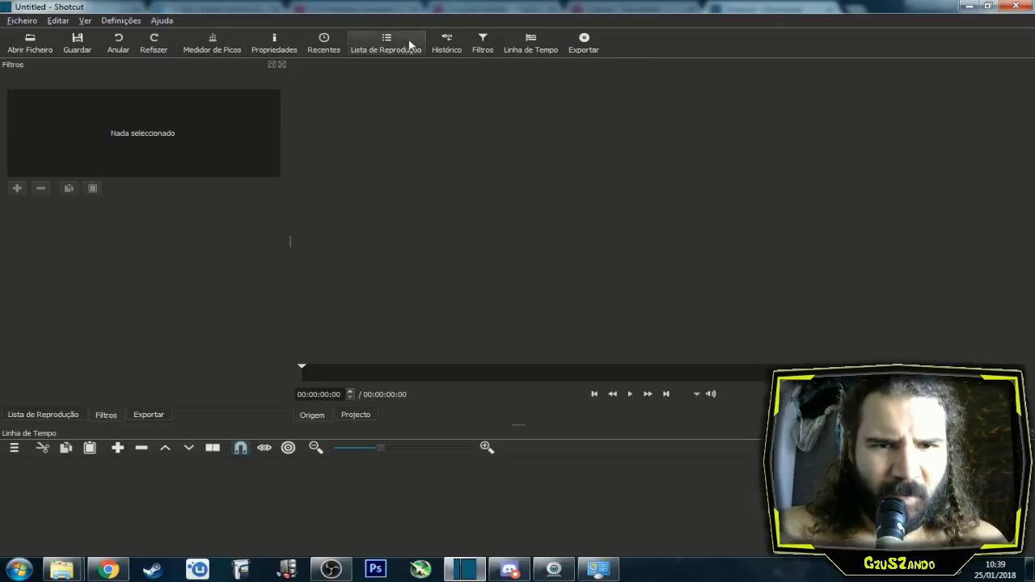
{"action": "left_click", "coordinate": [447, 44]}
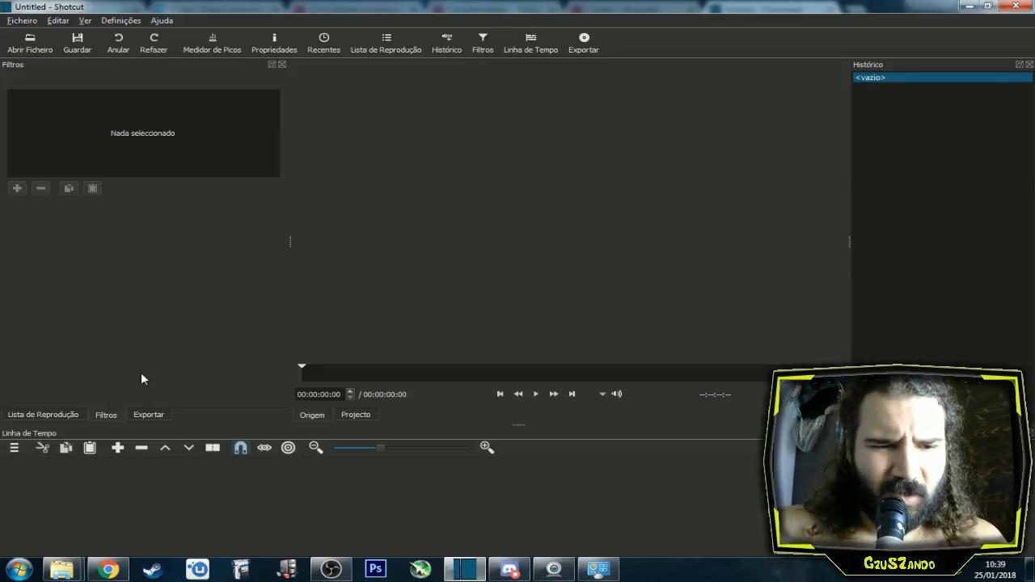
Look through the docked playlist, filters and export panels one after another.
{"action": "left_click", "coordinate": [49, 415]}
{"action": "left_click", "coordinate": [102, 415]}
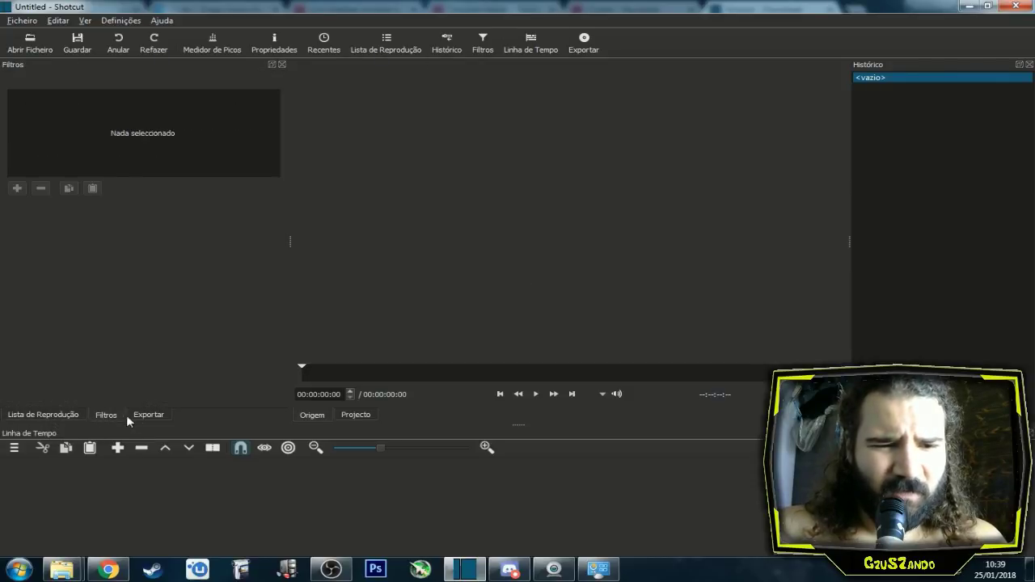
{"action": "left_click", "coordinate": [142, 416]}
{"action": "left_click", "coordinate": [57, 415]}
{"action": "left_click", "coordinate": [103, 414]}
{"action": "left_click", "coordinate": [57, 414]}
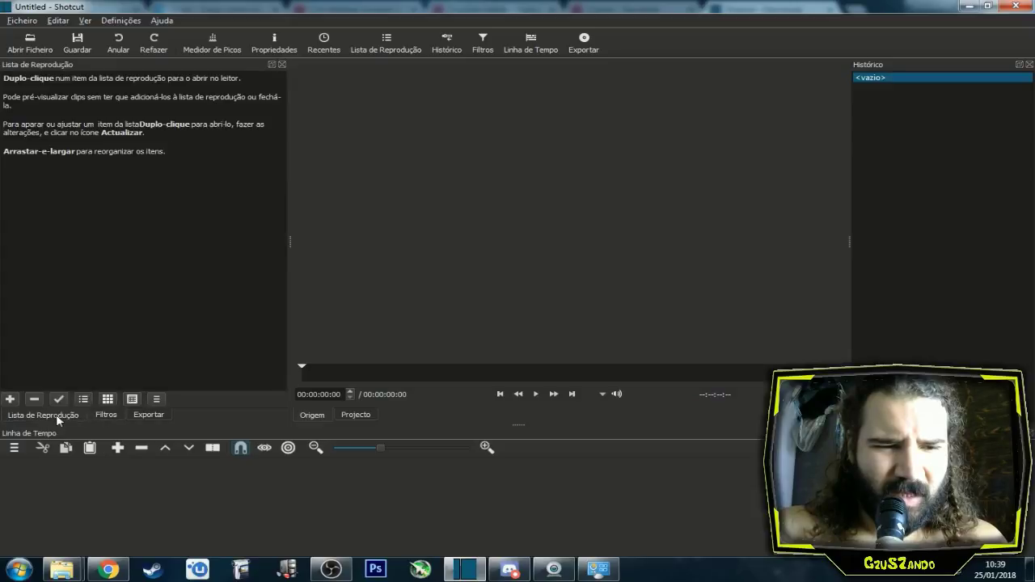
{"action": "left_click", "coordinate": [103, 415]}
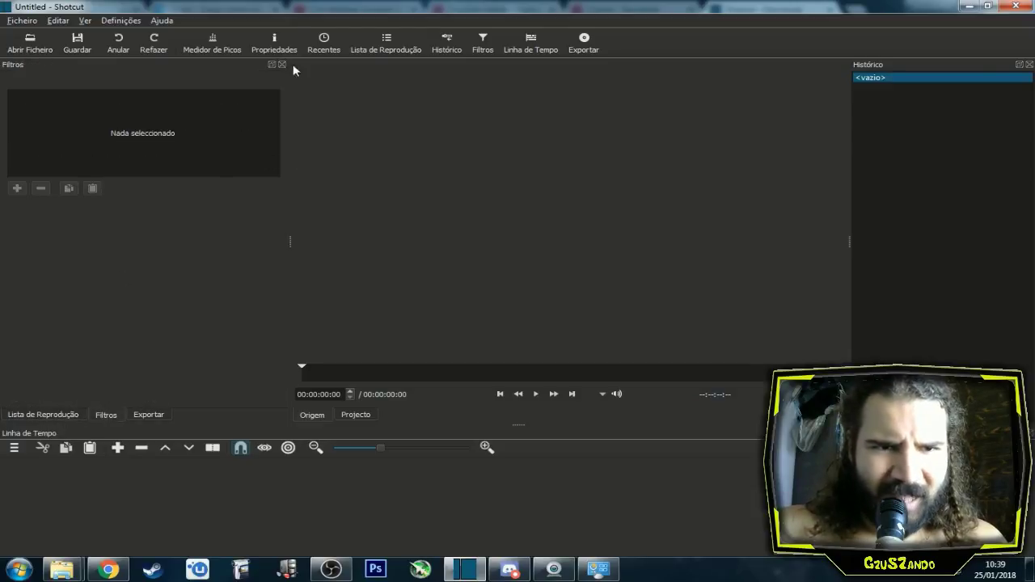
Add the properties panel, place it directly after the playlist in the docked group, and bring the playlist forward.
{"action": "left_click", "coordinate": [274, 42]}
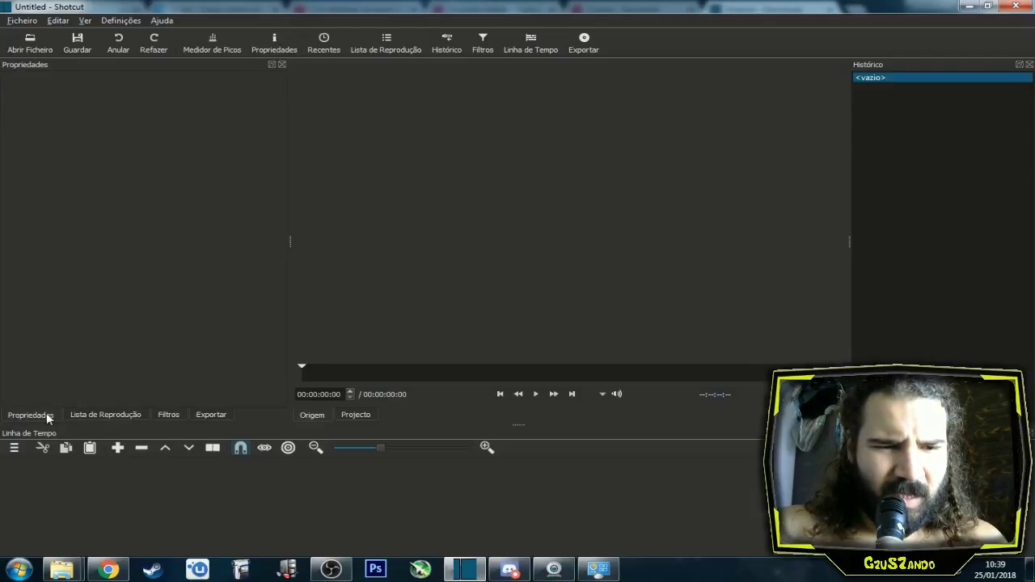
{"action": "left_click_drag", "start_coordinate": [88, 413], "coordinate": [133, 413]}
{"action": "left_click", "coordinate": [65, 418]}
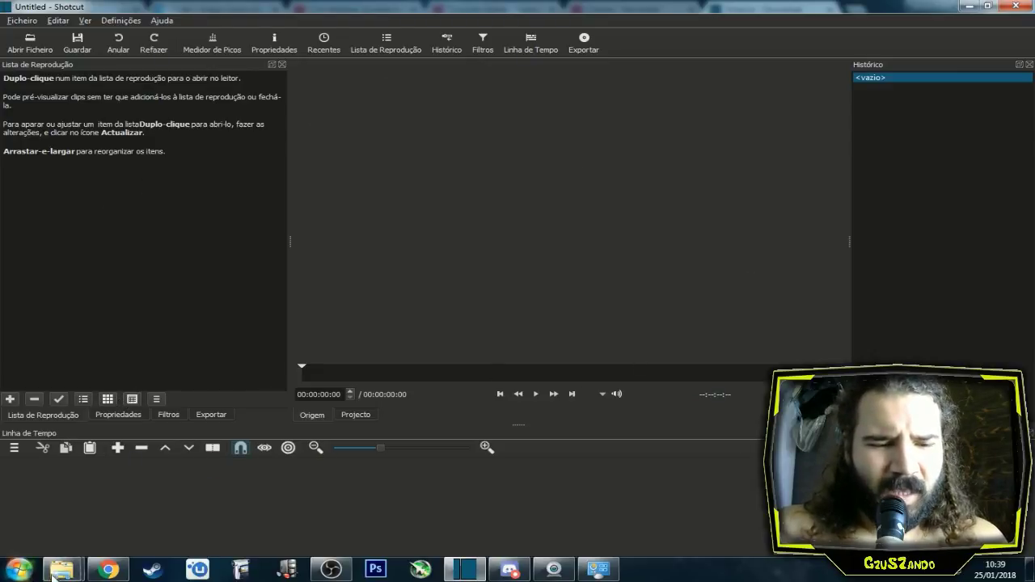
{"action": "mouse_move", "coordinate": [63, 570]}
{"action": "mouse_move", "coordinate": [231, 505]}
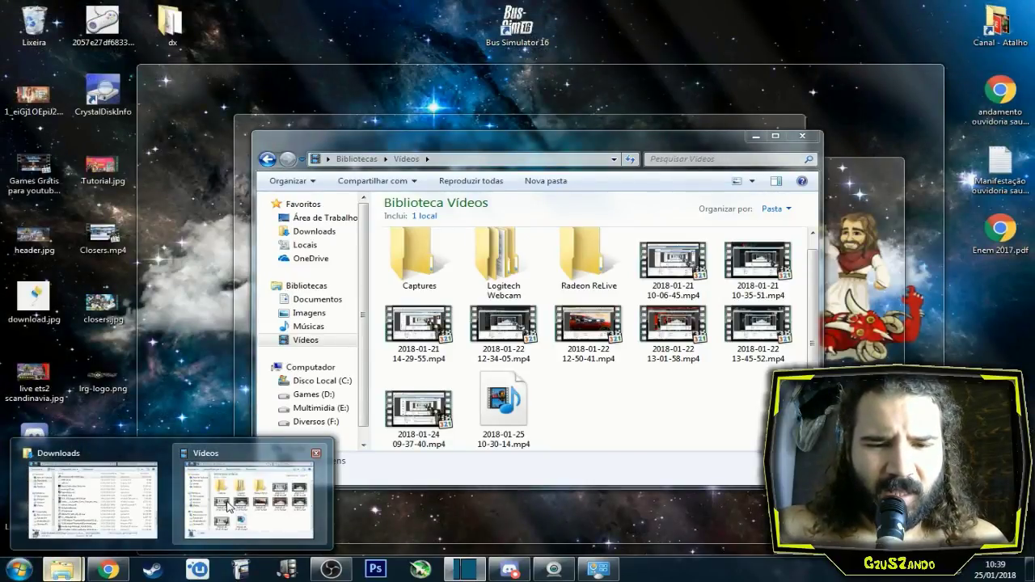
{"action": "left_click", "coordinate": [230, 505]}
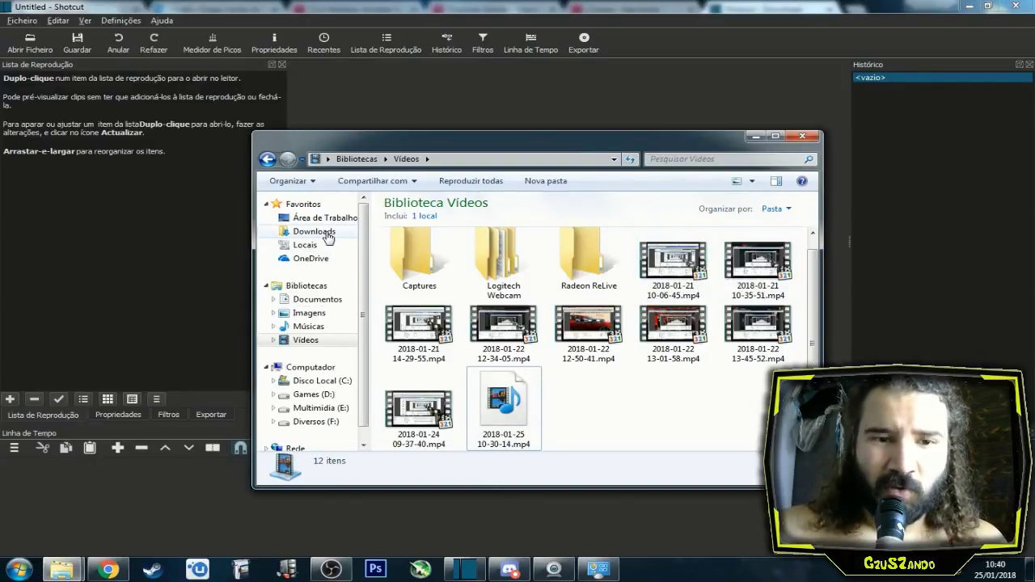
{"action": "left_click", "coordinate": [212, 244]}
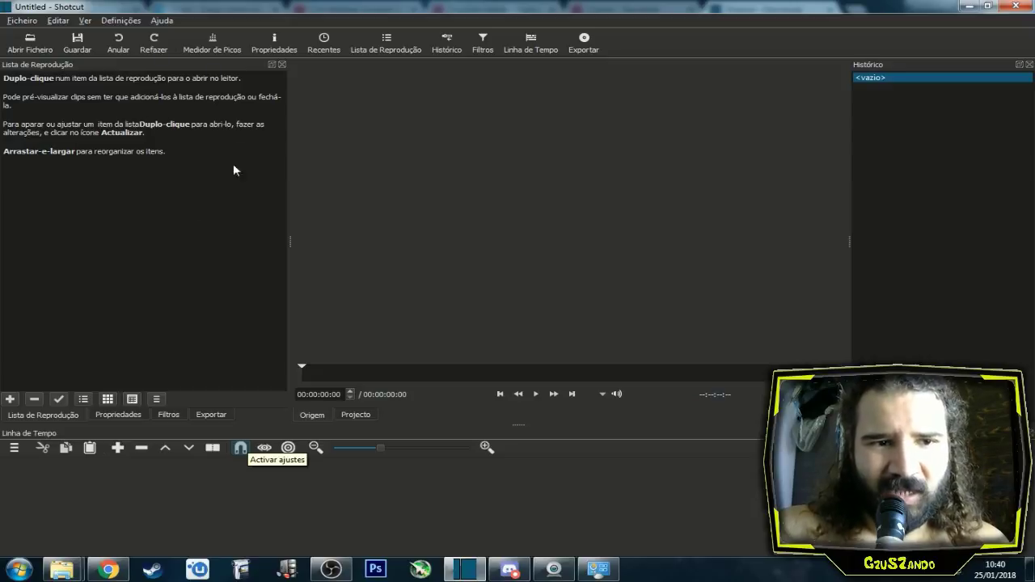
{"action": "left_click", "coordinate": [61, 569]}
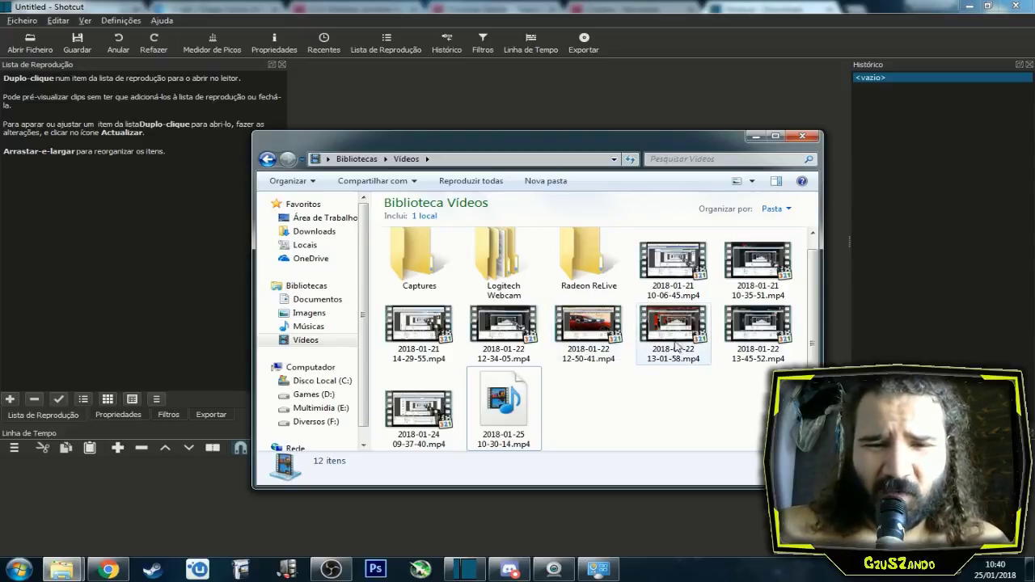
{"action": "left_click", "coordinate": [702, 275]}
{"action": "double_click", "coordinate": [687, 276]}
{"action": "left_click", "coordinate": [319, 574]}
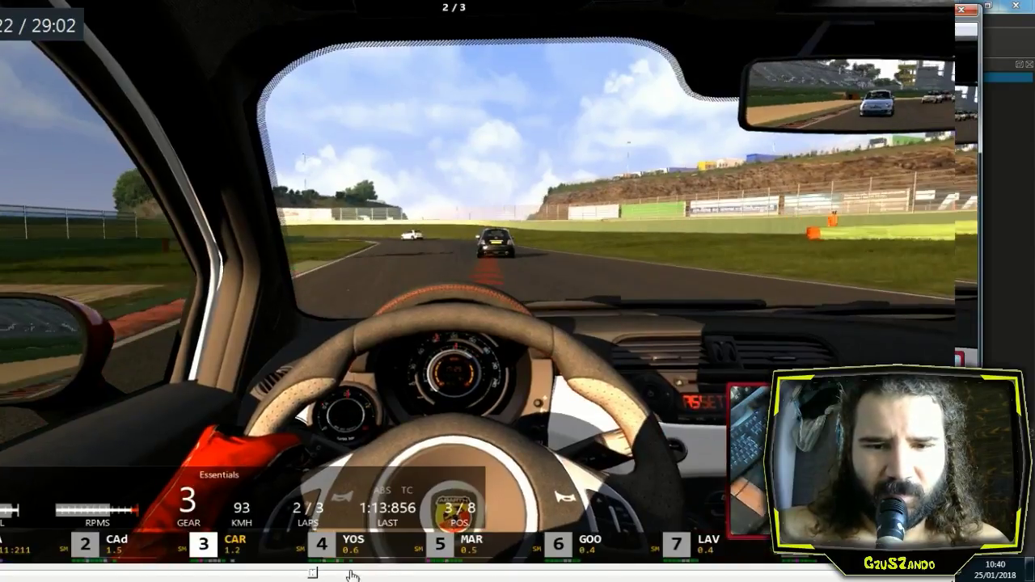
{"action": "left_click", "coordinate": [378, 573]}
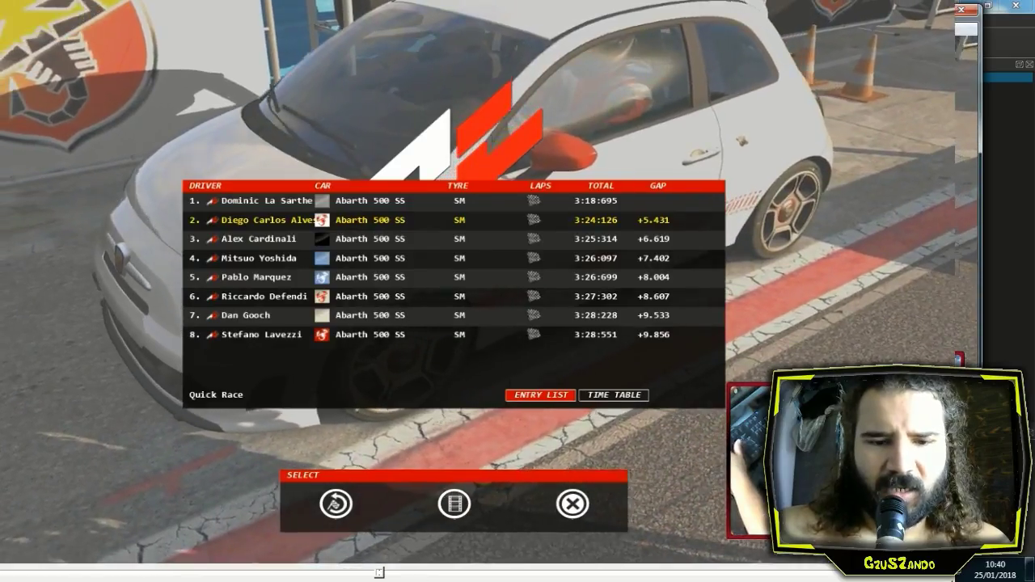
{"action": "left_click", "coordinate": [433, 574]}
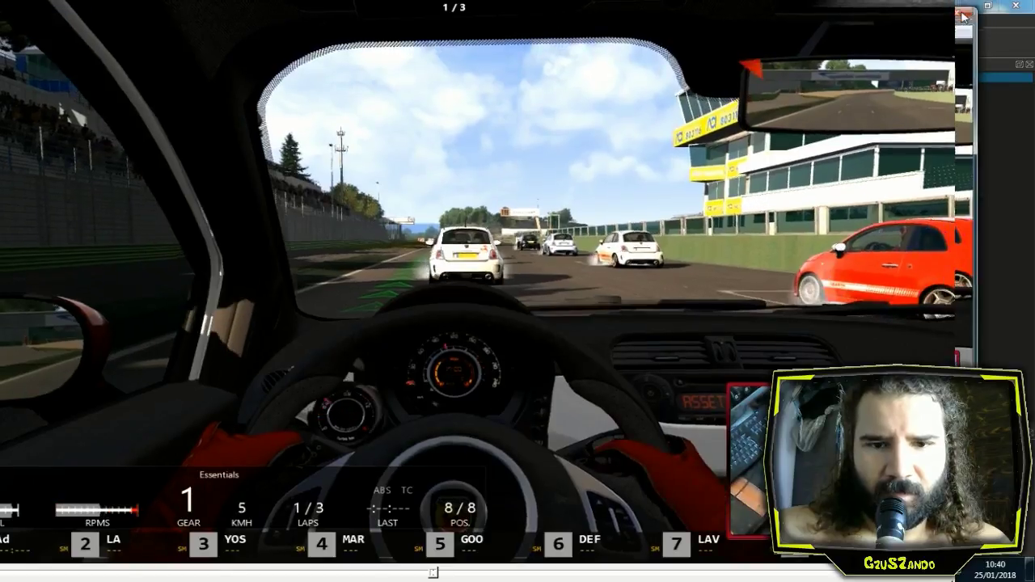
{"action": "left_click", "coordinate": [420, 573]}
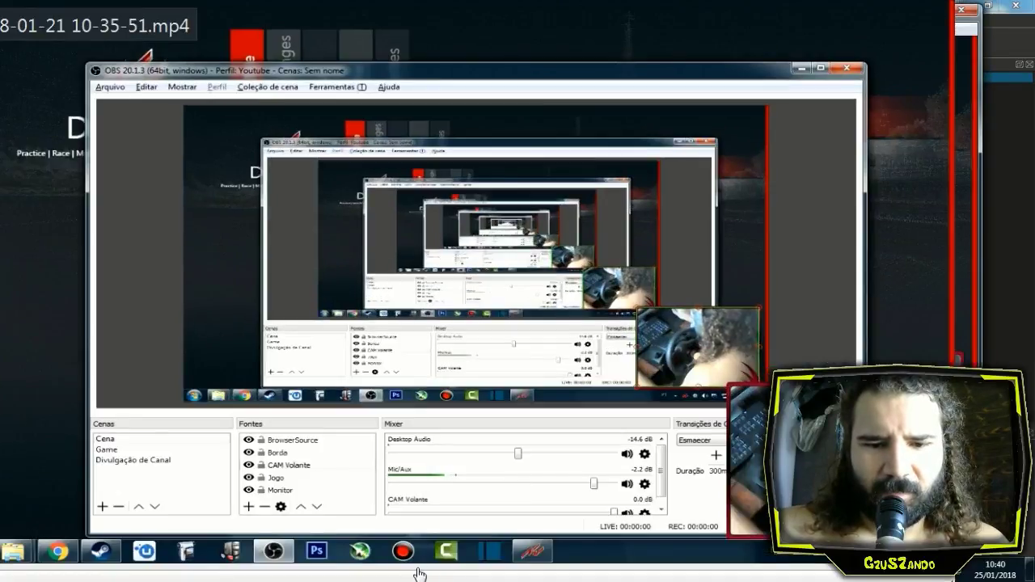
{"action": "left_click", "coordinate": [422, 569]}
{"action": "key", "text": "alt+F4"}
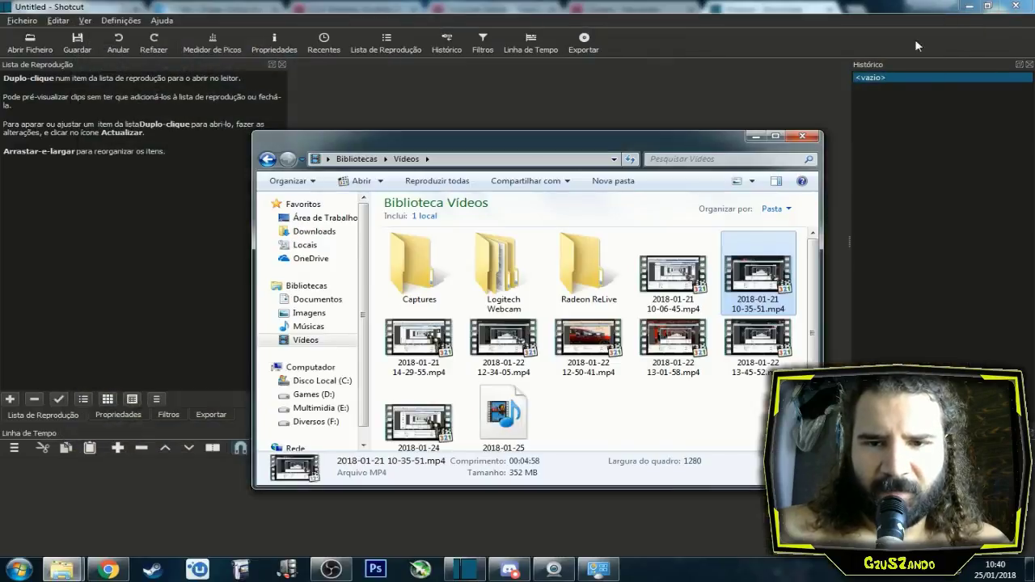
{"action": "left_click", "coordinate": [703, 274], "text": "ctrl"}
{"action": "left_click_drag", "start_coordinate": [525, 136], "coordinate": [604, 129]}
{"action": "left_click_drag", "start_coordinate": [752, 259], "coordinate": [170, 214]}
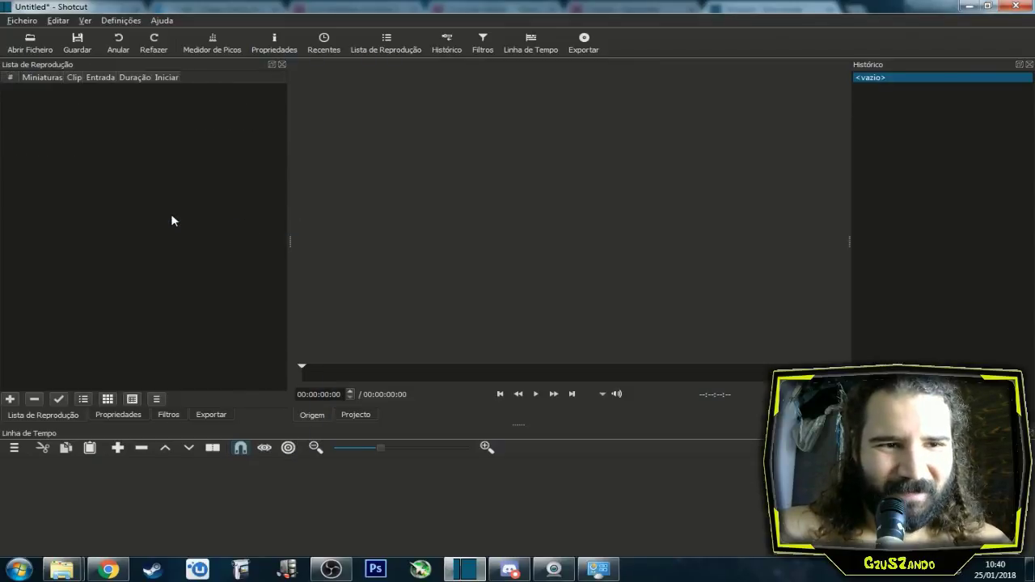
Add INTRO GzusZando.mp4, Controle Dois.mp4 and INSCREVA E LIKE.mp4 to the playlist from the Canal shortcut's _edições folder on the desktop.
{"action": "left_click", "coordinate": [61, 569]}
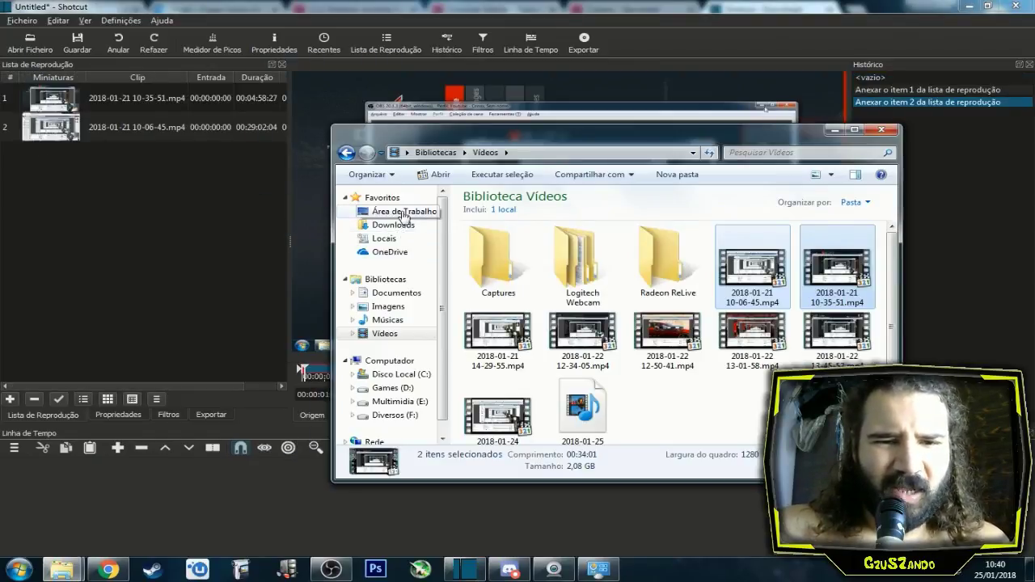
{"action": "left_click", "coordinate": [403, 211]}
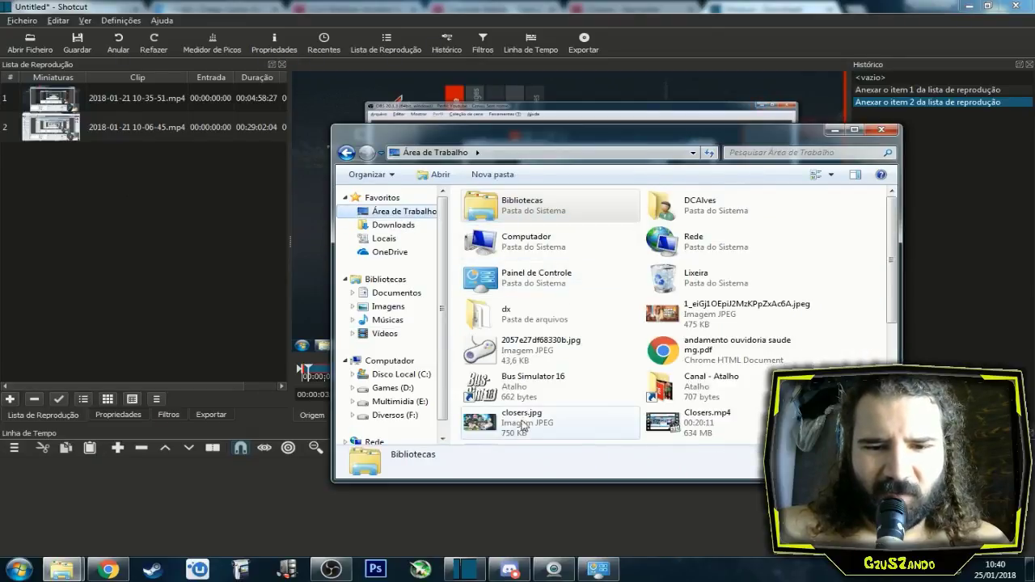
{"action": "left_click", "coordinate": [719, 333]}
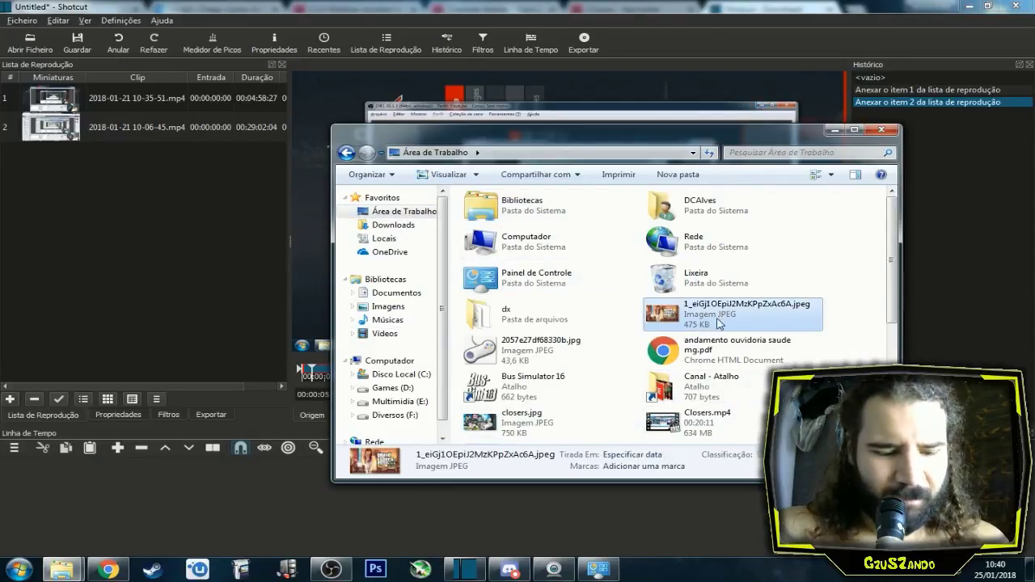
{"action": "double_click", "coordinate": [702, 388]}
{"action": "double_click", "coordinate": [495, 226]}
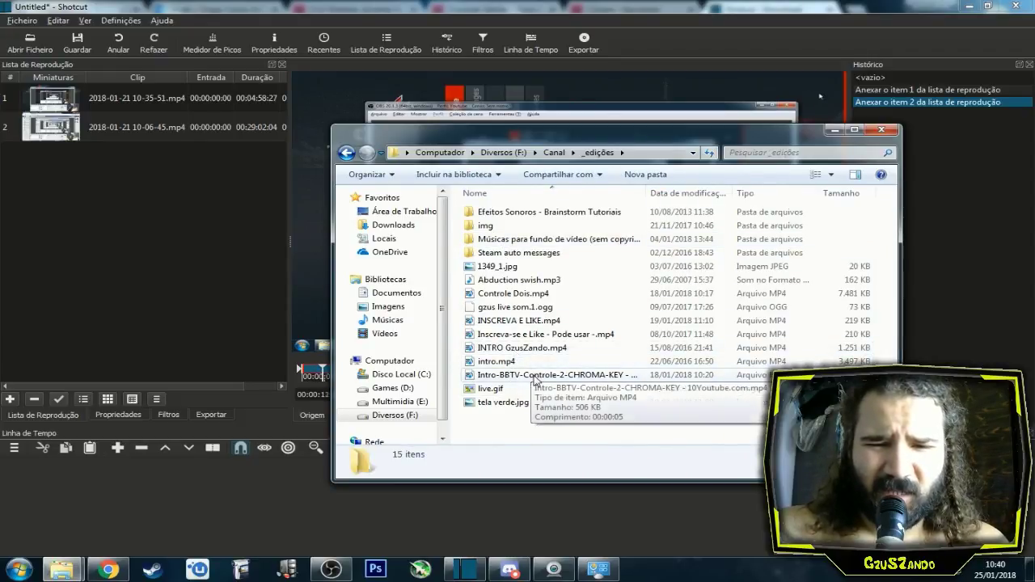
{"action": "left_click", "coordinate": [511, 350]}
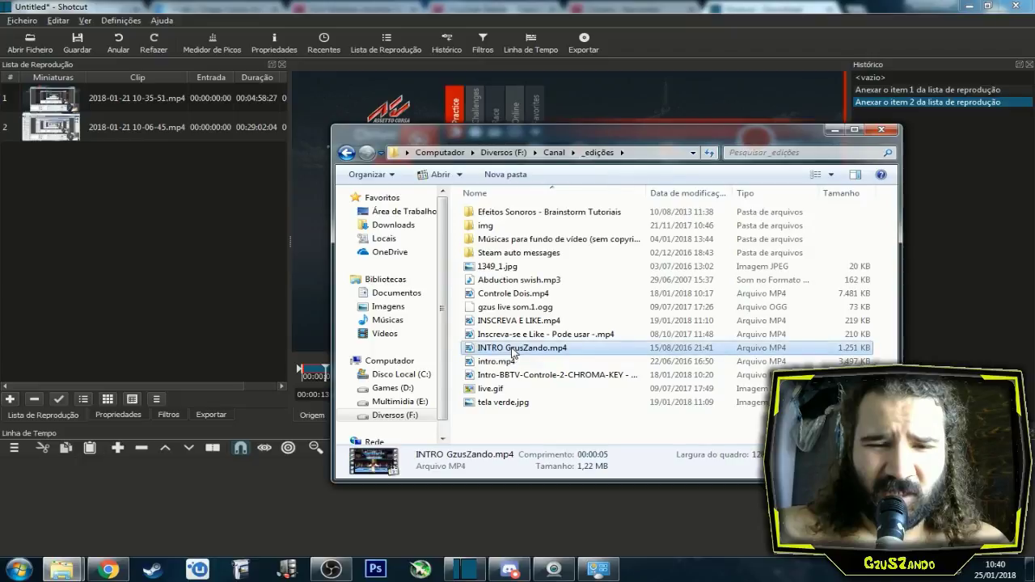
{"action": "left_click", "coordinate": [515, 296], "text": "ctrl"}
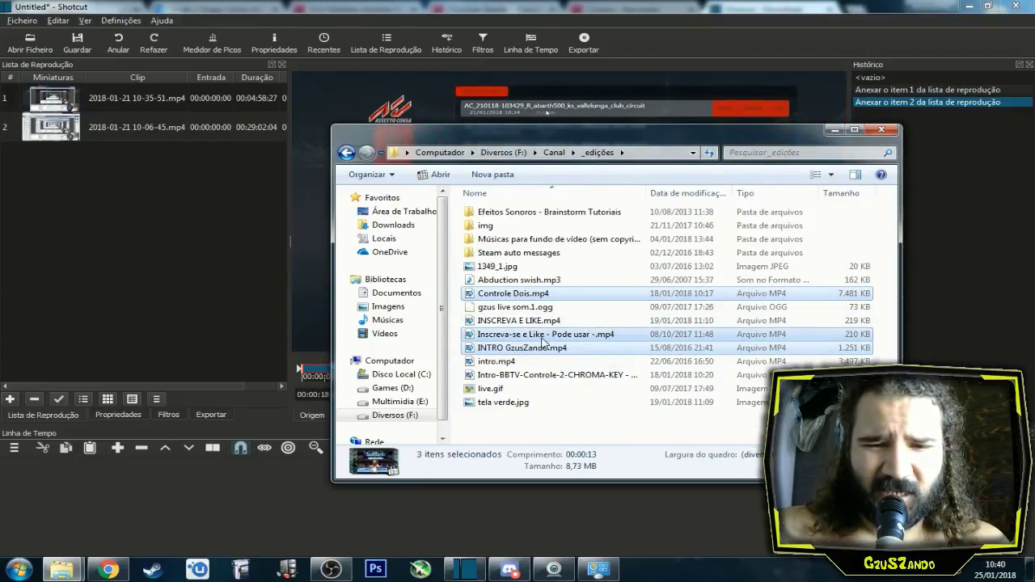
{"action": "left_click_drag", "start_coordinate": [540, 325], "coordinate": [185, 272]}
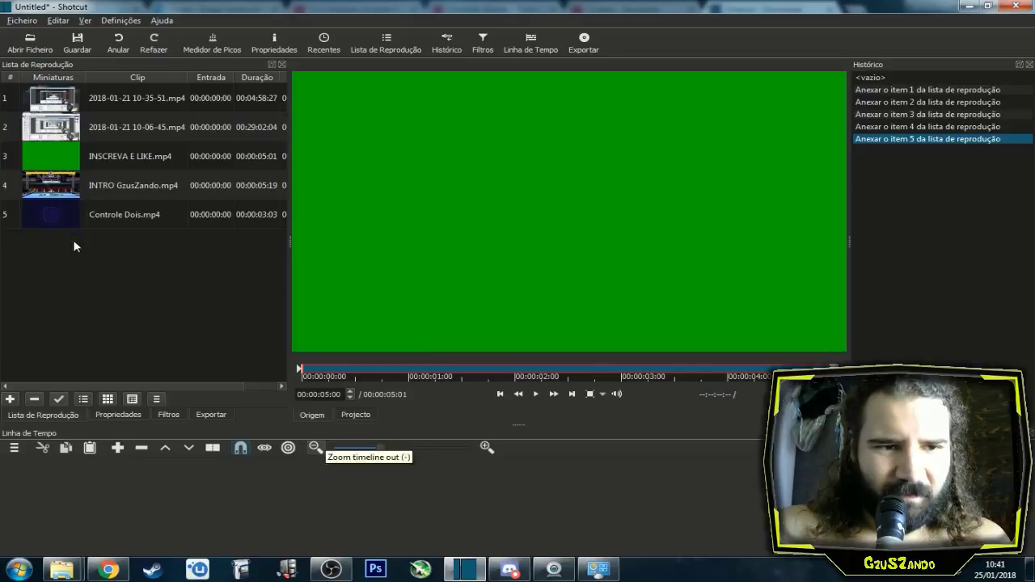
{"action": "left_click_drag", "start_coordinate": [62, 192], "coordinate": [135, 527]}
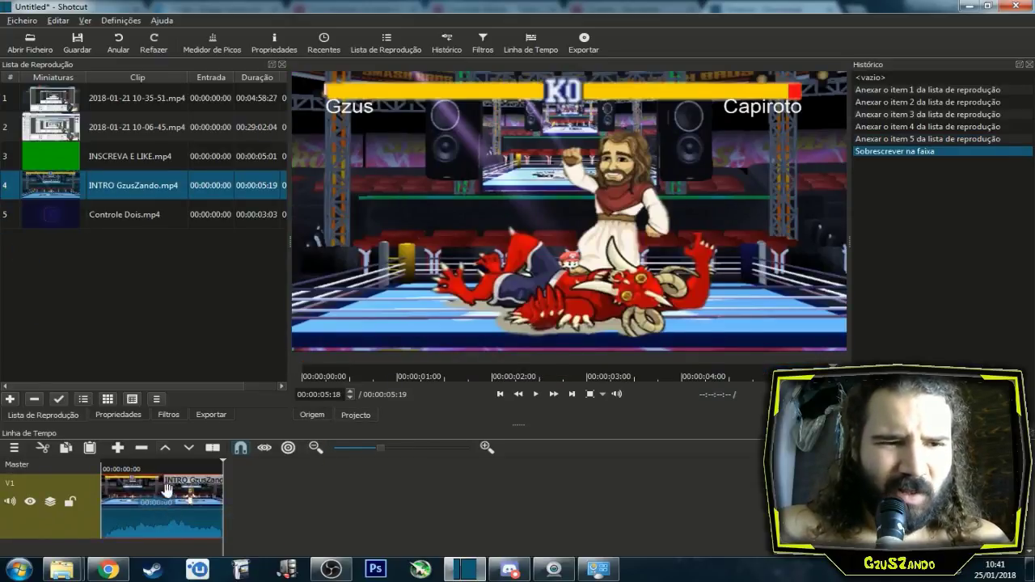
{"action": "left_click", "coordinate": [58, 109]}
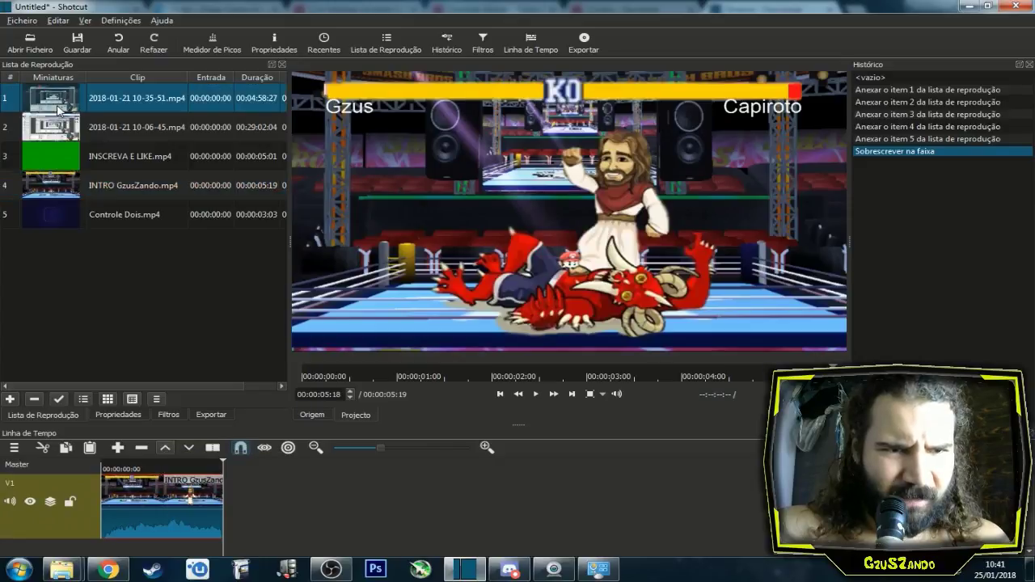
{"action": "left_click_drag", "start_coordinate": [60, 129], "coordinate": [300, 510]}
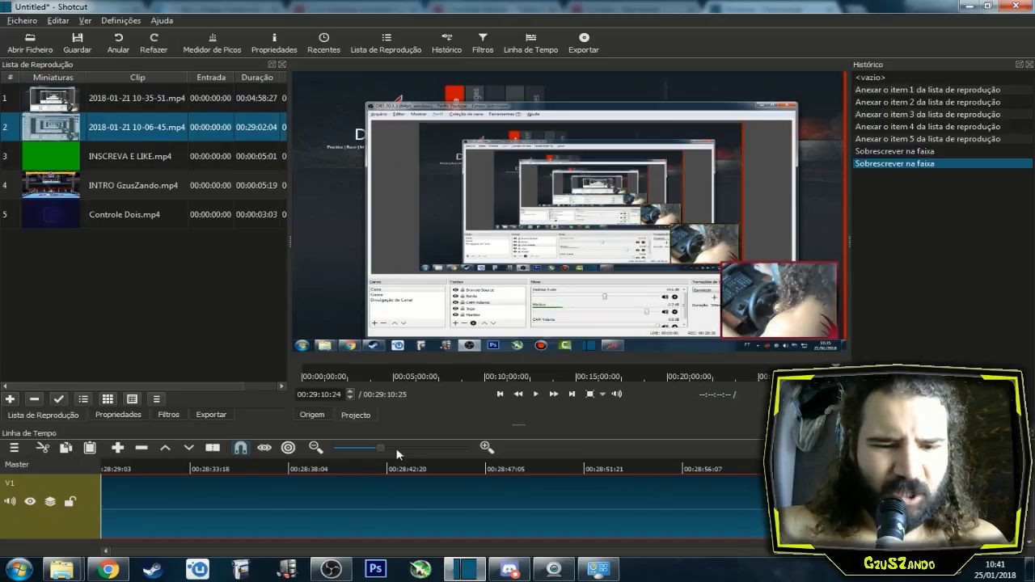
{"action": "left_click_drag", "start_coordinate": [364, 450], "coordinate": [346, 452]}
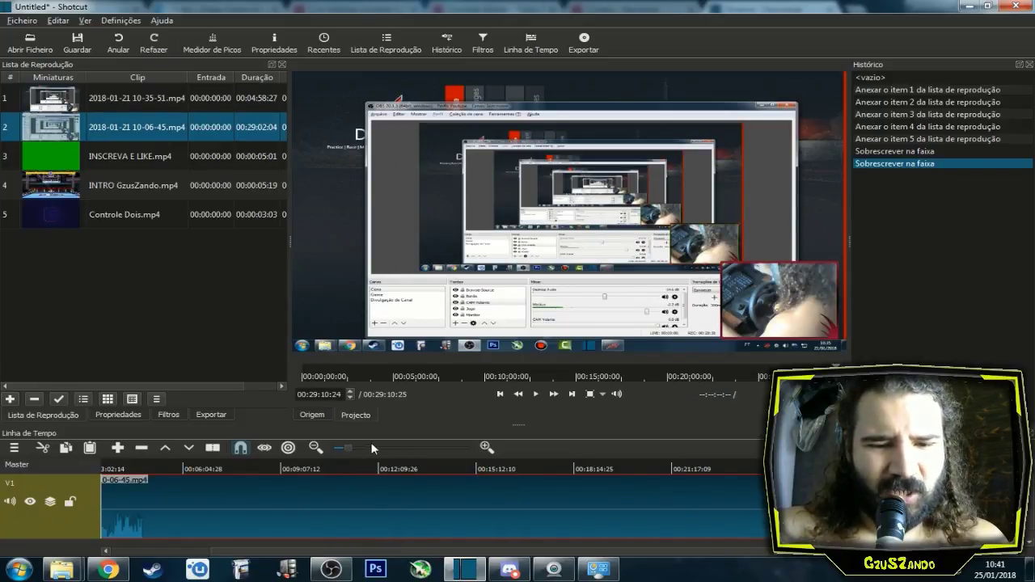
{"action": "scroll", "coordinate": [743, 509], "scroll_direction": "left", "scroll_amount": 3}
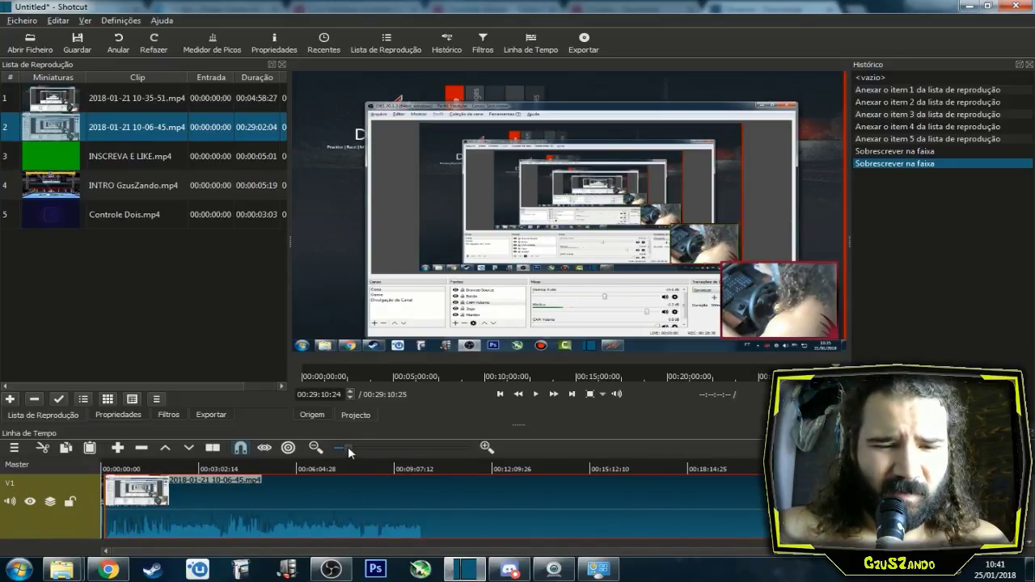
{"action": "left_click_drag", "start_coordinate": [334, 447], "coordinate": [328, 447]}
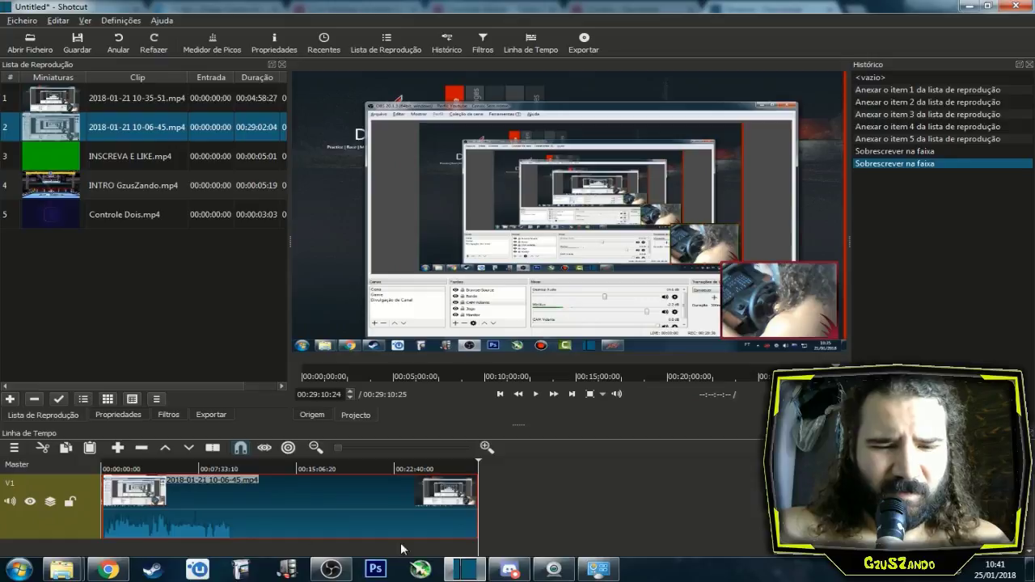
{"action": "left_click", "coordinate": [126, 469]}
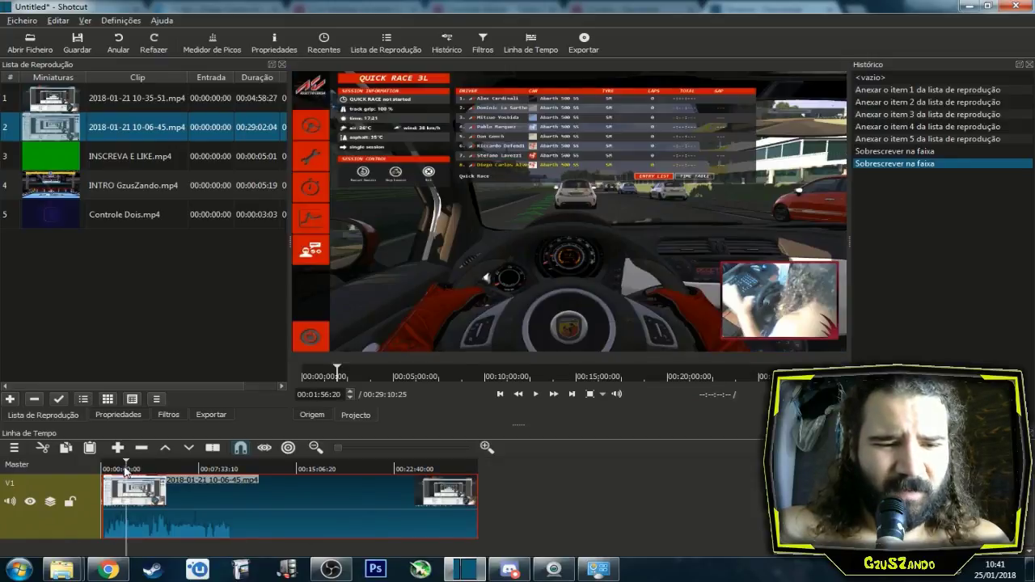
{"action": "scroll", "coordinate": [139, 486], "scroll_direction": "up", "scroll_amount": 3}
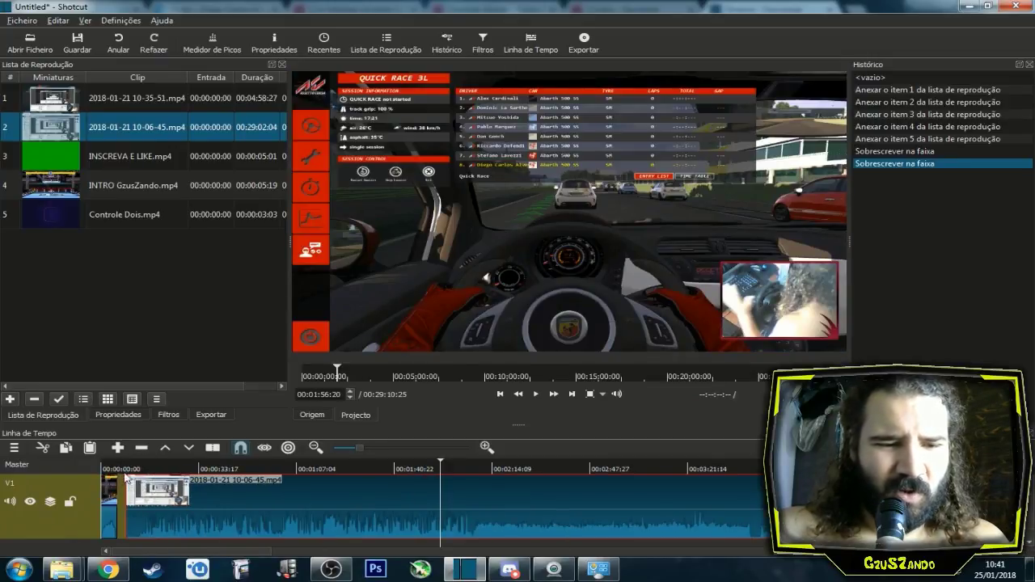
{"action": "left_click", "coordinate": [125, 469]}
{"action": "scroll", "coordinate": [348, 525], "scroll_direction": "up", "scroll_amount": 3}
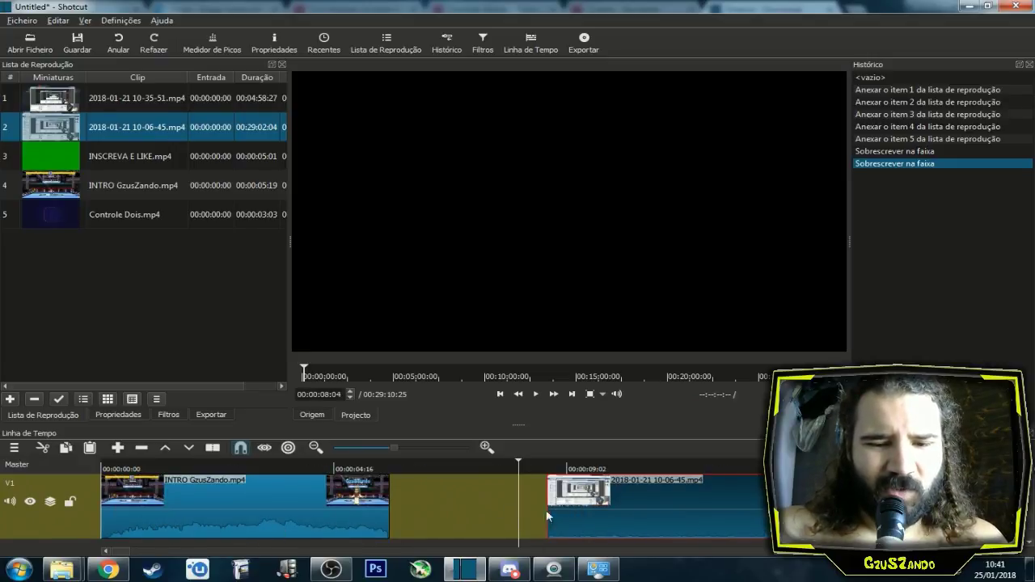
{"action": "mouse_move", "coordinate": [612, 509]}
{"action": "left_mouse_down"}
{"action": "mouse_move", "coordinate": [558, 513]}
{"action": "mouse_move", "coordinate": [605, 512]}
{"action": "left_mouse_up"}
{"action": "right_click", "coordinate": [467, 509]}
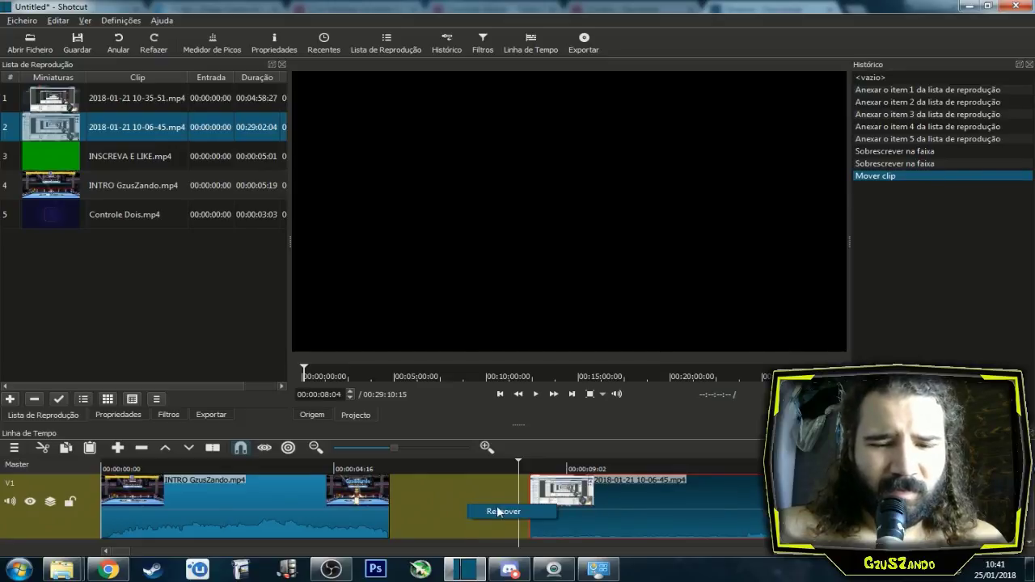
{"action": "left_click", "coordinate": [495, 508]}
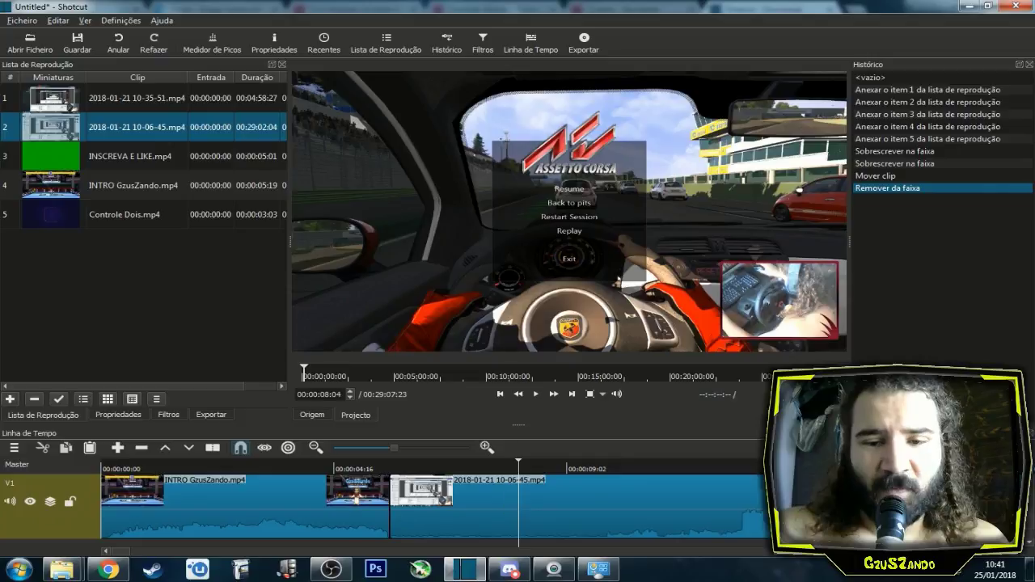
{"action": "left_click", "coordinate": [716, 523]}
{"action": "left_click_drag", "start_coordinate": [716, 524], "coordinate": [797, 523]}
{"action": "left_click", "coordinate": [743, 466]}
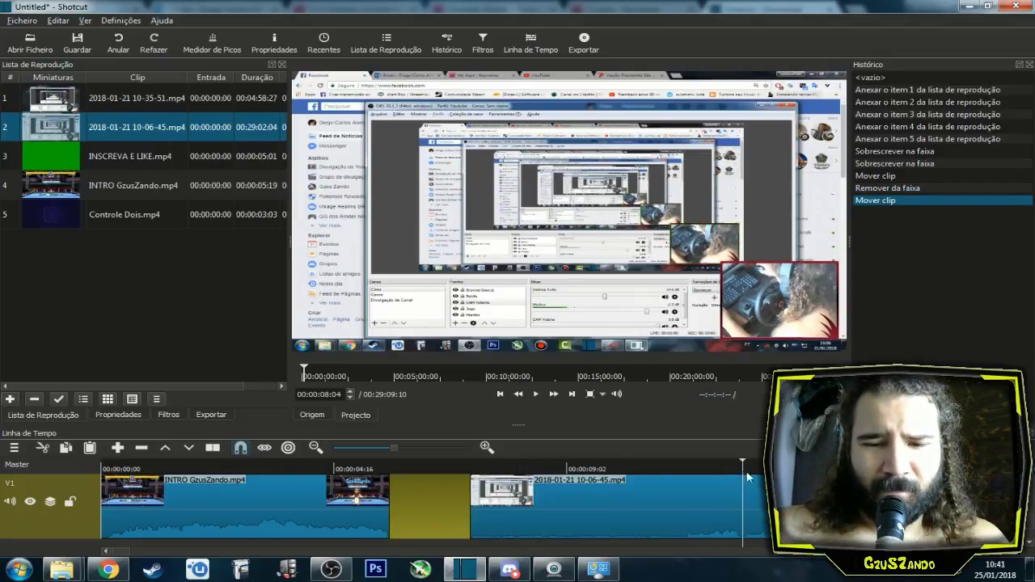
{"action": "key", "text": "s"}
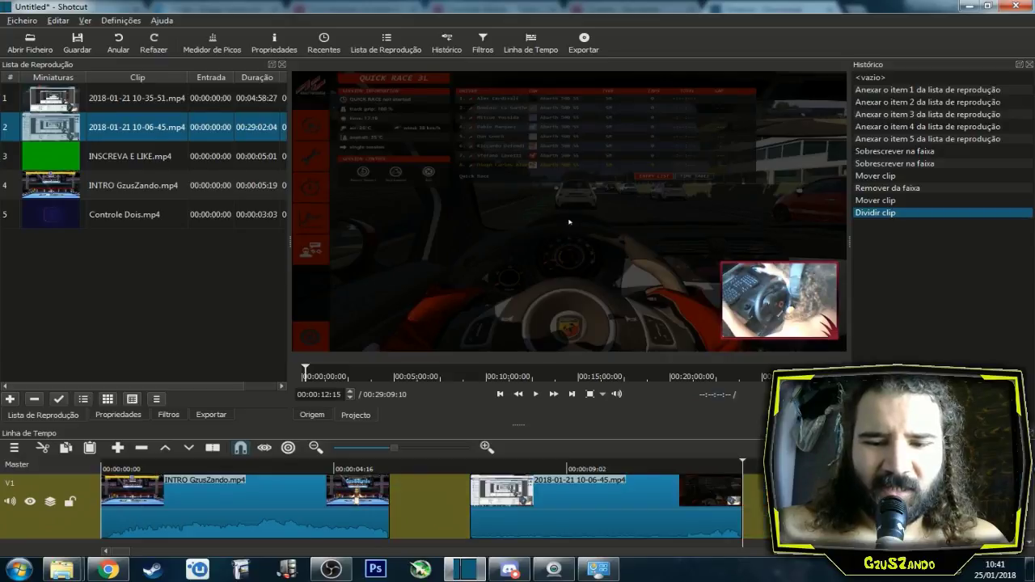
Move the two split pieces along V1 and remove the gap between the intro and the first piece.
{"action": "left_click_drag", "start_coordinate": [757, 508], "coordinate": [816, 507]}
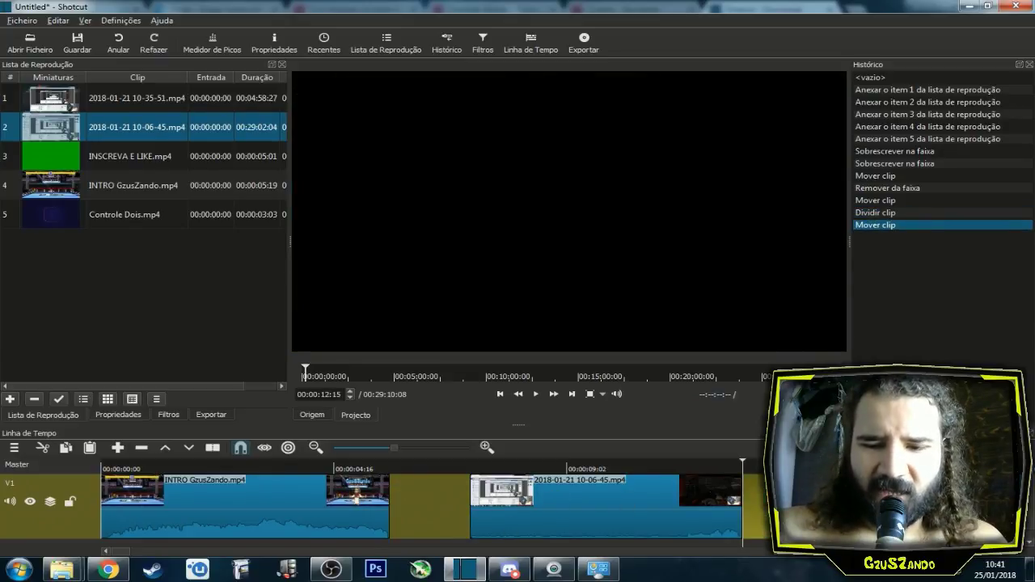
{"action": "left_click_drag", "start_coordinate": [639, 501], "coordinate": [552, 503]}
{"action": "left_click_drag", "start_coordinate": [618, 505], "coordinate": [560, 516]}
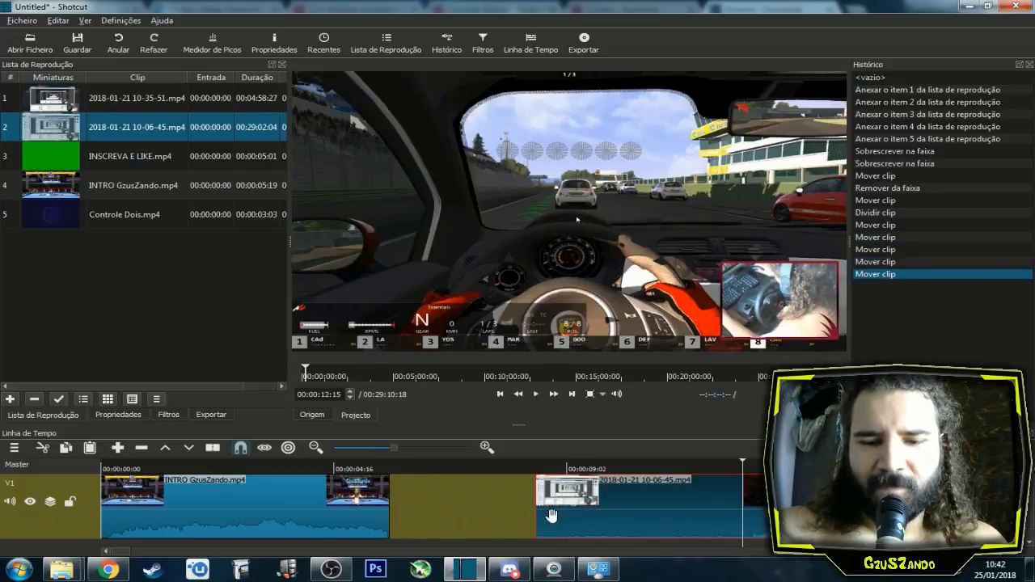
{"action": "right_click", "coordinate": [513, 518]}
{"action": "left_click", "coordinate": [537, 528]}
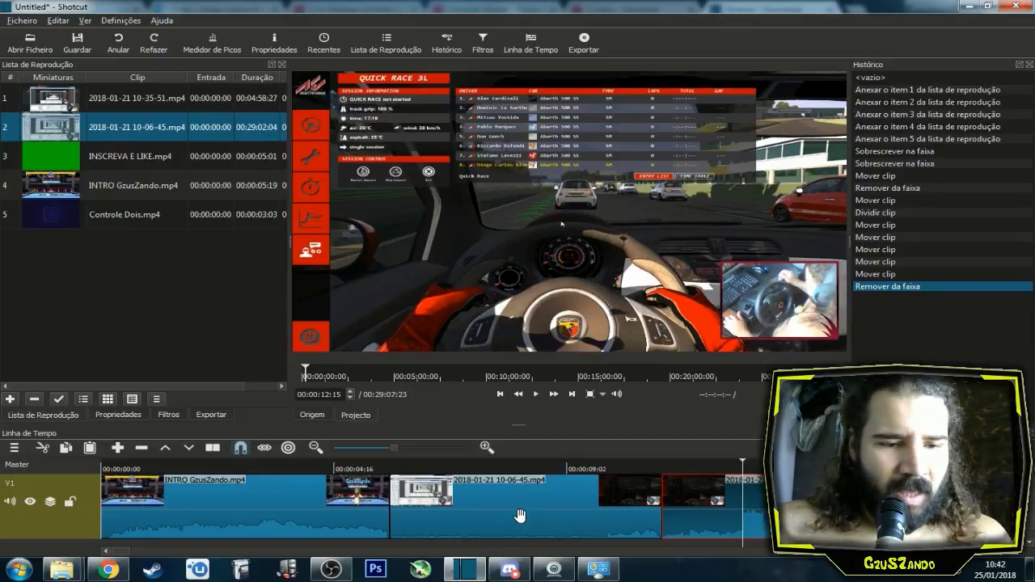
Undo the latest gap removal, the clip moves and the split, back to the first gap removal.
{"action": "key", "text": "ctrl+z"}
{"action": "key", "text": "ctrl+z"}
{"action": "key", "text": "ctrl+z"}
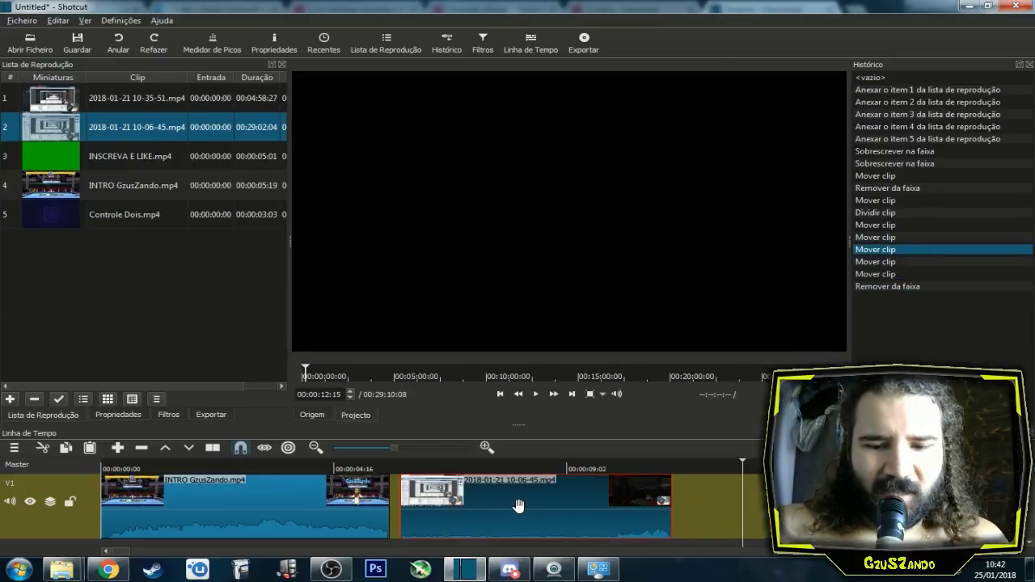
{"action": "key", "text": "ctrl+z"}
{"action": "key", "text": "ctrl+z"}
{"action": "key", "text": "ctrl+z"}
{"action": "key", "text": "ctrl+z"}
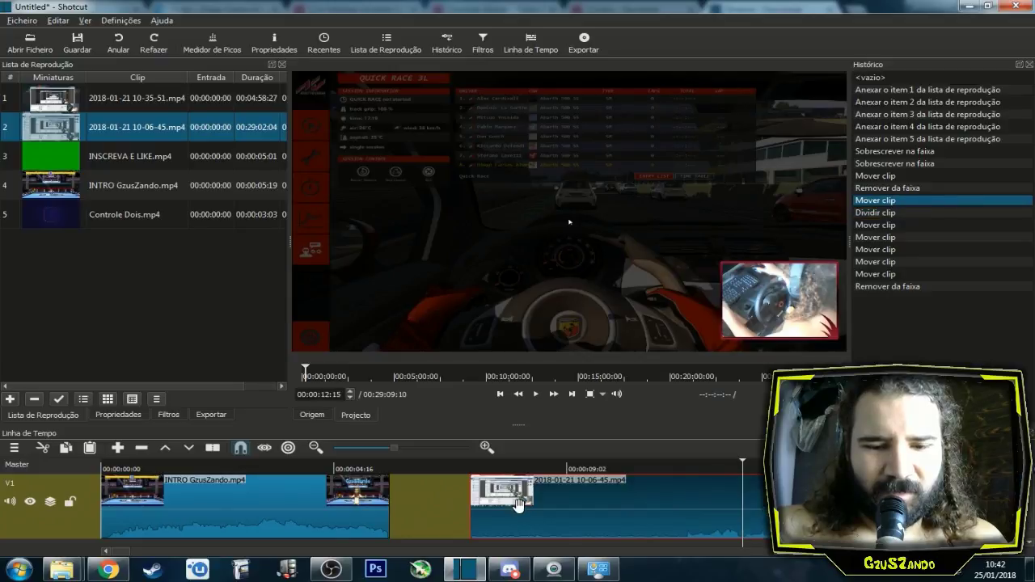
{"action": "key", "text": "ctrl+z"}
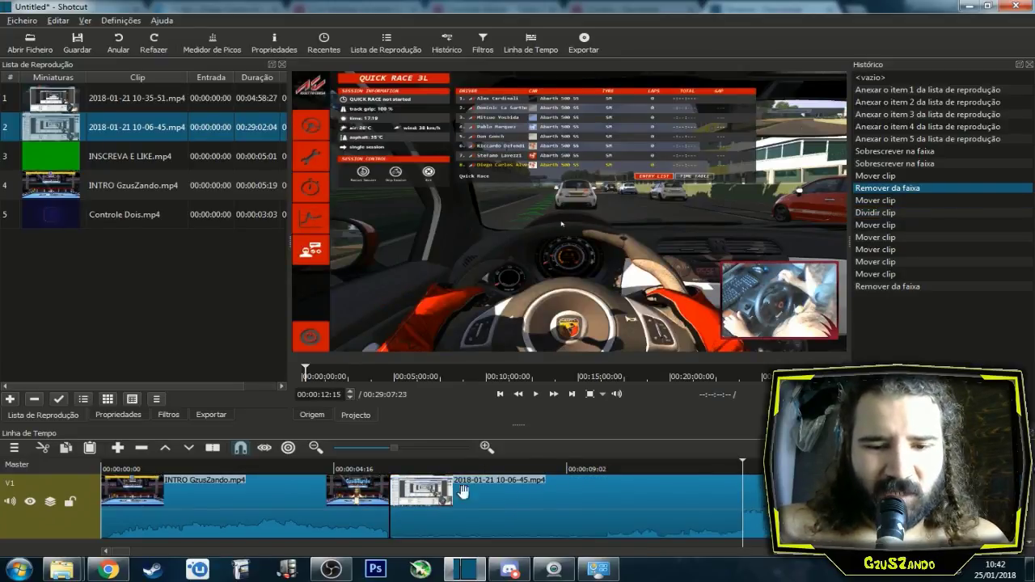
Enlarge the timeline area by reducing the height of the video preview.
{"action": "left_click_drag", "start_coordinate": [519, 424], "coordinate": [525, 377]}
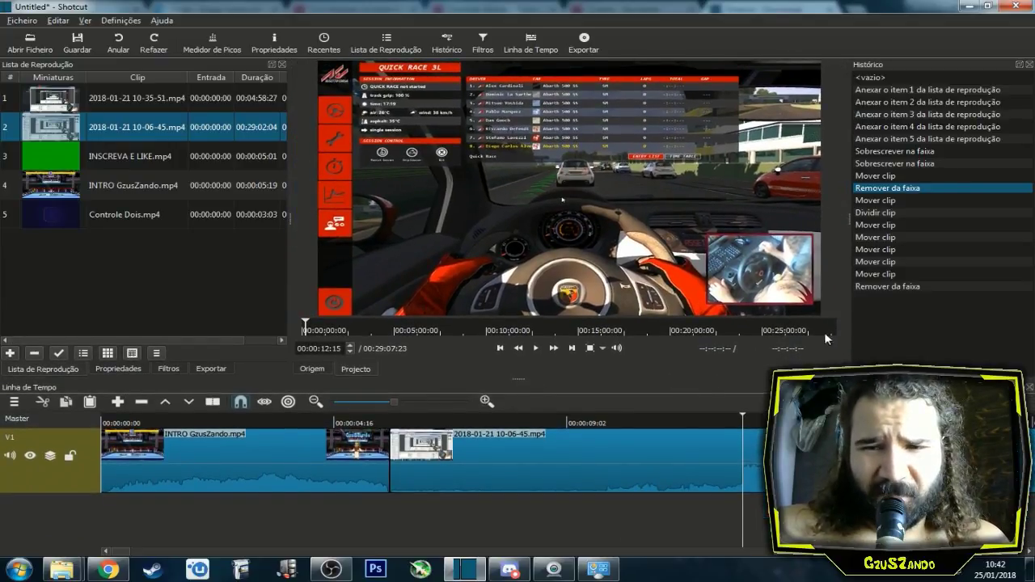
Jump between several earlier and later states in the edit history, ending at the first gap removal.
{"action": "left_click", "coordinate": [885, 286]}
{"action": "left_click", "coordinate": [883, 177]}
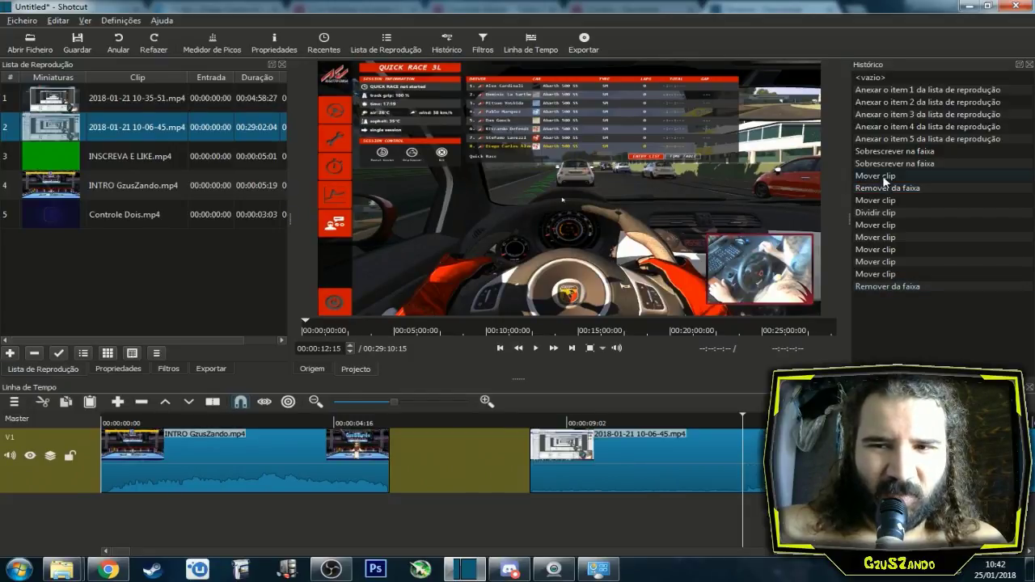
{"action": "left_click", "coordinate": [885, 89]}
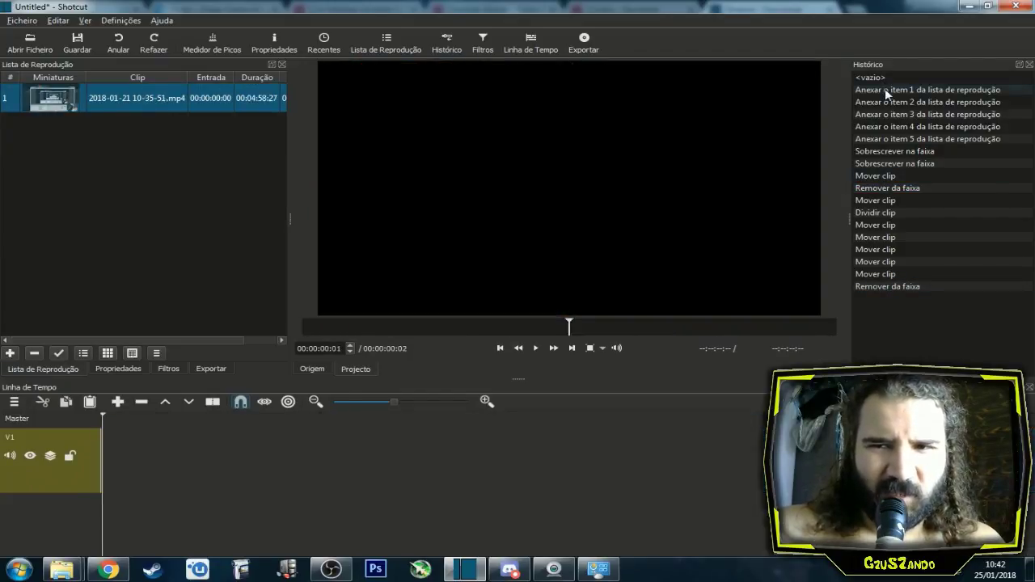
{"action": "left_click", "coordinate": [884, 287]}
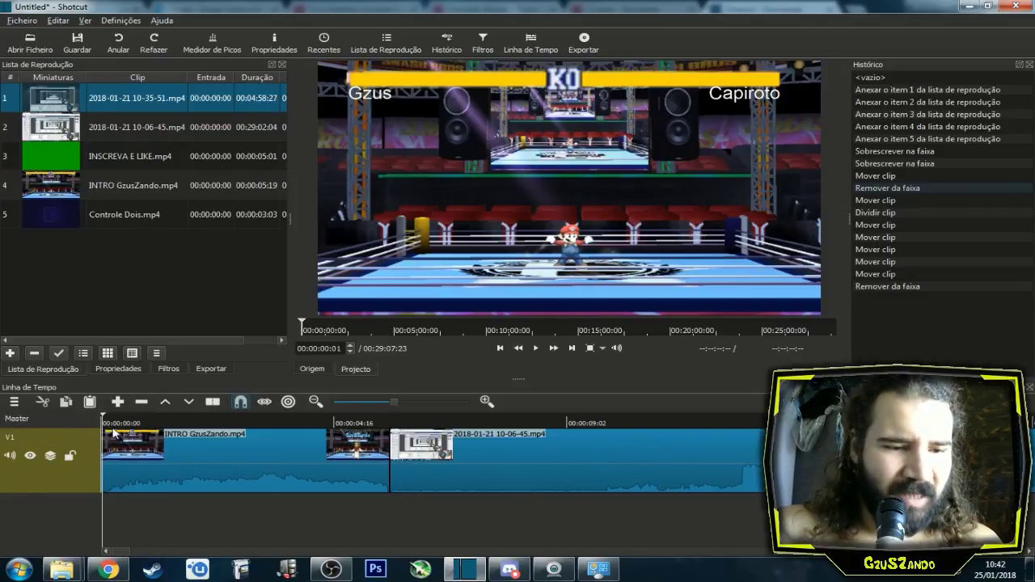
Add a second video track, V2, above V1 and reduce the height of the tracks.
{"action": "left_click", "coordinate": [15, 402]}
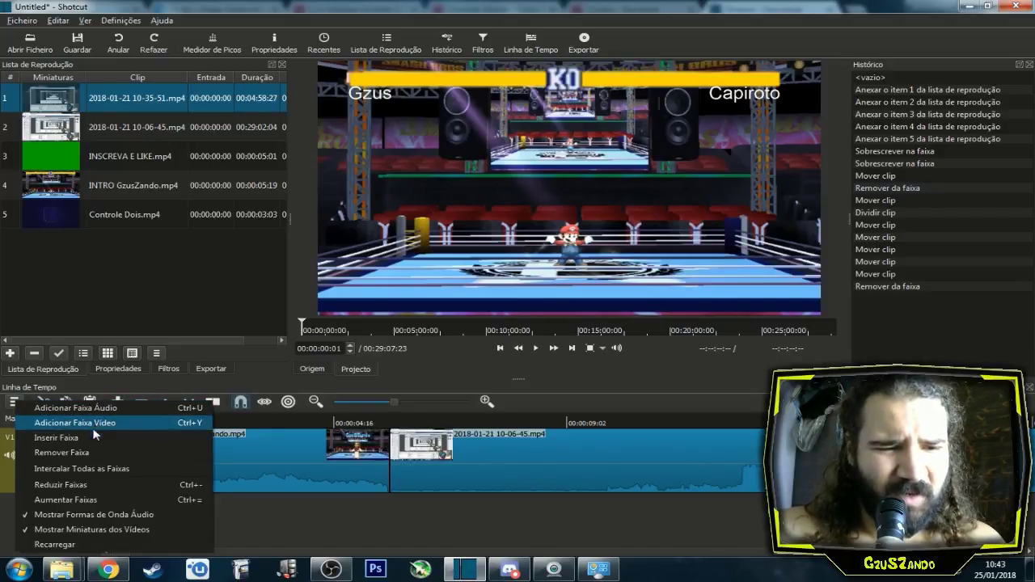
{"action": "left_click", "coordinate": [90, 432]}
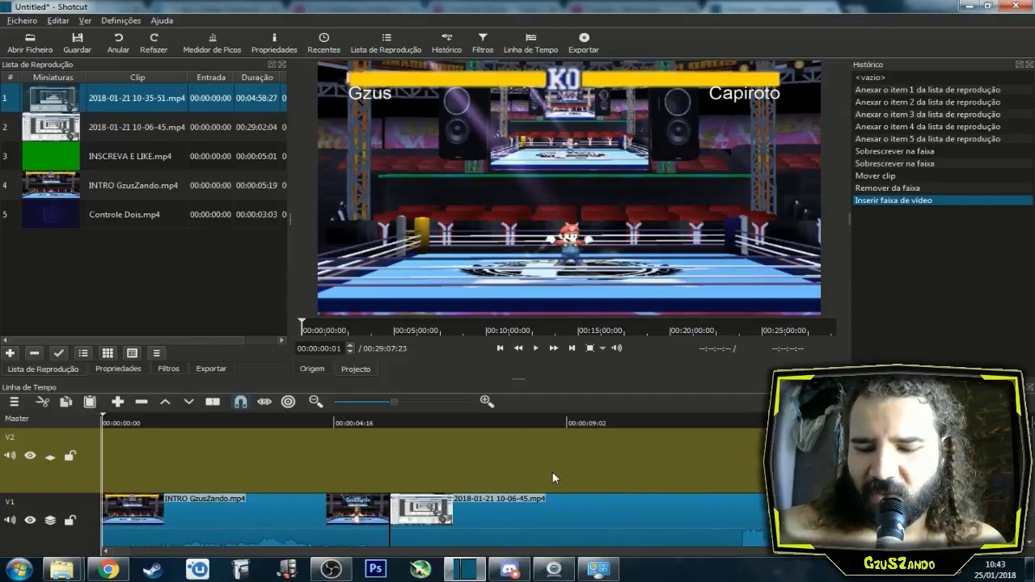
{"action": "key", "text": "ctrl+minus"}
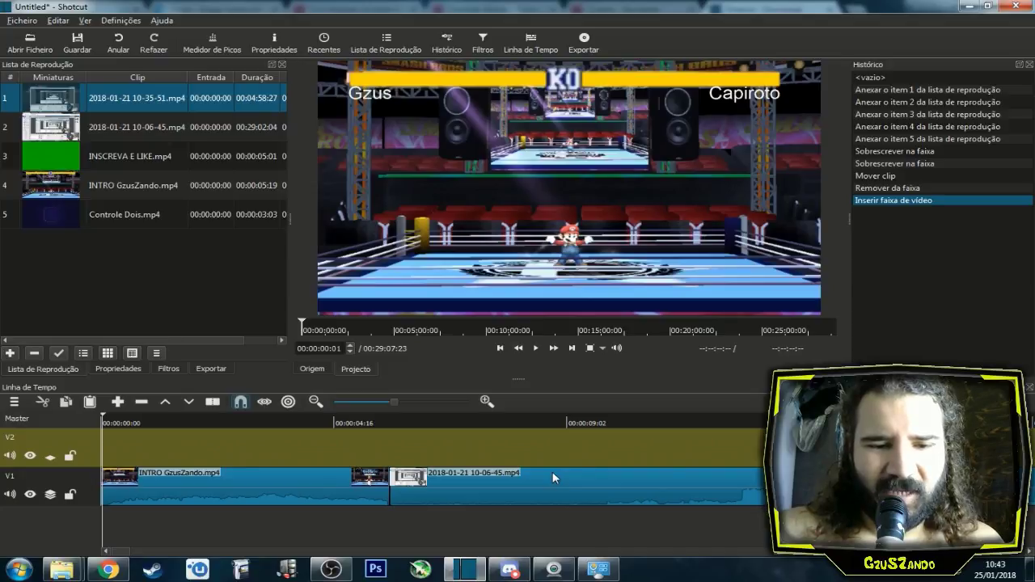
{"action": "key", "text": "ctrl+plus"}
{"action": "key", "text": "ctrl+minus"}
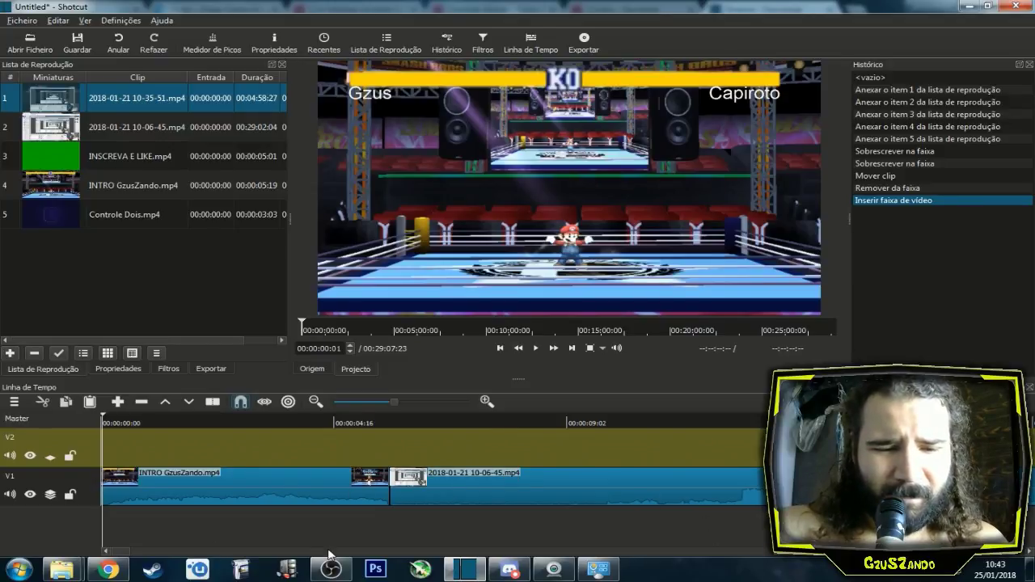
{"action": "scroll", "coordinate": [348, 548], "scroll_direction": "down", "scroll_amount": 5}
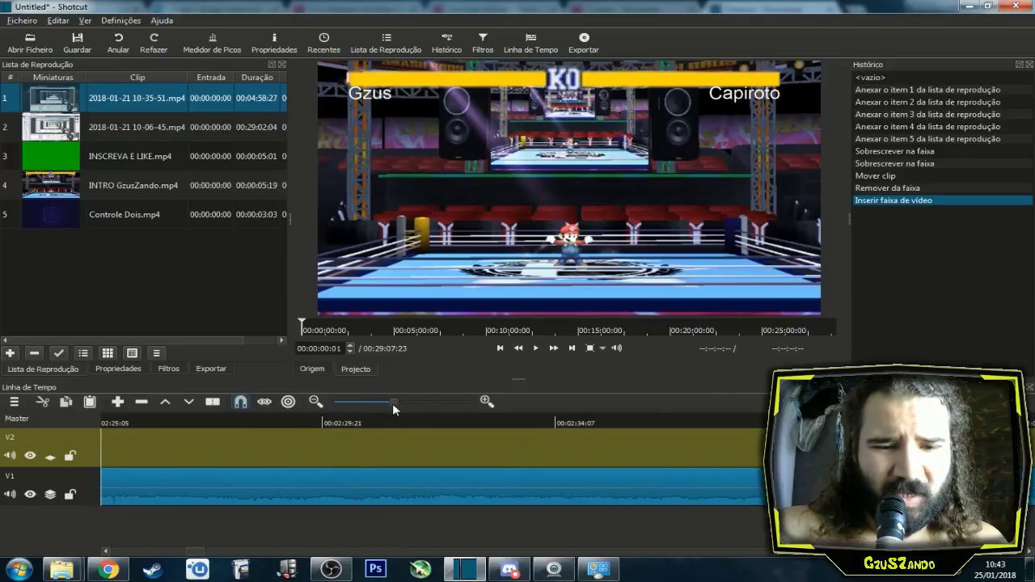
{"action": "left_click_drag", "start_coordinate": [366, 403], "coordinate": [343, 401]}
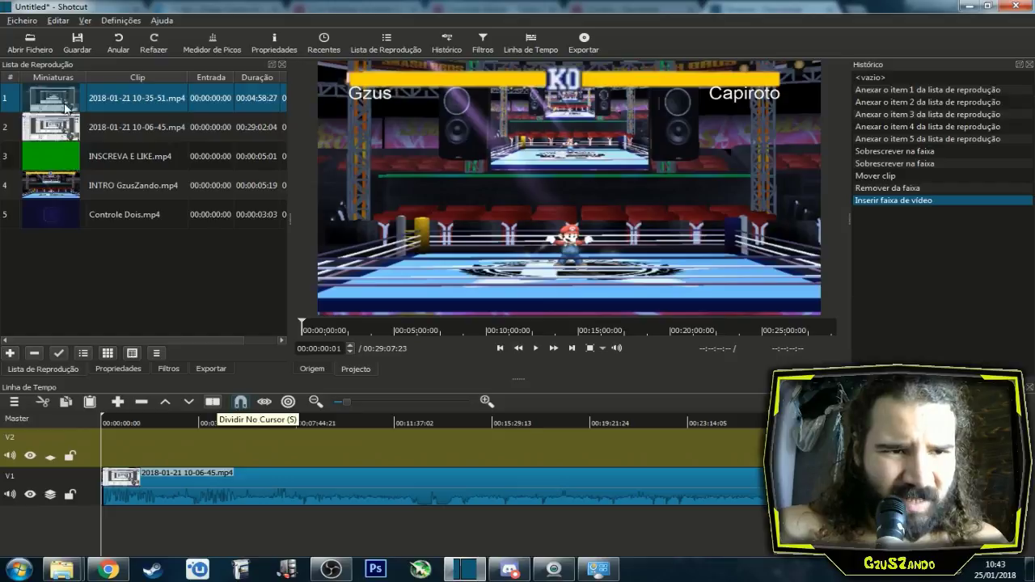
{"action": "left_click_drag", "start_coordinate": [73, 125], "coordinate": [512, 445]}
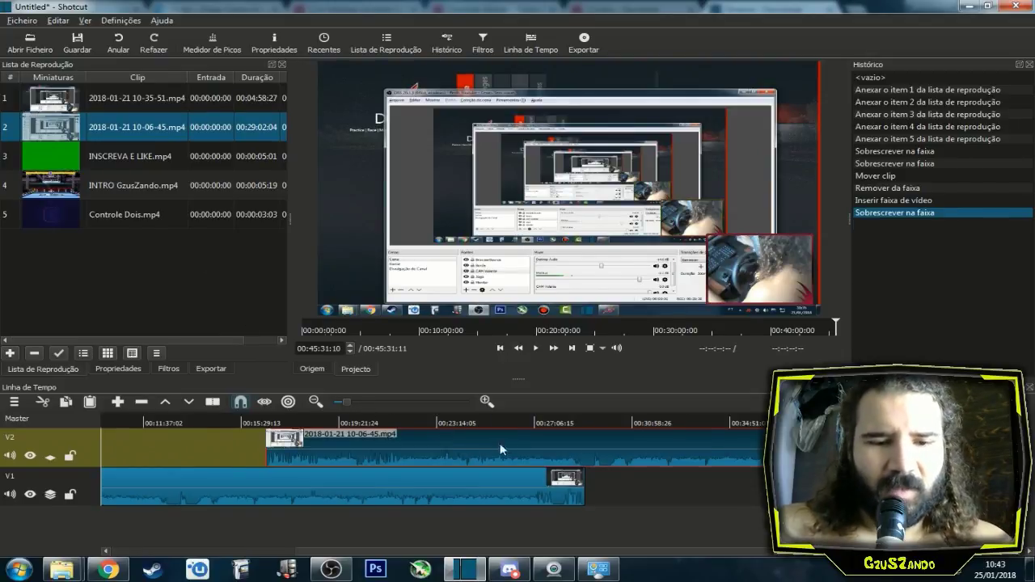
{"action": "key", "text": "z"}
{"action": "left_click_drag", "start_coordinate": [61, 99], "coordinate": [607, 444]}
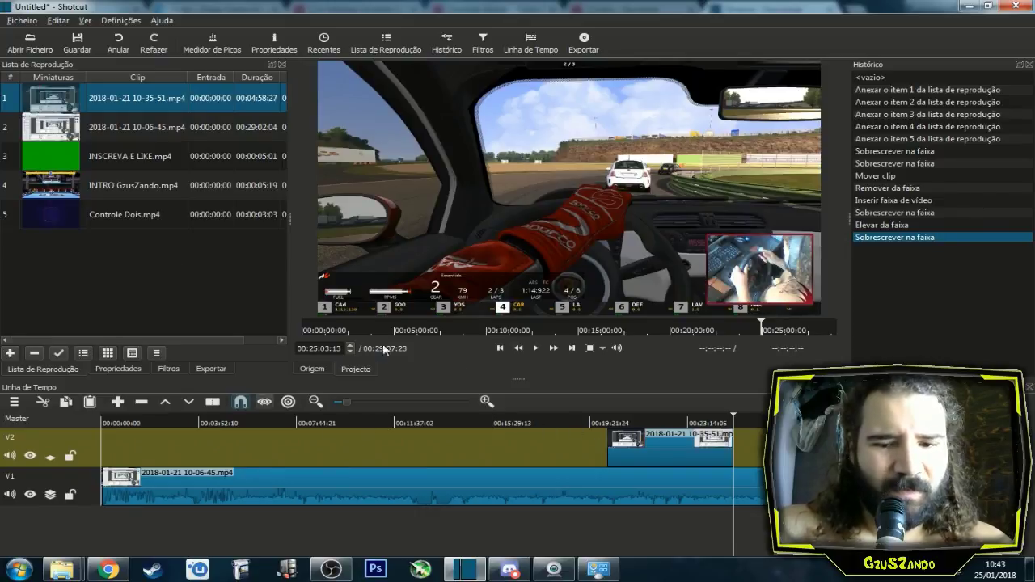
{"action": "left_click_drag", "start_coordinate": [63, 166], "coordinate": [387, 451]}
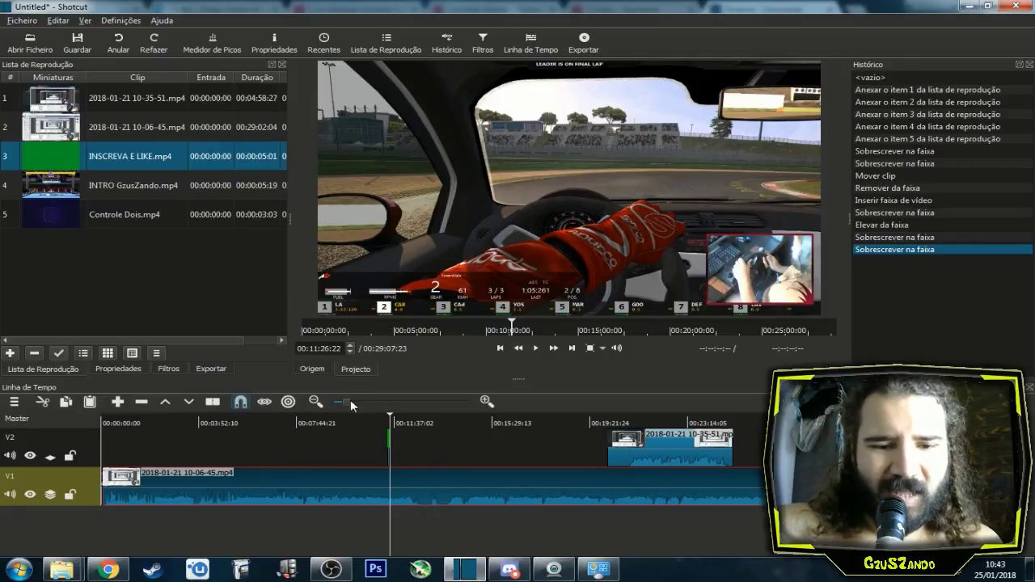
{"action": "left_click_drag", "start_coordinate": [347, 399], "coordinate": [355, 401]}
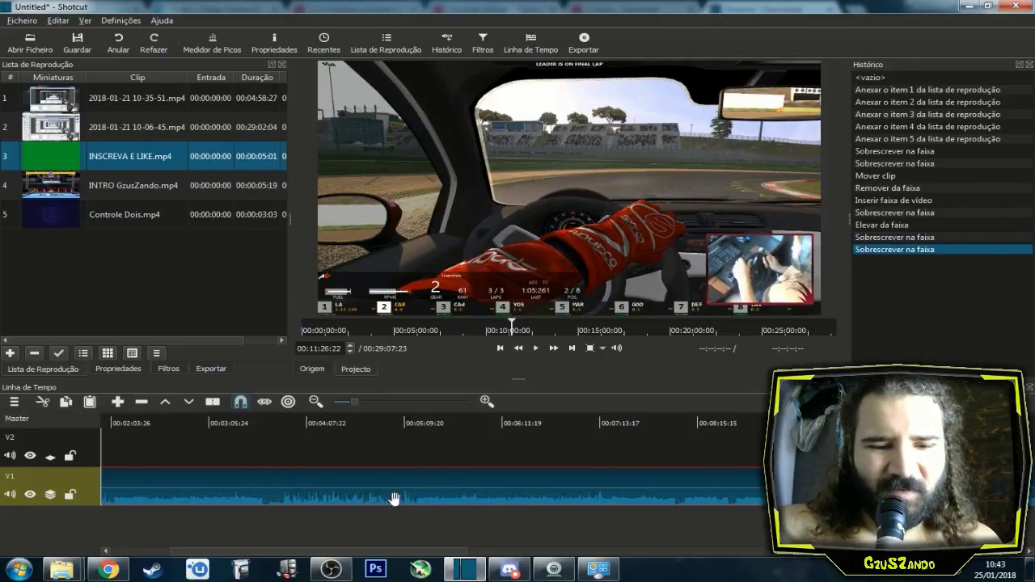
{"action": "left_click_drag", "start_coordinate": [373, 551], "coordinate": [499, 558]}
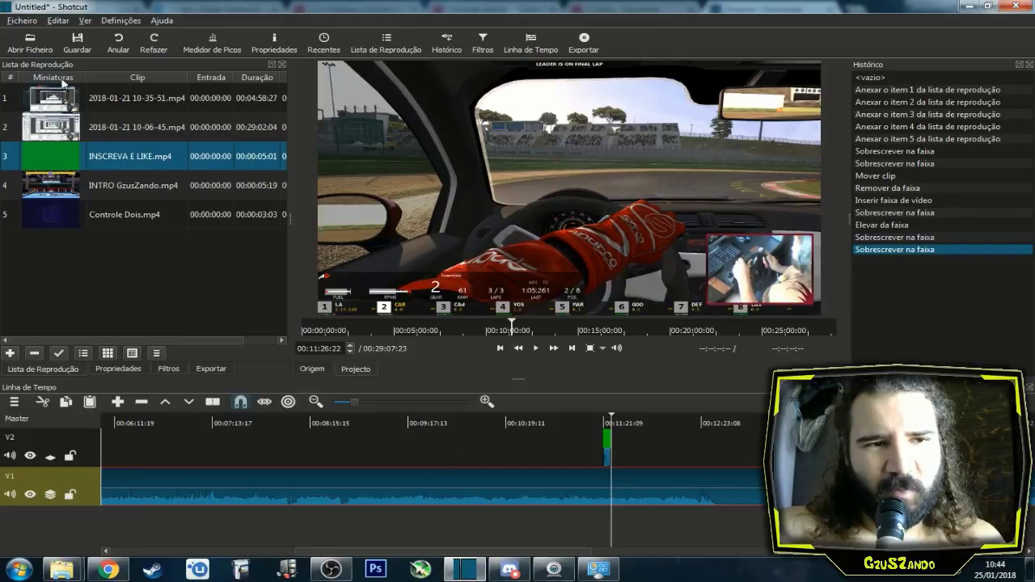
{"action": "left_click", "coordinate": [23, 20]}
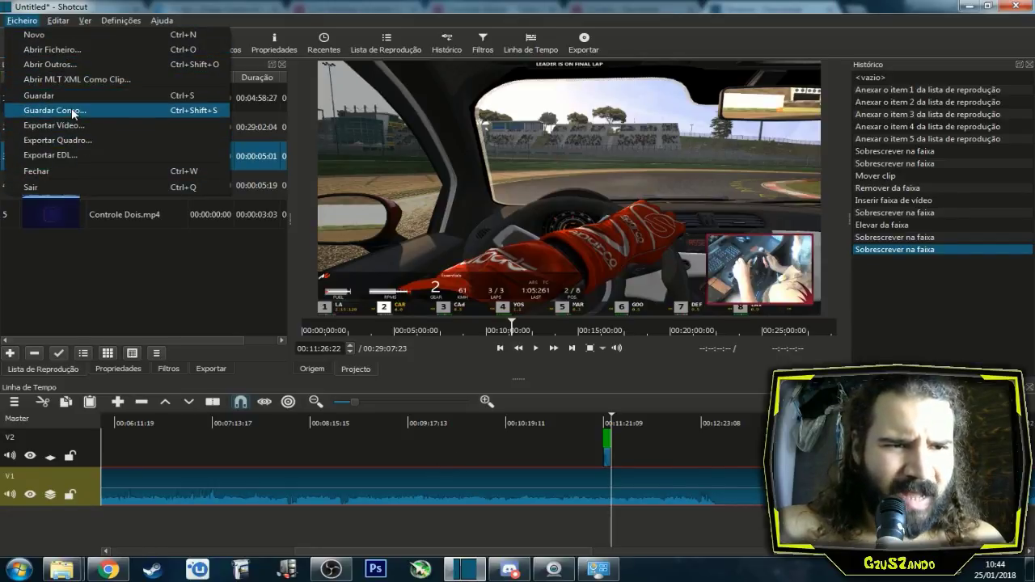
{"action": "left_click", "coordinate": [368, 10]}
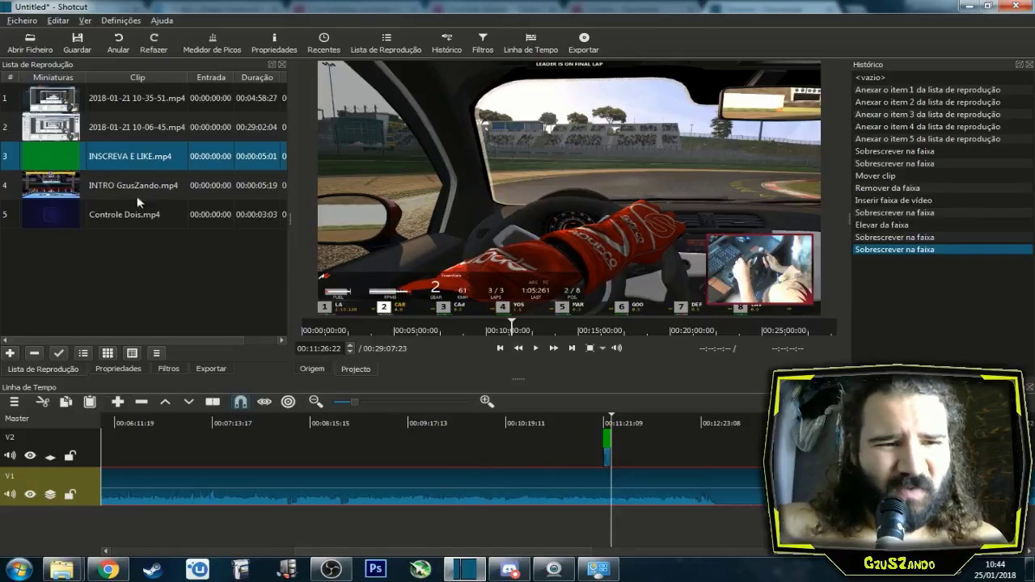
Place Controle Dois.mp4 on V2 at about 00:06:37, before the green INSCREVA E LIKE clip.
{"action": "left_click_drag", "start_coordinate": [64, 214], "coordinate": [185, 454]}
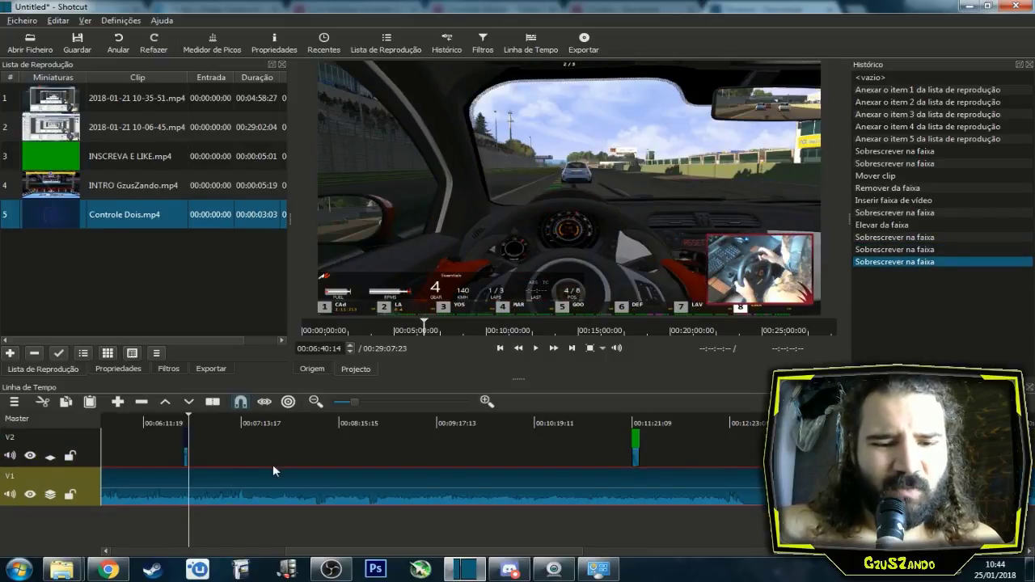
{"action": "left_click_drag", "start_coordinate": [356, 401], "coordinate": [345, 402]}
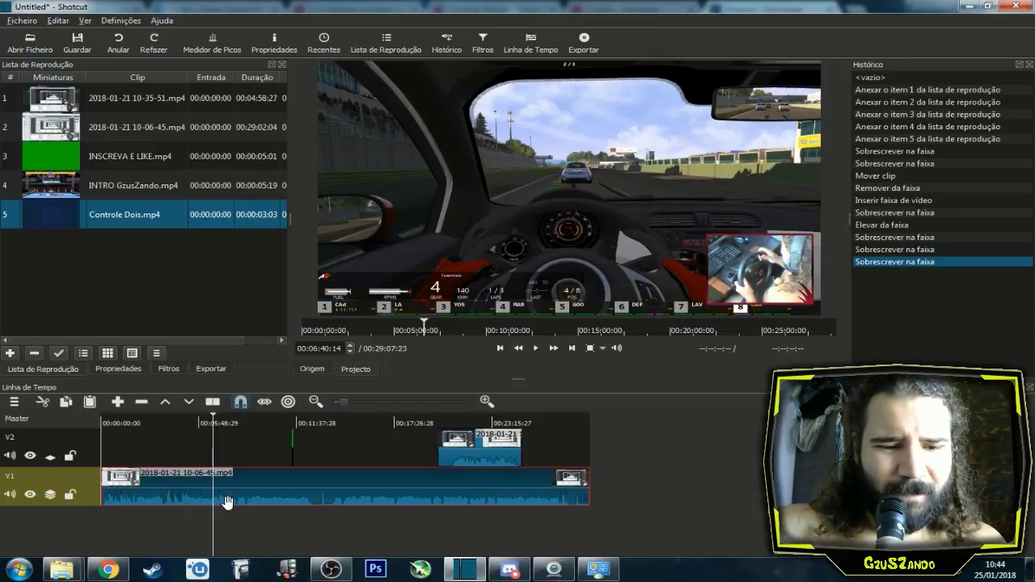
{"action": "scroll", "coordinate": [180, 491], "scroll_direction": "up", "scroll_amount": 3}
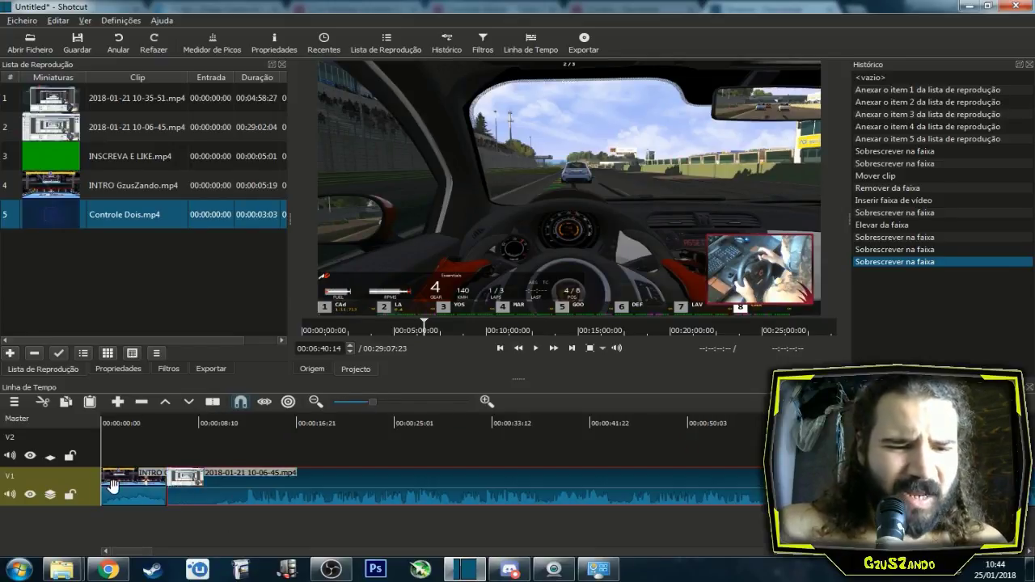
Overwrite the start of the intro on V1 with Controle Dois.mp4 and undo the overwrite.
{"action": "left_click", "coordinate": [103, 421]}
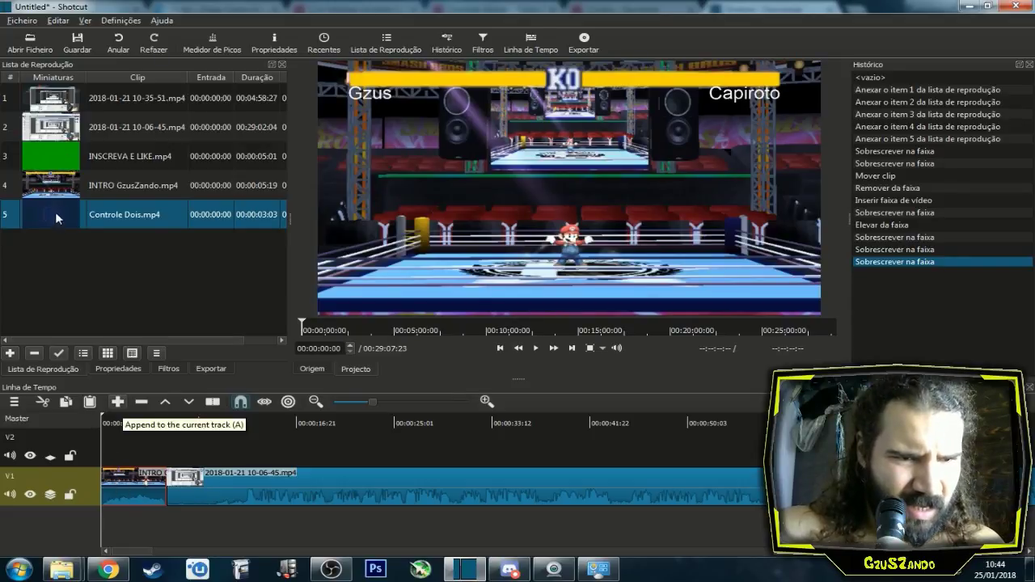
{"action": "left_click_drag", "start_coordinate": [54, 215], "coordinate": [67, 478]}
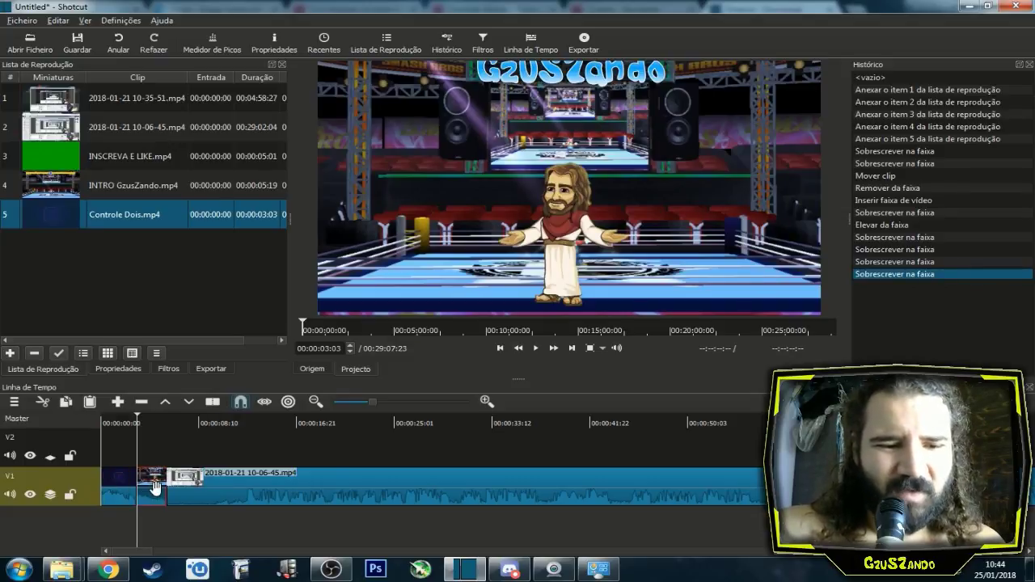
{"action": "key", "text": "ctrl+z"}
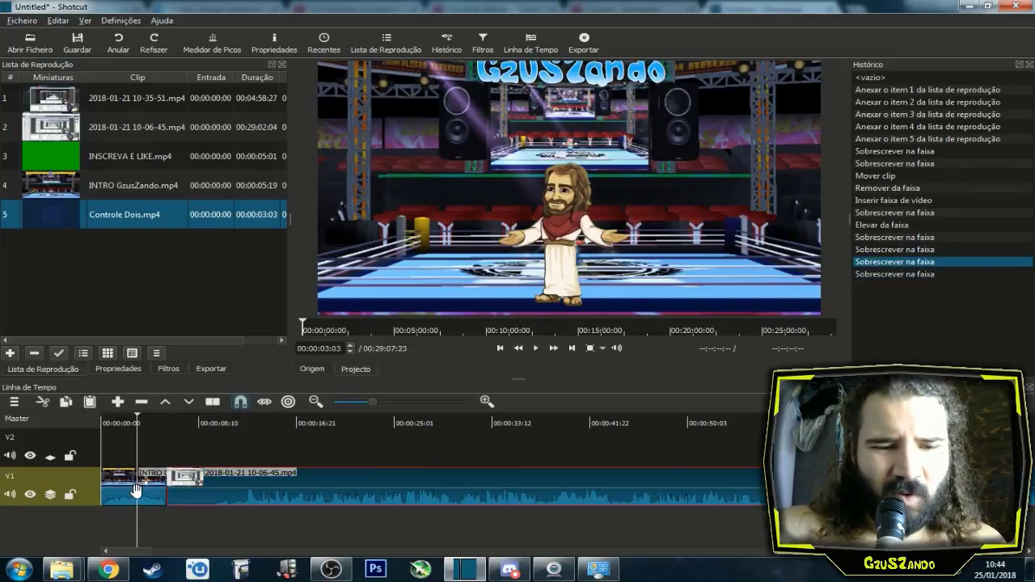
Move the main recording and the intro later on V1 to leave an empty space at the track's start.
{"action": "left_click", "coordinate": [173, 482]}
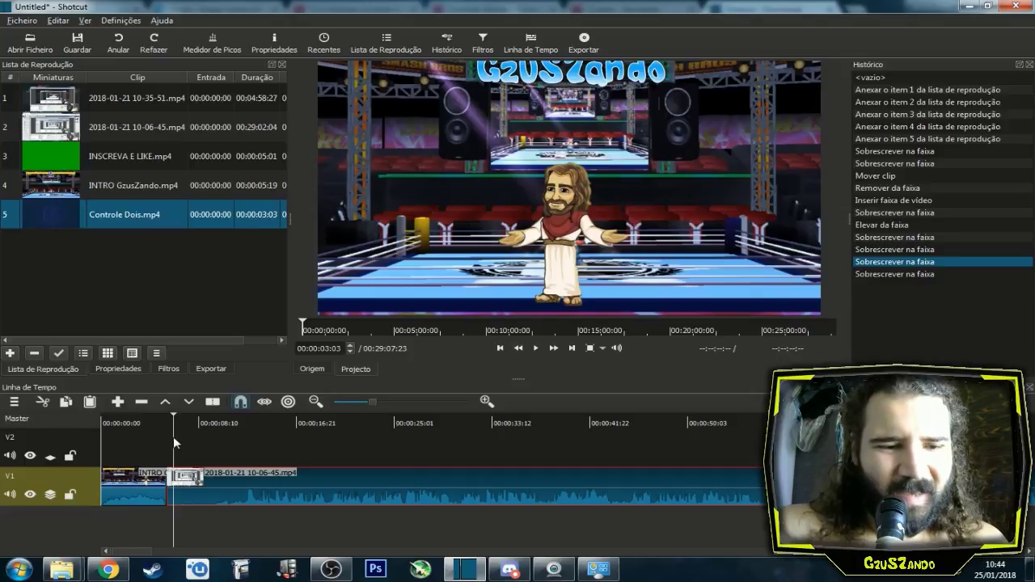
{"action": "left_click_drag", "start_coordinate": [208, 479], "coordinate": [284, 485]}
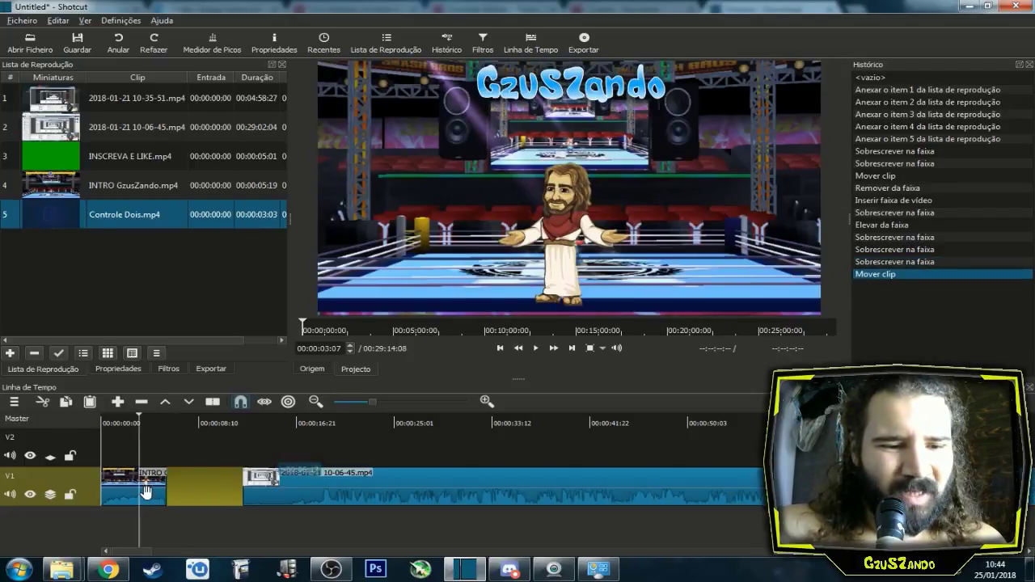
{"action": "left_click_drag", "start_coordinate": [165, 496], "coordinate": [243, 495]}
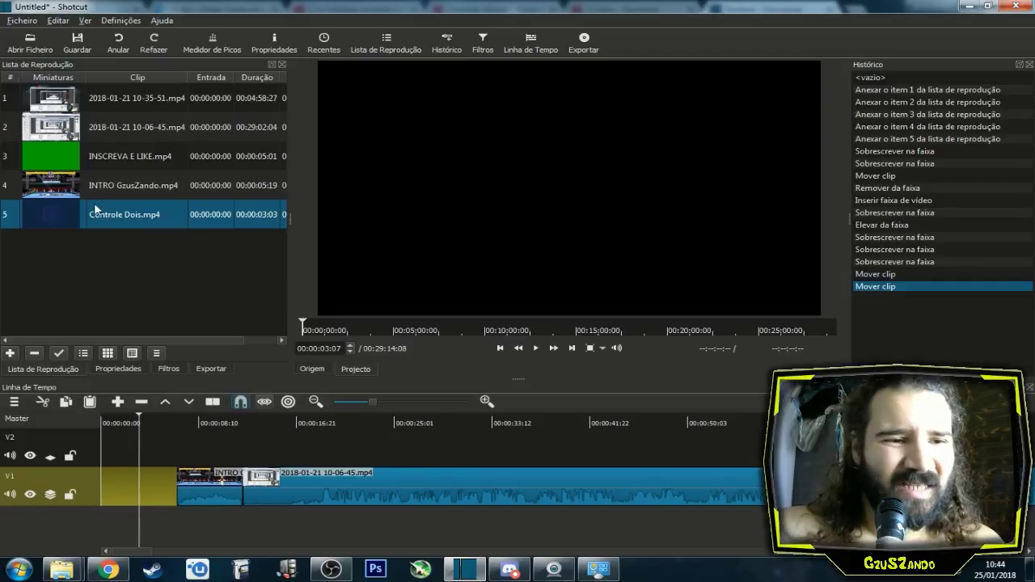
{"action": "mouse_move", "coordinate": [346, 455]}
{"action": "left_mouse_down"}
{"action": "mouse_move", "coordinate": [551, 459]}
{"action": "mouse_move", "coordinate": [335, 460]}
{"action": "left_mouse_up"}
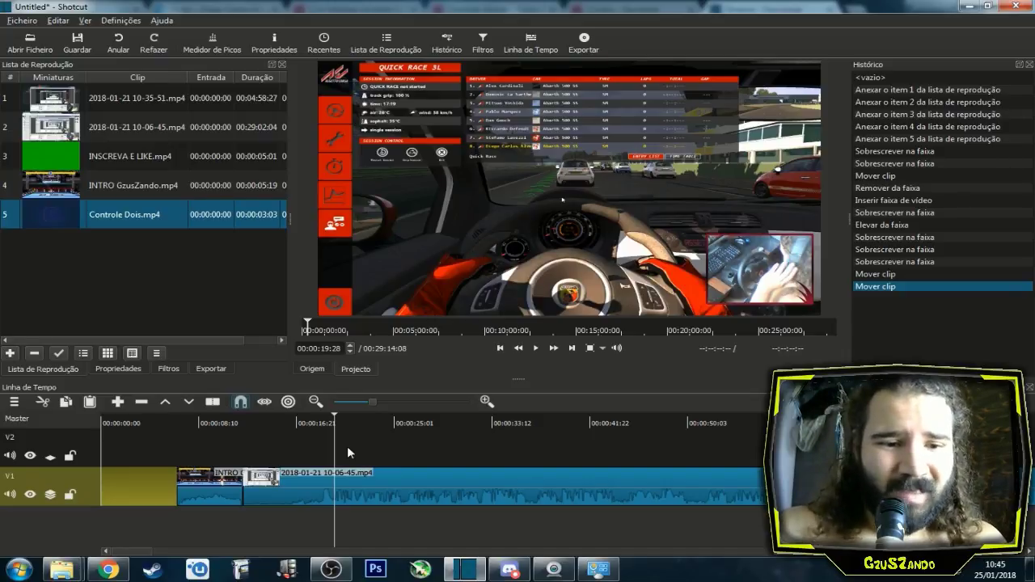
Place Controle Dois.mp4 at the start of V1 and move the intro and the main recording directly behind it.
{"action": "left_click", "coordinate": [264, 401]}
{"action": "left_click_drag", "start_coordinate": [97, 354], "coordinate": [104, 482]}
{"action": "left_click_drag", "start_coordinate": [212, 483], "coordinate": [171, 486]}
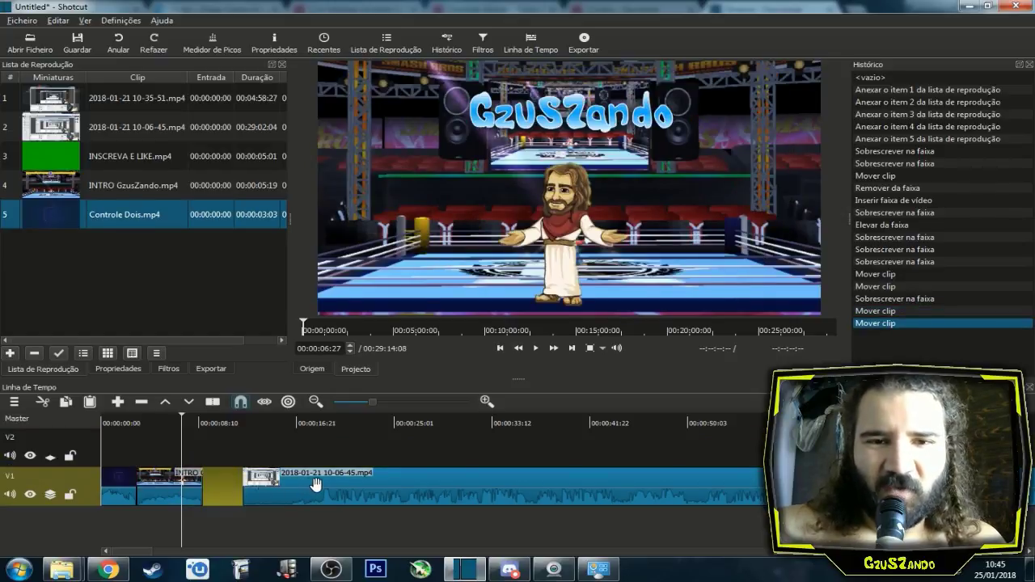
{"action": "left_click_drag", "start_coordinate": [338, 490], "coordinate": [274, 489]}
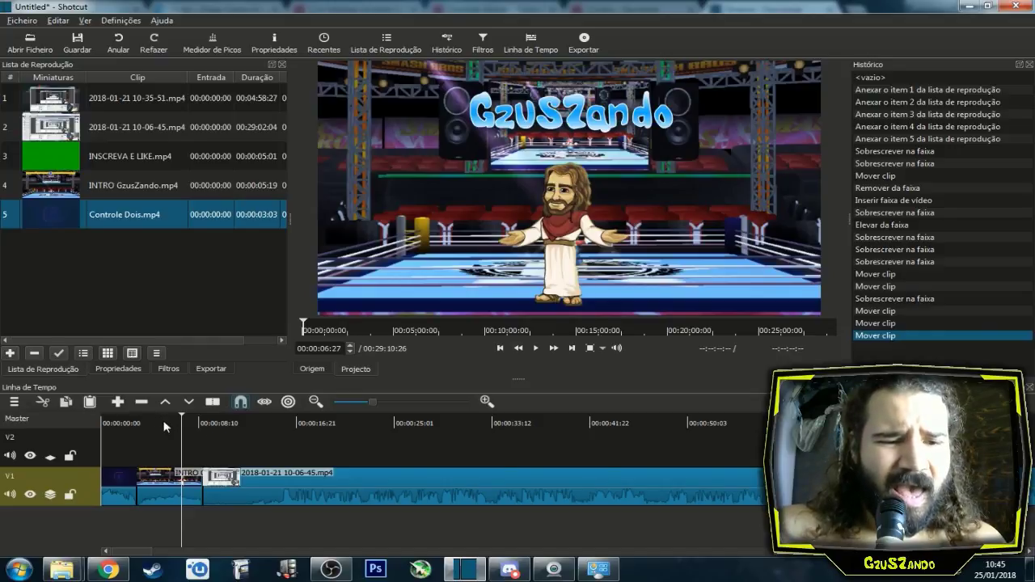
Browse along the timeline and preview the end of the intro and several points of the main recording.
{"action": "left_click", "coordinate": [201, 426]}
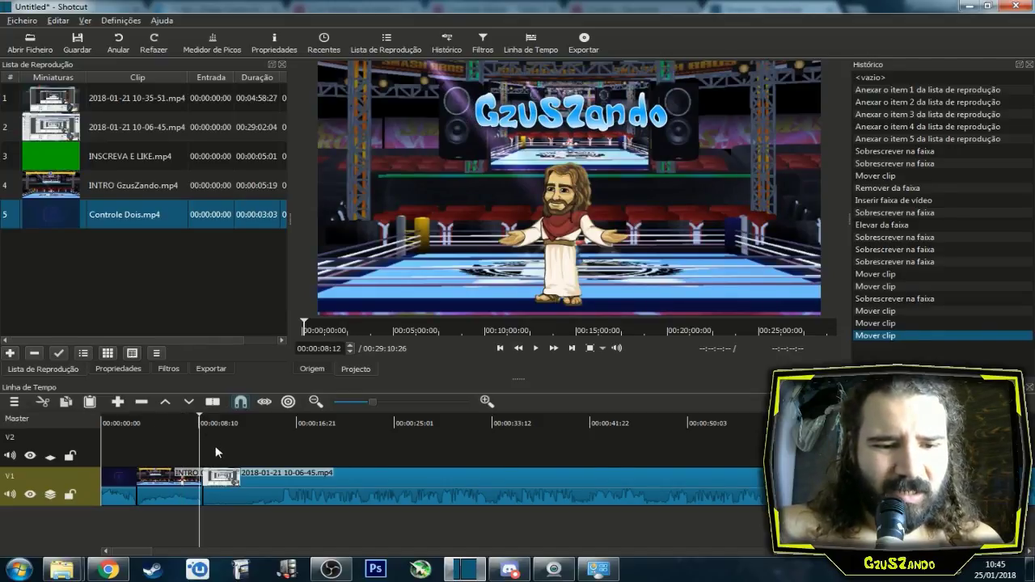
{"action": "scroll", "coordinate": [152, 551], "scroll_direction": "right", "scroll_amount": 1}
{"action": "scroll", "coordinate": [152, 552], "scroll_direction": "left", "scroll_amount": 1}
{"action": "scroll", "coordinate": [152, 551], "scroll_direction": "right", "scroll_amount": 1}
{"action": "scroll", "coordinate": [152, 551], "scroll_direction": "left", "scroll_amount": 1}
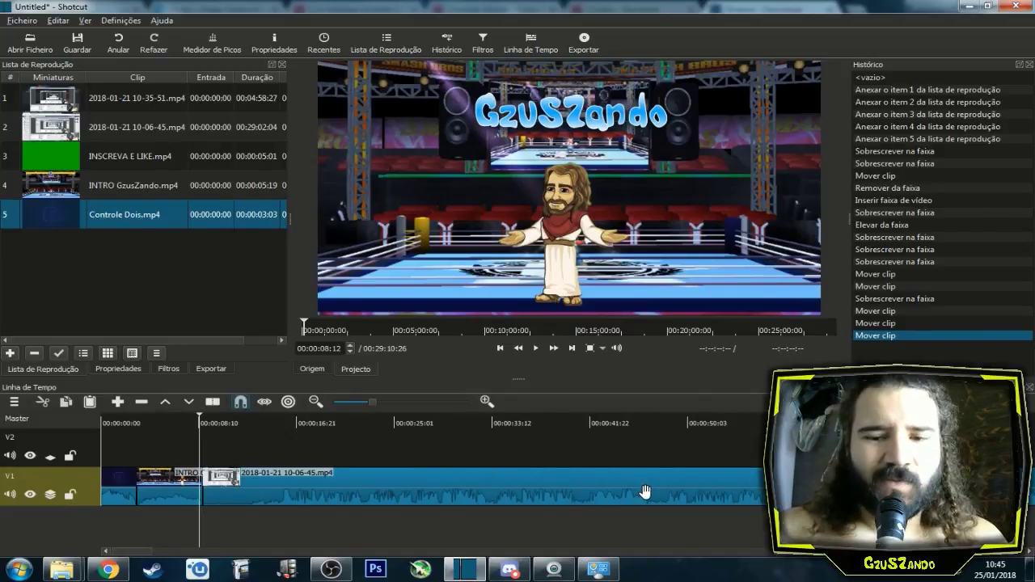
{"action": "left_click", "coordinate": [514, 426]}
{"action": "left_click", "coordinate": [308, 422]}
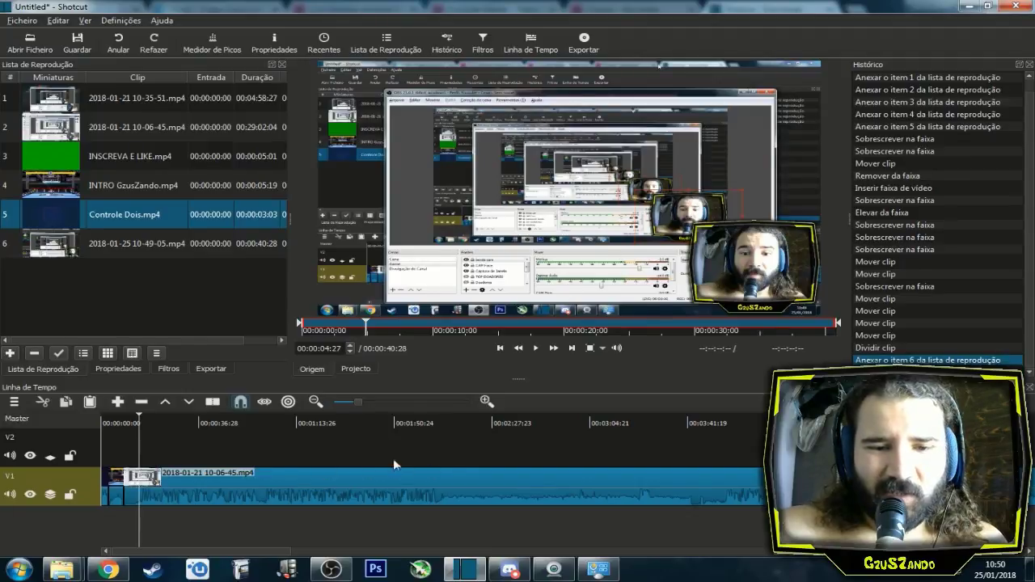
{"action": "left_click", "coordinate": [67, 251]}
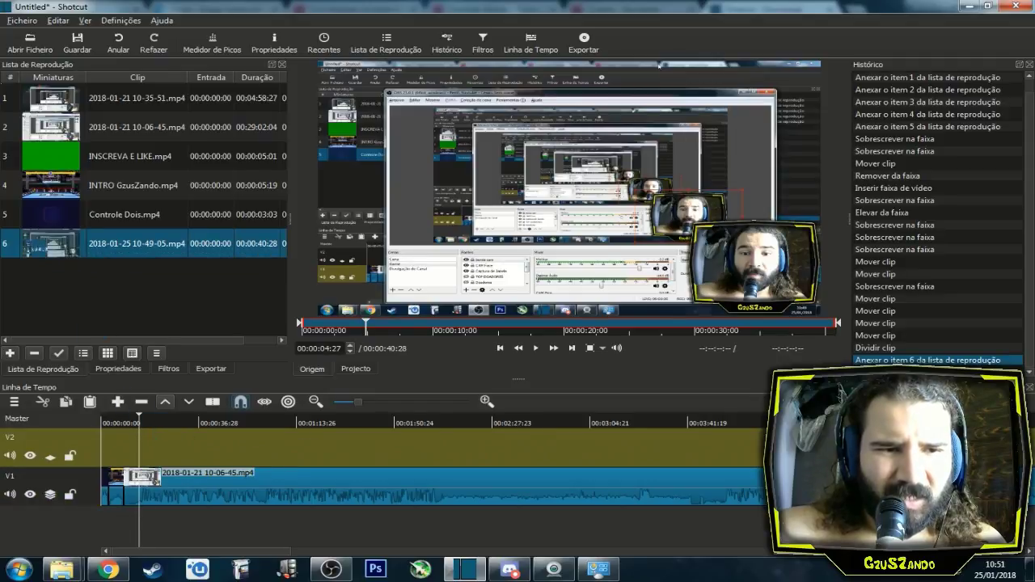
{"action": "left_click_drag", "start_coordinate": [279, 552], "coordinate": [598, 563]}
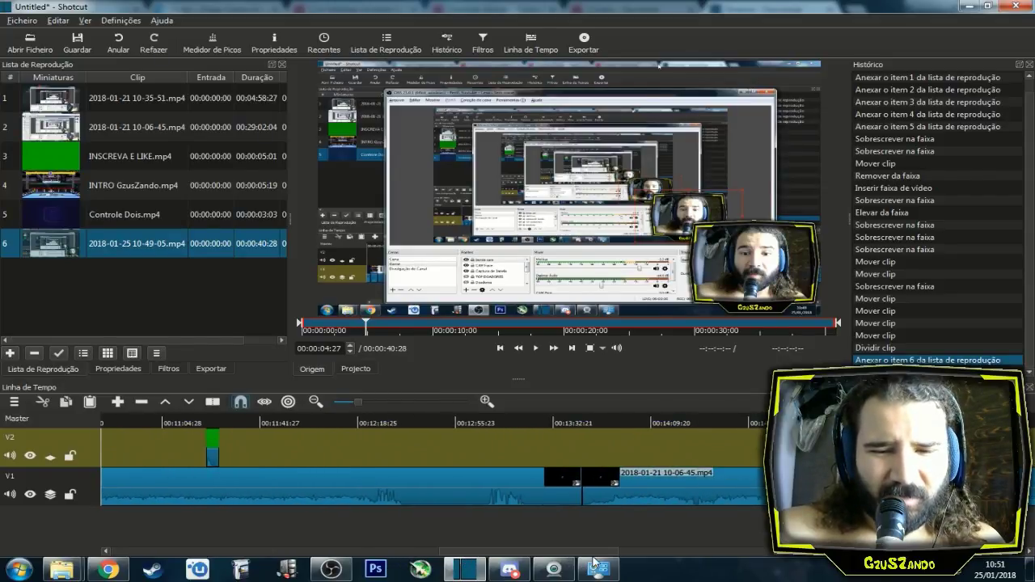
{"action": "double_click", "coordinate": [540, 488]}
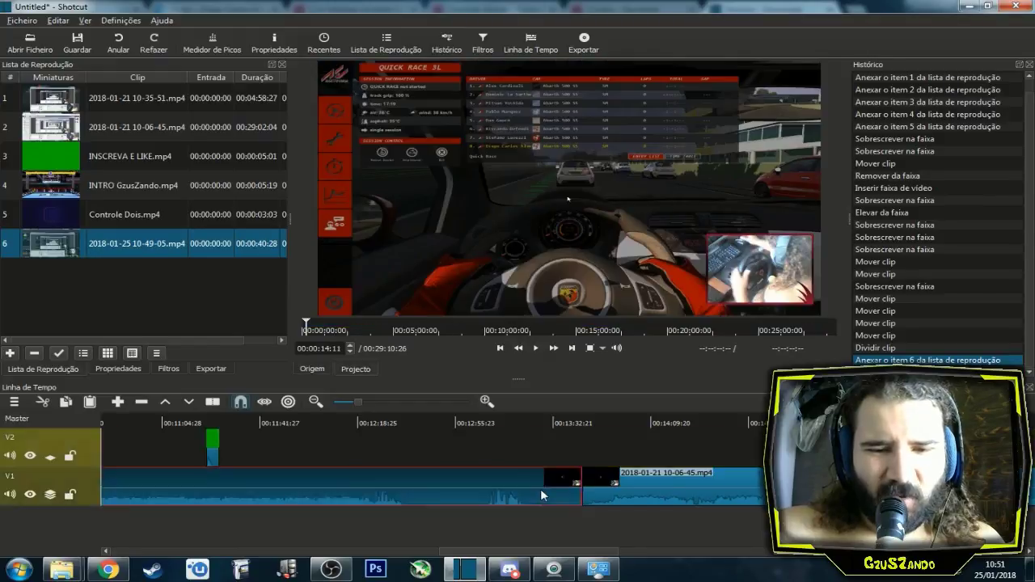
{"action": "key", "text": "z"}
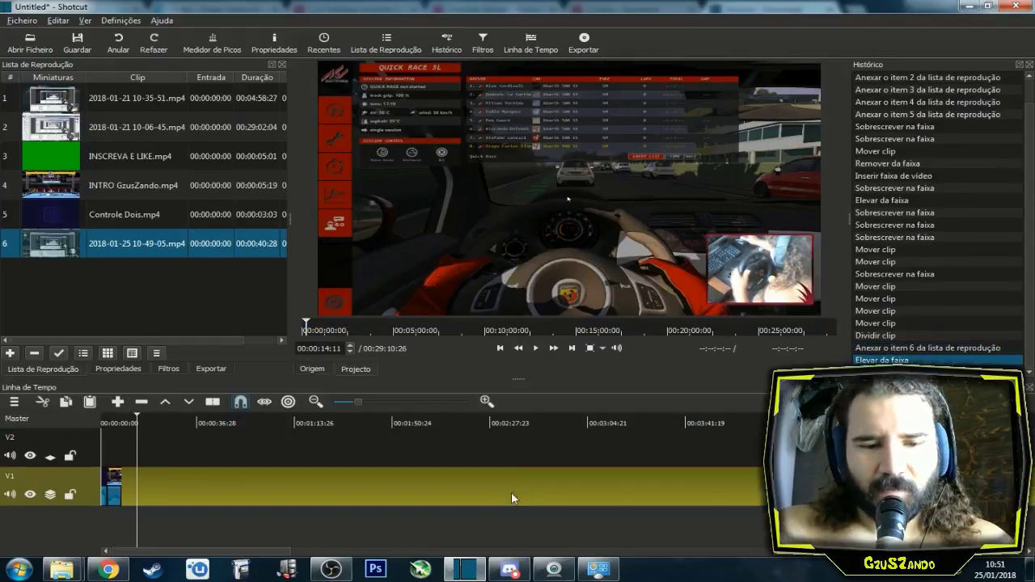
{"action": "left_click_drag", "start_coordinate": [269, 551], "coordinate": [658, 554]}
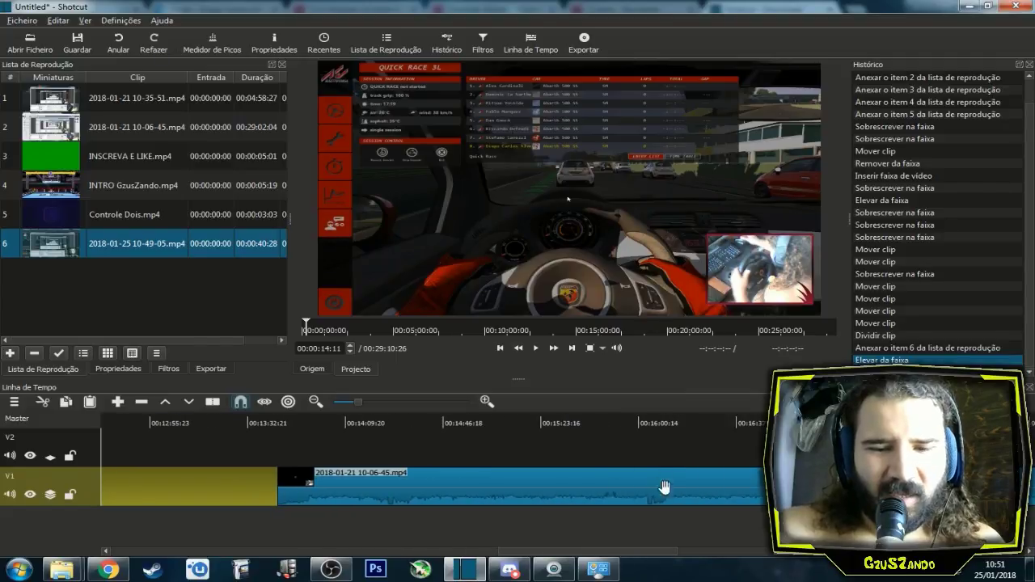
{"action": "left_click", "coordinate": [490, 496]}
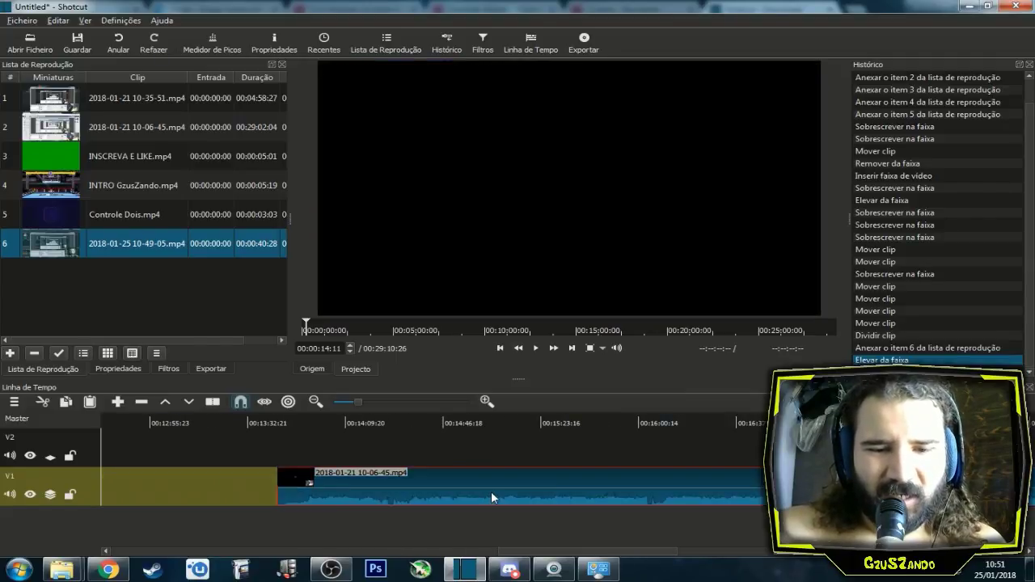
{"action": "left_click", "coordinate": [305, 418]}
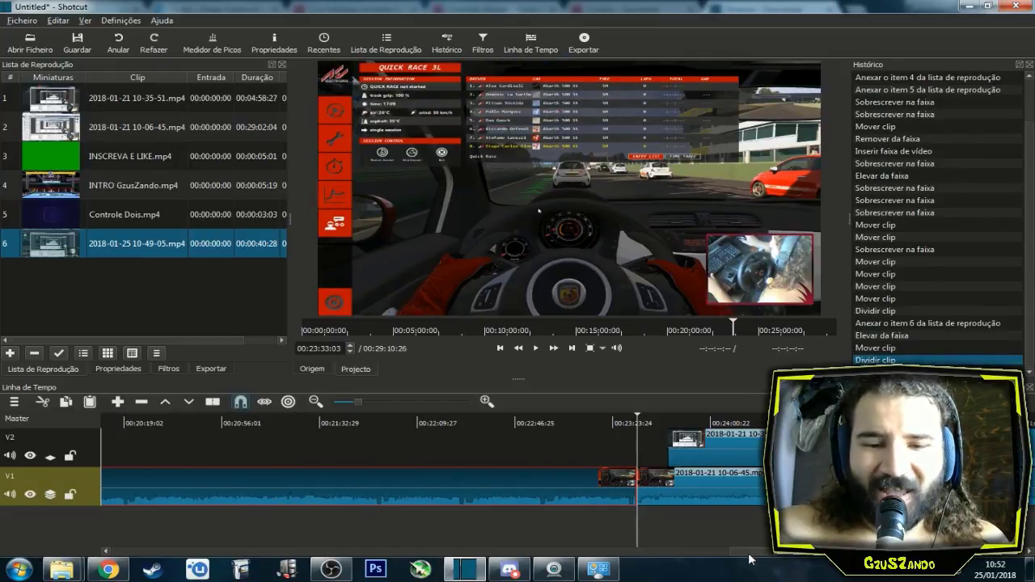
Lift the piece before the new split off V1 and ripple-delete the empty space it leaves.
{"action": "scroll", "coordinate": [598, 485], "scroll_direction": "right", "scroll_amount": 1}
{"action": "scroll", "coordinate": [614, 501], "scroll_direction": "left", "scroll_amount": 2}
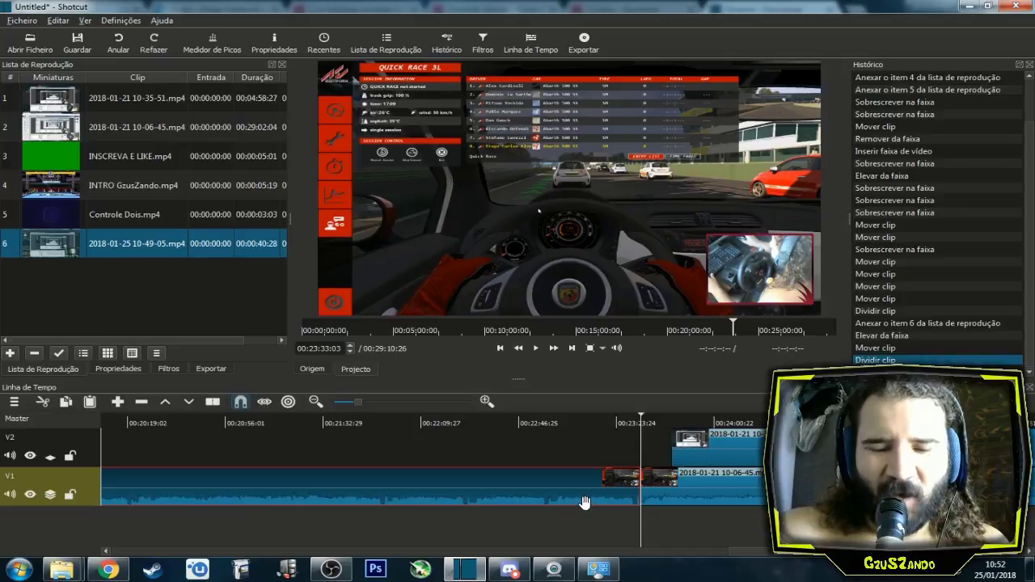
{"action": "scroll", "coordinate": [663, 509], "scroll_direction": "left", "scroll_amount": 3}
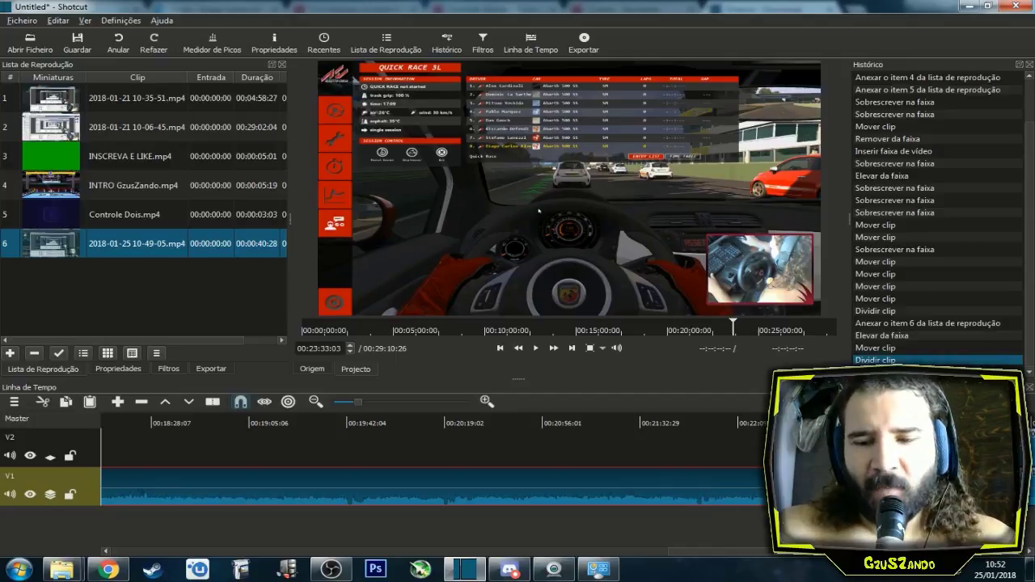
{"action": "key", "text": "z"}
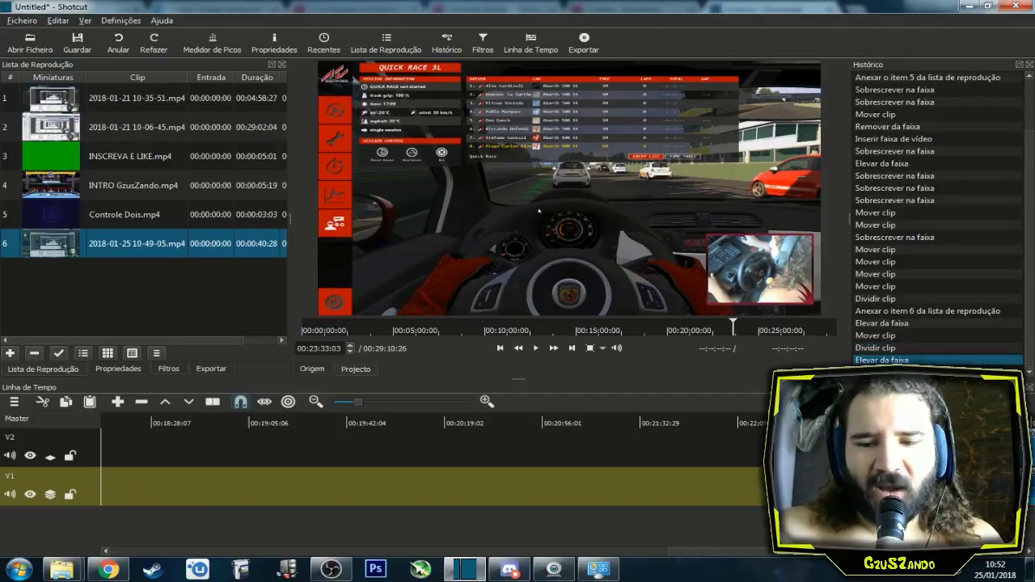
{"action": "key", "text": "x"}
{"action": "mouse_move", "coordinate": [776, 550]}
{"action": "left_mouse_down"}
{"action": "mouse_move", "coordinate": [261, 534]}
{"action": "mouse_move", "coordinate": [262, 546]}
{"action": "mouse_move", "coordinate": [811, 551]}
{"action": "mouse_move", "coordinate": [751, 550]}
{"action": "mouse_move", "coordinate": [774, 550]}
{"action": "left_mouse_up"}
{"action": "left_click_drag", "start_coordinate": [809, 453], "coordinate": [473, 459]}
{"action": "left_click", "coordinate": [741, 549]}
{"action": "left_click_drag", "start_coordinate": [742, 449], "coordinate": [198, 443]}
{"action": "left_click_drag", "start_coordinate": [870, 551], "coordinate": [692, 549]}
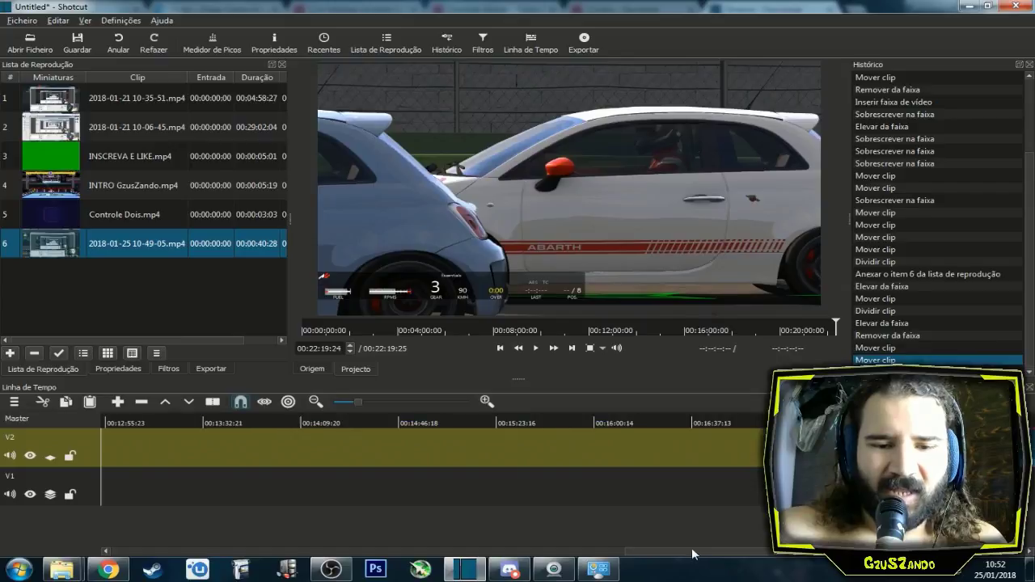
Move the main recording on V1 away from the intro and place it back directly against the intro's end.
{"action": "left_click_drag", "start_coordinate": [353, 404], "coordinate": [341, 401]}
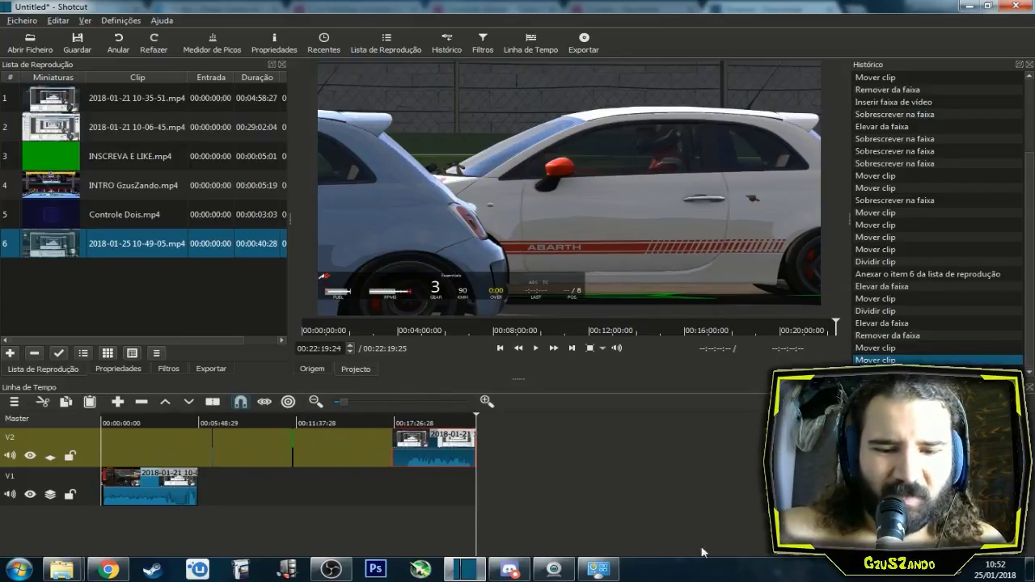
{"action": "left_click", "coordinate": [169, 489]}
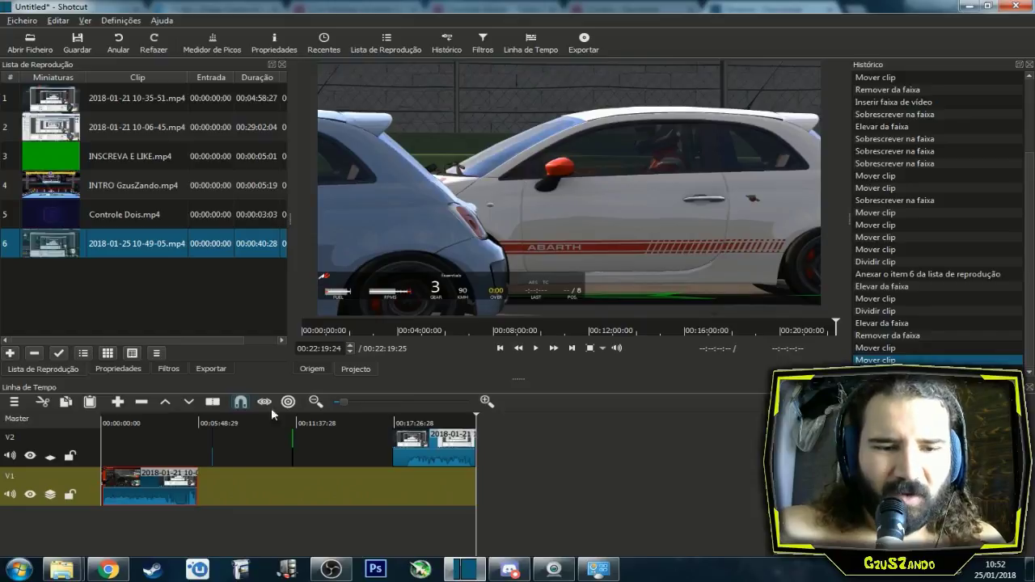
{"action": "left_click_drag", "start_coordinate": [343, 402], "coordinate": [360, 402]}
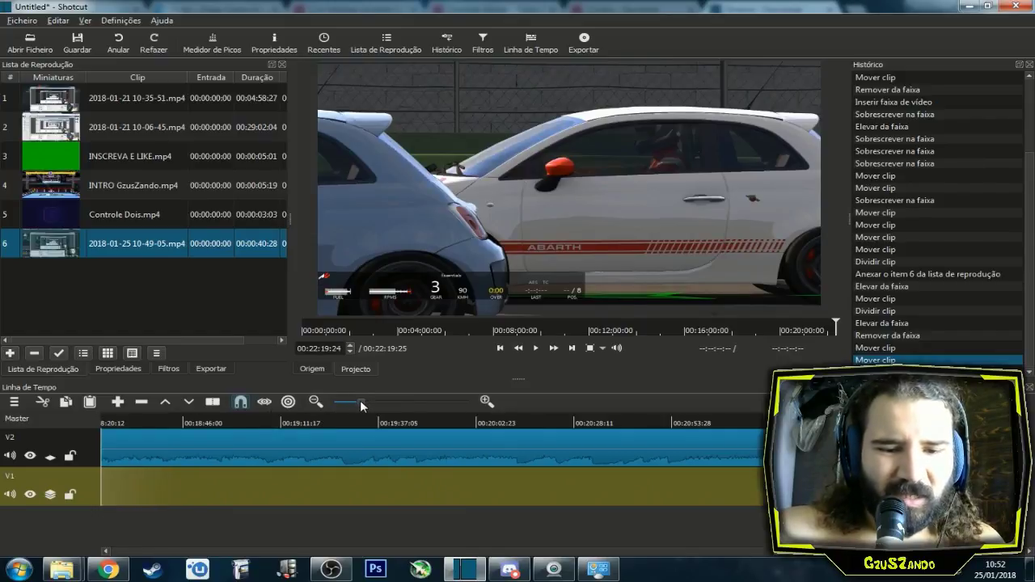
{"action": "left_click_drag", "start_coordinate": [687, 551], "coordinate": [113, 555]}
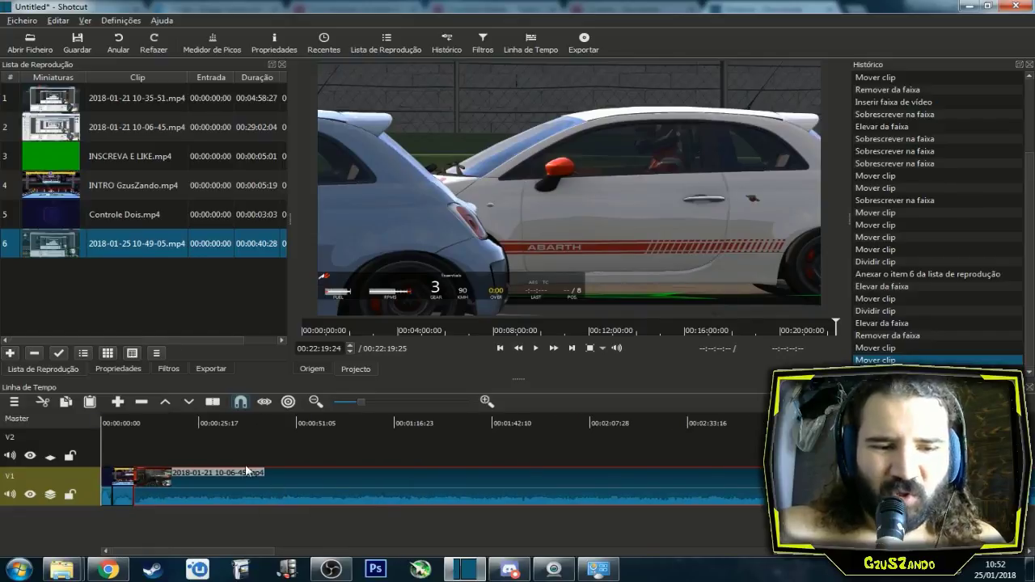
{"action": "left_click", "coordinate": [135, 422]}
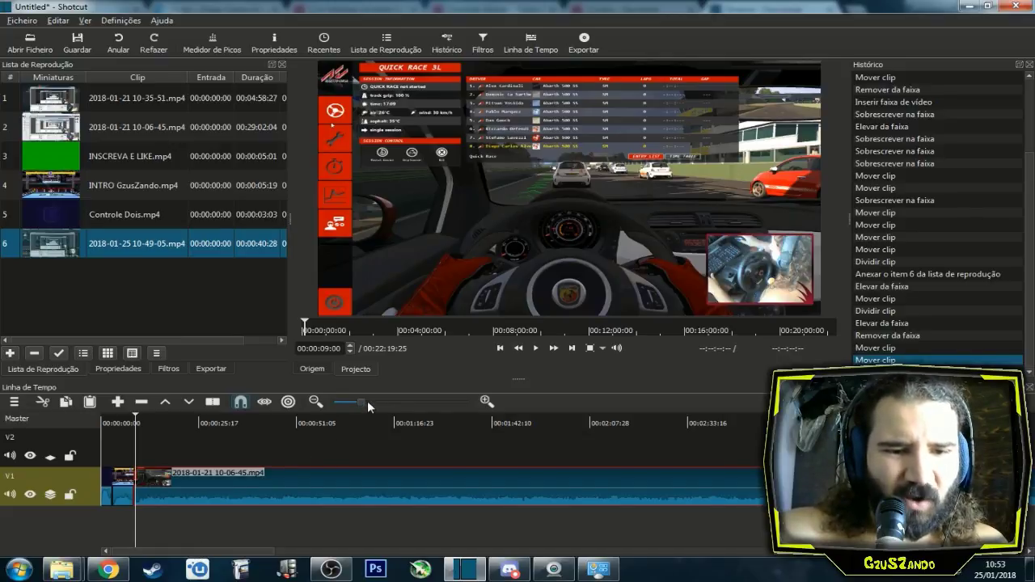
{"action": "left_click_drag", "start_coordinate": [365, 404], "coordinate": [372, 401]}
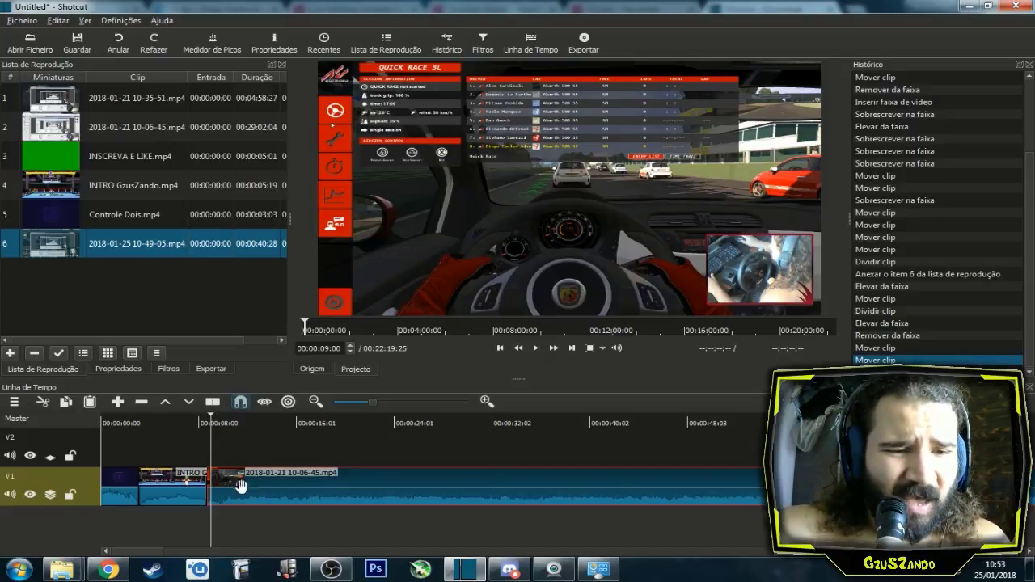
{"action": "left_click_drag", "start_coordinate": [289, 496], "coordinate": [362, 491]}
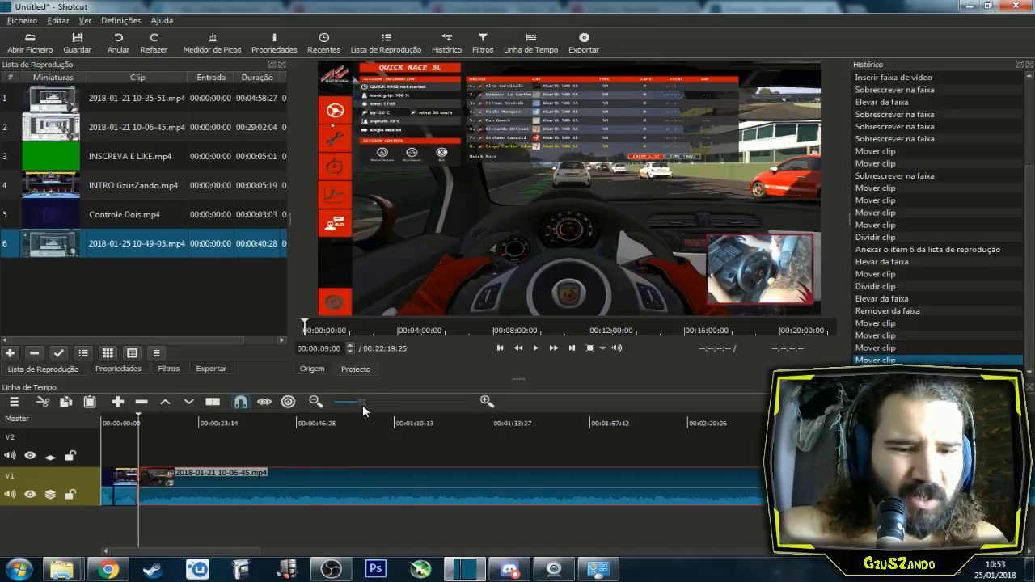
Overlap the start of the main recording slightly with the end of the intro on V1 to add a short transition.
{"action": "left_click", "coordinate": [131, 422]}
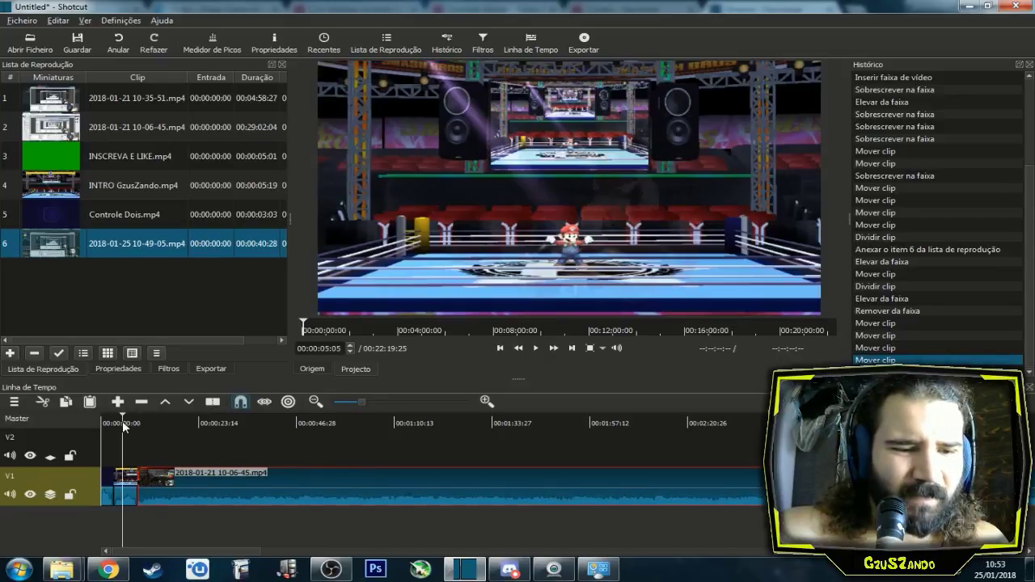
{"action": "left_click_drag", "start_coordinate": [360, 401], "coordinate": [350, 401]}
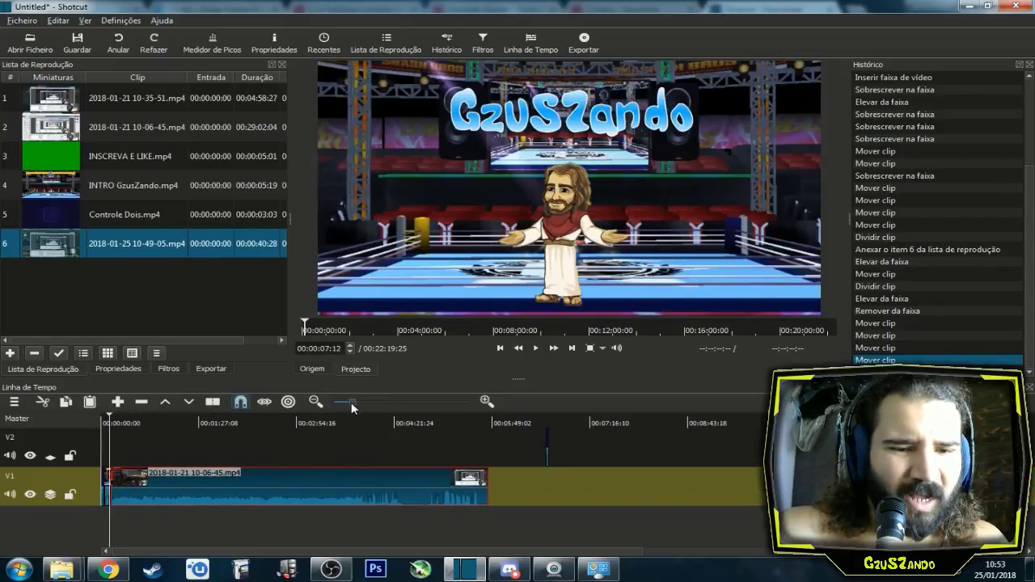
{"action": "left_click", "coordinate": [439, 401]}
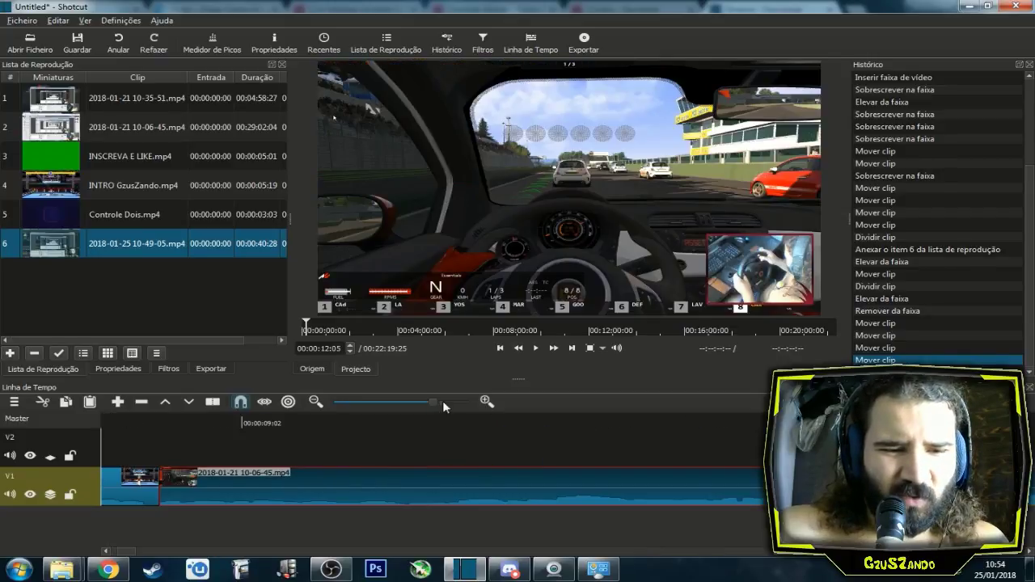
{"action": "left_click", "coordinate": [152, 419]}
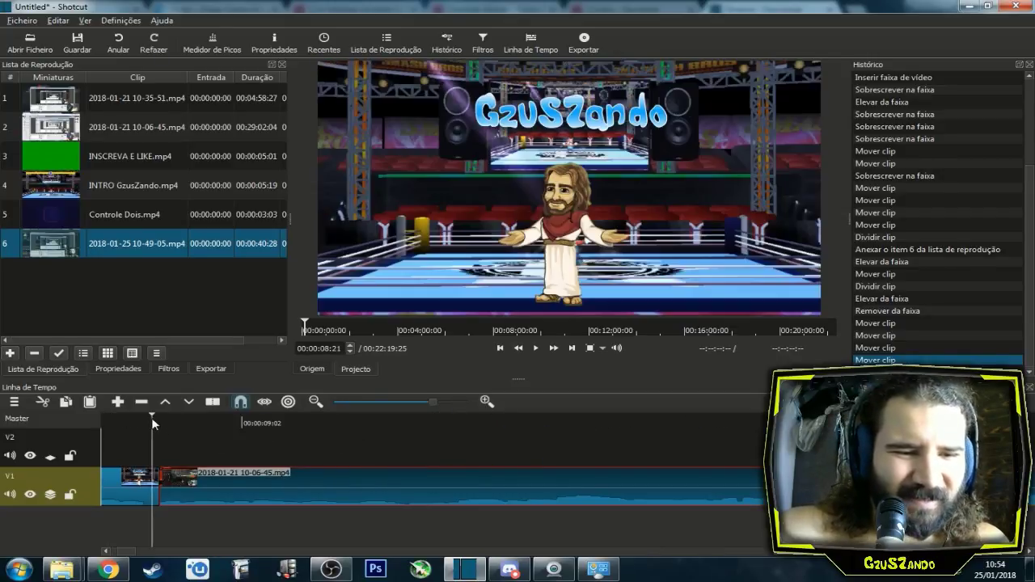
{"action": "left_click_drag", "start_coordinate": [224, 495], "coordinate": [211, 495]}
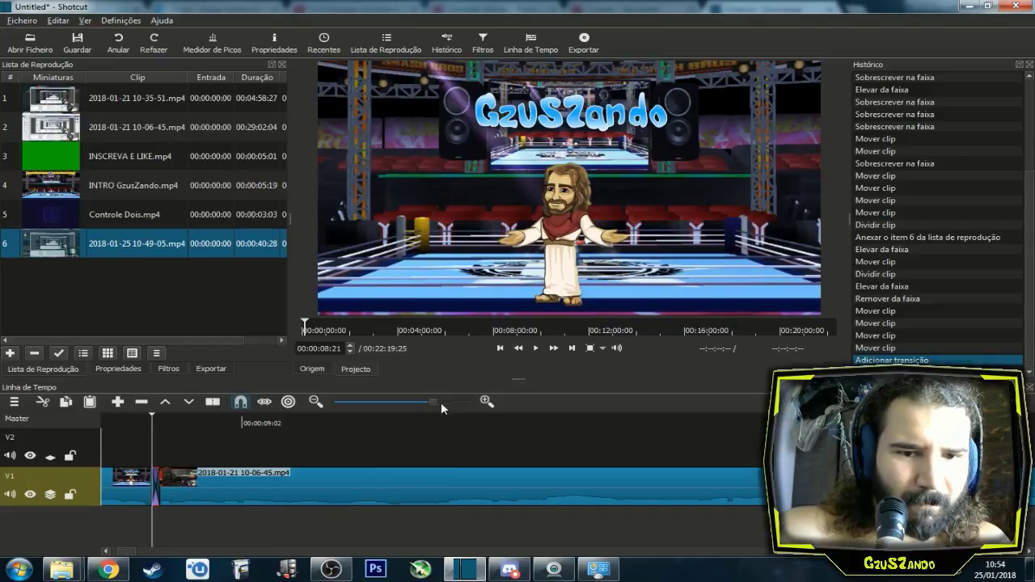
Examine the short transition up close and play the passage from the intro into the main recording several times.
{"action": "scroll", "coordinate": [444, 398], "scroll_direction": "down", "scroll_amount": 1}
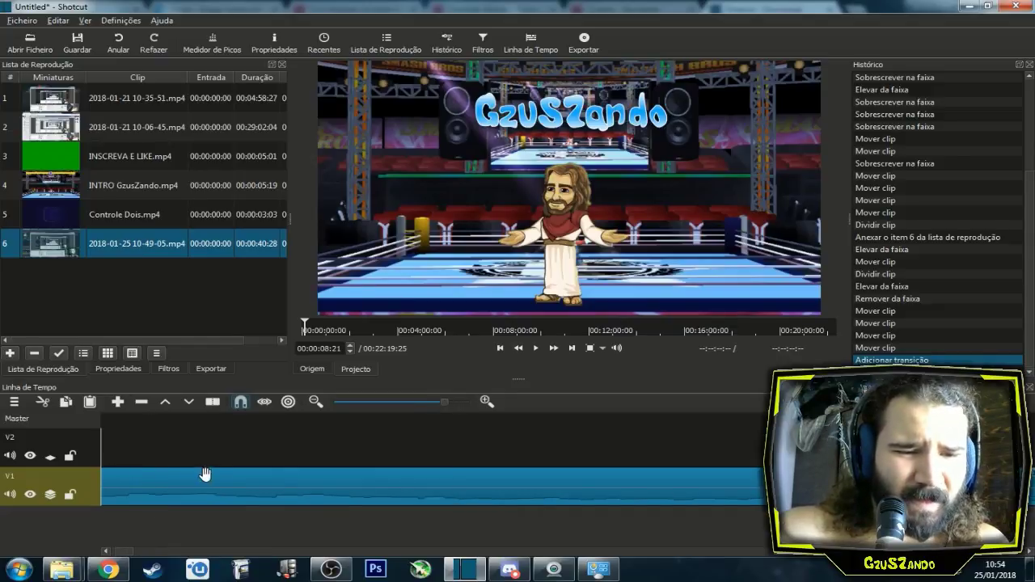
{"action": "left_click_drag", "start_coordinate": [423, 401], "coordinate": [439, 401]}
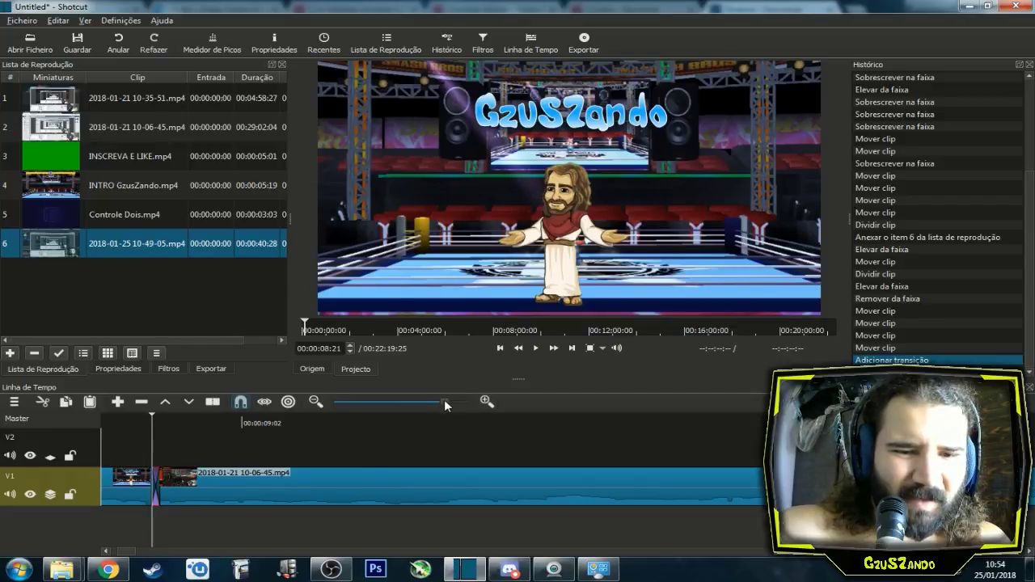
{"action": "scroll", "coordinate": [444, 402], "scroll_direction": "down", "scroll_amount": 1}
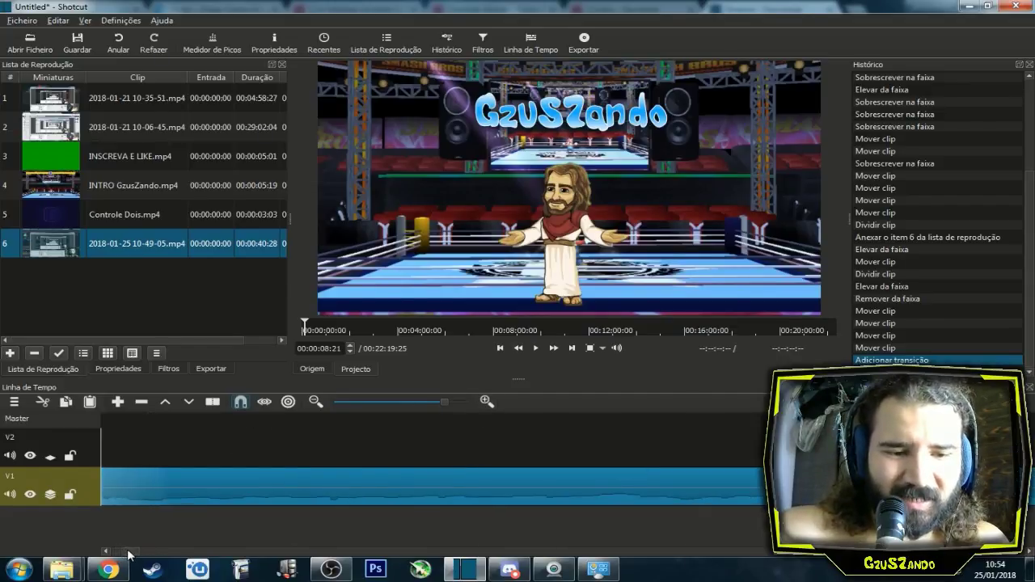
{"action": "left_click_drag", "start_coordinate": [128, 553], "coordinate": [134, 553]}
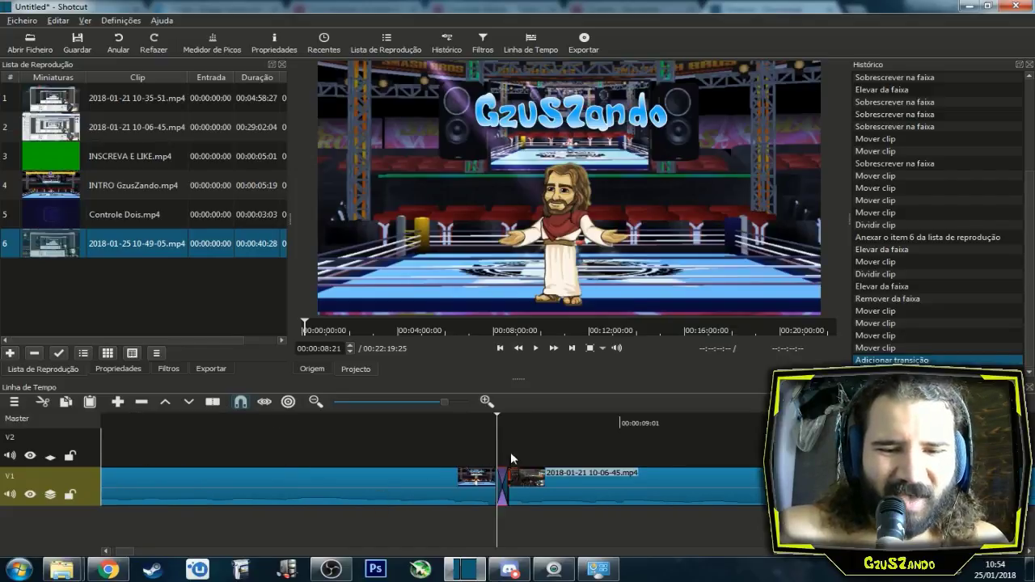
{"action": "left_click", "coordinate": [477, 416]}
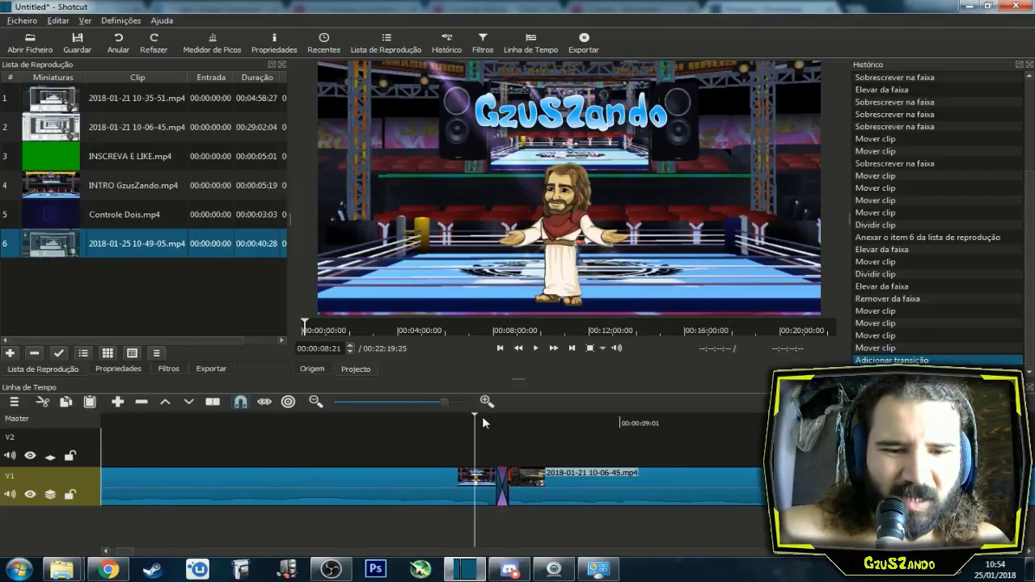
{"action": "left_click", "coordinate": [537, 347]}
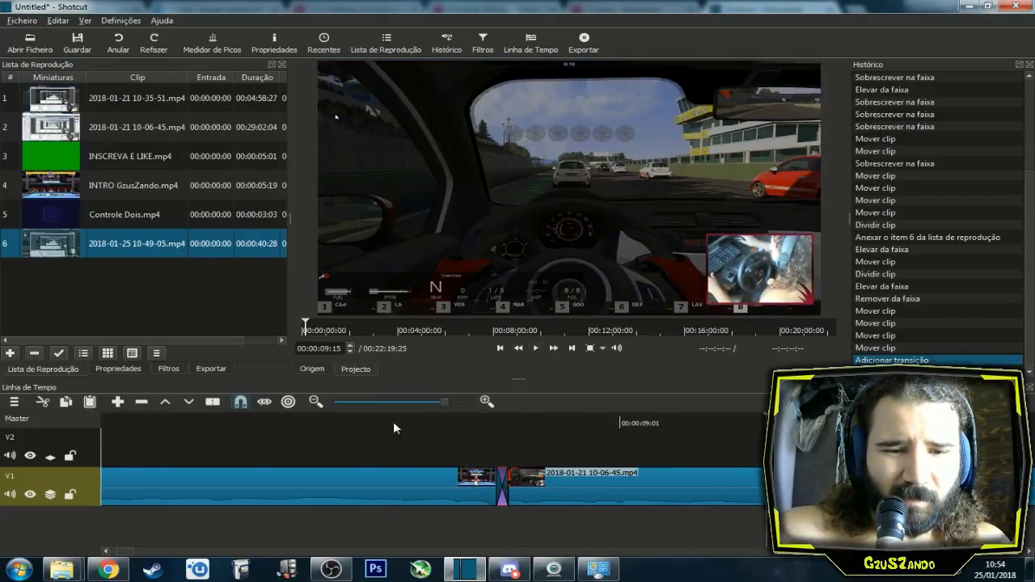
{"action": "left_click", "coordinate": [385, 420]}
{"action": "left_click", "coordinate": [536, 349]}
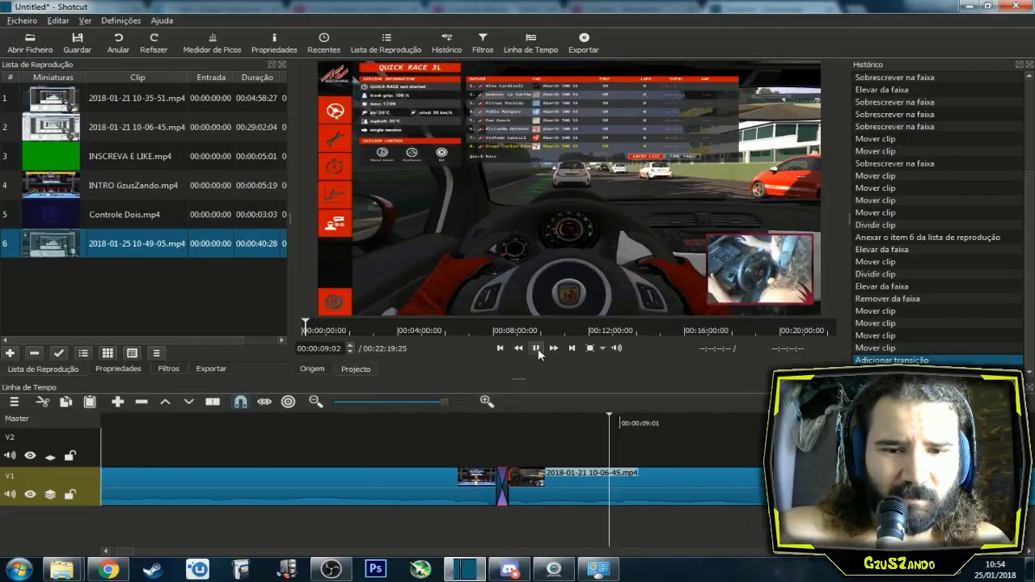
{"action": "left_click", "coordinate": [537, 348]}
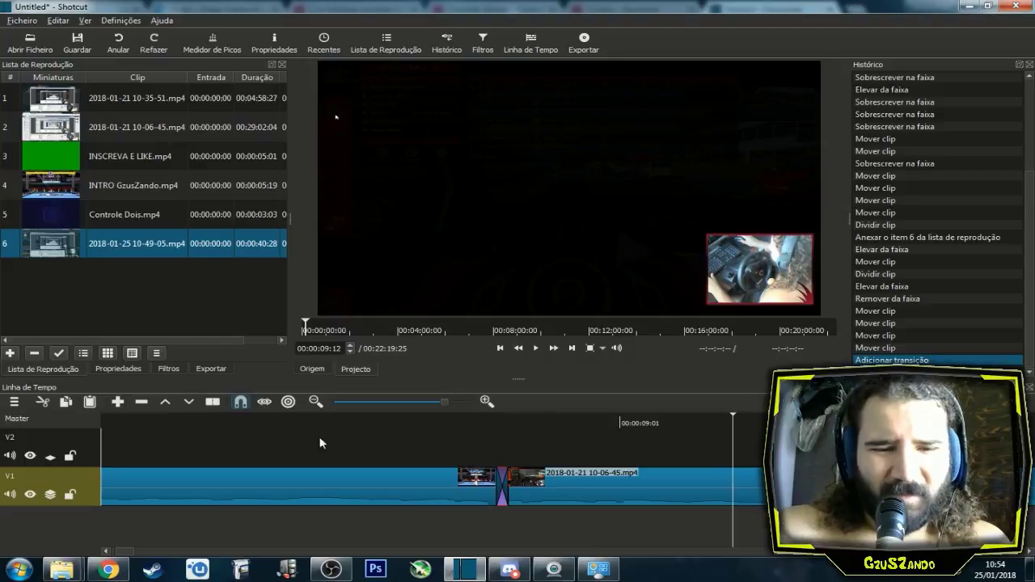
{"action": "left_click", "coordinate": [216, 416]}
{"action": "left_click", "coordinate": [536, 348]}
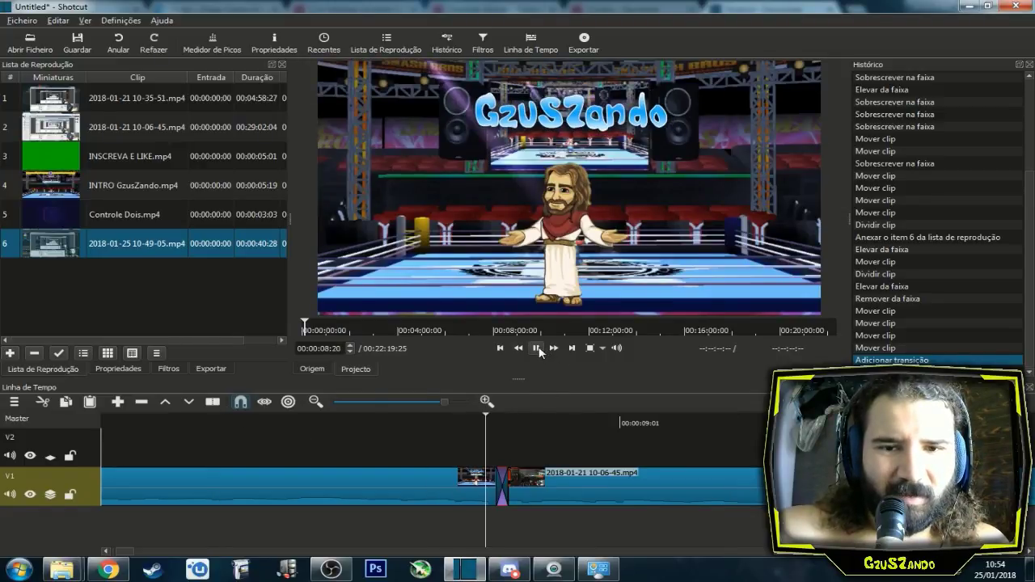
{"action": "left_click", "coordinate": [536, 347]}
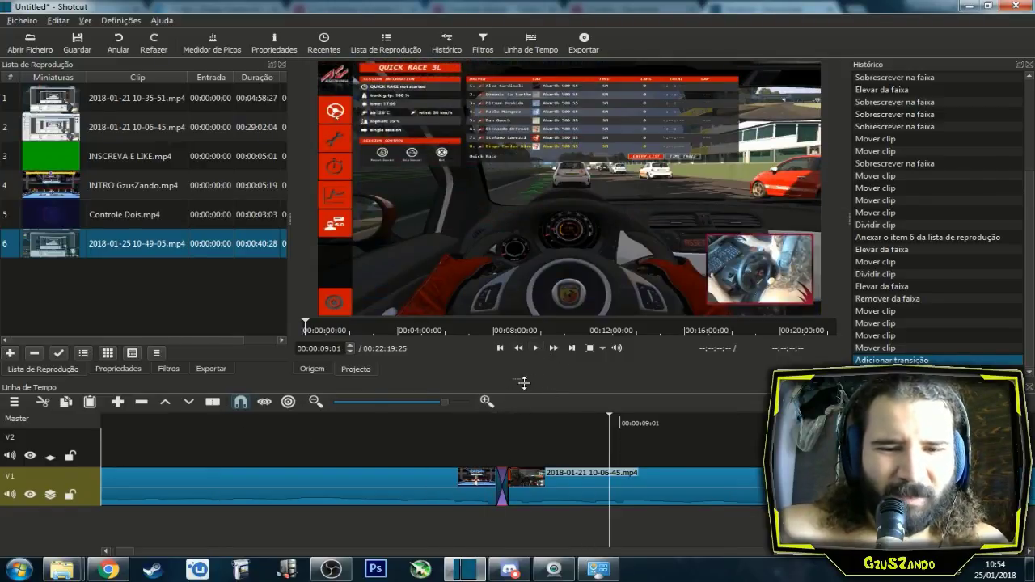
Undo the short transition and overlap the main recording further with the intro's end to add a longer one.
{"action": "key", "text": "ctrl+z"}
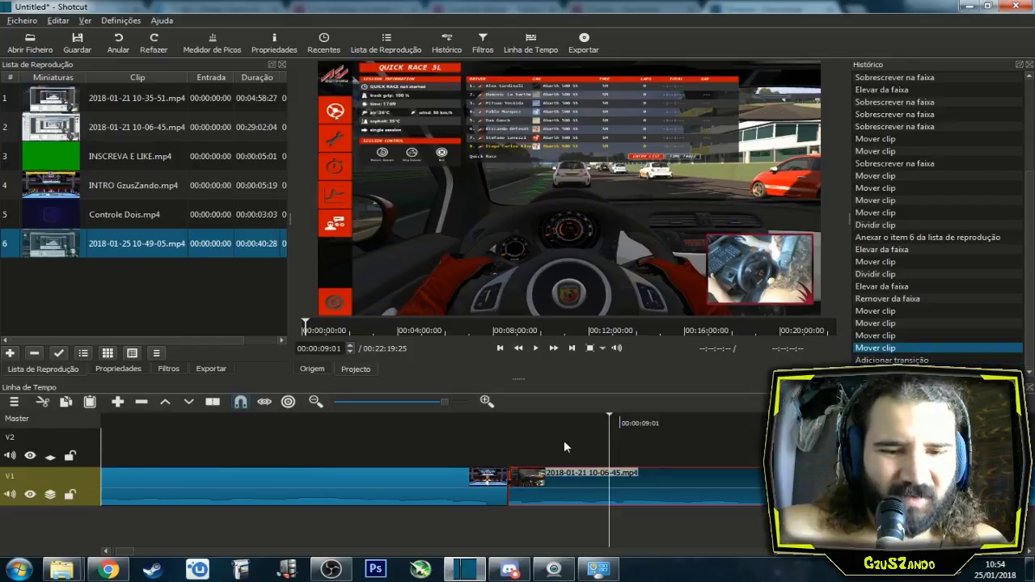
{"action": "left_click_drag", "start_coordinate": [581, 488], "coordinate": [540, 495]}
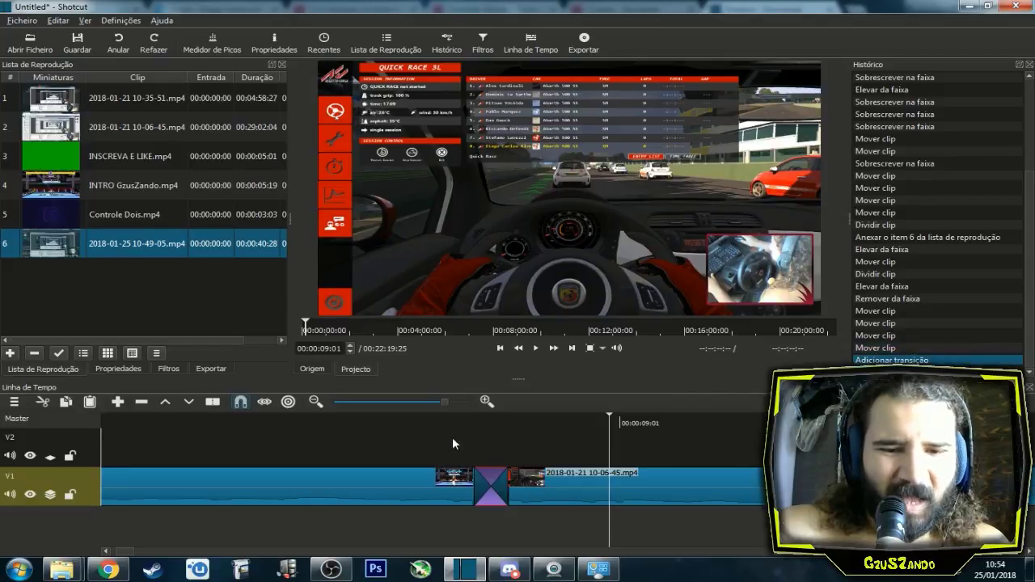
Play the longer transition twice, starting from earlier points within the intro.
{"action": "left_click", "coordinate": [284, 419]}
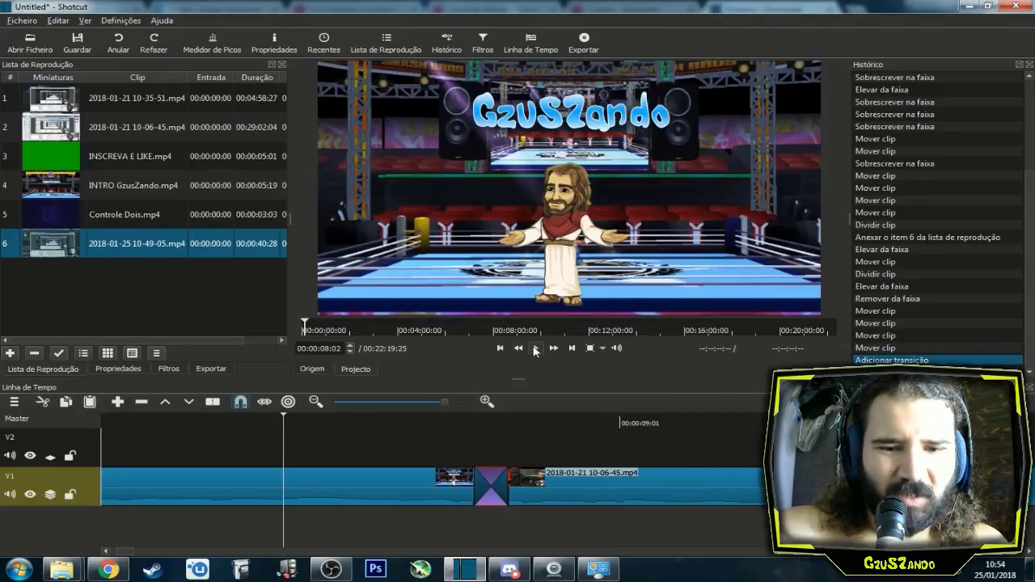
{"action": "left_click", "coordinate": [534, 348]}
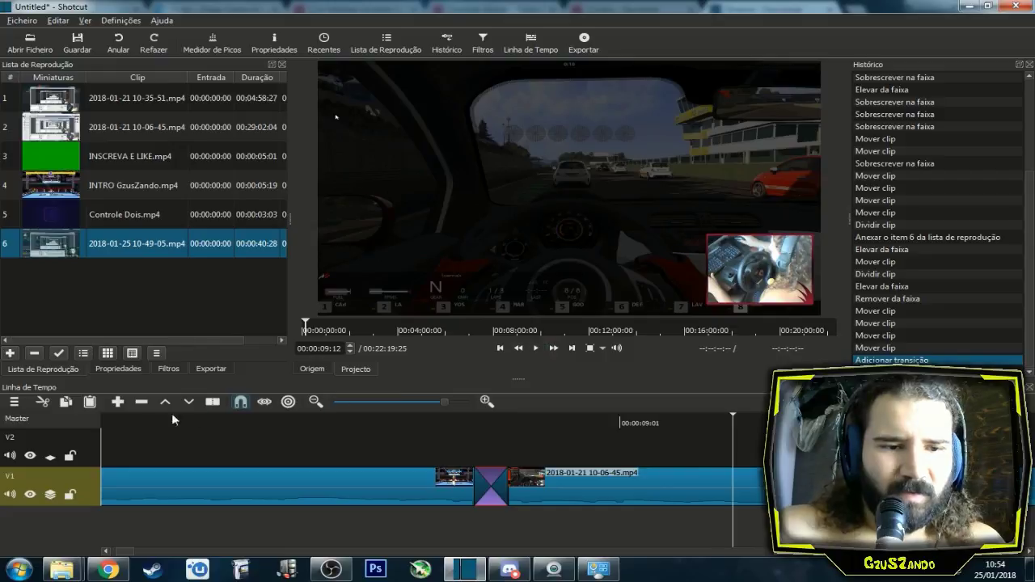
{"action": "left_click", "coordinate": [114, 420]}
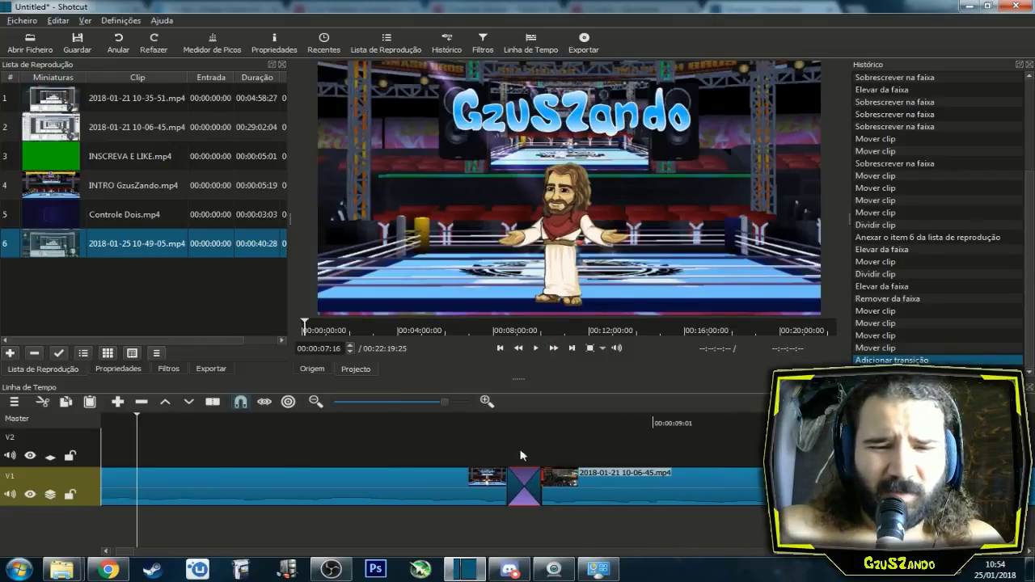
{"action": "left_click", "coordinate": [536, 349]}
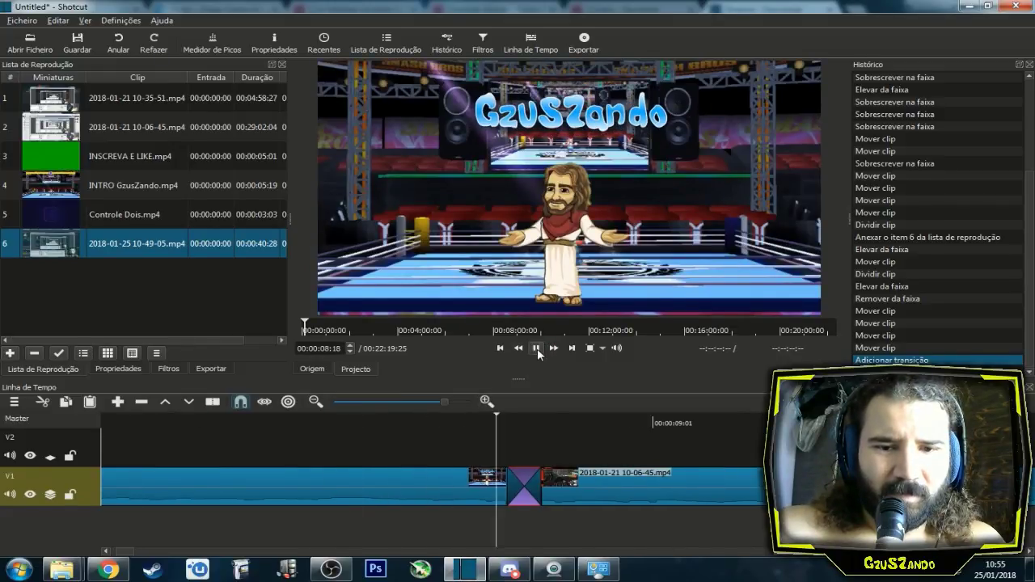
Undo the current transition, overlap the main recording even further with the intro's end, and play through the new transition.
{"action": "key", "text": "ctrl+z"}
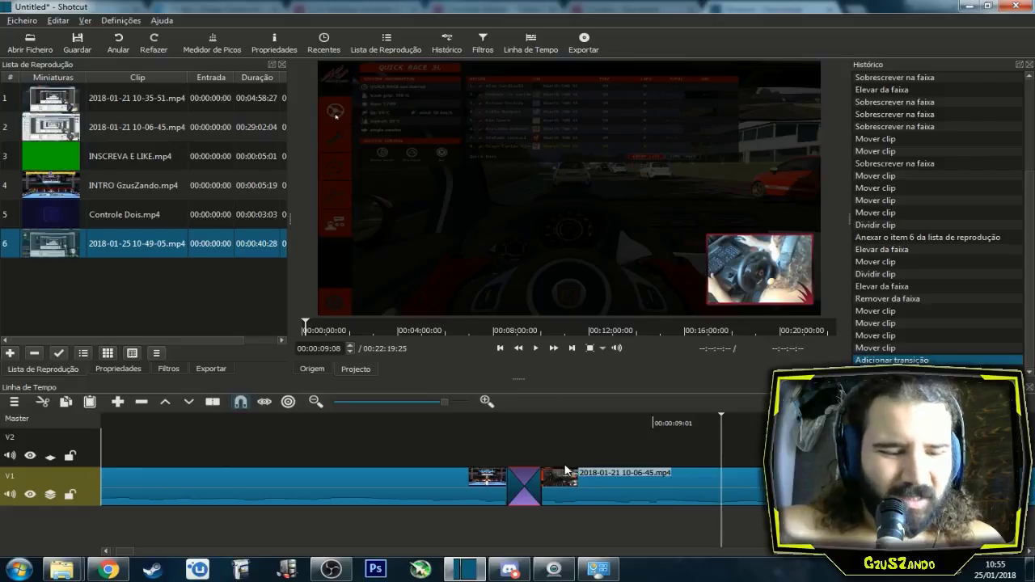
{"action": "left_click_drag", "start_coordinate": [566, 456], "coordinate": [569, 491]}
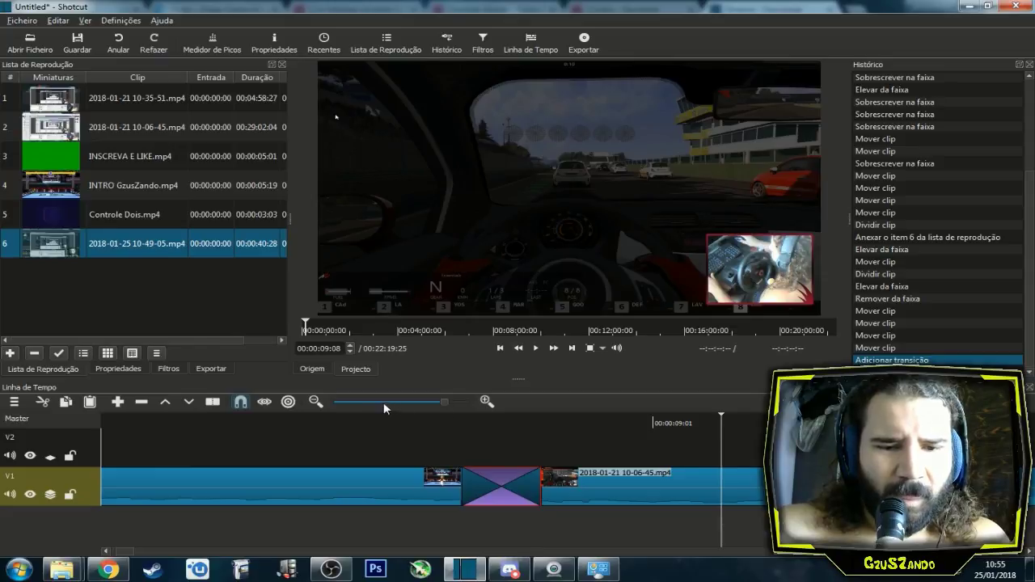
{"action": "left_click", "coordinate": [111, 419]}
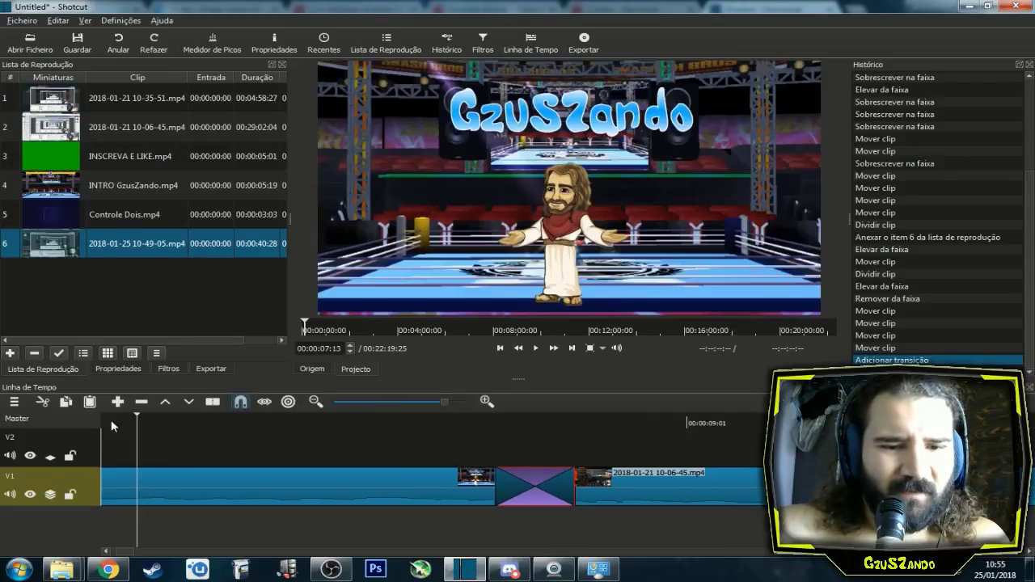
{"action": "left_click", "coordinate": [534, 349]}
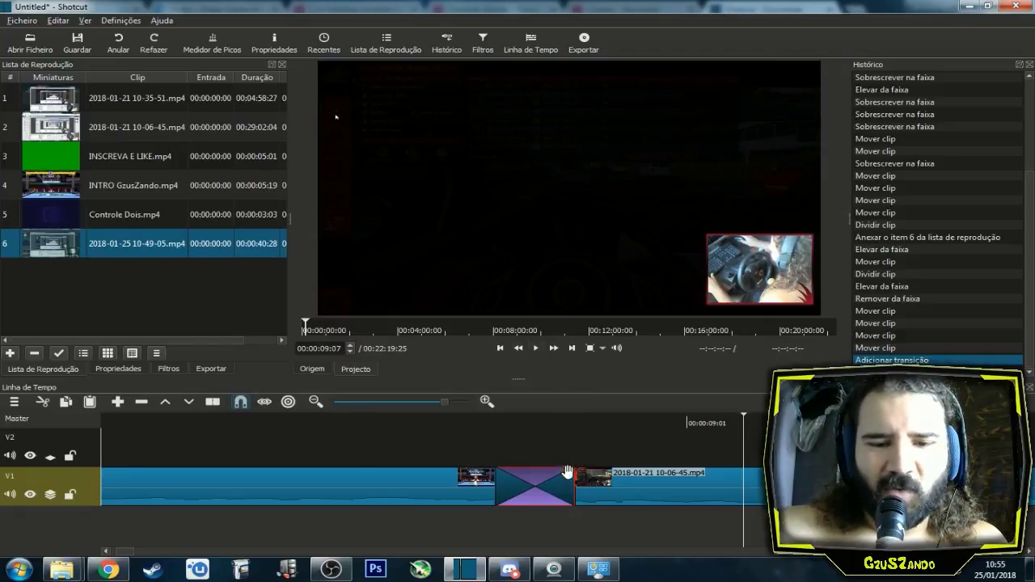
Open the properties of the transition between intro and main recording and set its video type to Diagonal Superior Direita.
{"action": "left_click", "coordinate": [530, 419]}
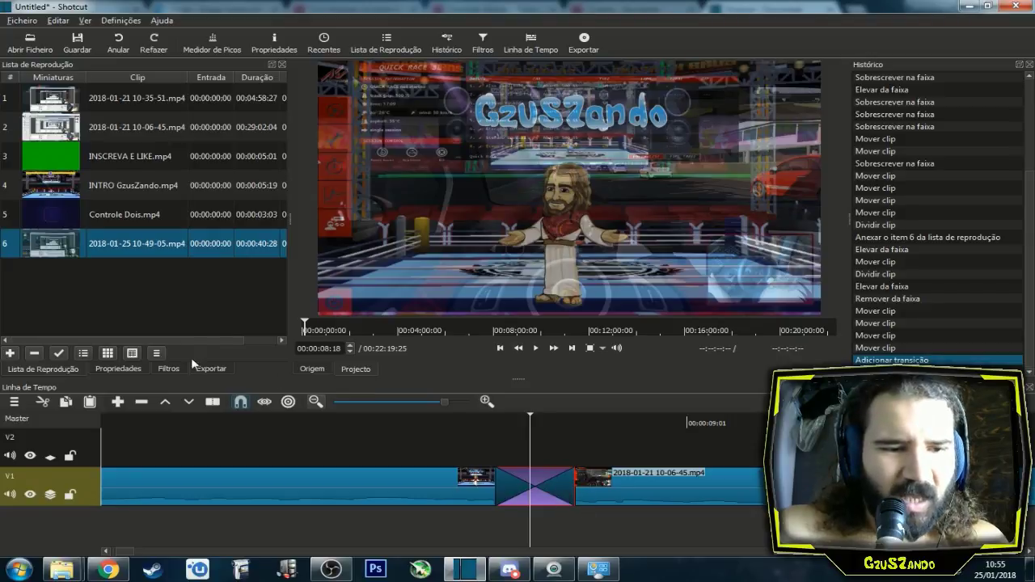
{"action": "left_click", "coordinate": [133, 371]}
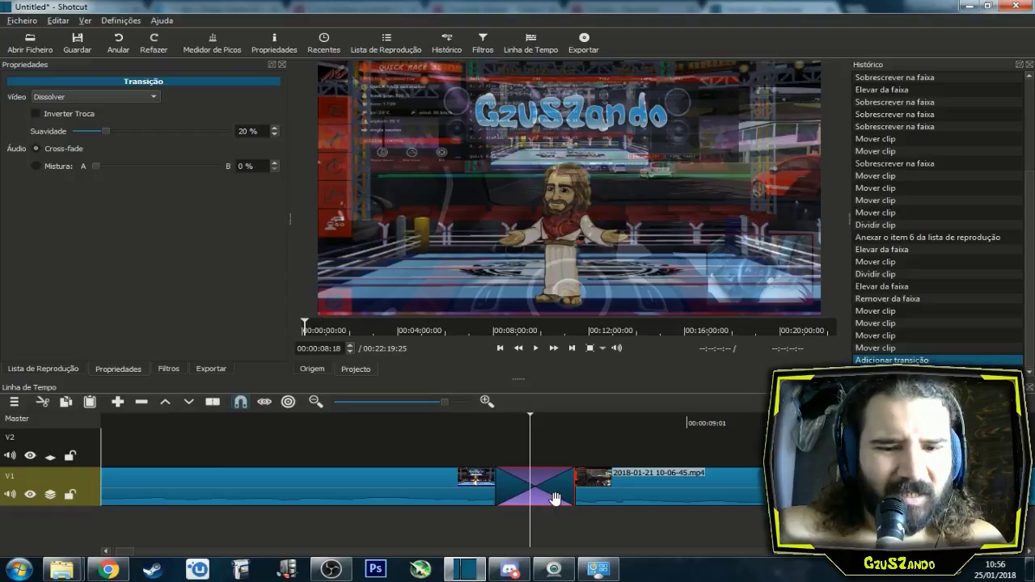
{"action": "key", "text": "Up"}
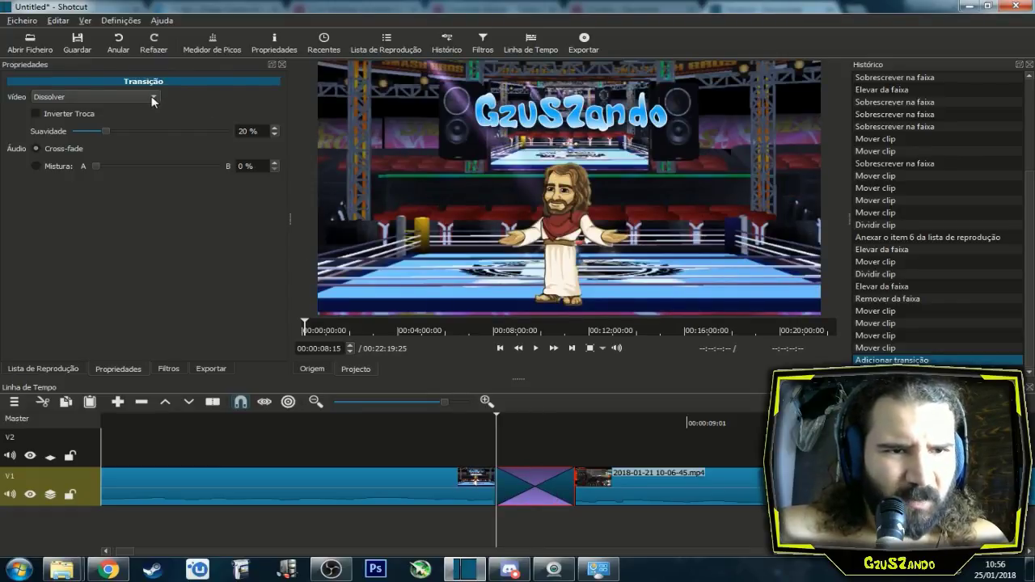
{"action": "left_click", "coordinate": [153, 98]}
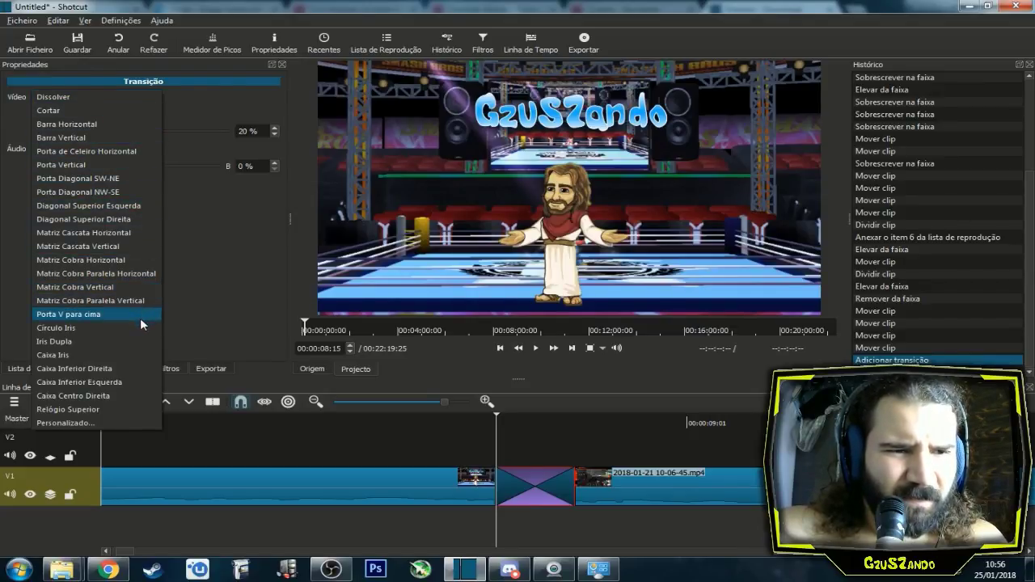
{"action": "left_click", "coordinate": [127, 220]}
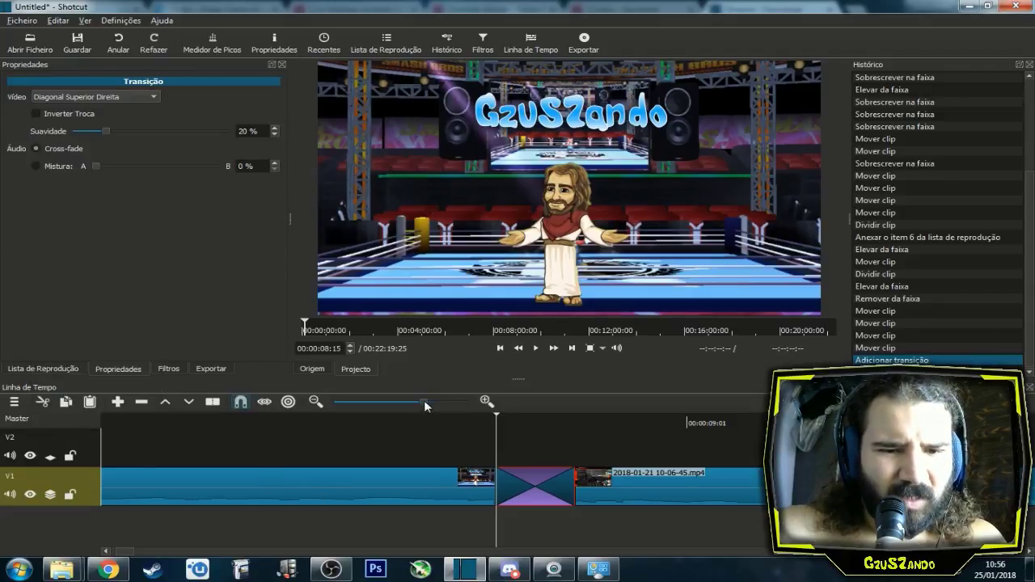
Play the diagonal transition twice, starting from points shortly before it in the intro.
{"action": "left_click_drag", "start_coordinate": [423, 400], "coordinate": [416, 401]}
{"action": "left_click_drag", "start_coordinate": [139, 420], "coordinate": [112, 418]}
{"action": "left_click", "coordinate": [535, 348]}
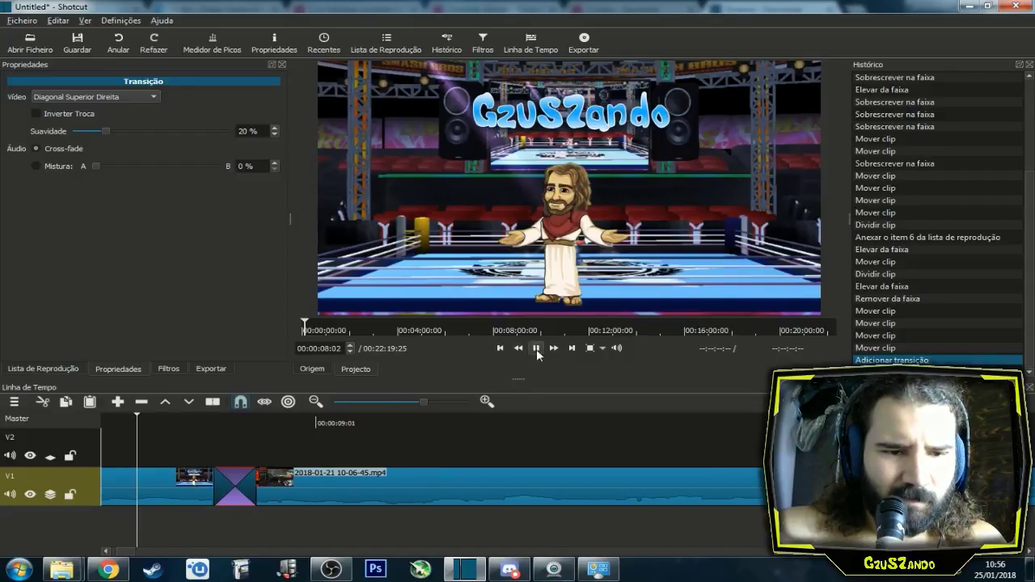
{"action": "left_click", "coordinate": [536, 349]}
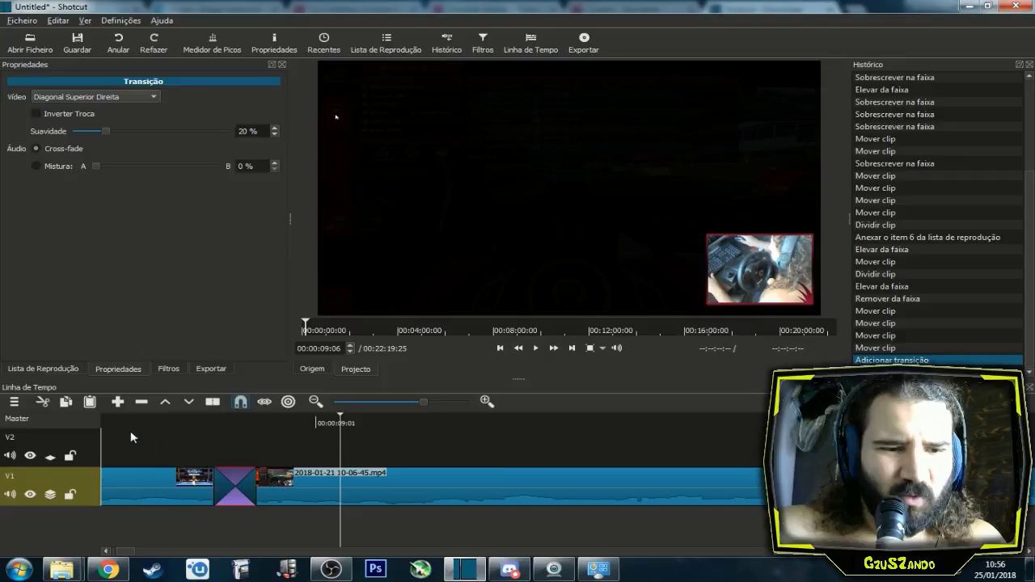
{"action": "left_click_drag", "start_coordinate": [104, 419], "coordinate": [104, 419]}
{"action": "left_click", "coordinate": [536, 348]}
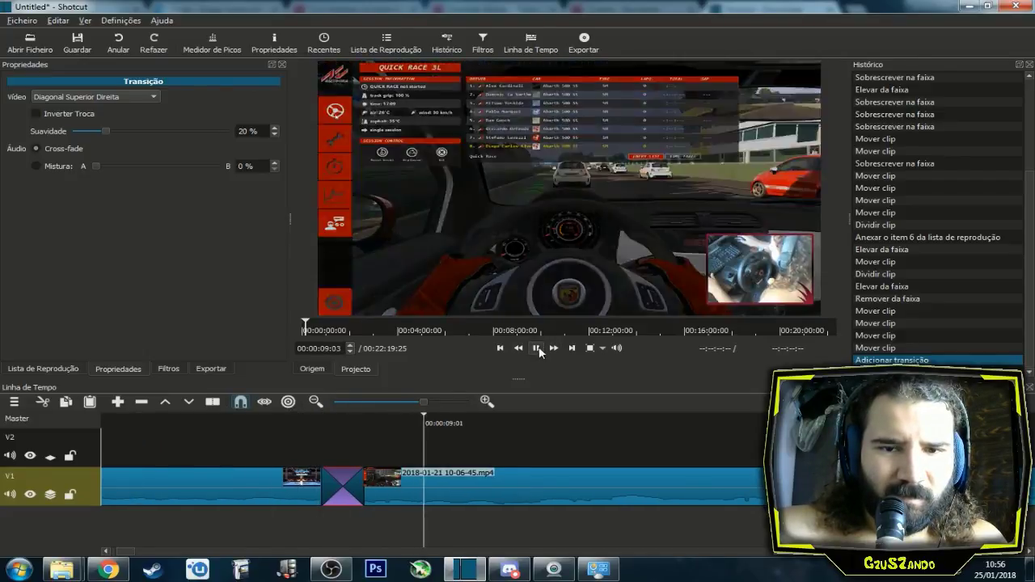
{"action": "left_click", "coordinate": [535, 348]}
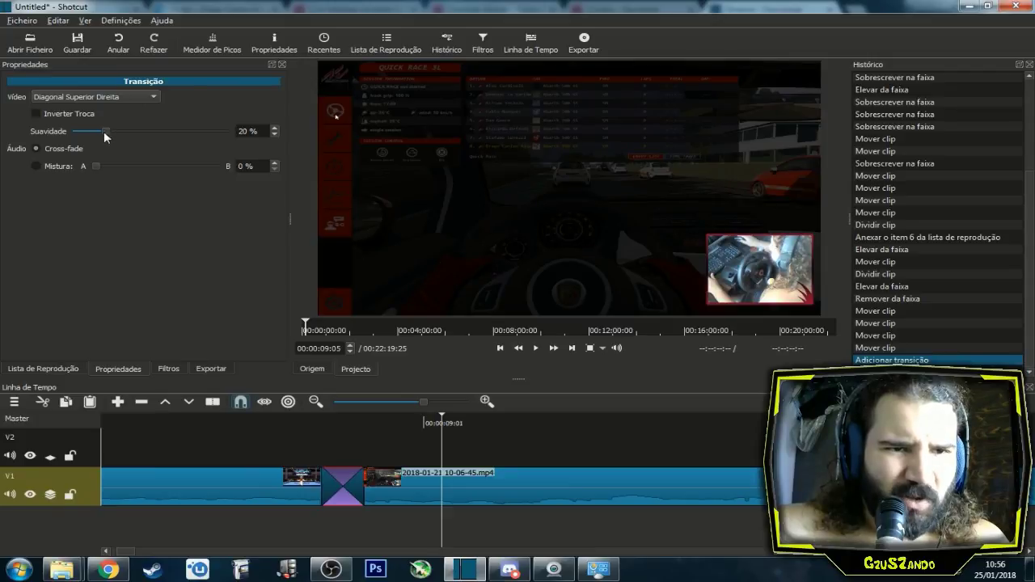
Set the transition's video type back to Dissolver.
{"action": "left_click", "coordinate": [154, 96]}
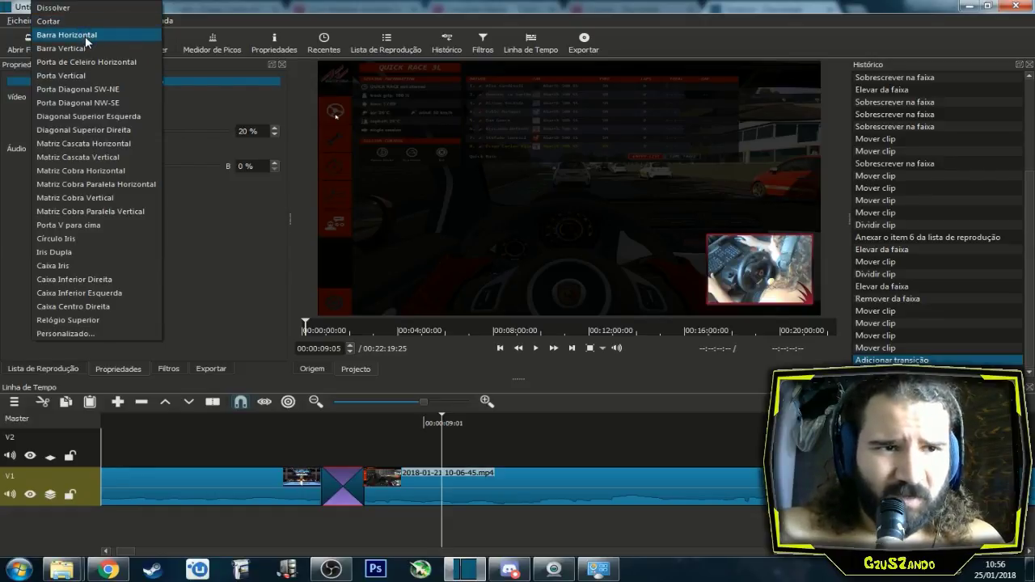
{"action": "left_click", "coordinate": [93, 8]}
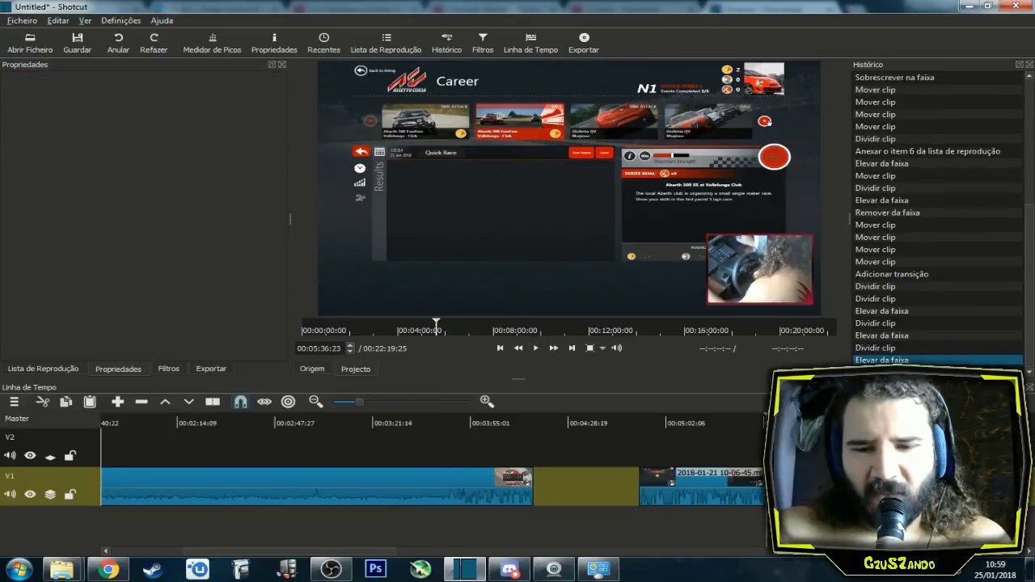
Remove the transition between intro and main recording by moving the main recording away, leaving a gap on V1.
{"action": "left_click_drag", "start_coordinate": [377, 552], "coordinate": [274, 555]}
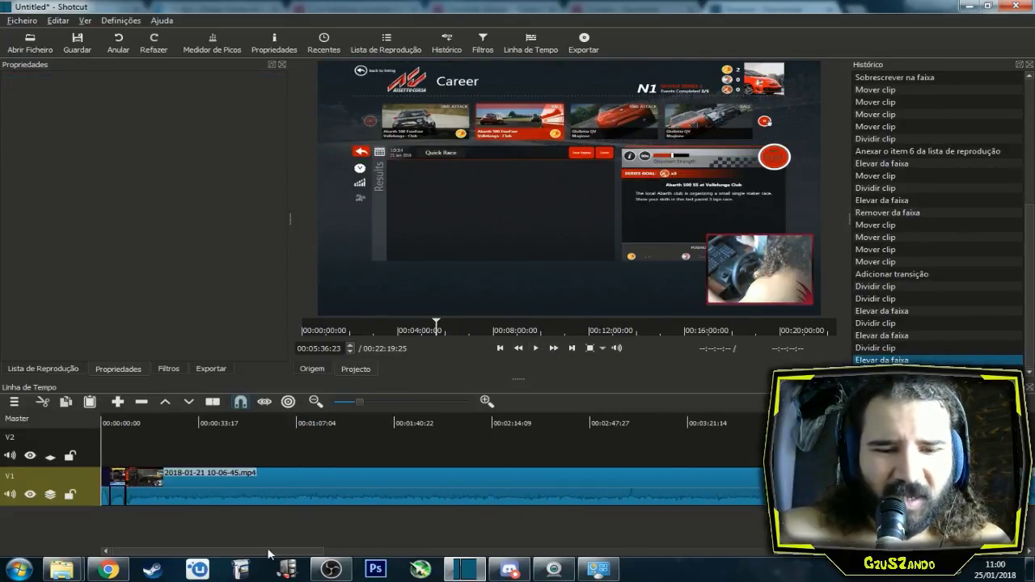
{"action": "left_click", "coordinate": [123, 423]}
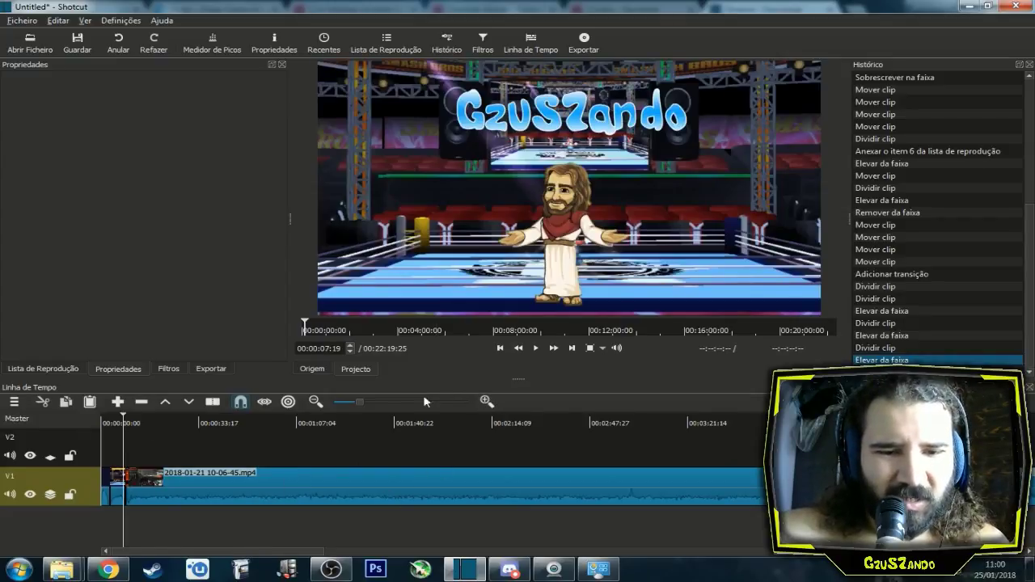
{"action": "left_click", "coordinate": [375, 400]}
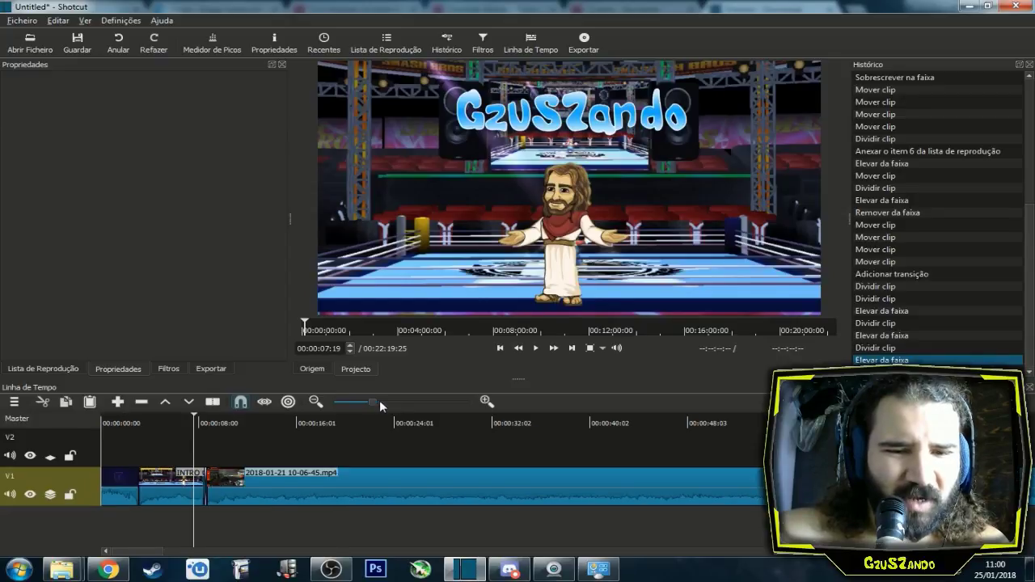
{"action": "left_click", "coordinate": [385, 401]}
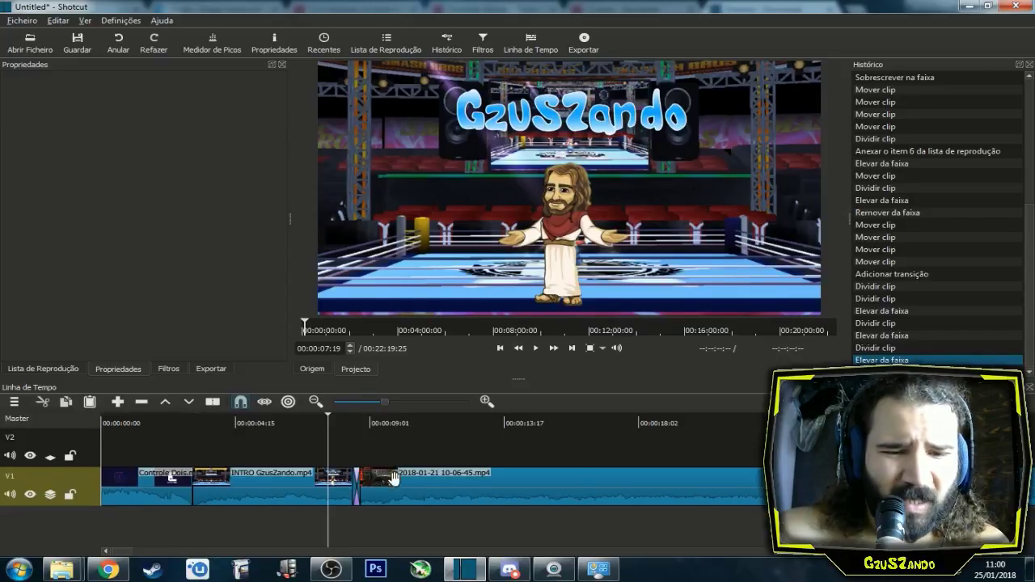
{"action": "left_click", "coordinate": [357, 495]}
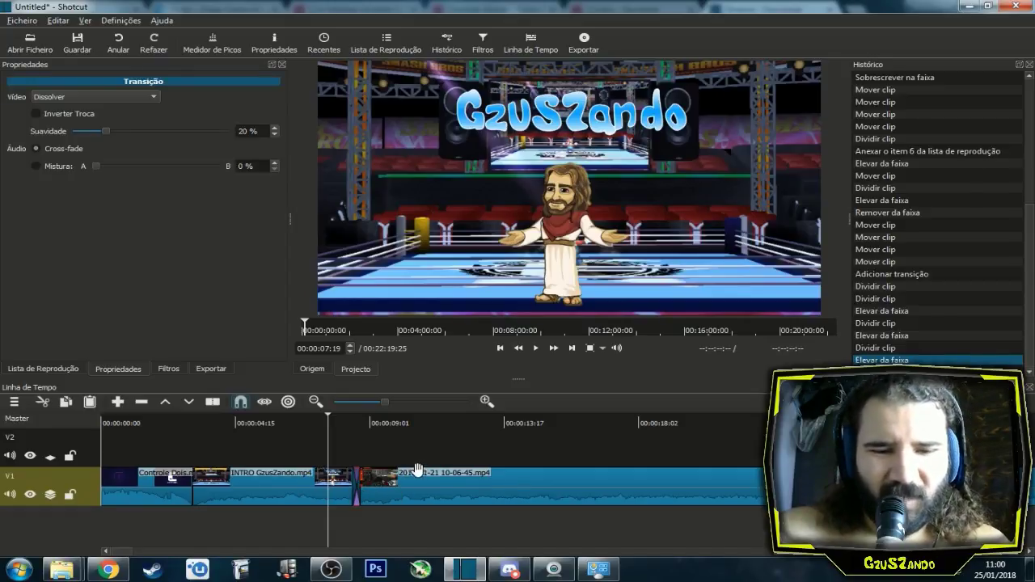
{"action": "left_click", "coordinate": [398, 445]}
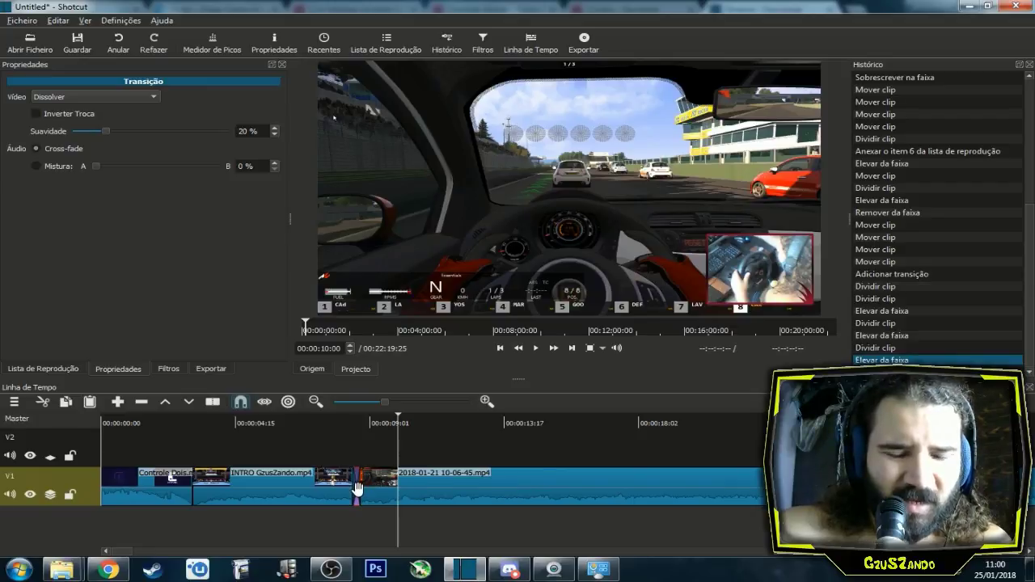
{"action": "left_click_drag", "start_coordinate": [370, 490], "coordinate": [446, 489]}
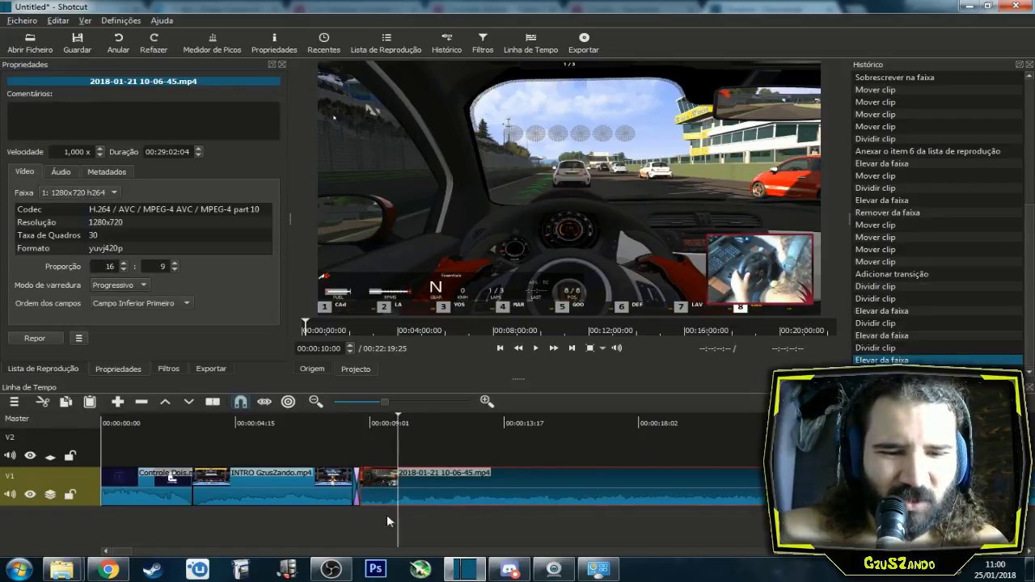
{"action": "left_click_drag", "start_coordinate": [357, 486], "coordinate": [400, 486]}
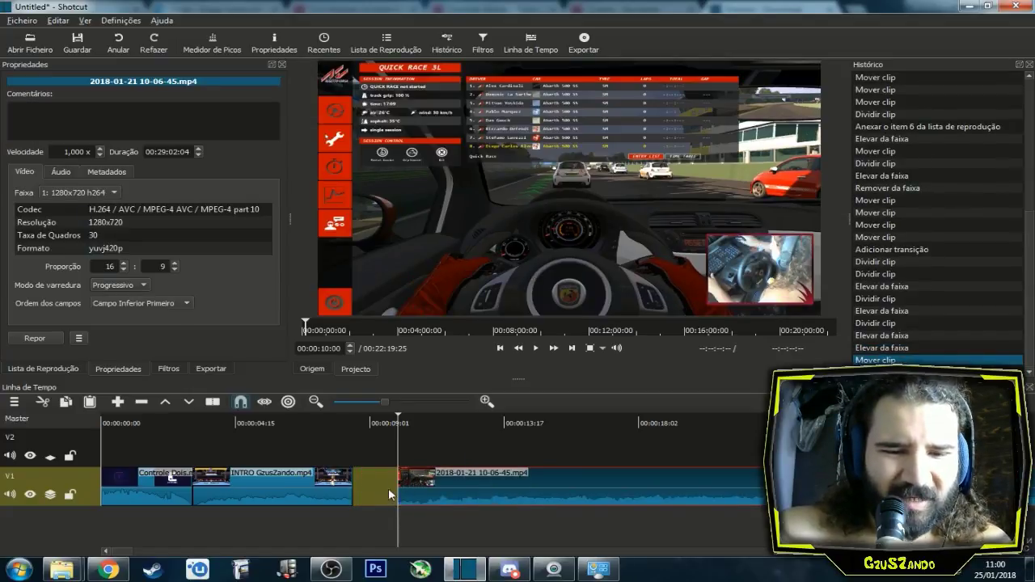
Extend the main recording's start, shift the clip along V1, and extend the intro's end slightly into the gap.
{"action": "left_click_drag", "start_coordinate": [398, 482], "coordinate": [351, 483]}
{"action": "left_click_drag", "start_coordinate": [481, 485], "coordinate": [525, 487]}
{"action": "left_click_drag", "start_coordinate": [416, 493], "coordinate": [388, 490]}
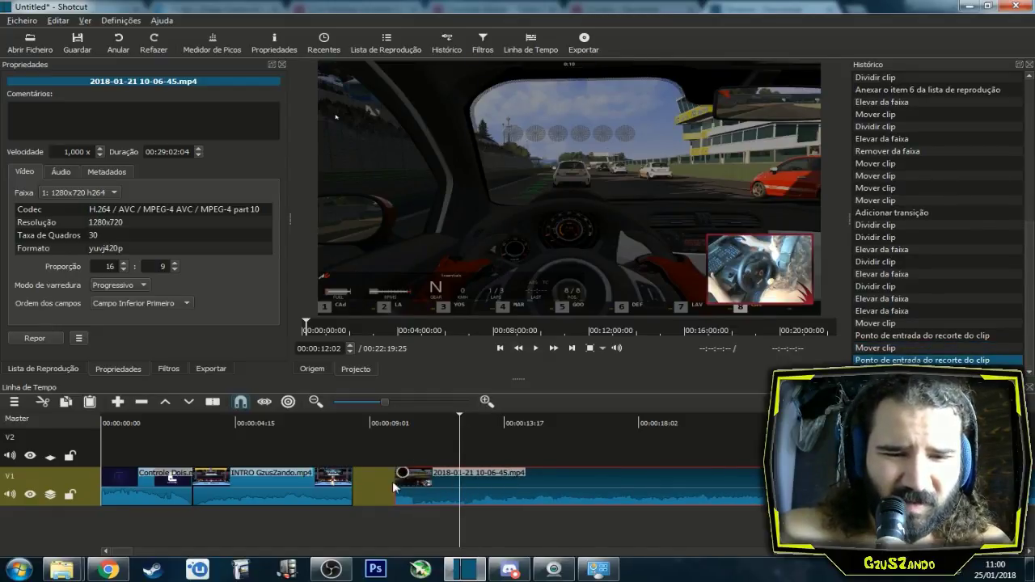
{"action": "left_click_drag", "start_coordinate": [351, 491], "coordinate": [397, 488]}
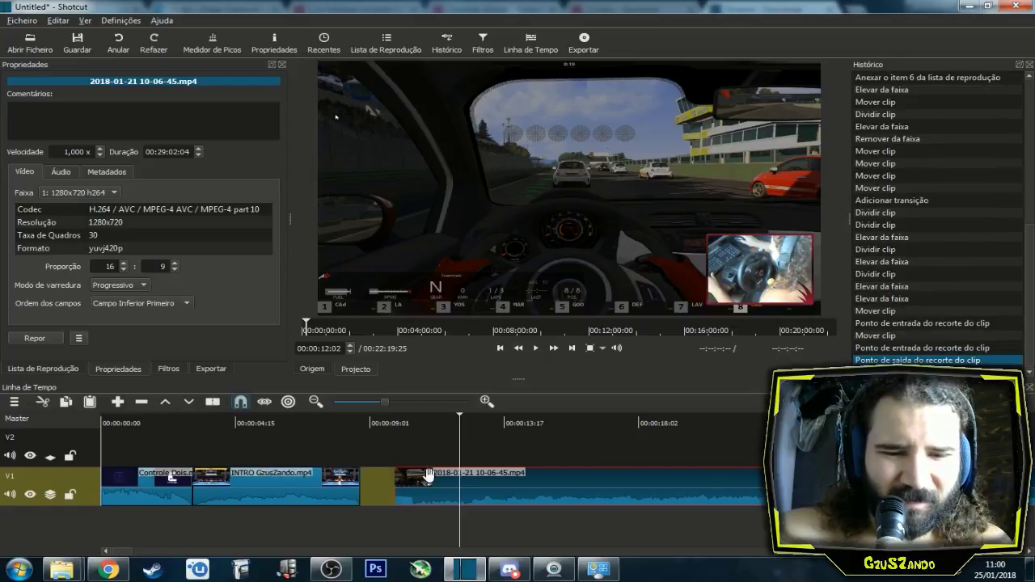
Split the main recording at 00:00:11:17, lift its short opening piece, and move the rest farther along V1 to widen the gap.
{"action": "left_click", "coordinate": [417, 423]}
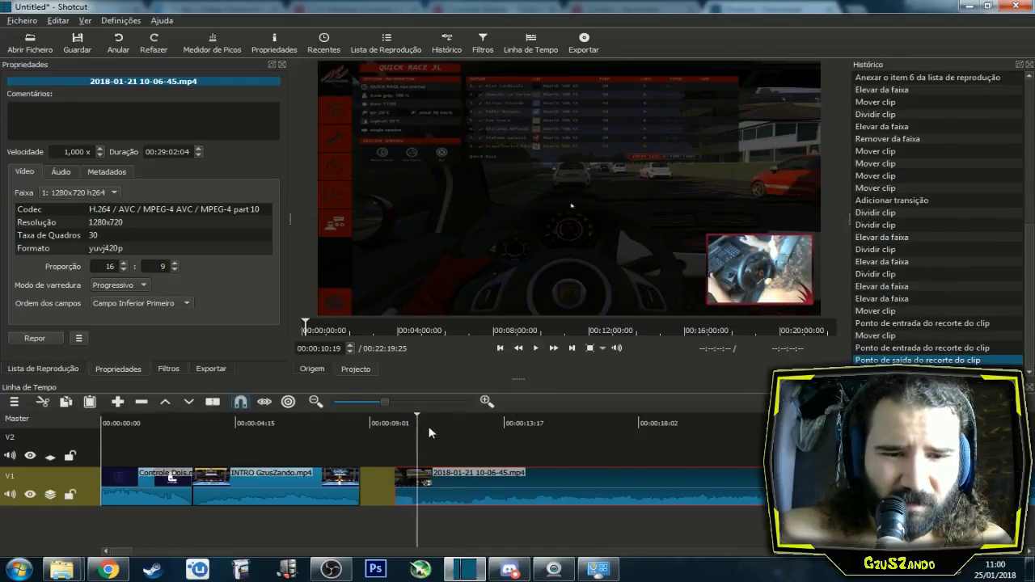
{"action": "left_click", "coordinate": [451, 423]}
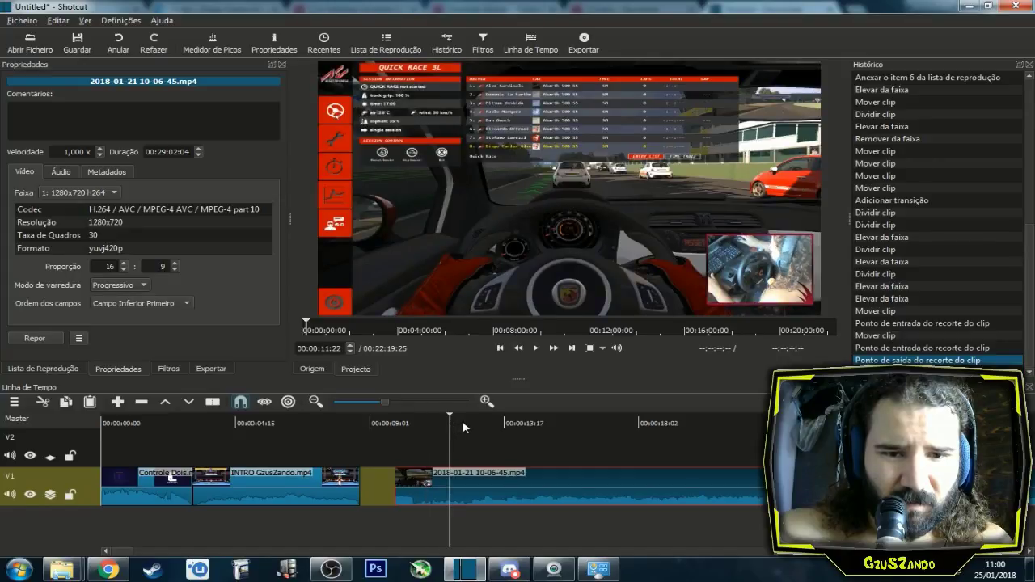
{"action": "left_click", "coordinate": [462, 423]}
{"action": "left_click", "coordinate": [444, 423]}
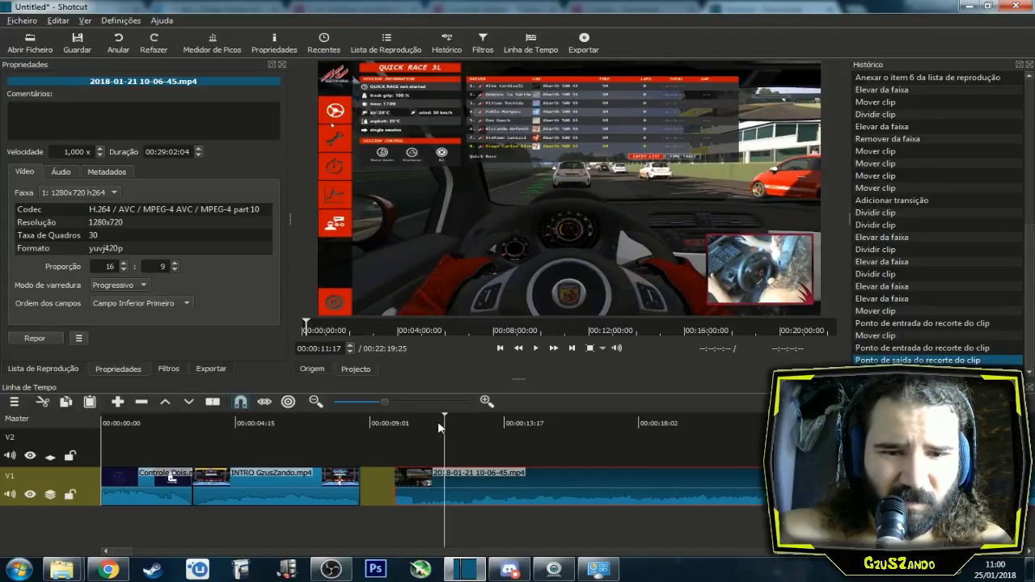
{"action": "key", "text": "s"}
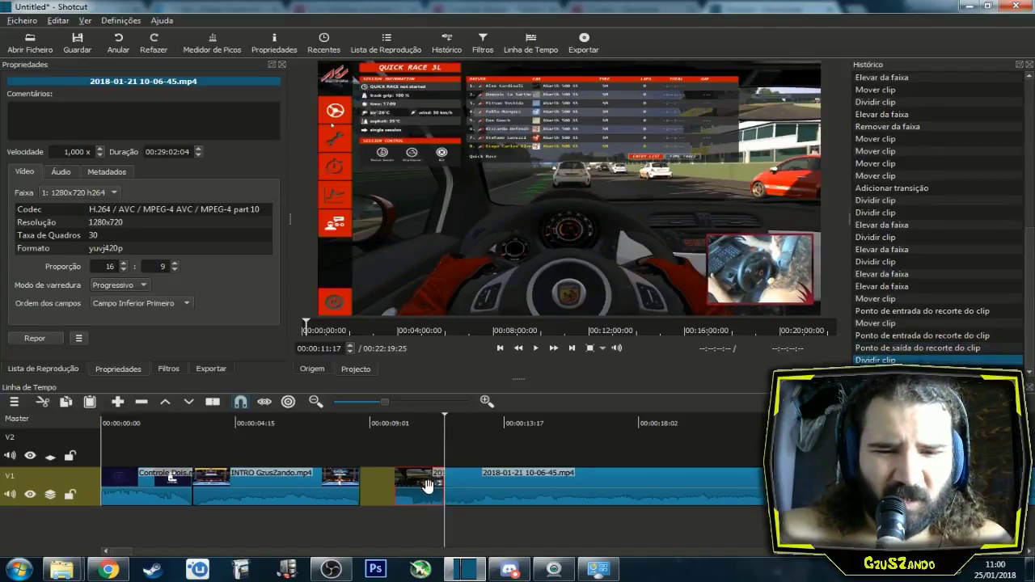
{"action": "key", "text": "z"}
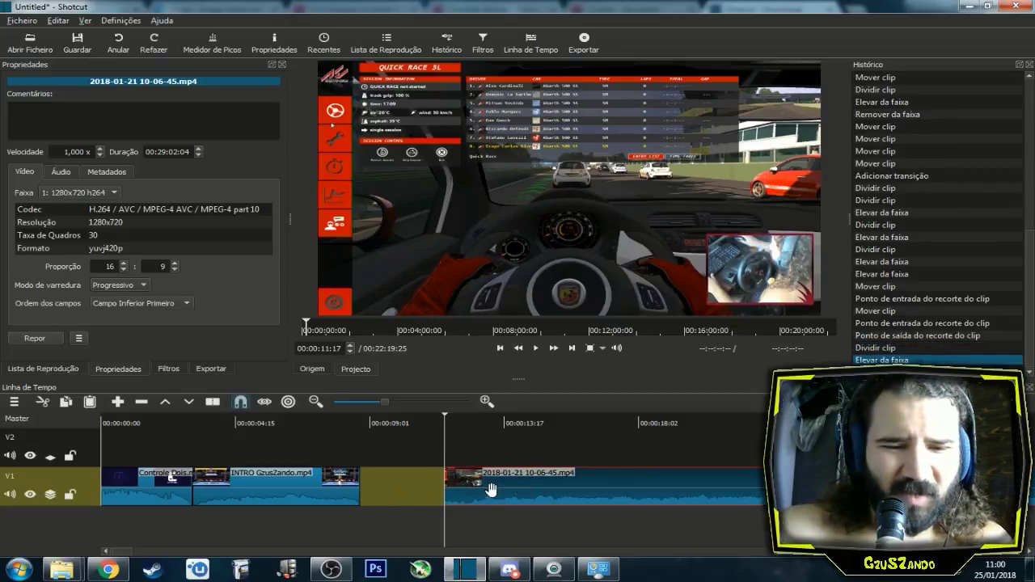
{"action": "left_click_drag", "start_coordinate": [531, 490], "coordinate": [604, 490]}
{"action": "left_click", "coordinate": [43, 368]}
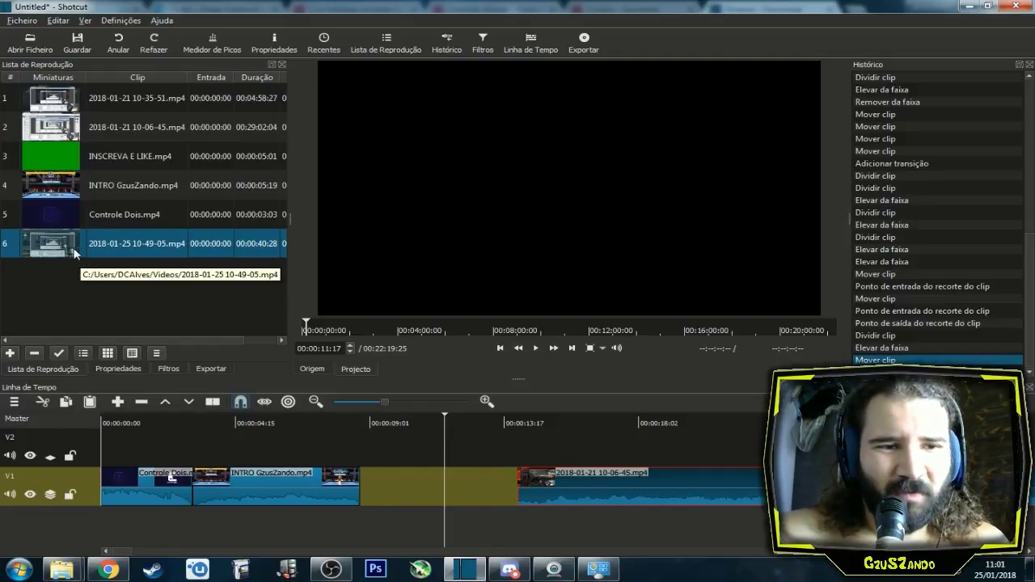
{"action": "mouse_move", "coordinate": [74, 253]}
{"action": "left_mouse_down"}
{"action": "mouse_move", "coordinate": [54, 242]}
{"action": "mouse_move", "coordinate": [268, 363]}
{"action": "mouse_move", "coordinate": [344, 479]}
{"action": "mouse_move", "coordinate": [428, 494]}
{"action": "left_mouse_up"}
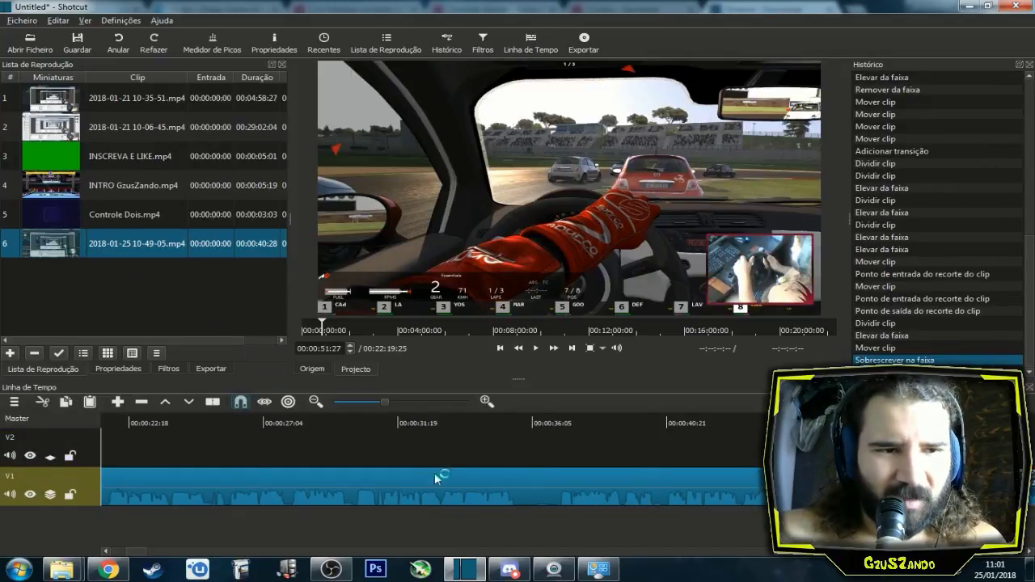
{"action": "key", "text": "ctrl+z"}
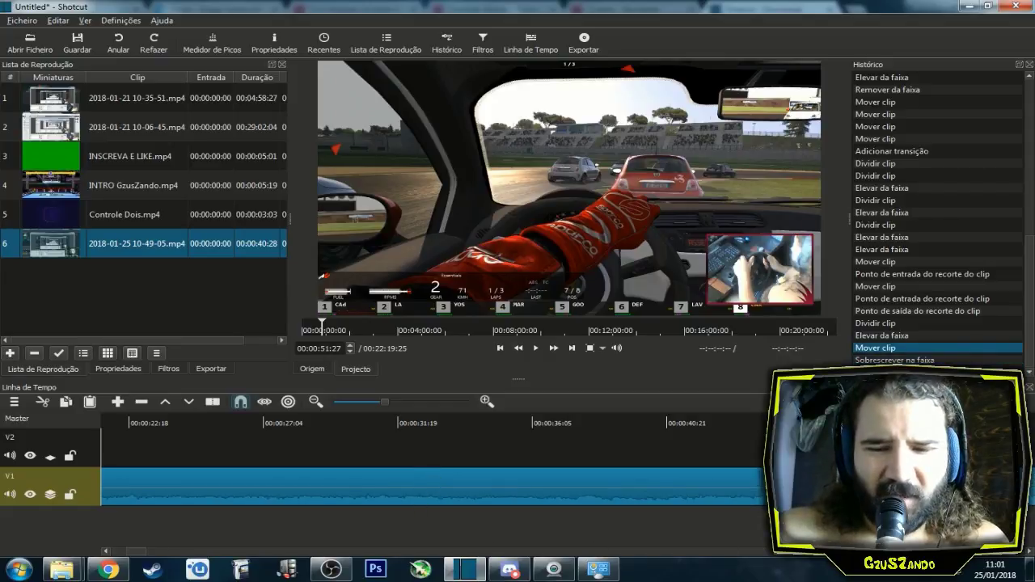
{"action": "left_click_drag", "start_coordinate": [142, 554], "coordinate": [130, 560]}
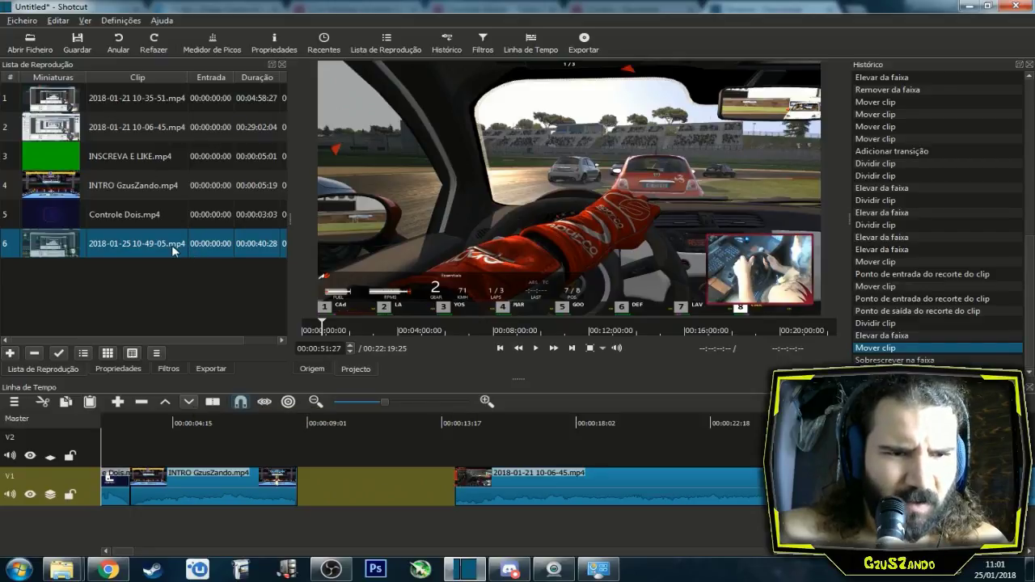
{"action": "left_click_drag", "start_coordinate": [82, 251], "coordinate": [283, 446]}
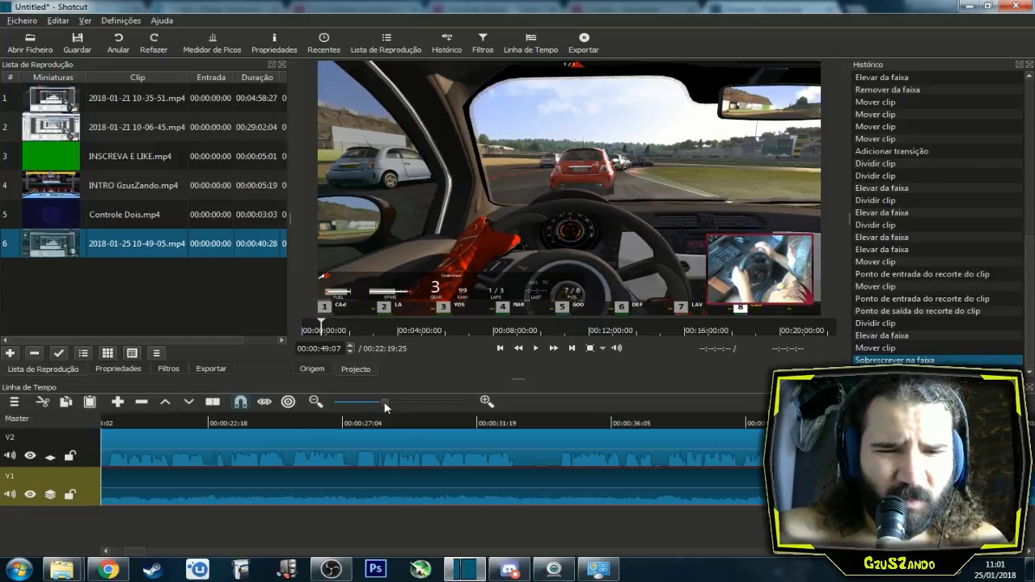
{"action": "left_click_drag", "start_coordinate": [375, 401], "coordinate": [346, 405]}
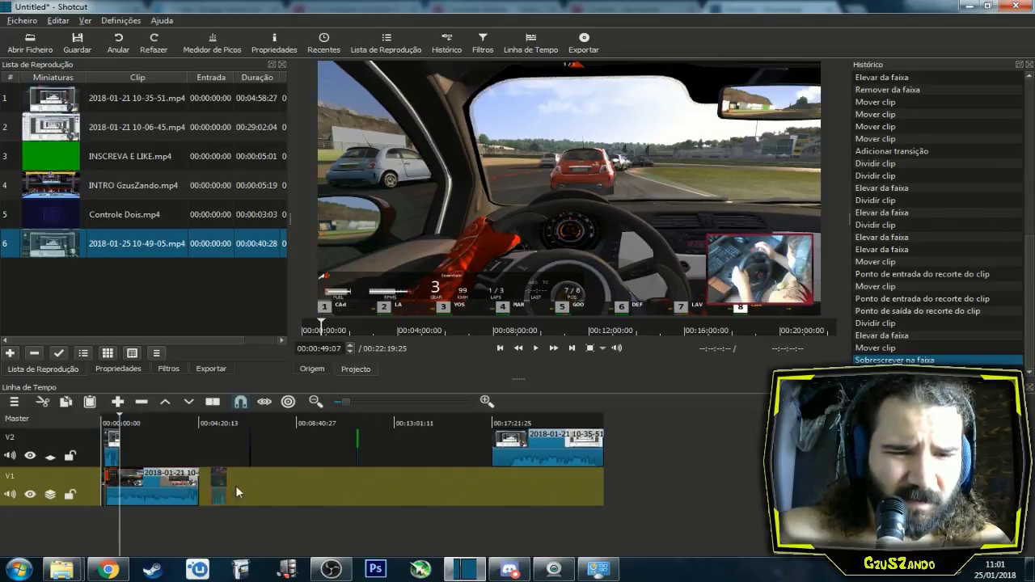
{"action": "left_click_drag", "start_coordinate": [233, 485], "coordinate": [264, 486]}
{"action": "left_click_drag", "start_coordinate": [171, 485], "coordinate": [224, 485]}
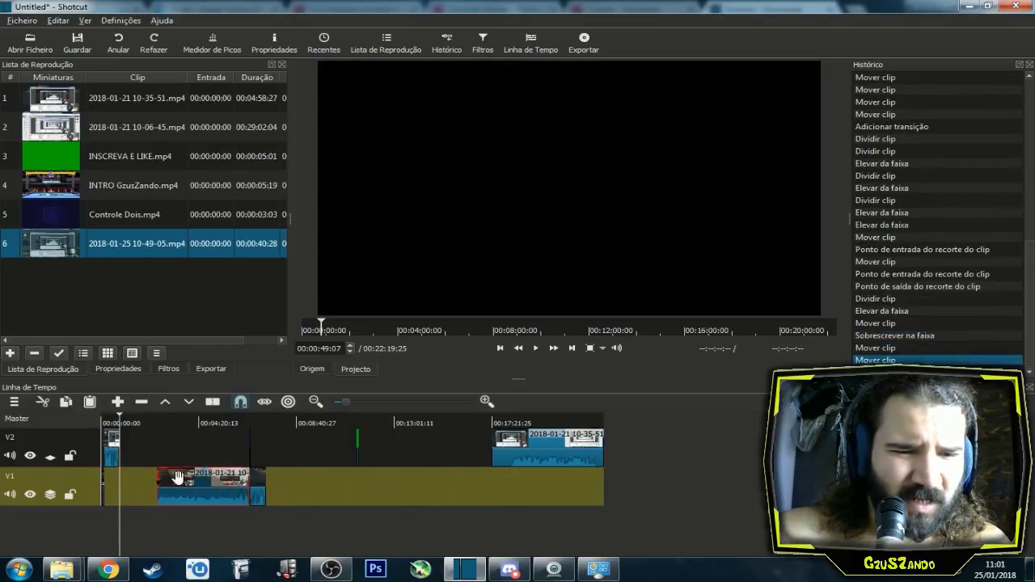
{"action": "left_click_drag", "start_coordinate": [112, 450], "coordinate": [117, 485]}
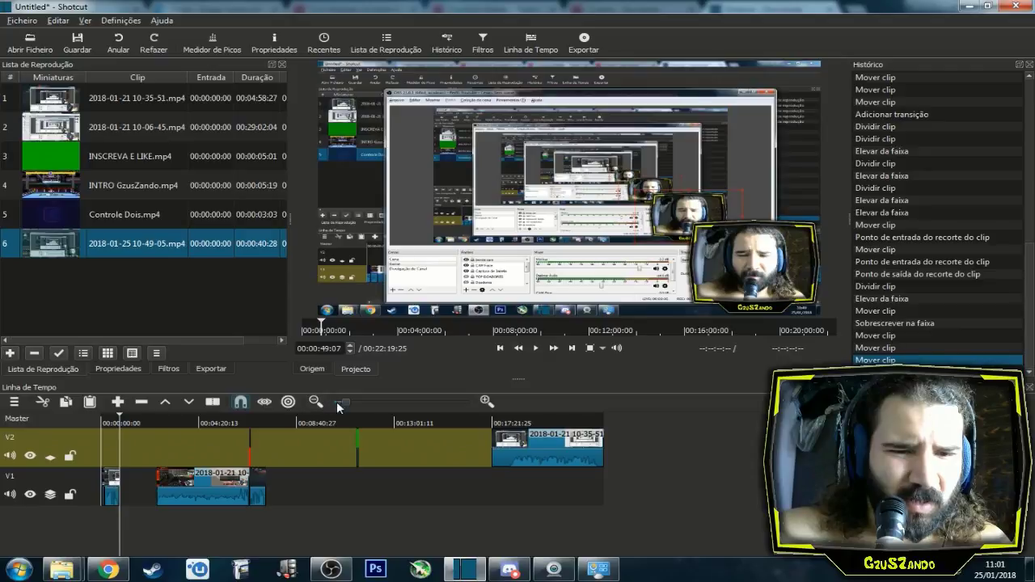
{"action": "left_click_drag", "start_coordinate": [364, 402], "coordinate": [386, 405]}
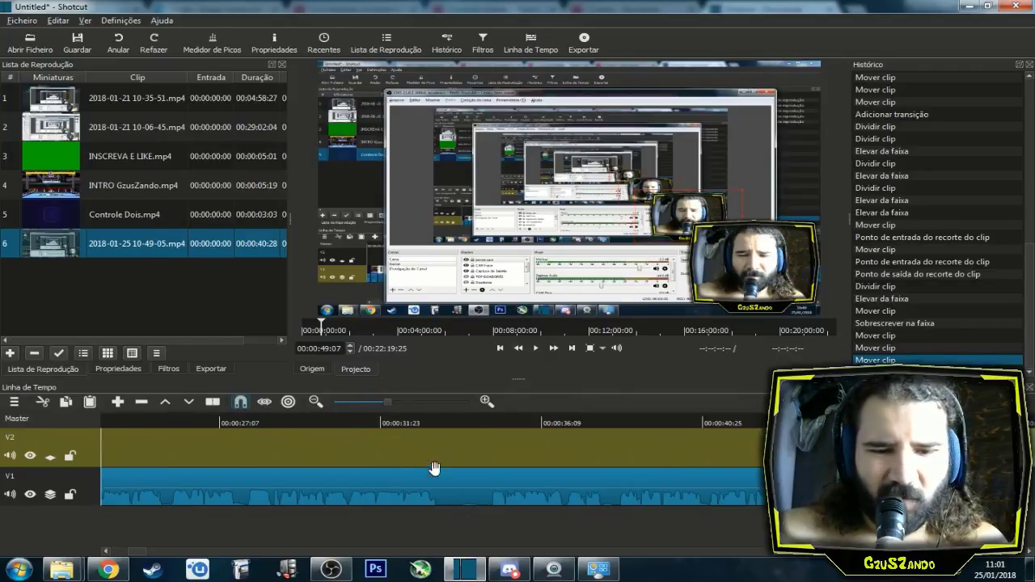
{"action": "scroll", "coordinate": [433, 477], "scroll_direction": "right", "scroll_amount": 10}
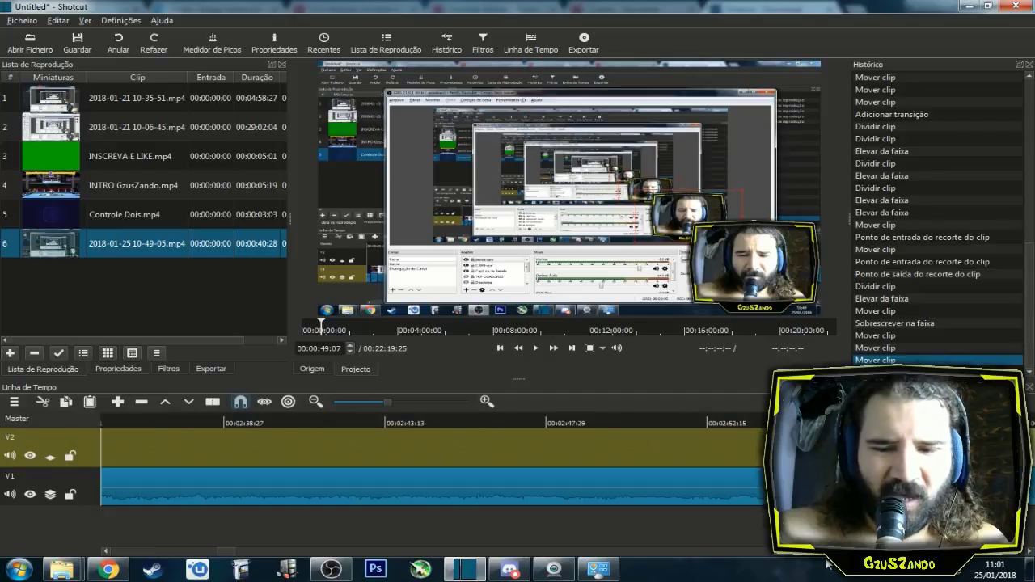
{"action": "scroll", "coordinate": [646, 566], "scroll_direction": "right", "scroll_amount": 5}
{"action": "left_click_drag", "start_coordinate": [384, 554], "coordinate": [116, 554]}
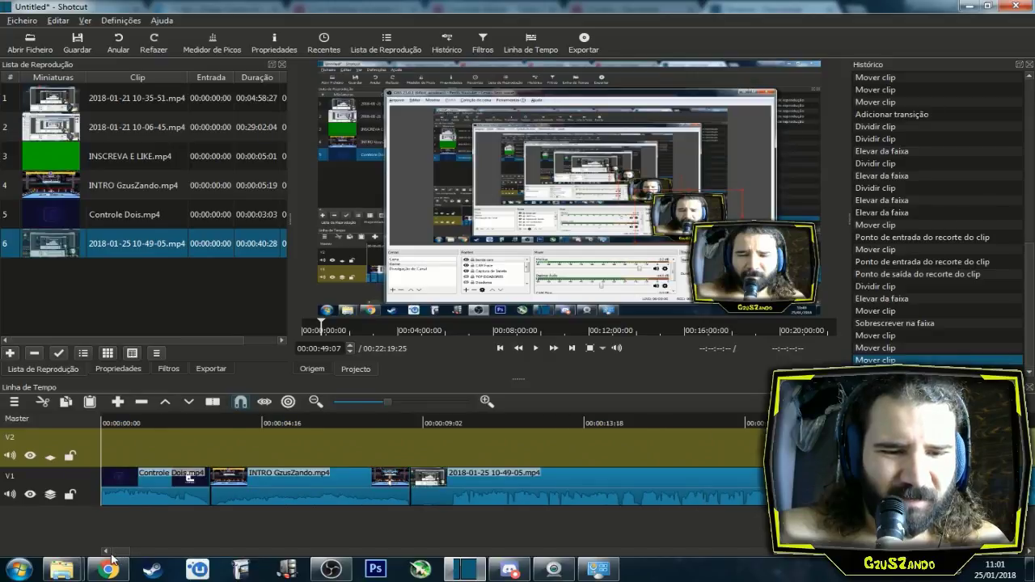
{"action": "left_click", "coordinate": [413, 420]}
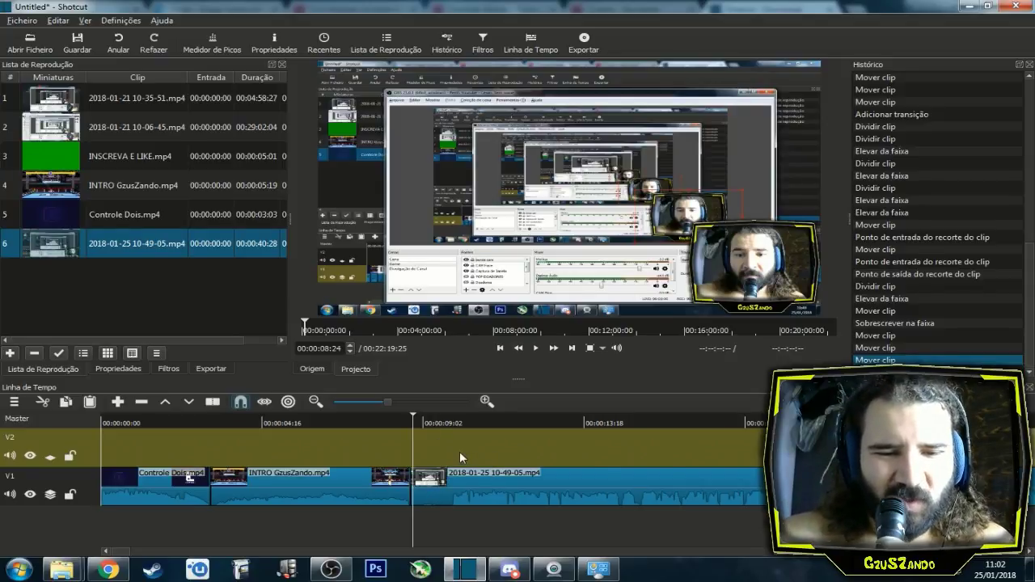
{"action": "left_click", "coordinate": [449, 421]}
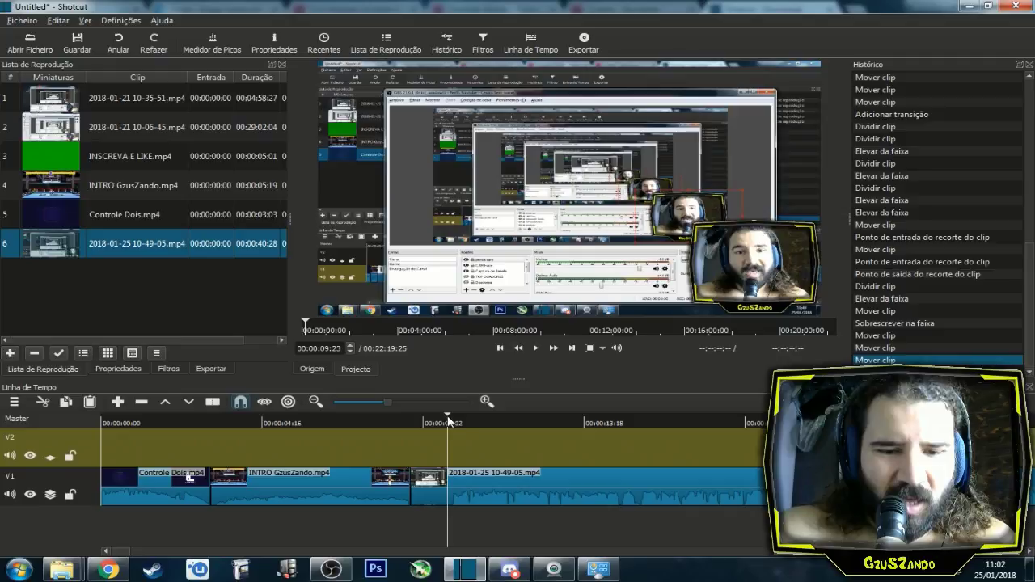
{"action": "left_click", "coordinate": [437, 490]}
{"action": "key", "text": "s"}
{"action": "key", "text": "z"}
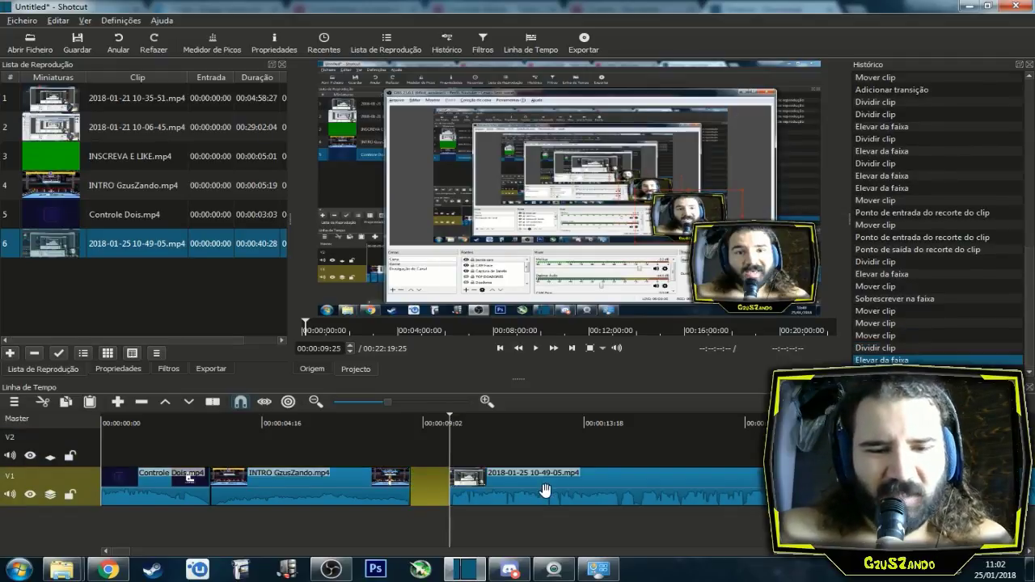
{"action": "left_click_drag", "start_coordinate": [554, 492], "coordinate": [518, 493]}
{"action": "left_click", "coordinate": [372, 430]}
{"action": "left_click", "coordinate": [535, 347]}
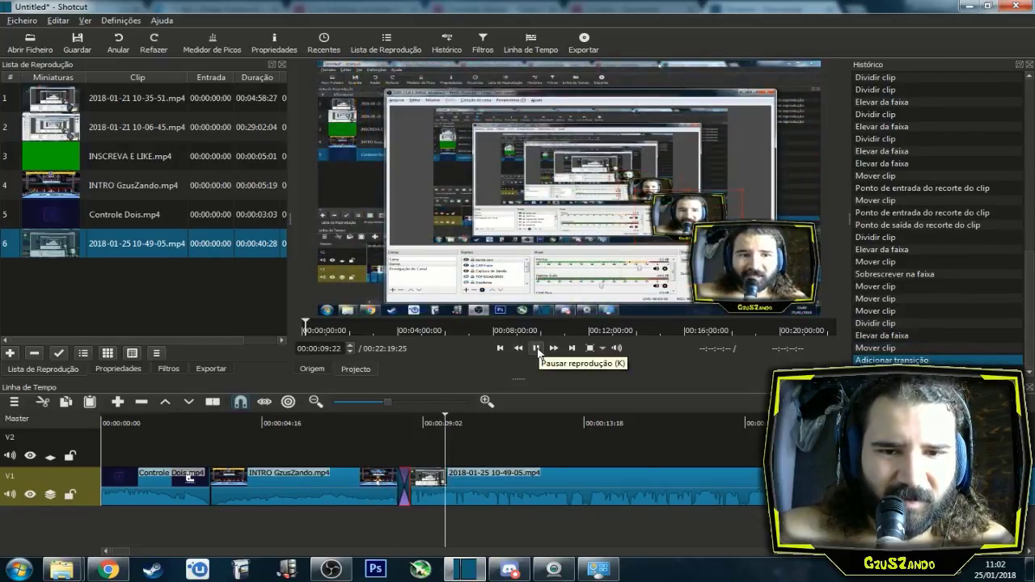
{"action": "left_click", "coordinate": [536, 347]}
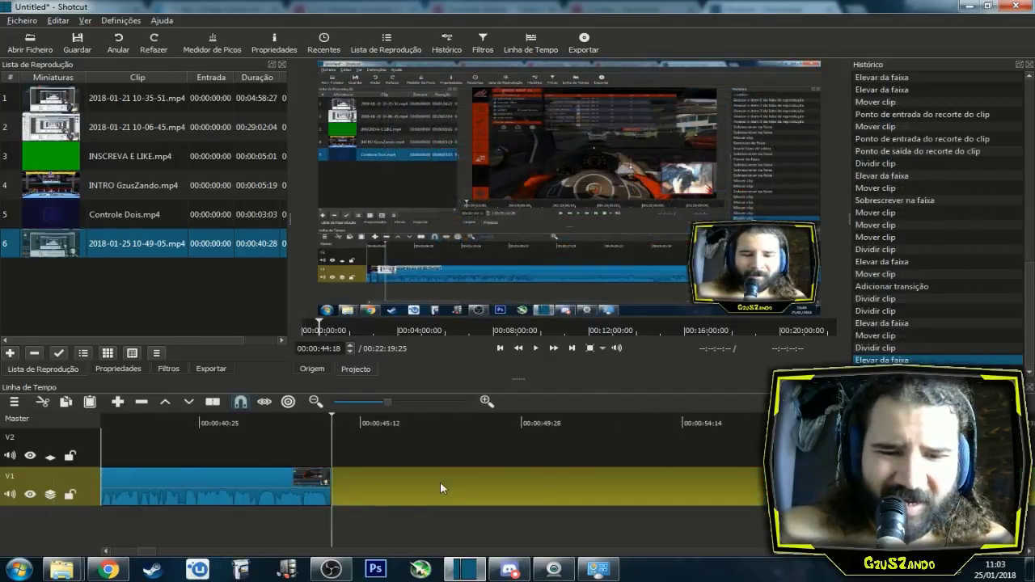
{"action": "right_click", "coordinate": [442, 483]}
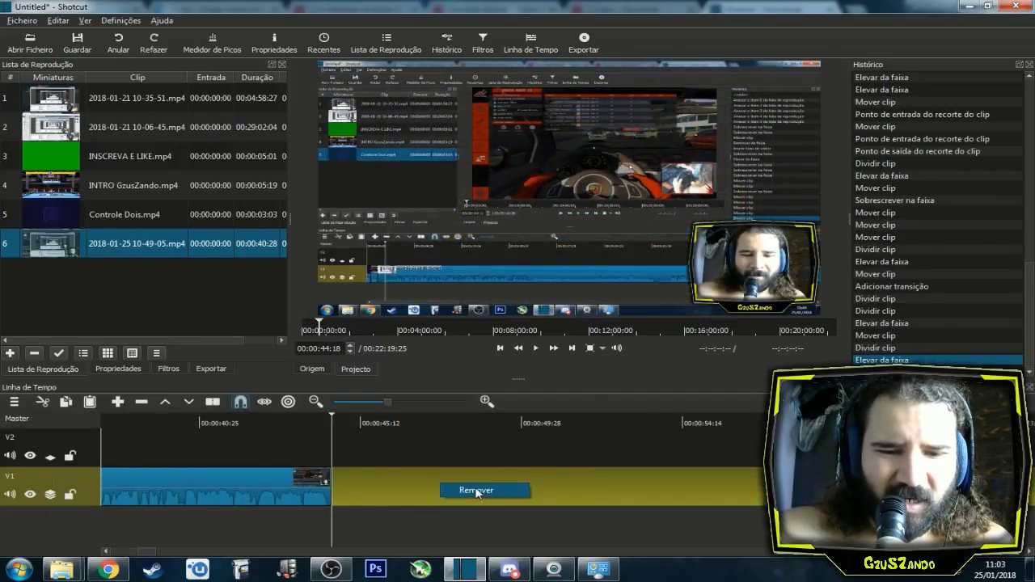
{"action": "left_click", "coordinate": [476, 489]}
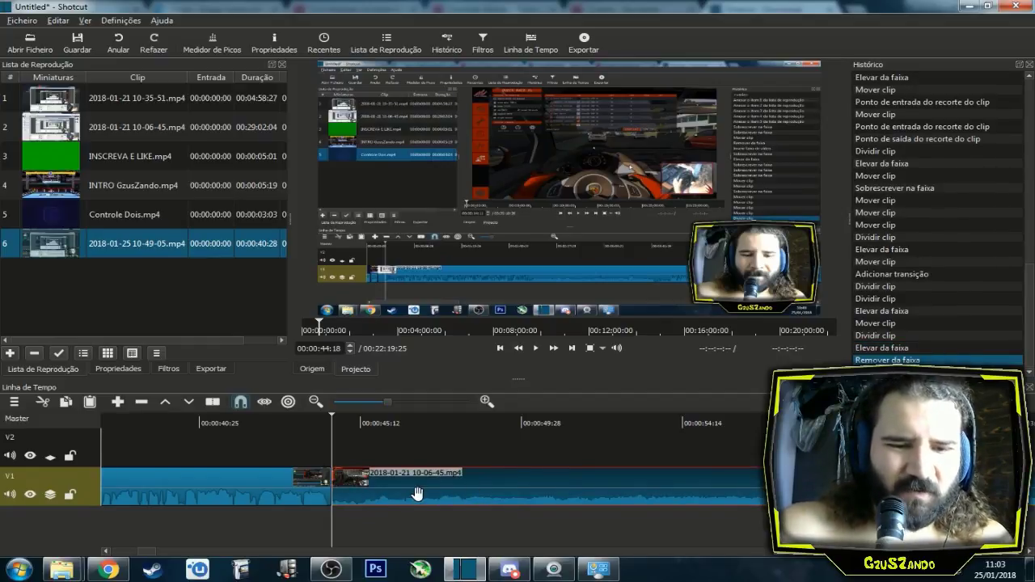
{"action": "mouse_move", "coordinate": [429, 495]}
{"action": "left_mouse_down"}
{"action": "mouse_move", "coordinate": [411, 498]}
{"action": "mouse_move", "coordinate": [422, 493]}
{"action": "left_mouse_up"}
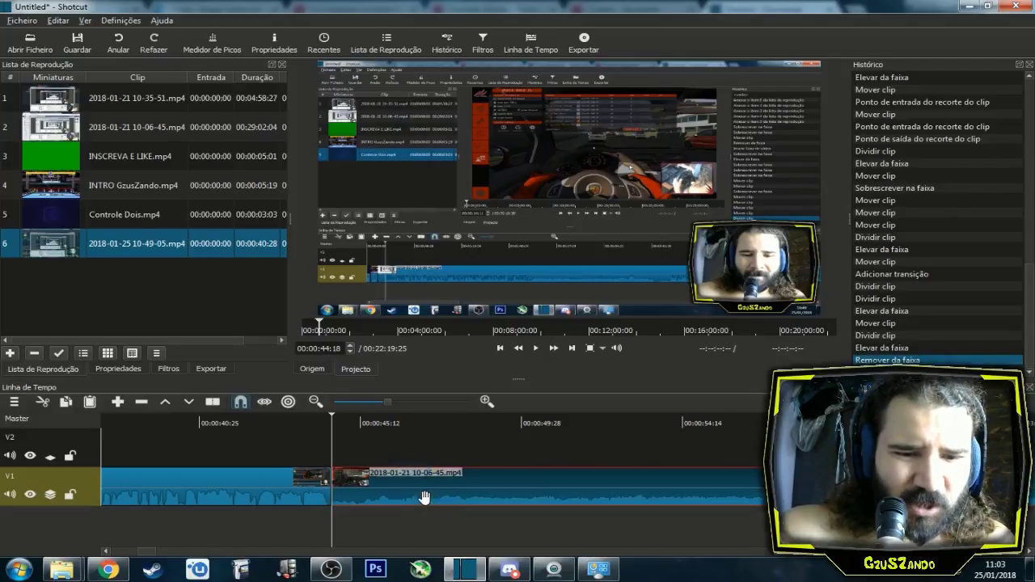
{"action": "left_click", "coordinate": [320, 423]}
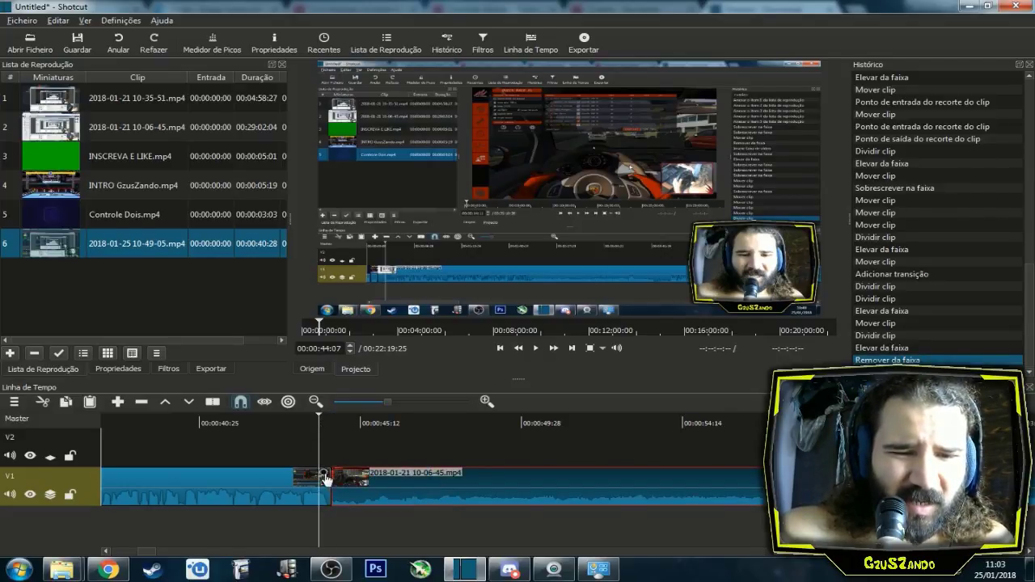
{"action": "left_click", "coordinate": [299, 422]}
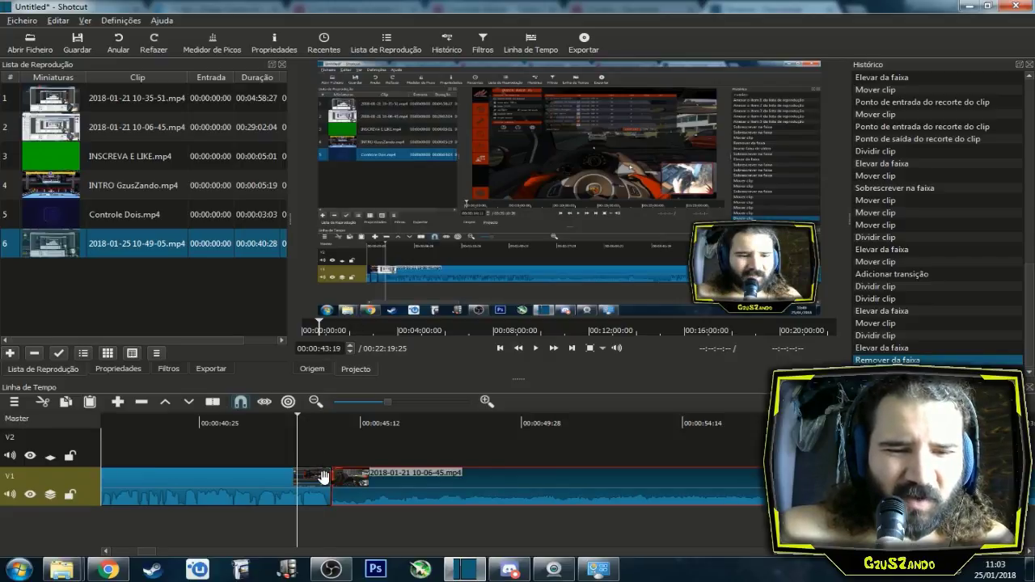
{"action": "left_click_drag", "start_coordinate": [325, 477], "coordinate": [312, 477]}
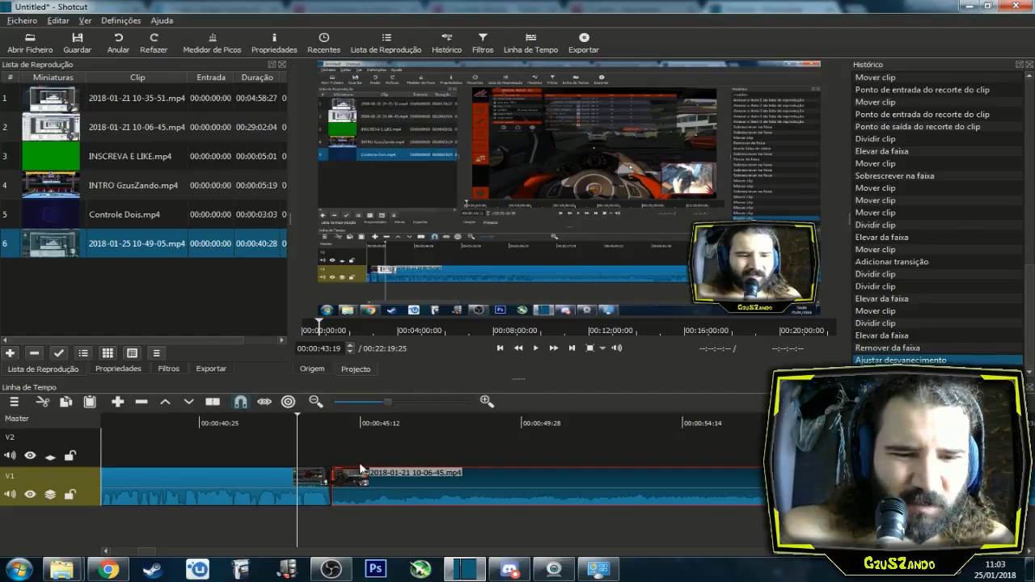
{"action": "left_click_drag", "start_coordinate": [331, 473], "coordinate": [353, 476]}
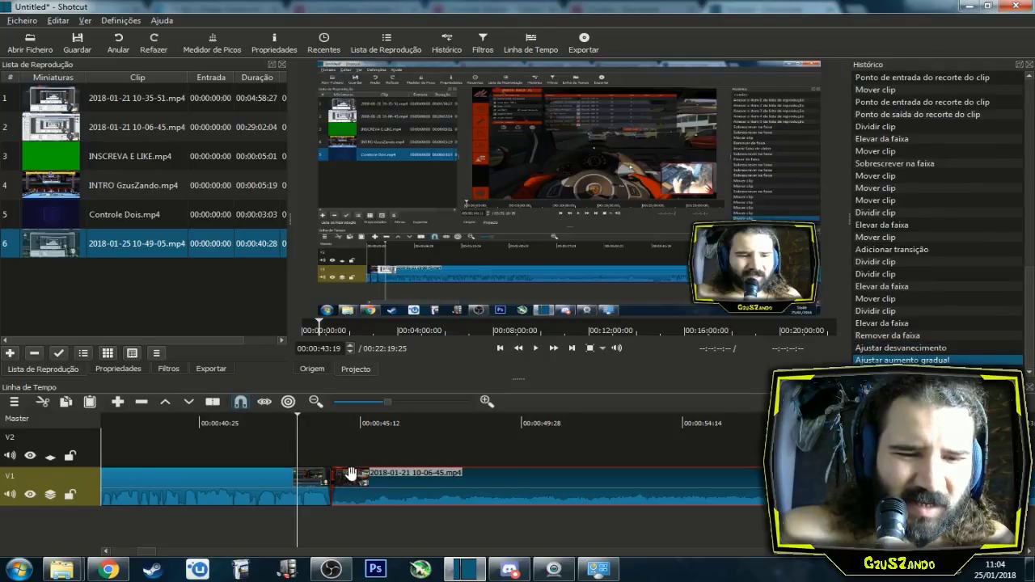
Play the faded junction between the two V1 recordings and the start of the race footage, then pause.
{"action": "left_click", "coordinate": [194, 423]}
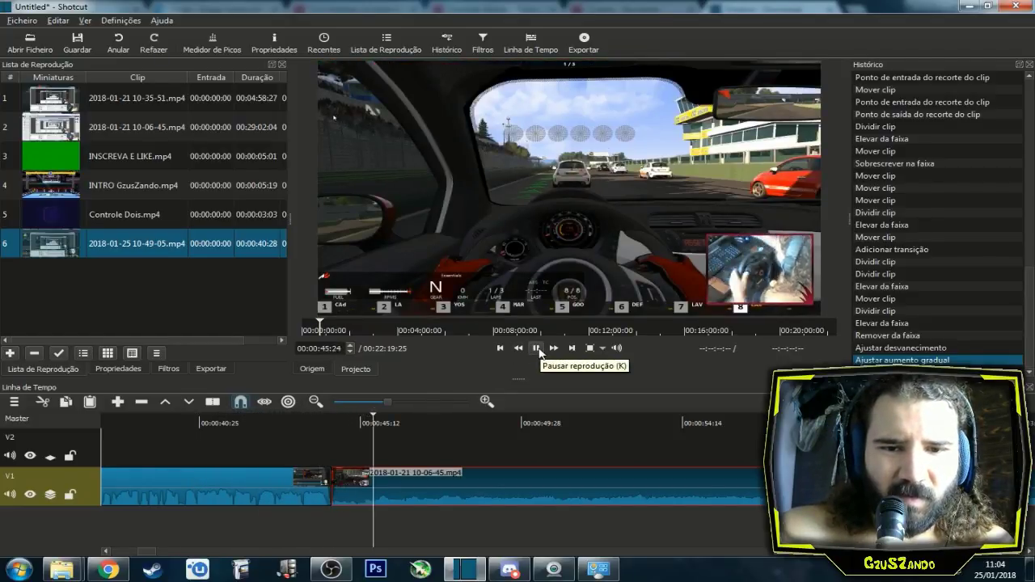
{"action": "left_click", "coordinate": [536, 347]}
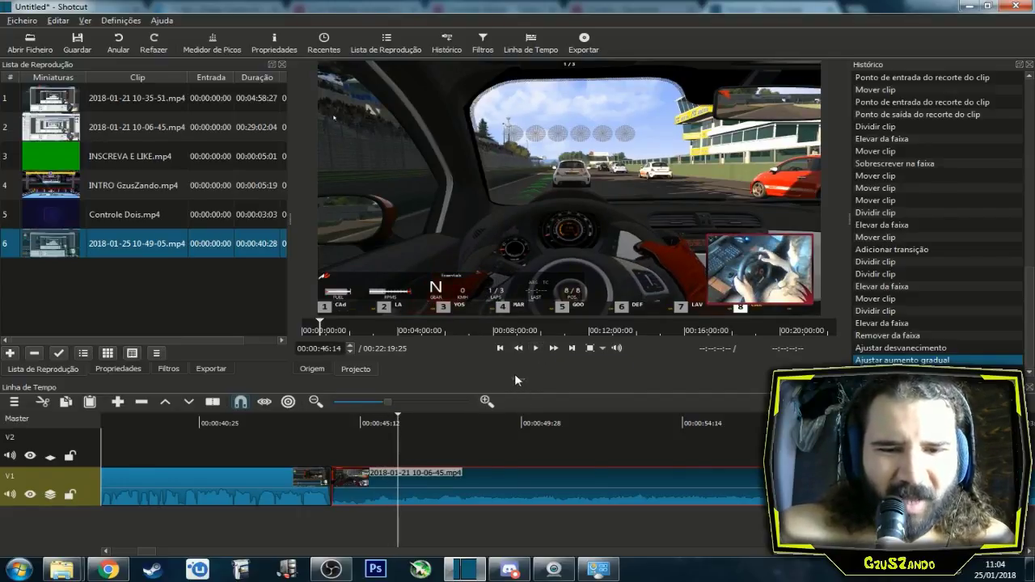
{"action": "left_click", "coordinate": [535, 347]}
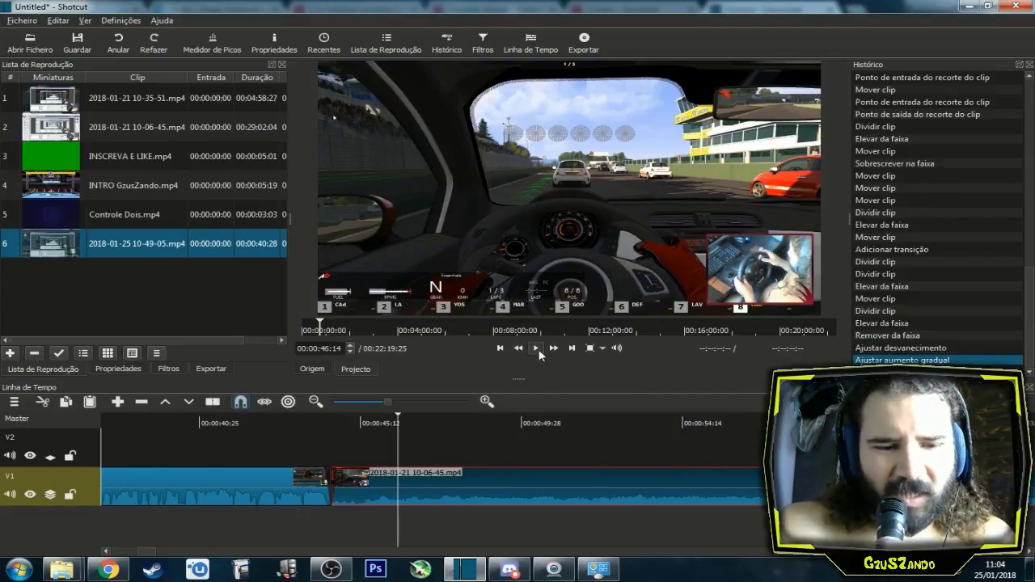
{"action": "left_click", "coordinate": [159, 551]}
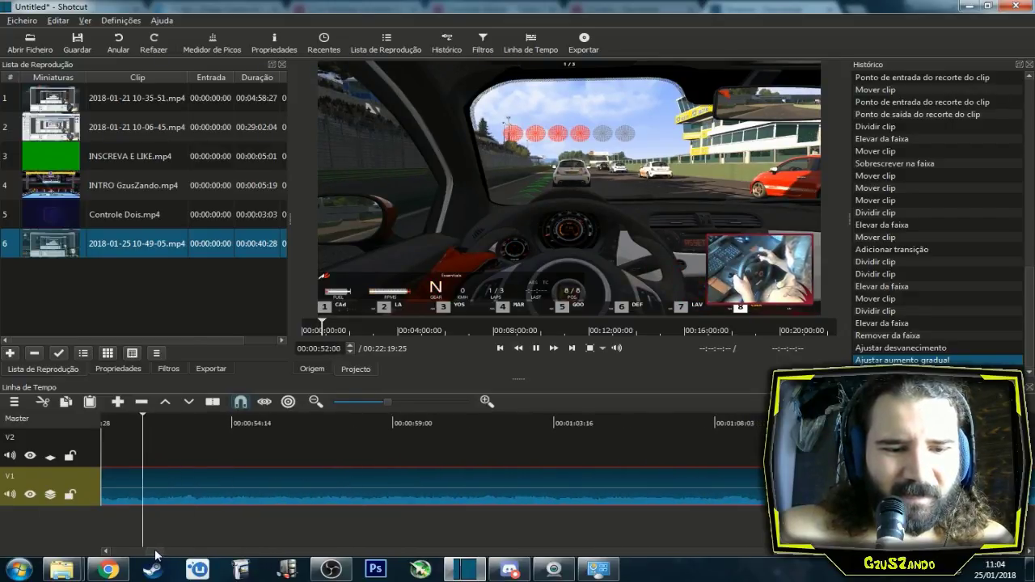
{"action": "left_click", "coordinate": [536, 350]}
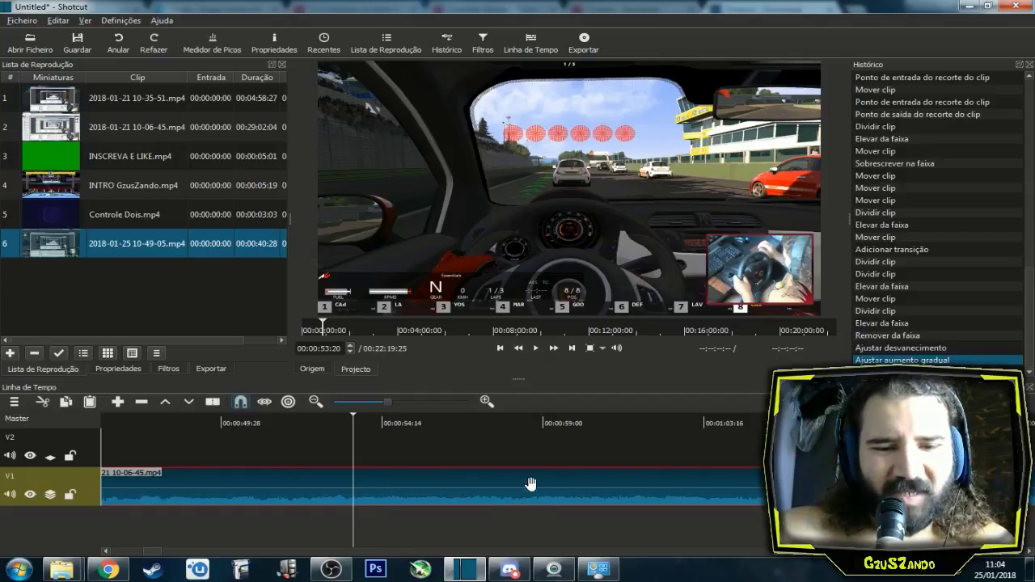
{"action": "left_click", "coordinate": [371, 398]}
{"action": "left_click_drag", "start_coordinate": [367, 398], "coordinate": [358, 402]}
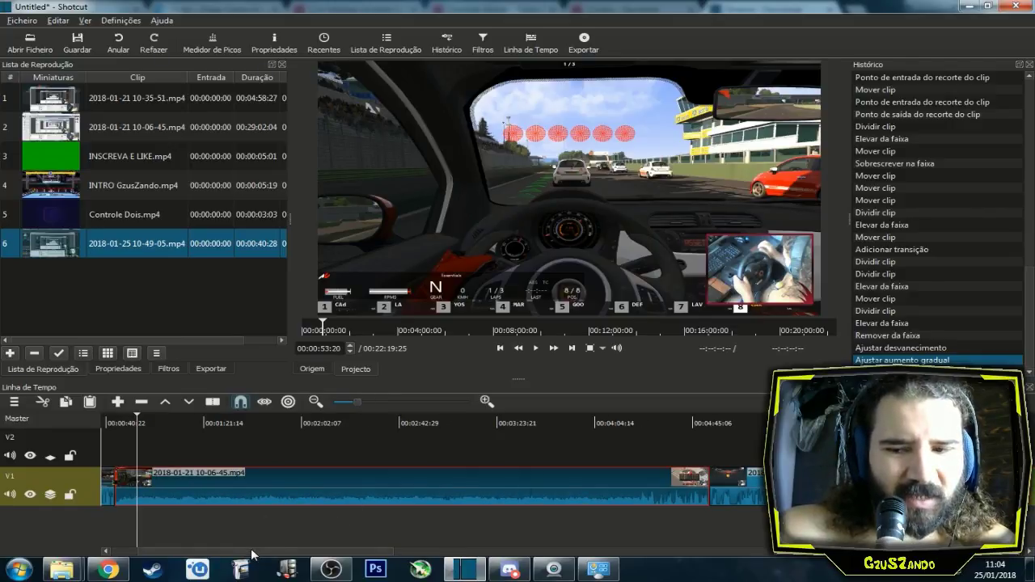
{"action": "left_click", "coordinate": [305, 457]}
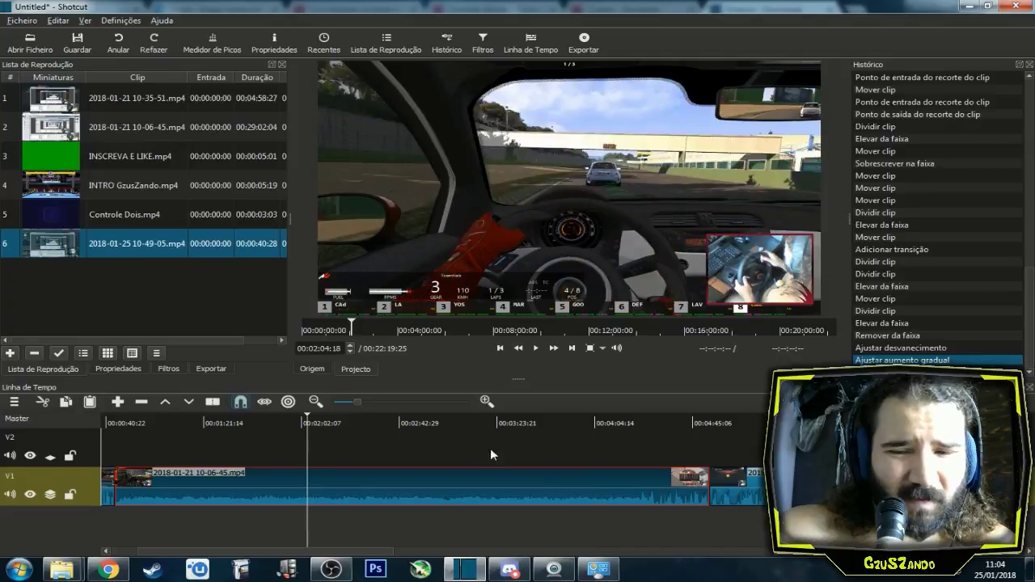
{"action": "left_click", "coordinate": [707, 445]}
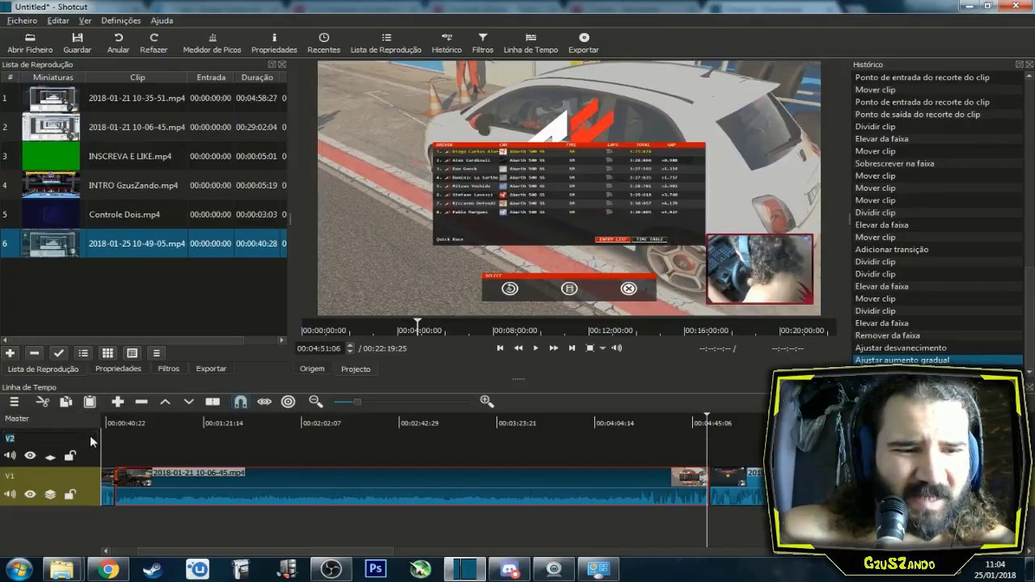
{"action": "left_click", "coordinate": [734, 461]}
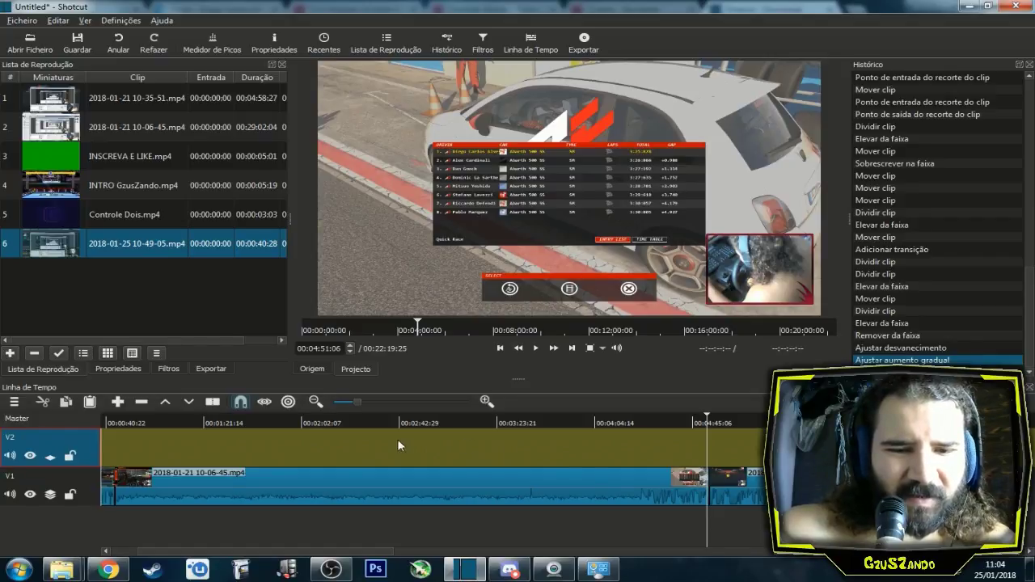
{"action": "right_click", "coordinate": [281, 444]}
{"action": "left_click", "coordinate": [311, 446]}
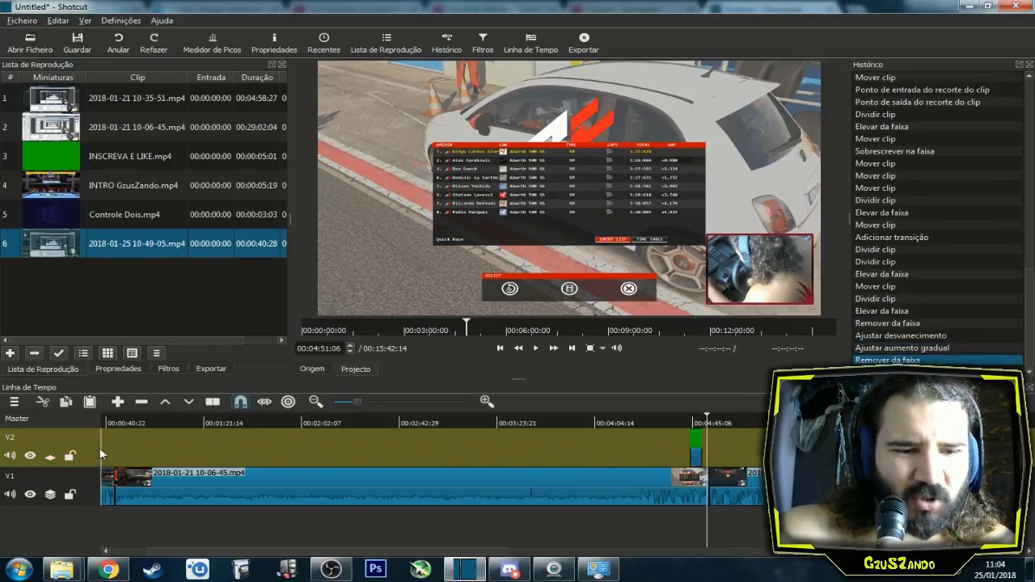
{"action": "right_click", "coordinate": [308, 448]}
{"action": "left_click", "coordinate": [337, 455]}
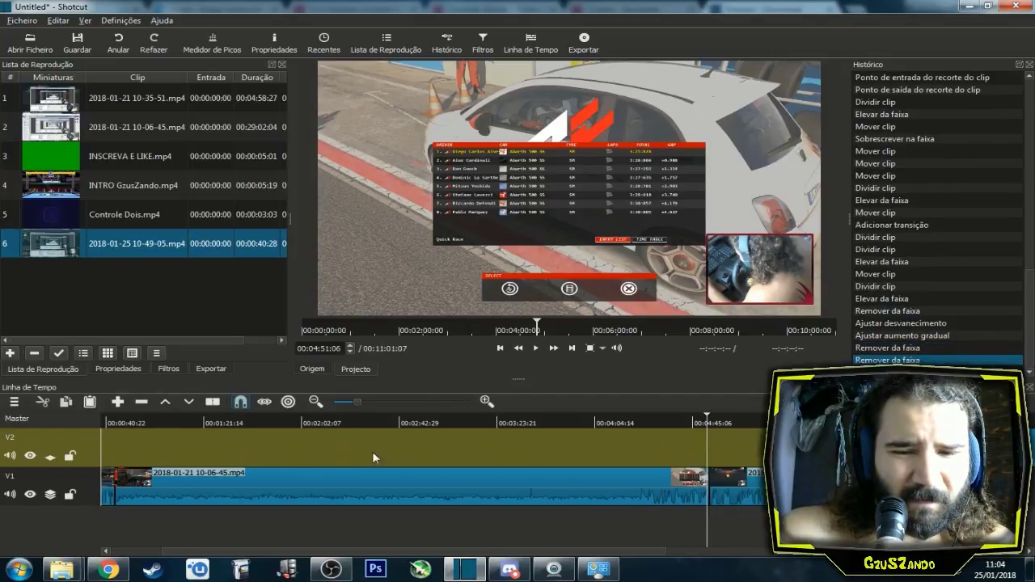
{"action": "left_click_drag", "start_coordinate": [571, 551], "coordinate": [480, 556]}
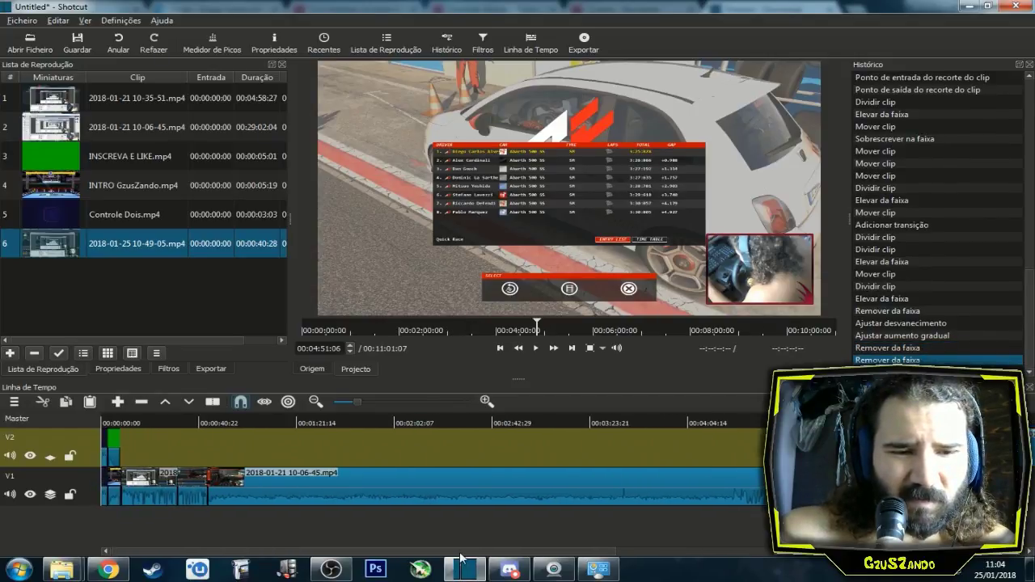
{"action": "right_click", "coordinate": [486, 455]}
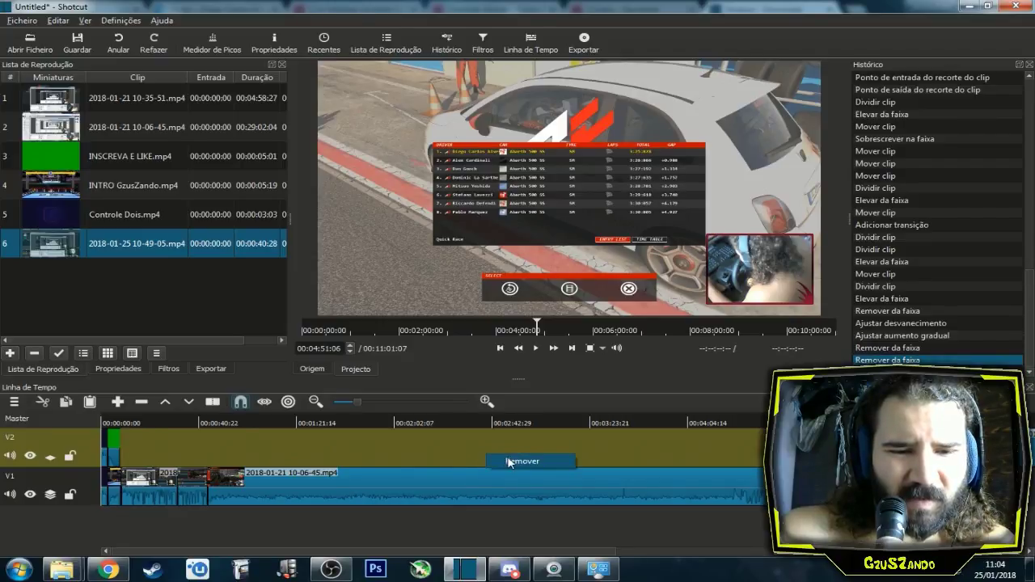
{"action": "left_click", "coordinate": [507, 461]}
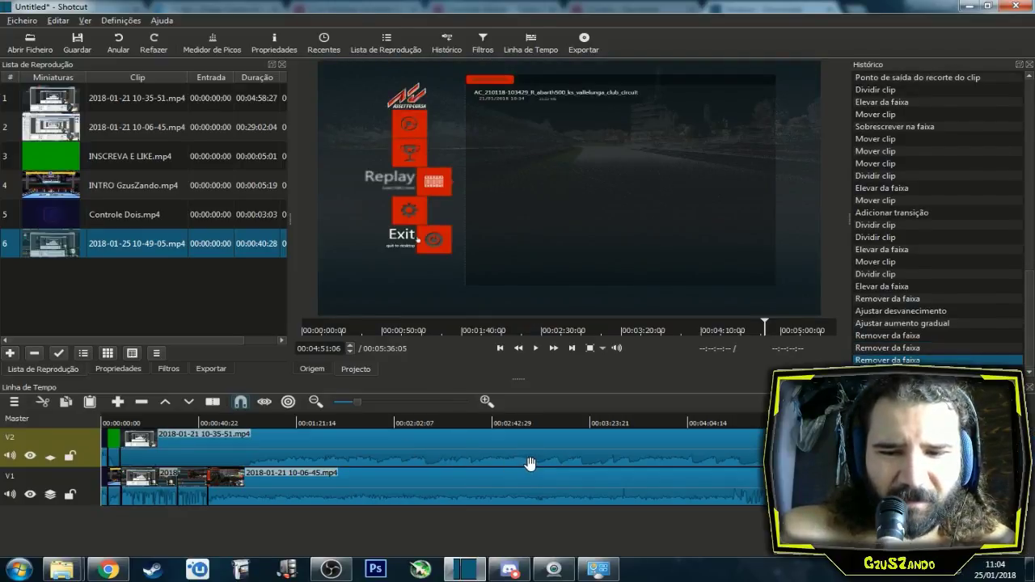
Examine the overlapping Controle Dois.mp4 clips on V2 and V1 at 00:00:02:11.
{"action": "left_click", "coordinate": [358, 451]}
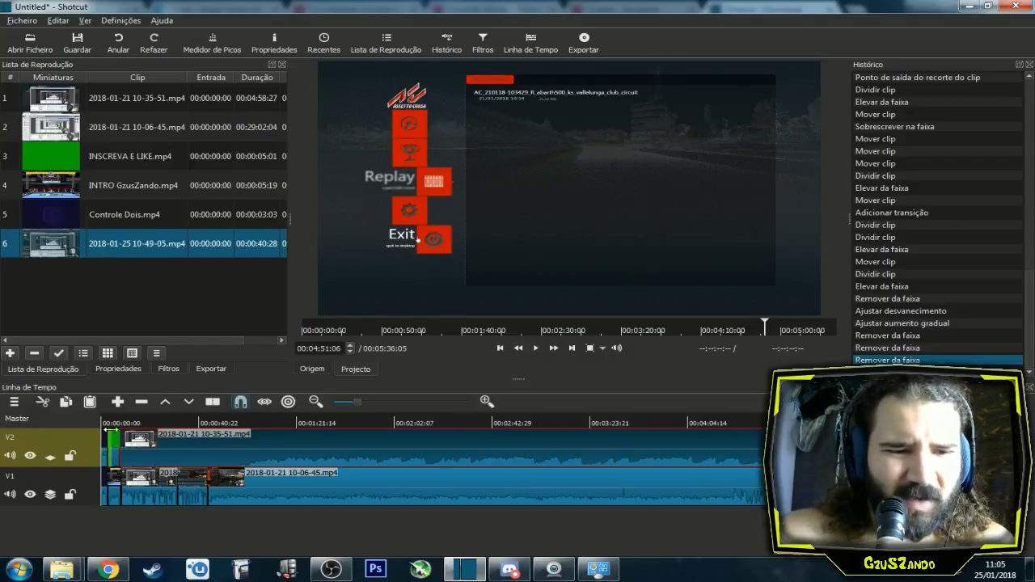
{"action": "left_click", "coordinate": [108, 424]}
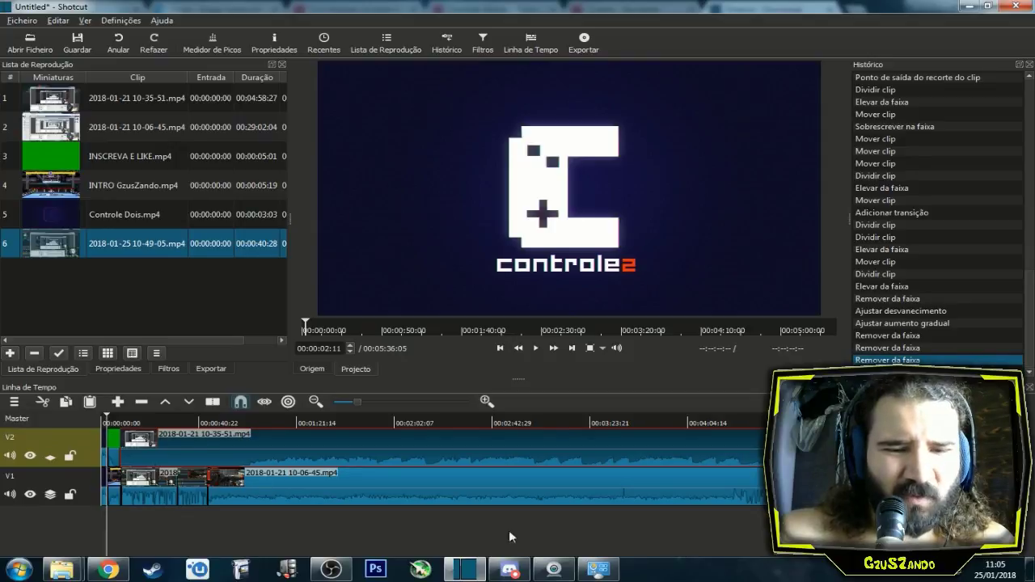
{"action": "left_click_drag", "start_coordinate": [353, 404], "coordinate": [418, 400]}
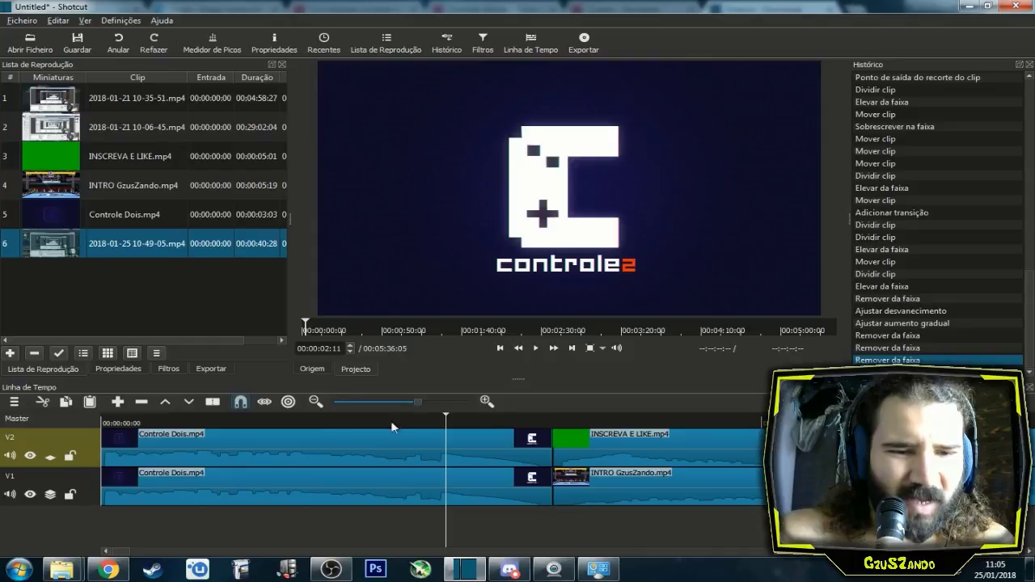
Lift the Controle Dois.mp4 clip from the start of V2, leaving its space empty.
{"action": "left_click", "coordinate": [357, 440]}
{"action": "key", "text": "z"}
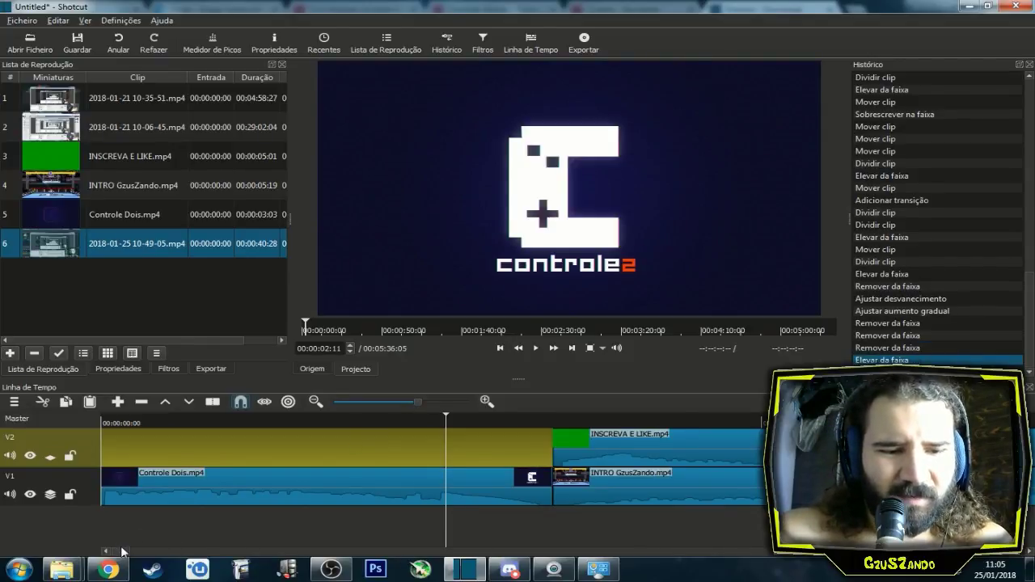
{"action": "left_click_drag", "start_coordinate": [368, 402], "coordinate": [360, 400]}
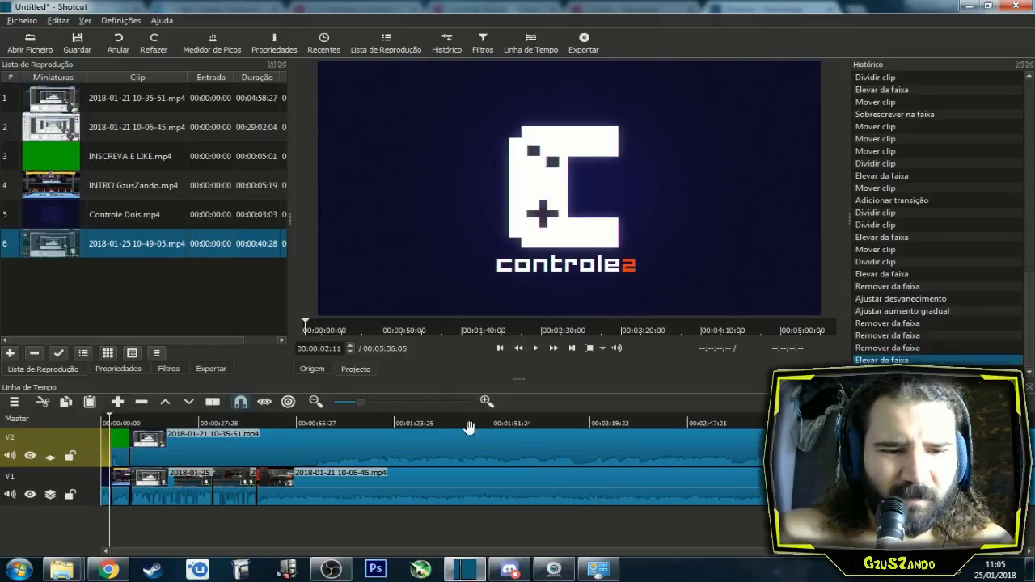
{"action": "left_click", "coordinate": [408, 451]}
{"action": "left_click", "coordinate": [339, 422]}
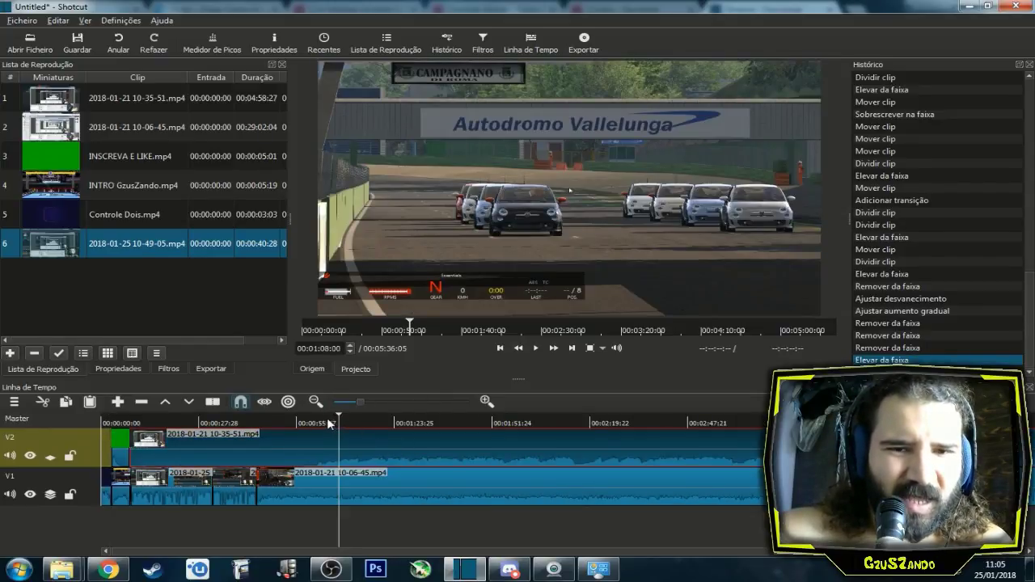
{"action": "left_click", "coordinate": [309, 423]}
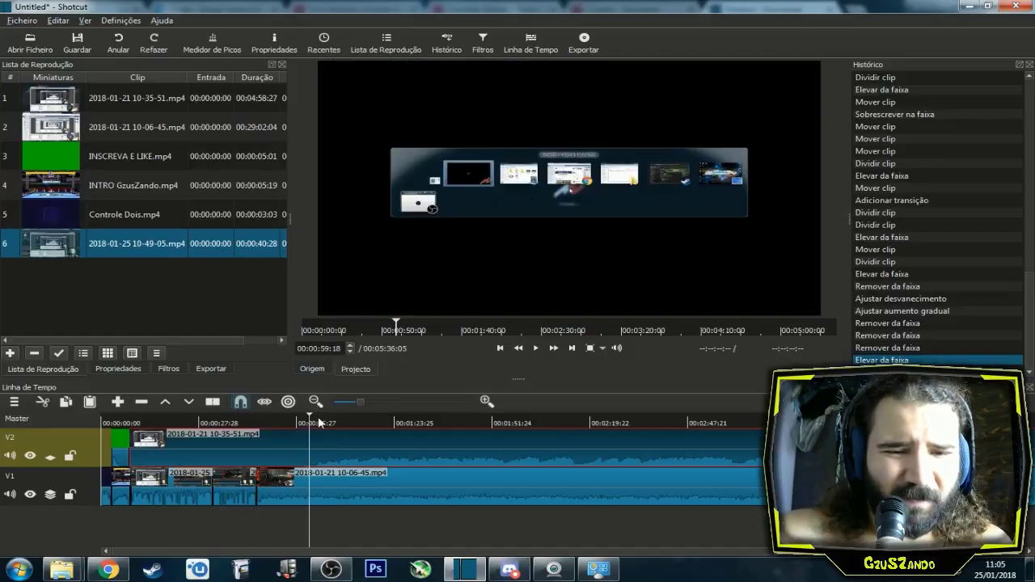
{"action": "left_click", "coordinate": [319, 422]}
{"action": "left_click", "coordinate": [534, 348]}
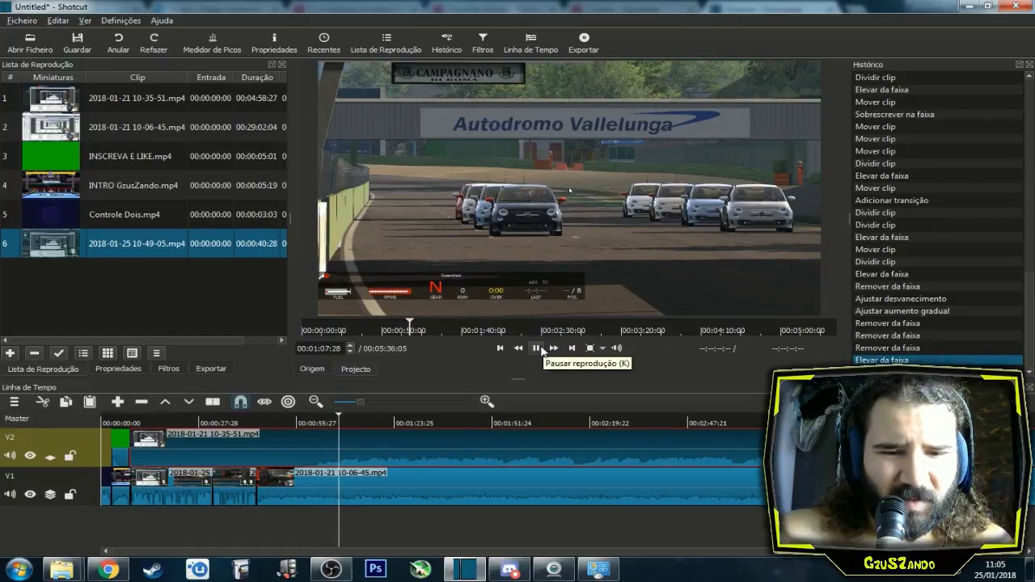
{"action": "left_click", "coordinate": [535, 348]}
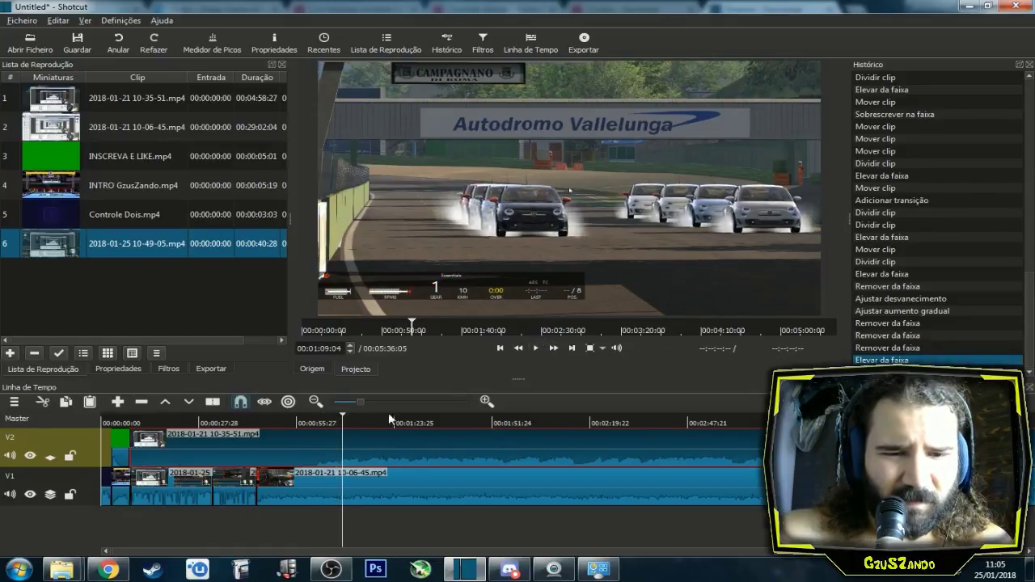
{"action": "left_click", "coordinate": [320, 423]}
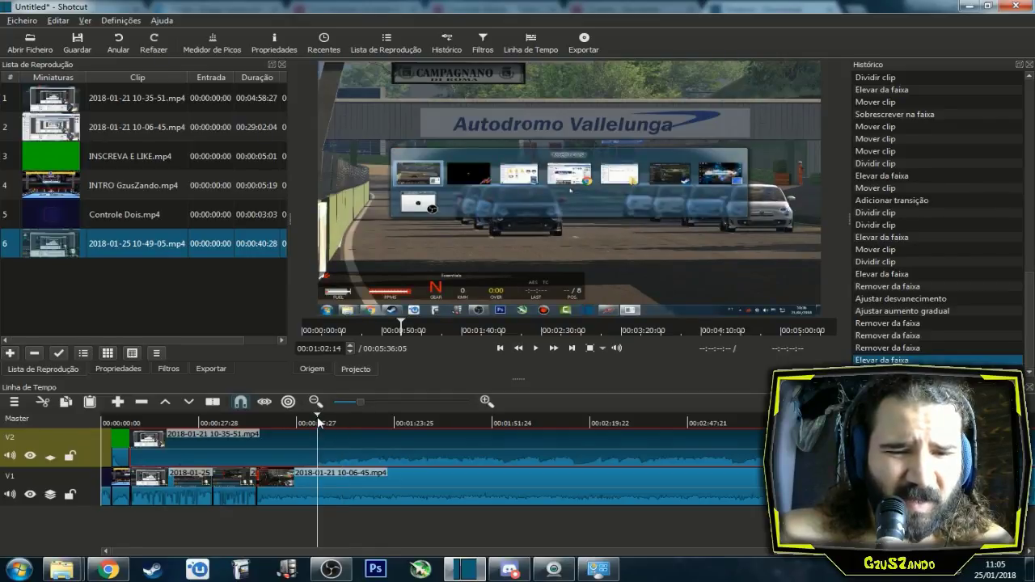
{"action": "left_click_drag", "start_coordinate": [320, 423], "coordinate": [318, 423]}
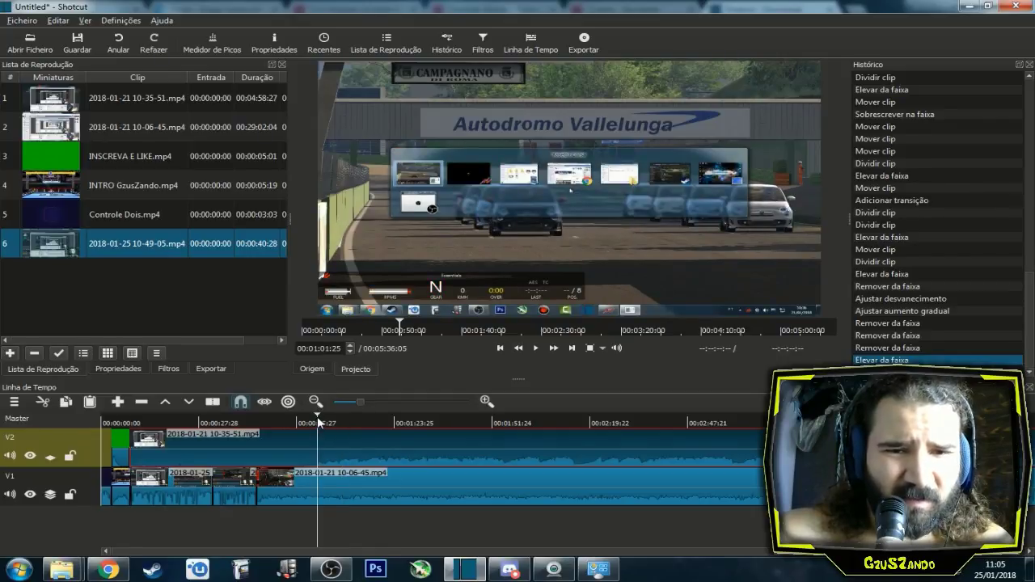
{"action": "left_click", "coordinate": [535, 347]}
{"action": "left_click", "coordinate": [536, 347]}
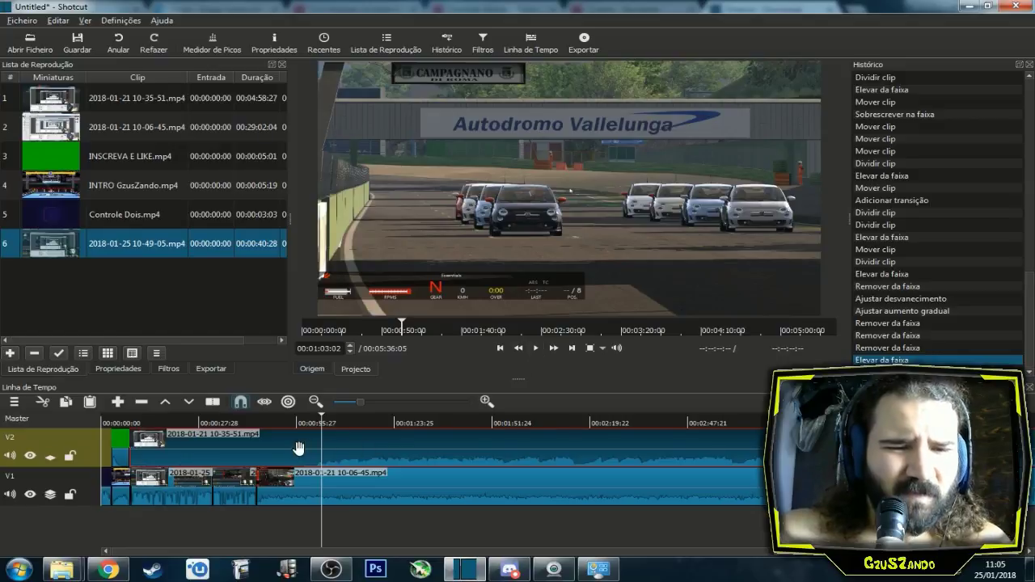
{"action": "key", "text": "s"}
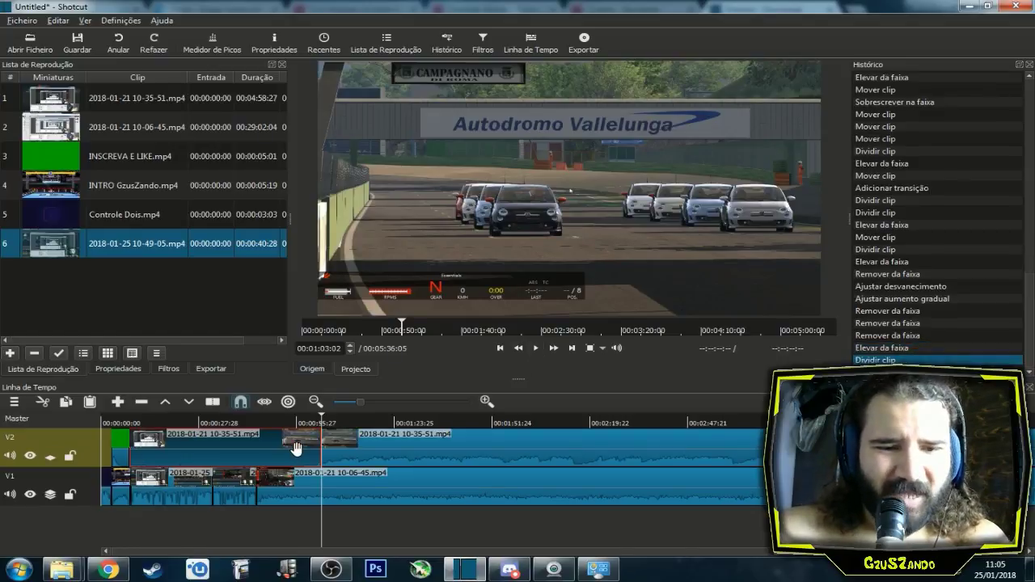
{"action": "left_click", "coordinate": [296, 448]}
{"action": "key", "text": "z"}
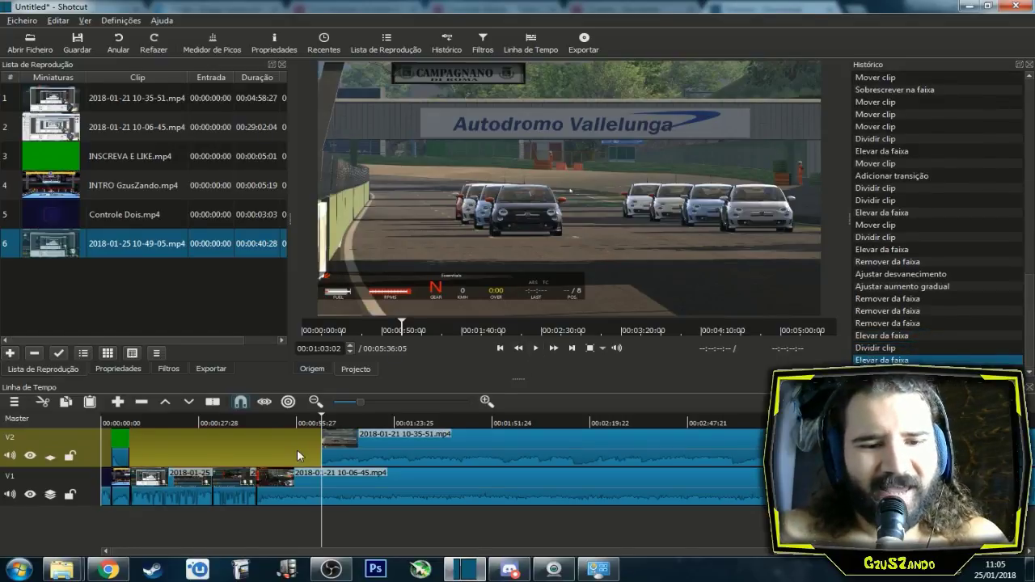
{"action": "left_click", "coordinate": [375, 457]}
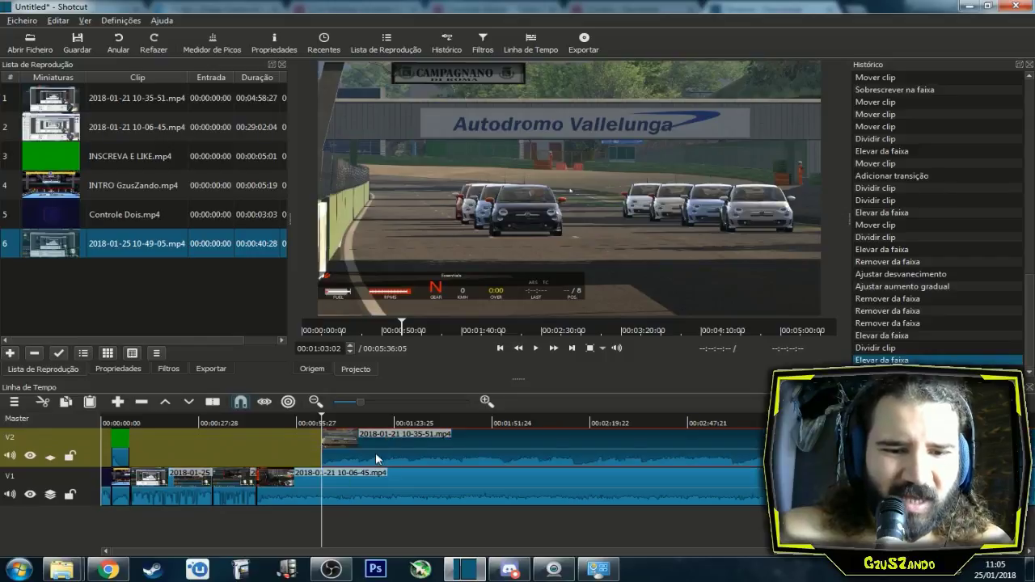
{"action": "left_click_drag", "start_coordinate": [273, 551], "coordinate": [280, 550]}
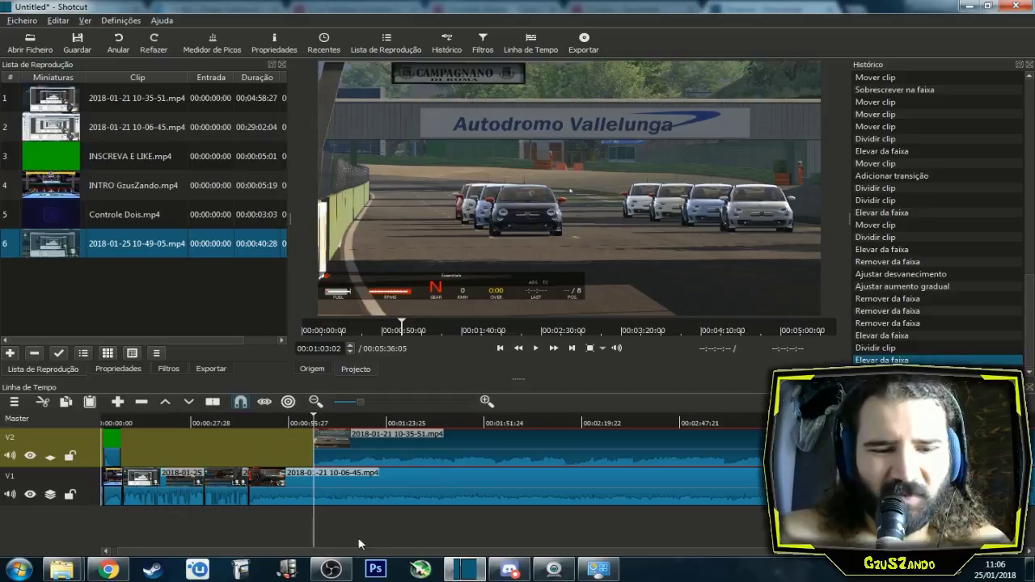
{"action": "left_click_drag", "start_coordinate": [363, 551], "coordinate": [378, 552]}
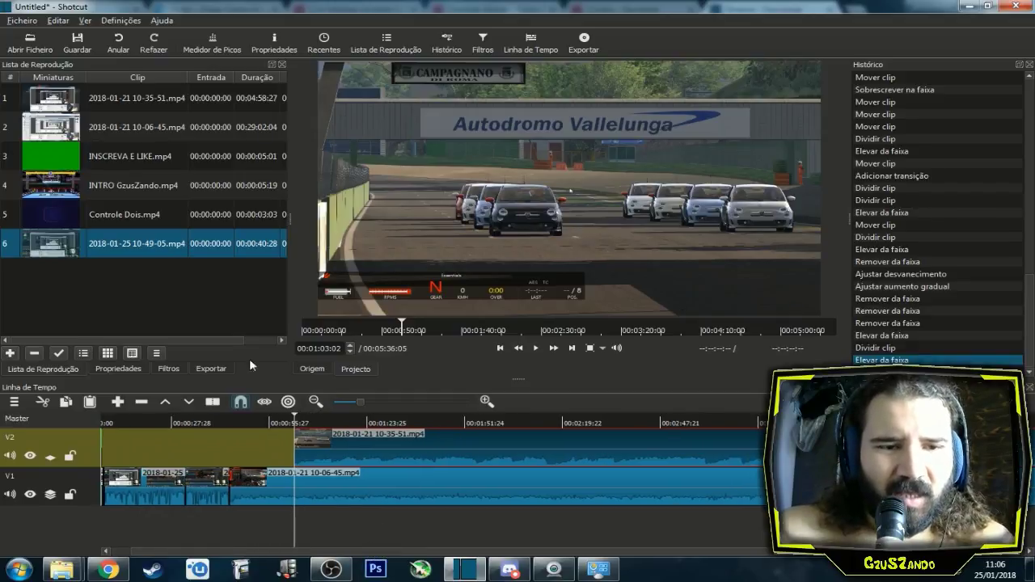
{"action": "left_click", "coordinate": [168, 369]}
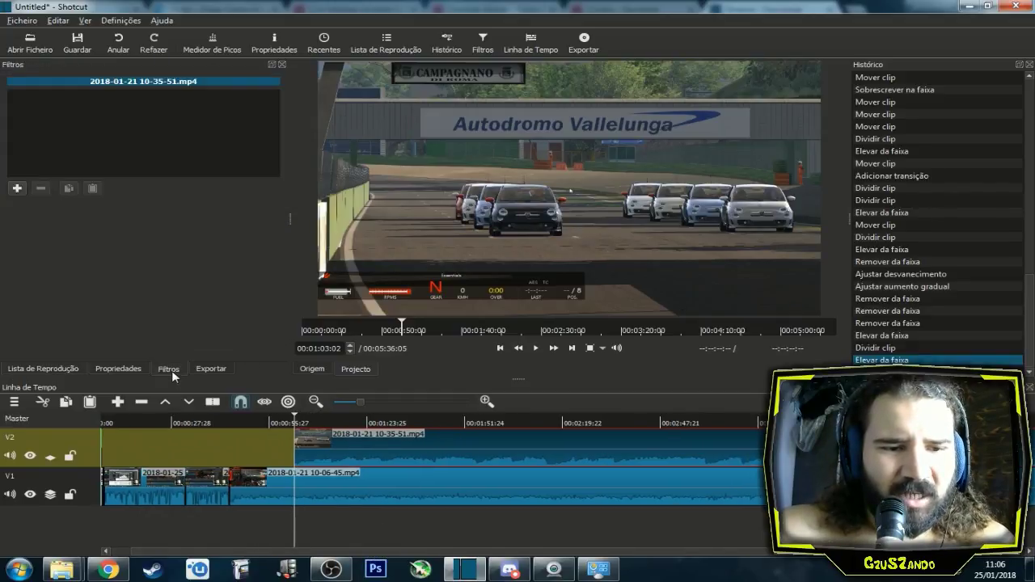
{"action": "left_click", "coordinate": [17, 189]}
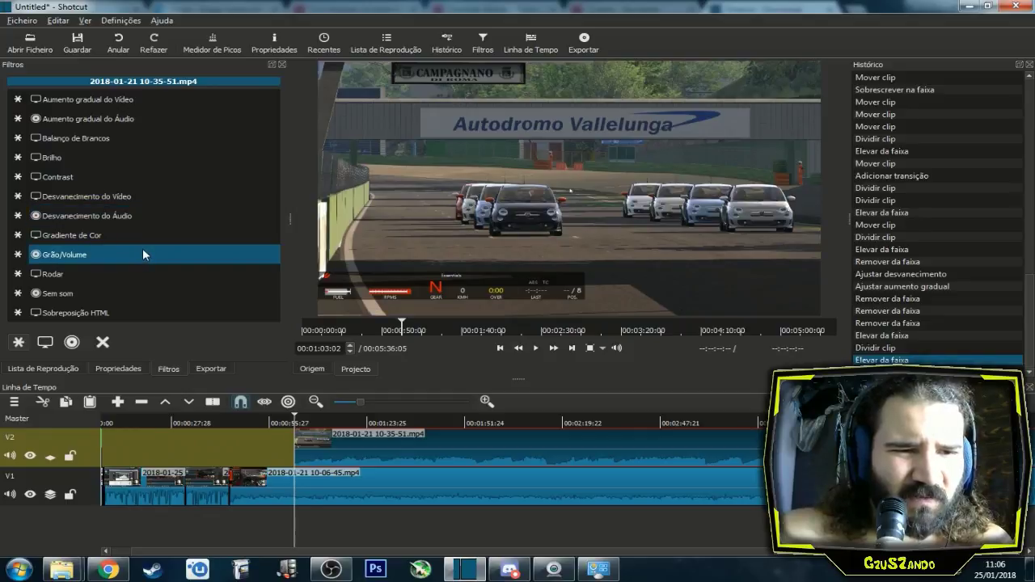
Compare the favourite, video and audio filter lists available for the V2 clip.
{"action": "left_click", "coordinate": [46, 345]}
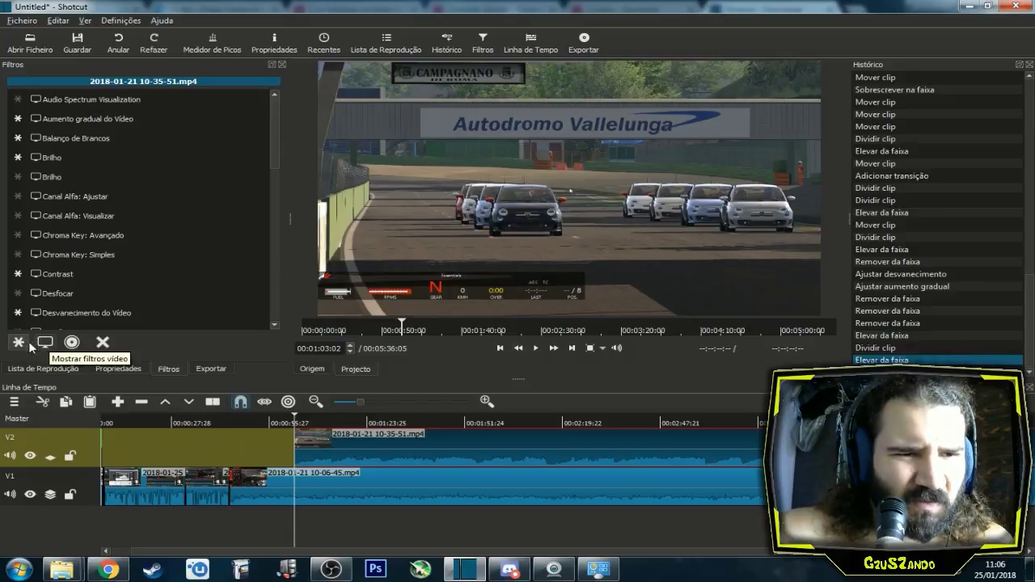
{"action": "left_click", "coordinate": [20, 342]}
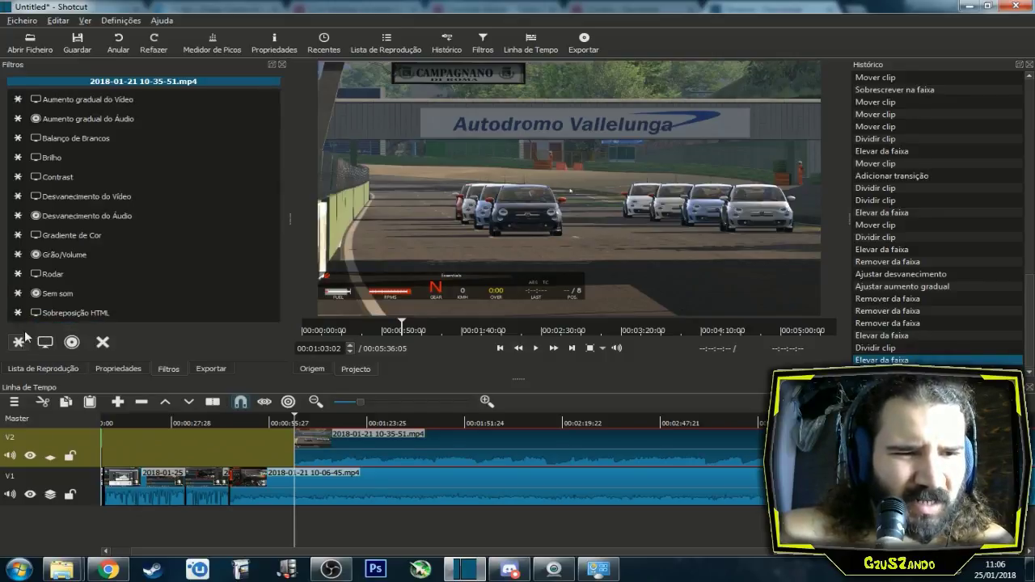
{"action": "left_click", "coordinate": [45, 343]}
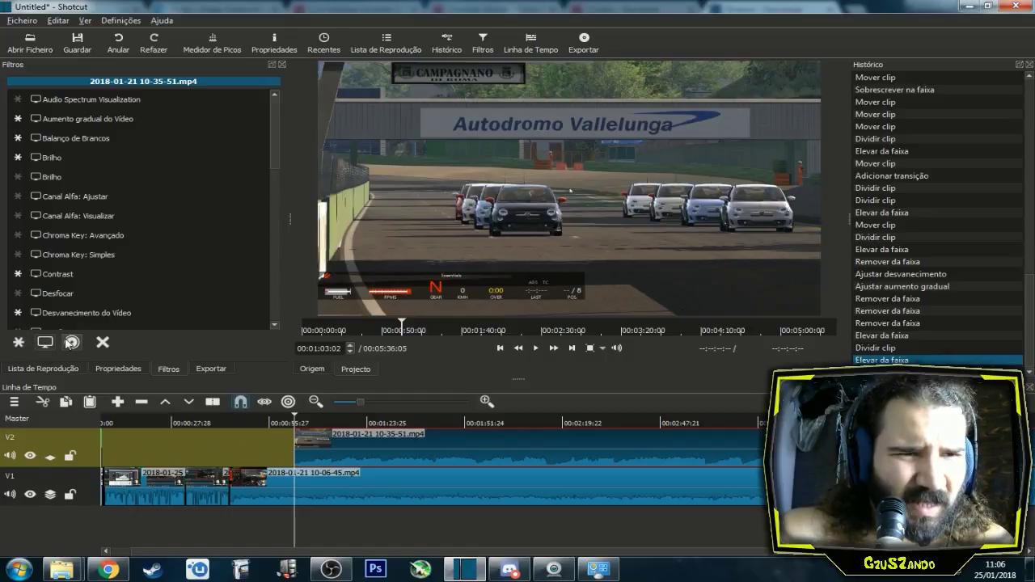
{"action": "left_click_drag", "start_coordinate": [272, 158], "coordinate": [272, 271]}
{"action": "left_click", "coordinate": [18, 343]}
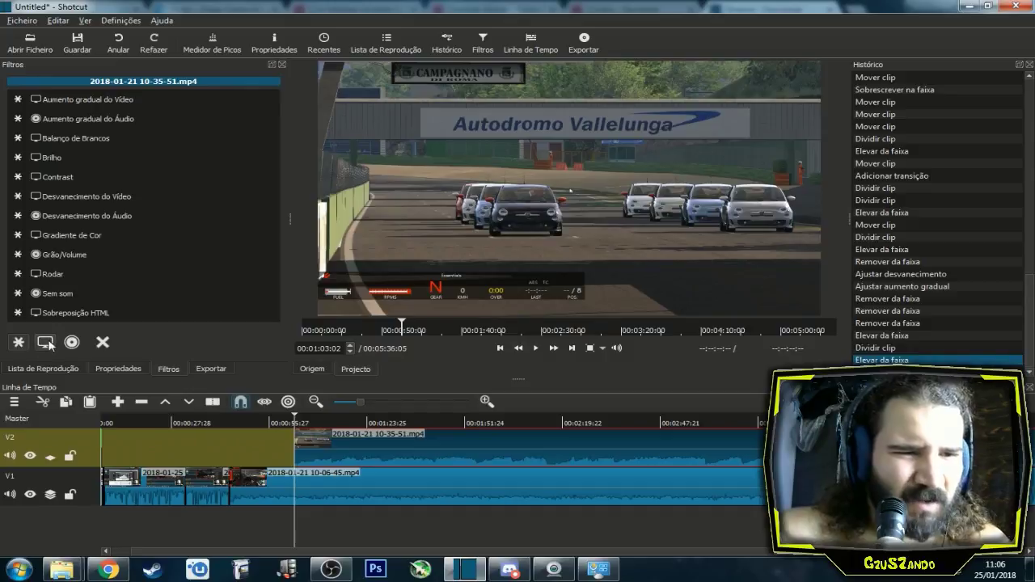
{"action": "left_click", "coordinate": [46, 342]}
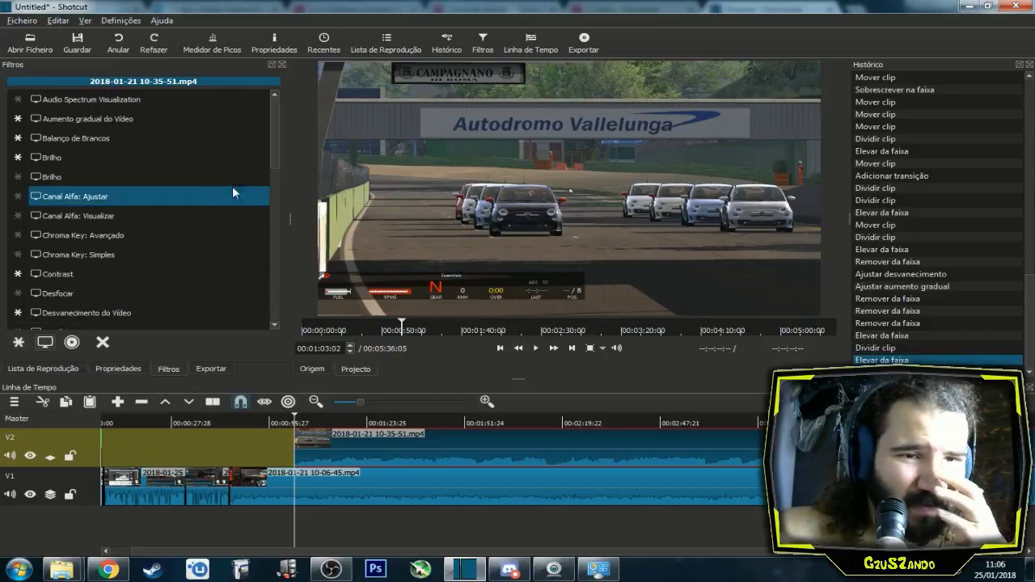
{"action": "left_click", "coordinate": [71, 342]}
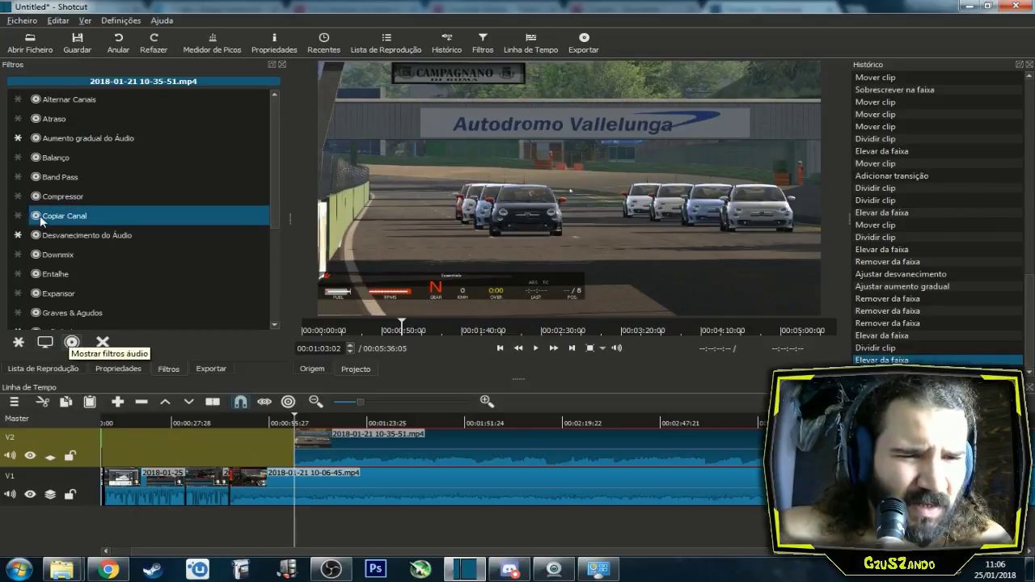
Look through the video filters and their favourite marks, and view the experimental GPU processing setting without changing it.
{"action": "left_click", "coordinate": [47, 342]}
{"action": "left_click_drag", "start_coordinate": [277, 151], "coordinate": [269, 171]}
{"action": "scroll", "coordinate": [270, 176], "scroll_direction": "up", "scroll_amount": 2}
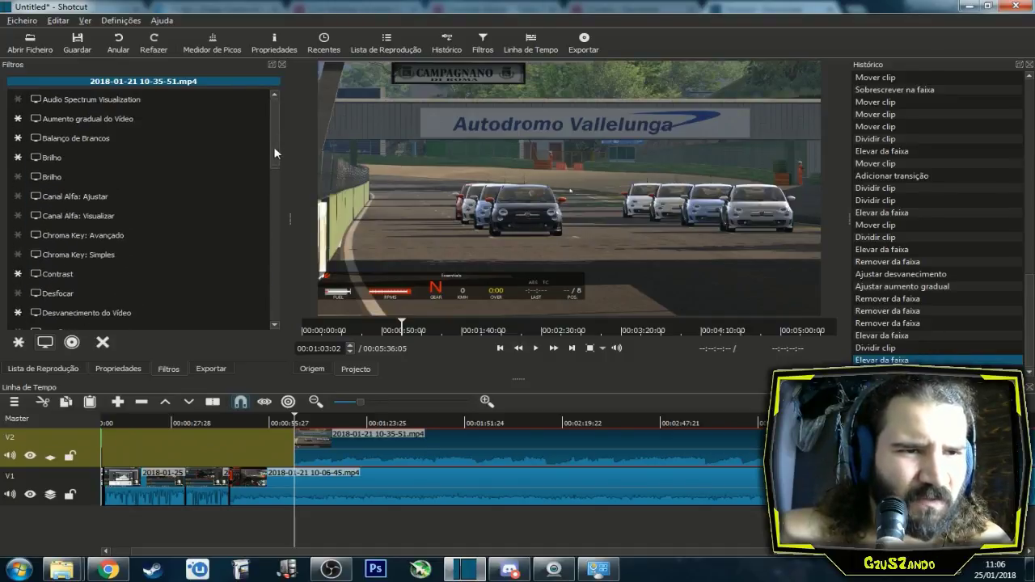
{"action": "left_click", "coordinate": [18, 139]}
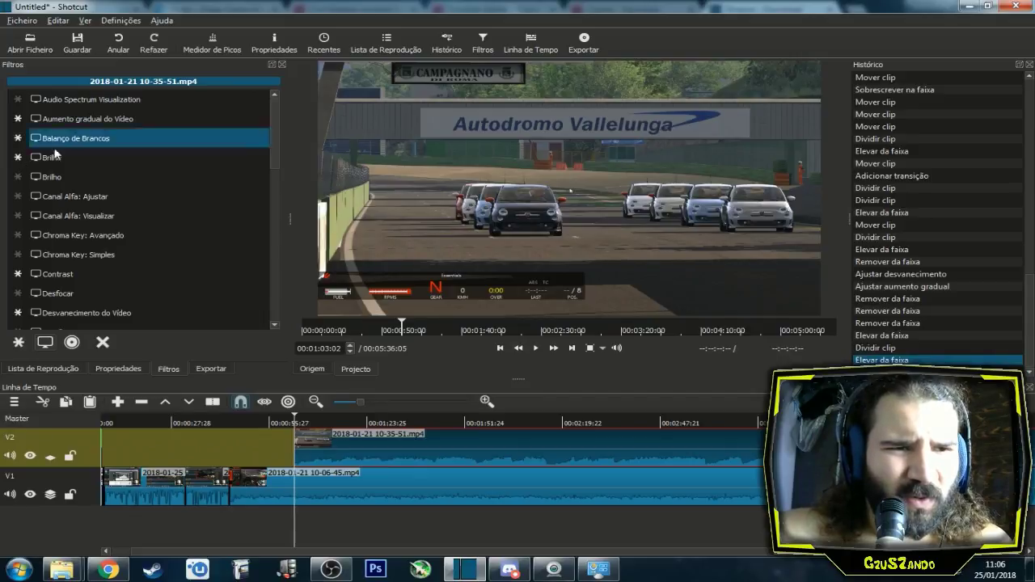
{"action": "left_click_drag", "start_coordinate": [275, 143], "coordinate": [268, 218]}
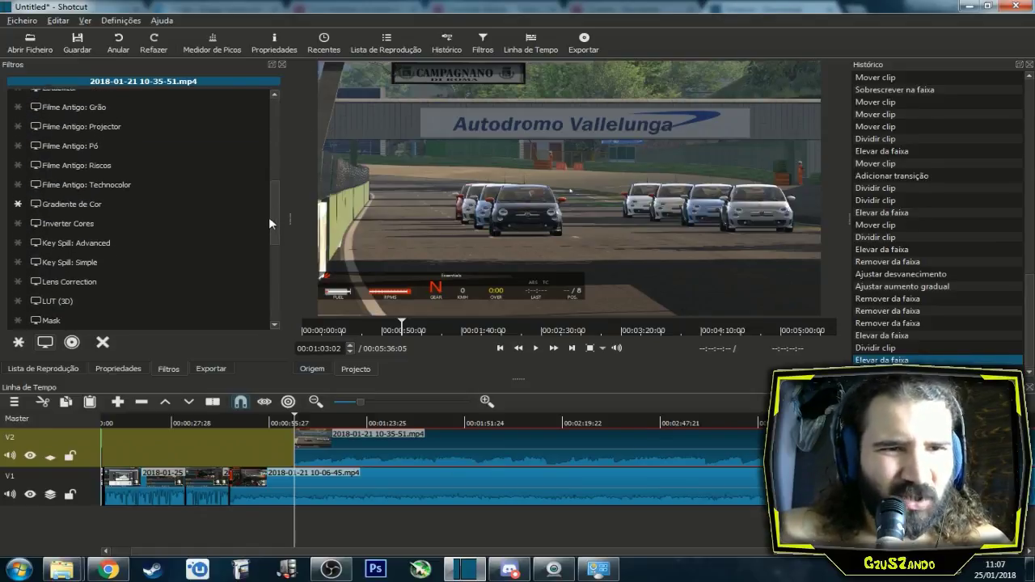
{"action": "left_click", "coordinate": [121, 20]}
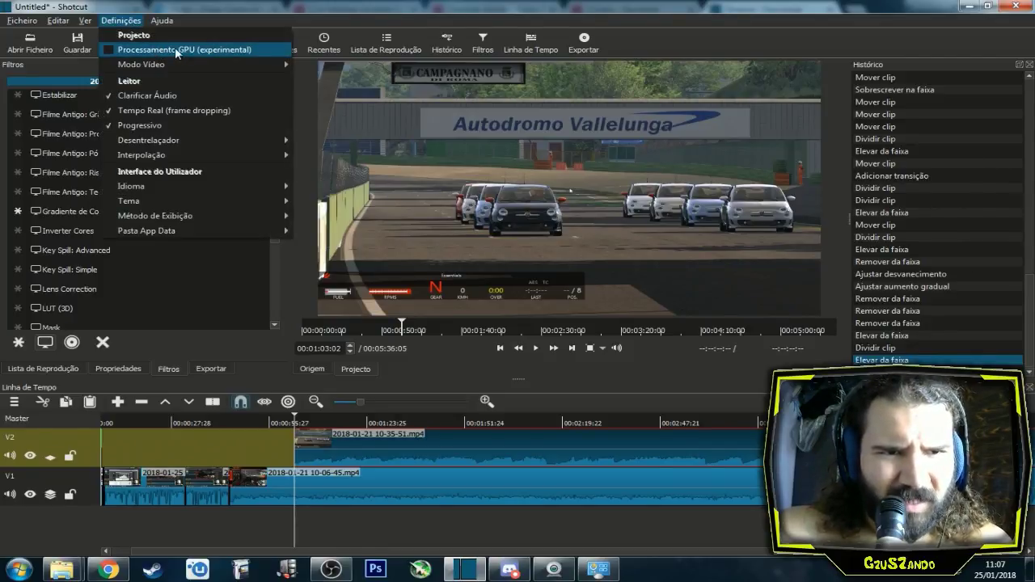
{"action": "left_click", "coordinate": [184, 10]}
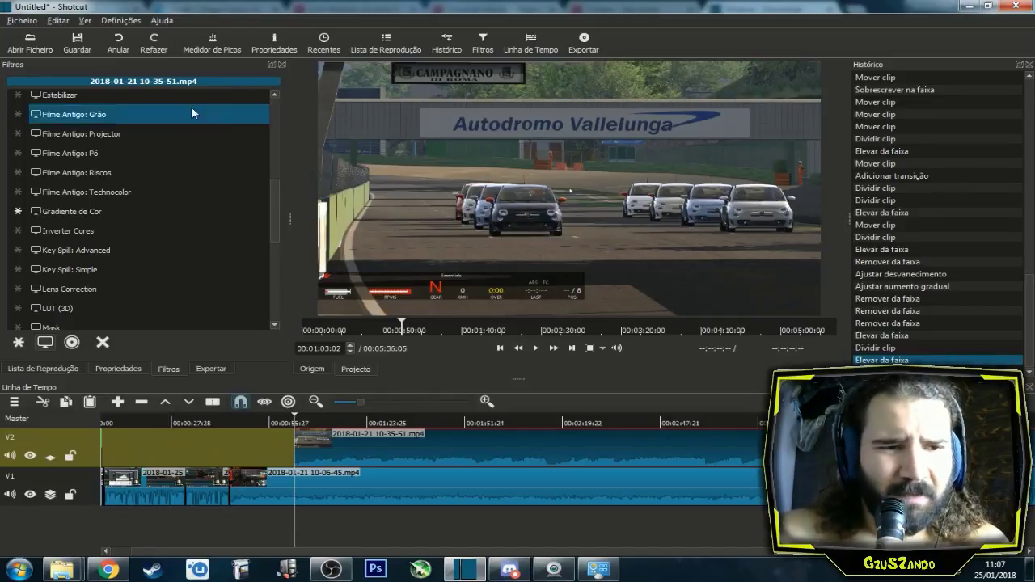
Alternate between the favourite, video and audio filter lists, then read through the video filters as far as Nitidez.
{"action": "left_click", "coordinate": [18, 343]}
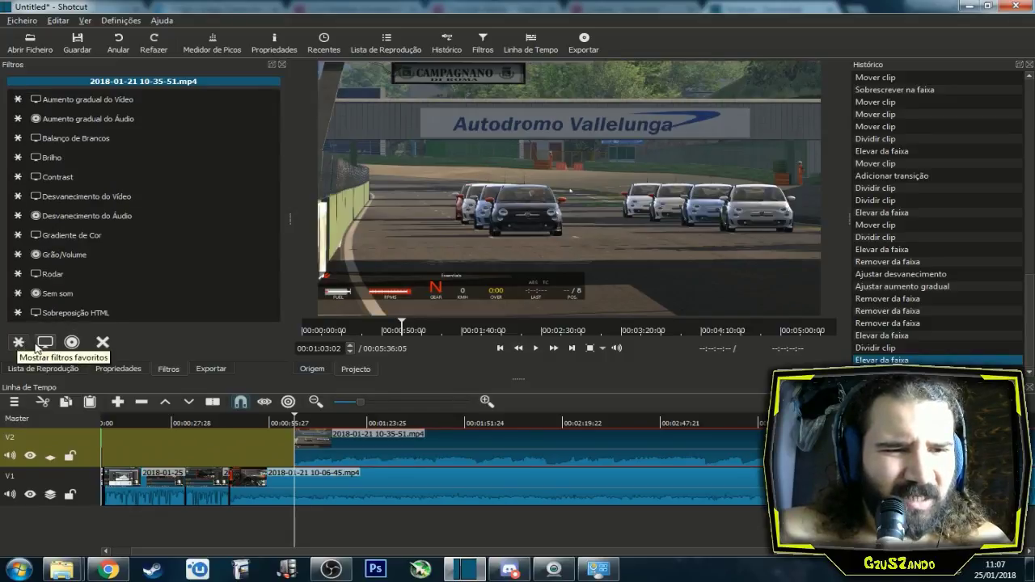
{"action": "left_click", "coordinate": [44, 342]}
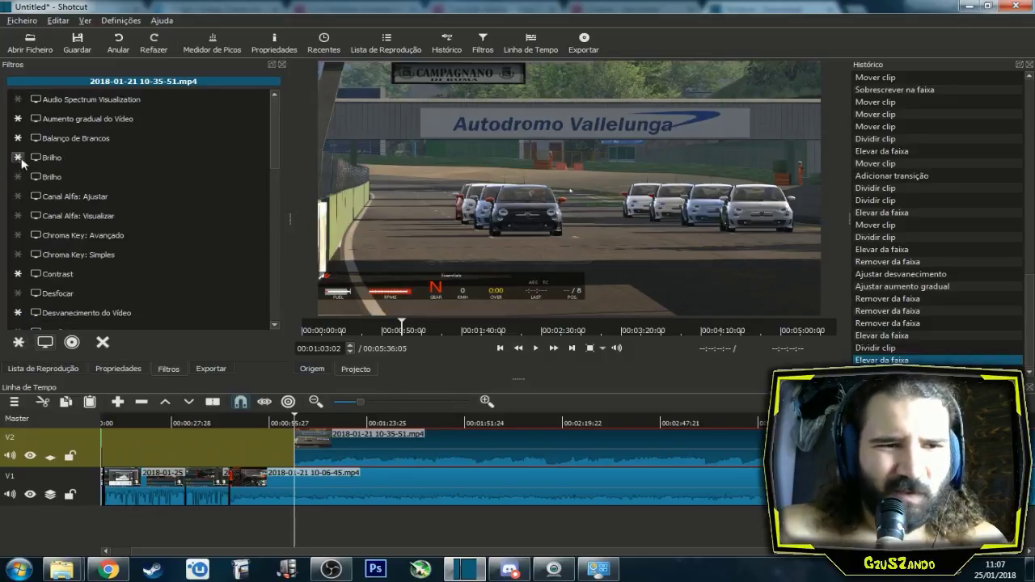
{"action": "left_click", "coordinate": [20, 342]}
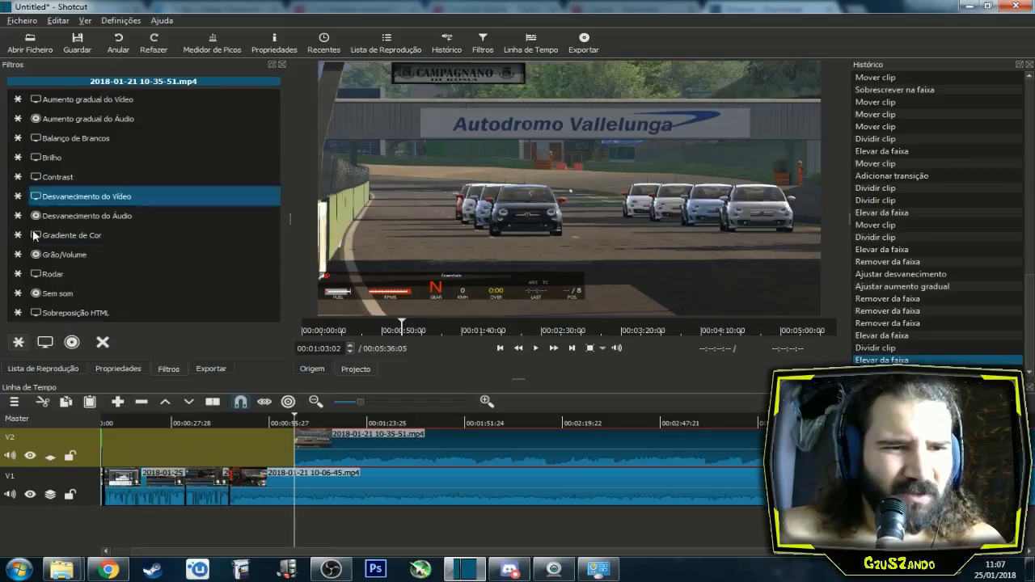
{"action": "left_click", "coordinate": [45, 342]}
{"action": "left_click", "coordinate": [72, 342]}
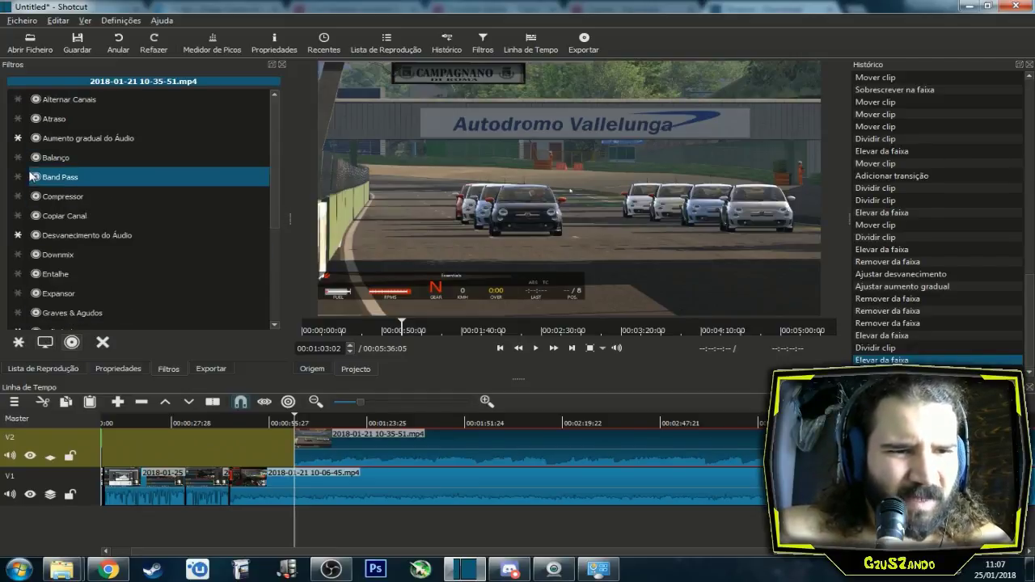
{"action": "left_click", "coordinate": [46, 342]}
{"action": "left_click", "coordinate": [72, 342]}
{"action": "left_click", "coordinate": [49, 345]}
{"action": "left_click", "coordinate": [71, 342]}
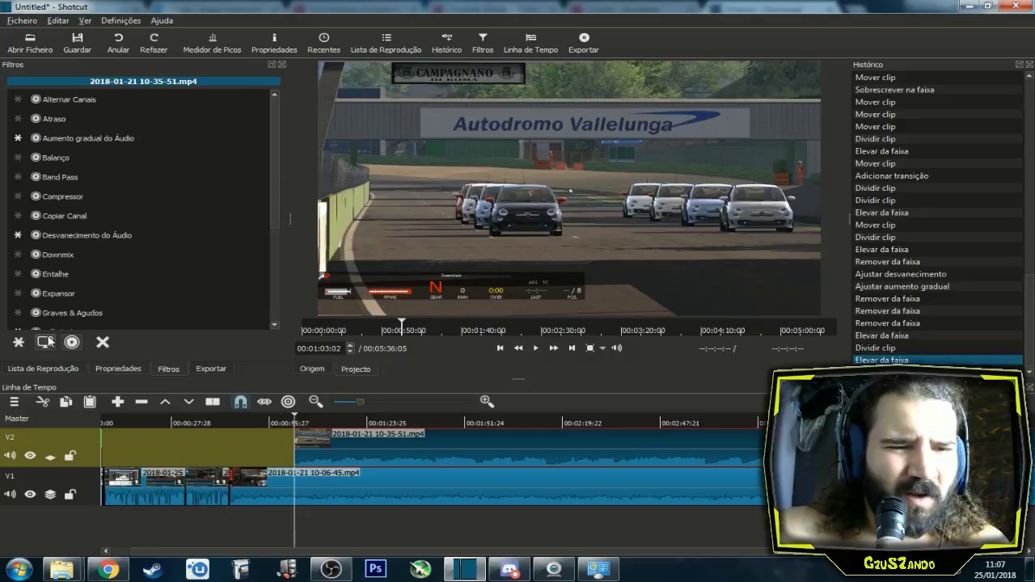
{"action": "left_click", "coordinate": [46, 342]}
{"action": "left_click", "coordinate": [72, 342]}
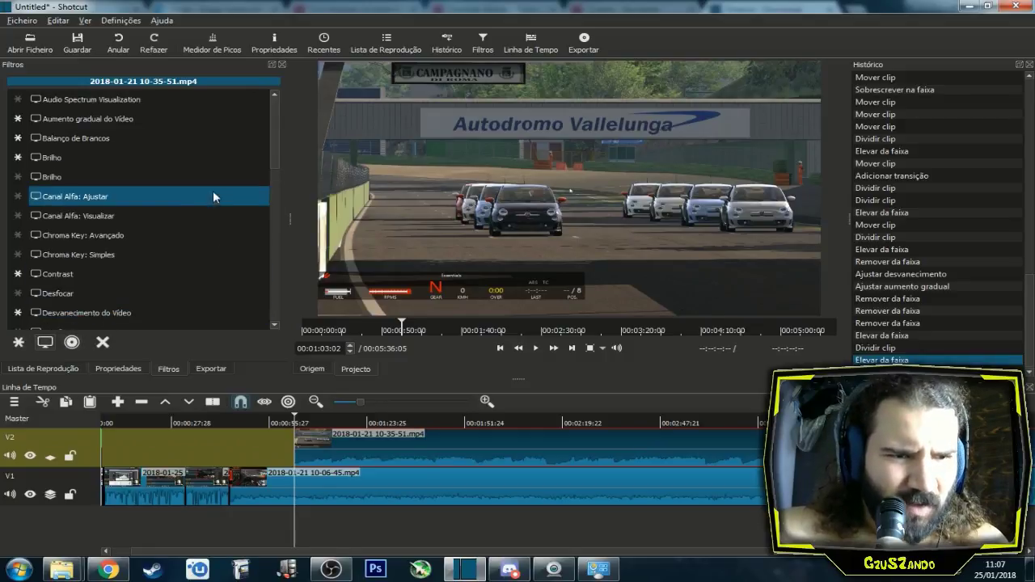
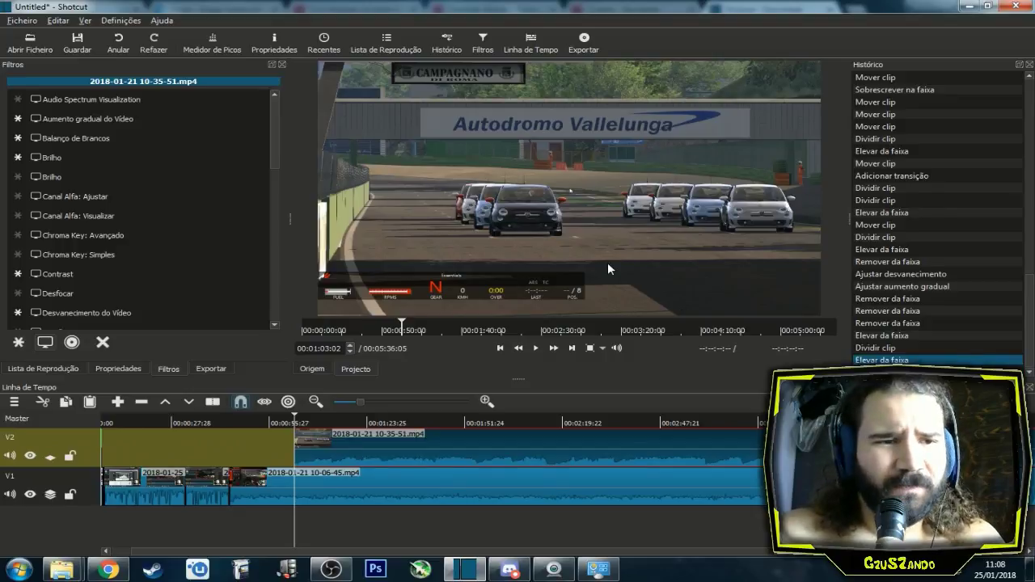
{"action": "left_click_drag", "start_coordinate": [272, 117], "coordinate": [278, 170]}
{"action": "scroll", "coordinate": [278, 171], "scroll_direction": "down", "scroll_amount": 4}
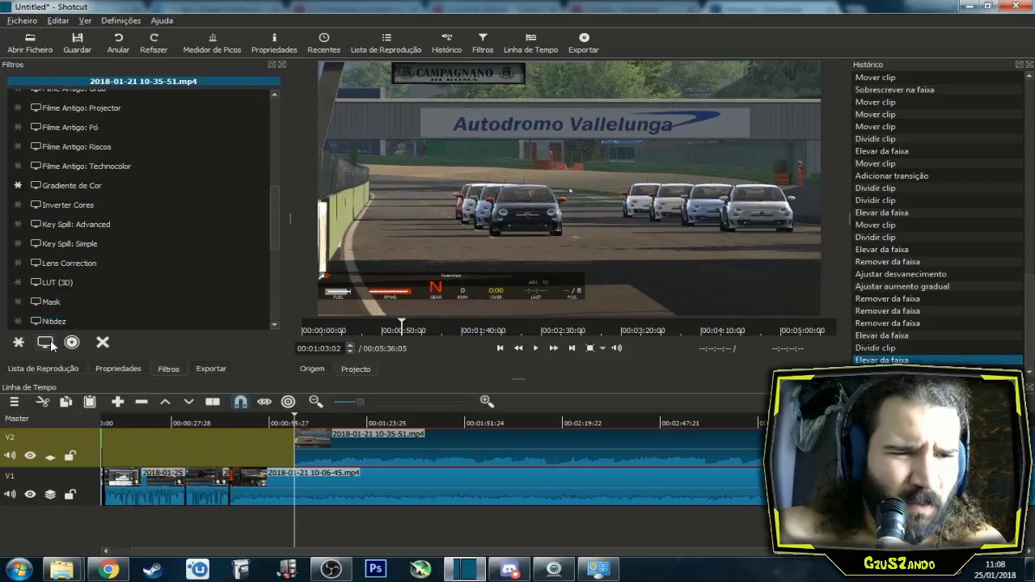
Switch to OBS and hide the CAM Face and borda cam sources.
{"action": "left_click_drag", "start_coordinate": [275, 240], "coordinate": [273, 280]}
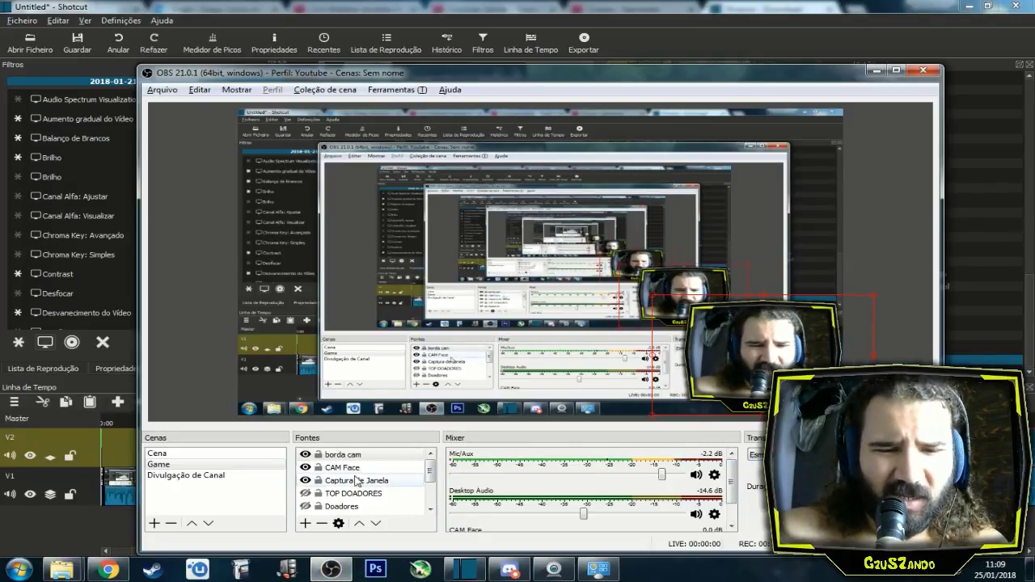
{"action": "left_click", "coordinate": [306, 468]}
{"action": "left_click", "coordinate": [306, 480]}
{"action": "left_click", "coordinate": [305, 481]}
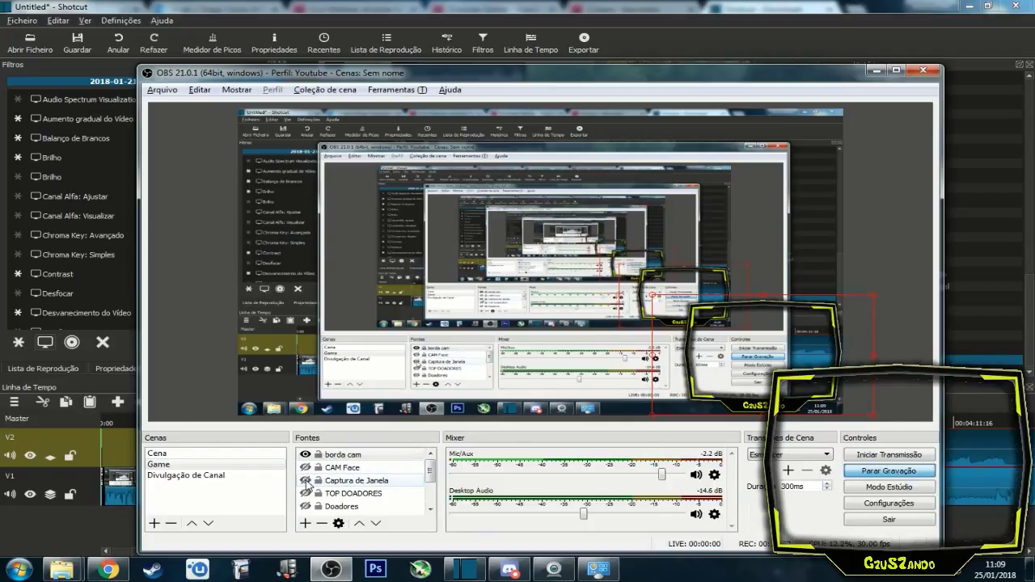
{"action": "left_click", "coordinate": [306, 480]}
{"action": "left_click", "coordinate": [306, 454]}
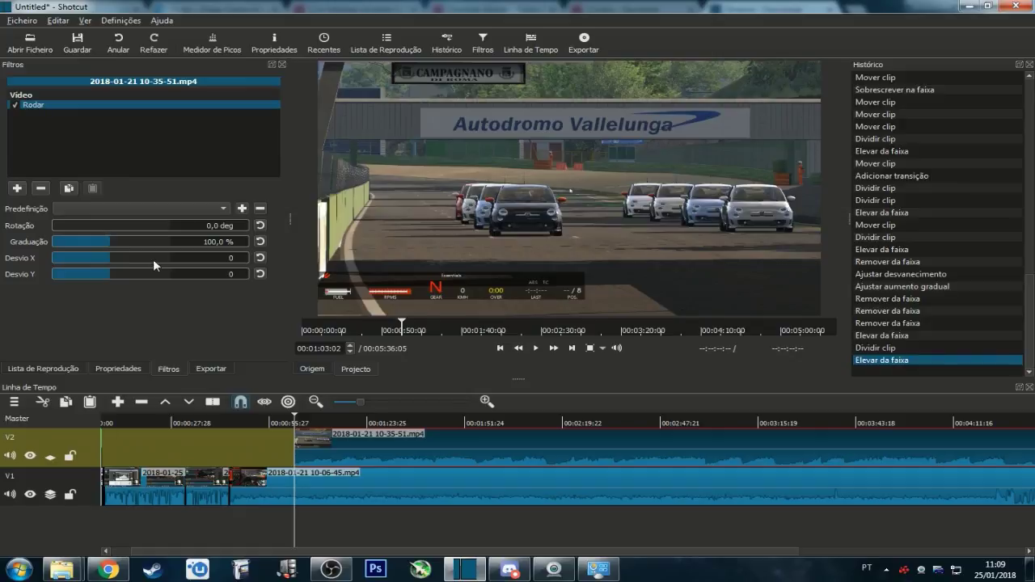
Try shrinking the V2 clip with the Rodar filter to a Graduação of 56,0 % and Desvio X of -202, and remove the filter.
{"action": "left_click_drag", "start_coordinate": [108, 242], "coordinate": [93, 241]}
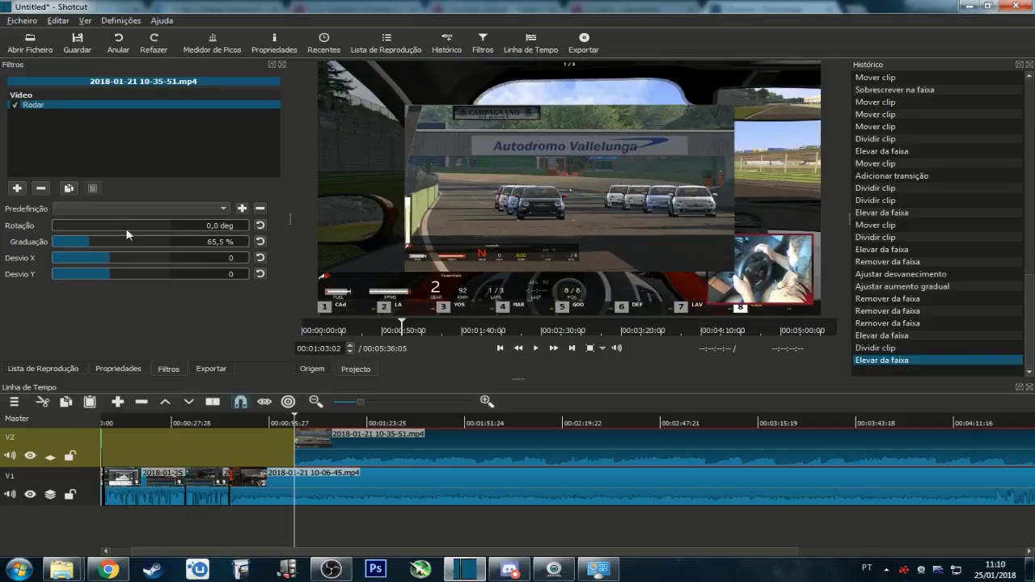
{"action": "mouse_move", "coordinate": [94, 243]}
{"action": "left_mouse_down"}
{"action": "mouse_move", "coordinate": [126, 260]}
{"action": "mouse_move", "coordinate": [99, 269]}
{"action": "mouse_move", "coordinate": [111, 260]}
{"action": "mouse_move", "coordinate": [86, 244]}
{"action": "left_mouse_up"}
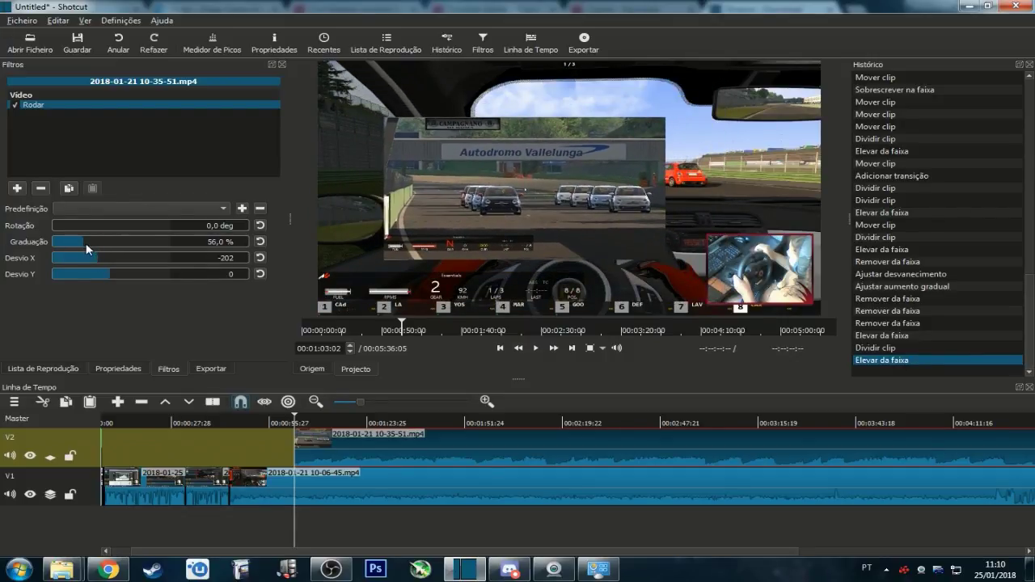
{"action": "left_click", "coordinate": [41, 187]}
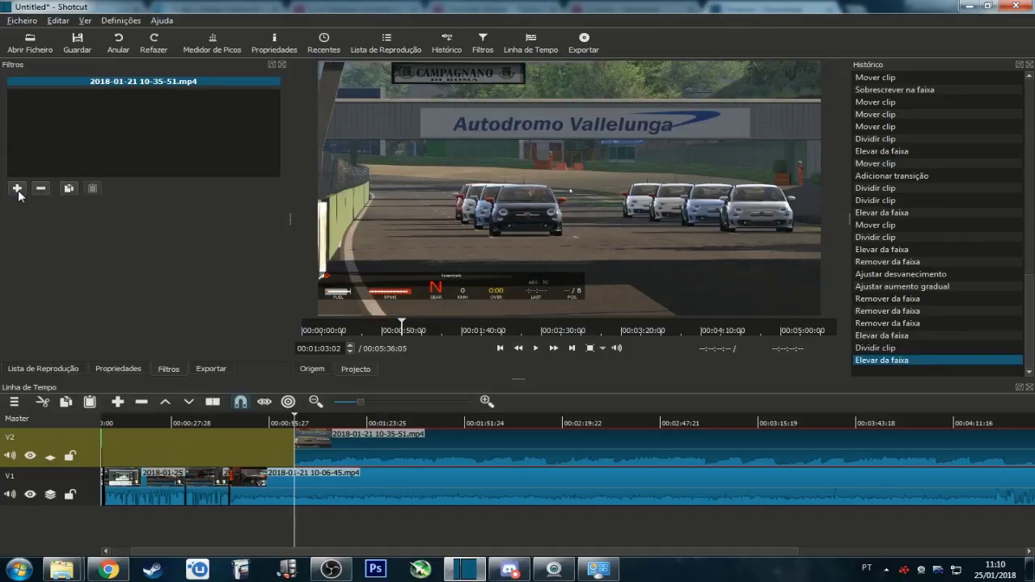
{"action": "left_click", "coordinate": [17, 188]}
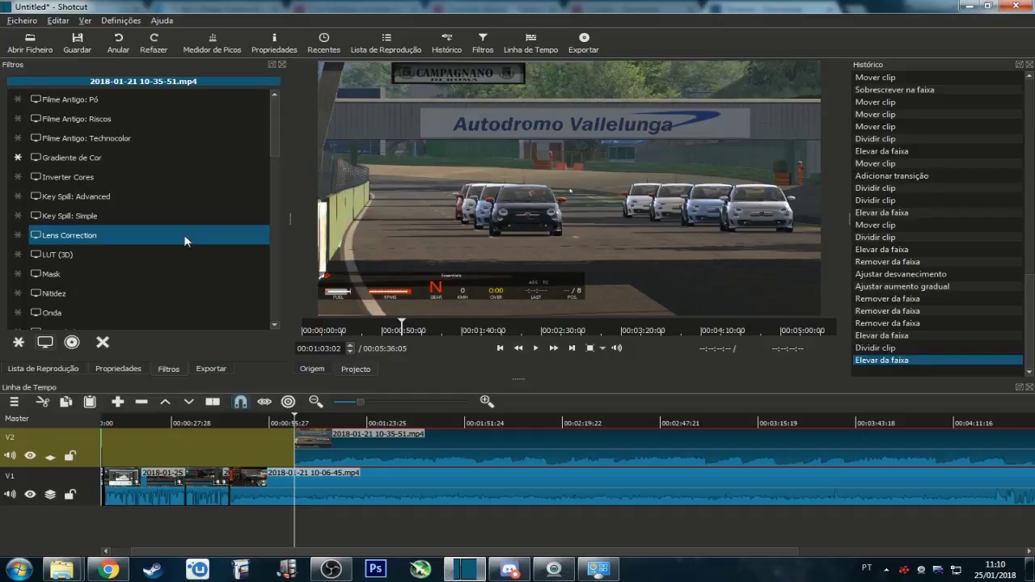
{"action": "left_click_drag", "start_coordinate": [273, 143], "coordinate": [274, 310]}
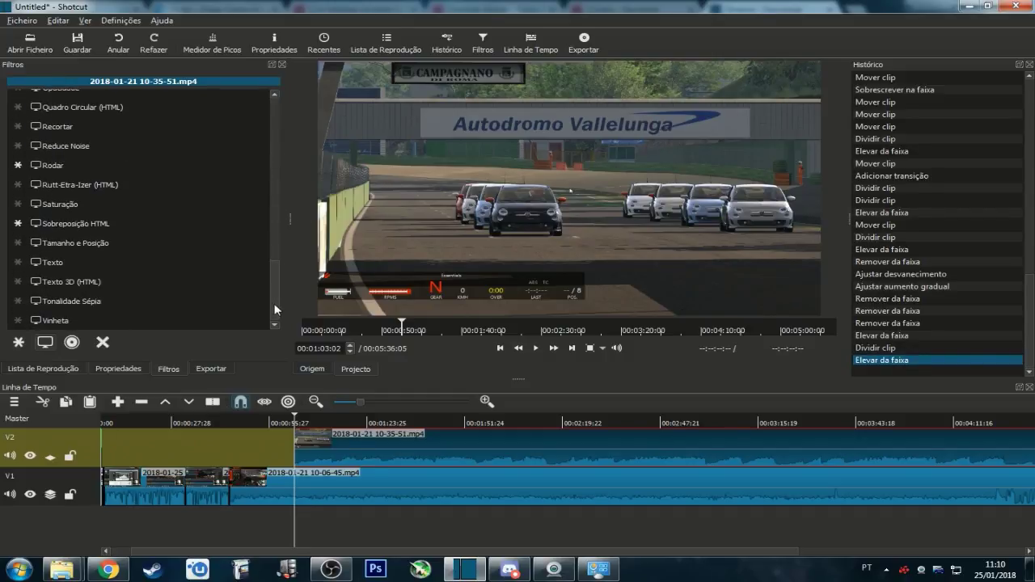
{"action": "left_click", "coordinate": [102, 244]}
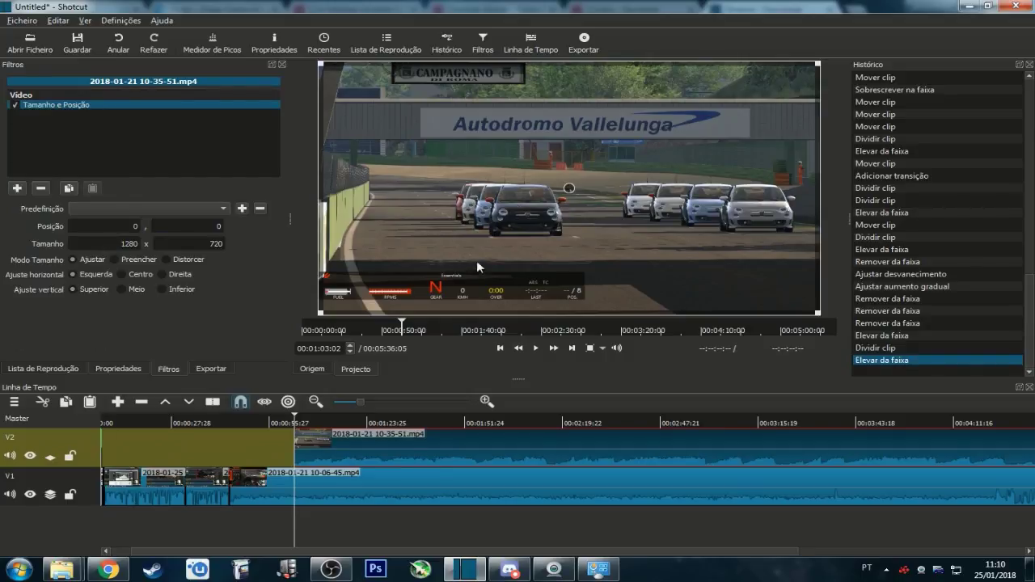
Try resizing the V2 overlay freehand in the preview to about 490 x 307 at position 144, 413, and move it higher in the frame.
{"action": "left_click_drag", "start_coordinate": [324, 65], "coordinate": [376, 88]}
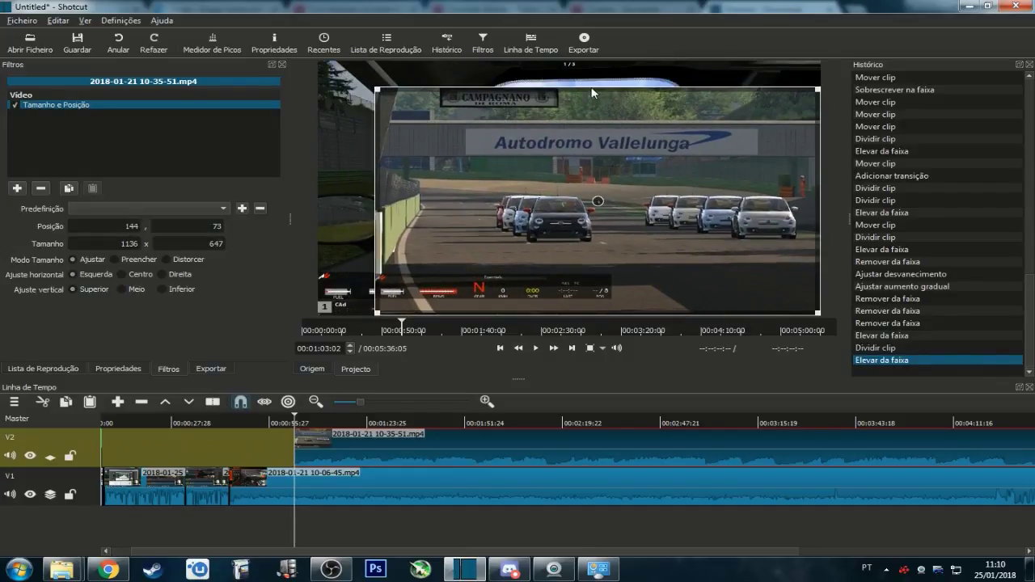
{"action": "left_click_drag", "start_coordinate": [817, 89], "coordinate": [697, 115]}
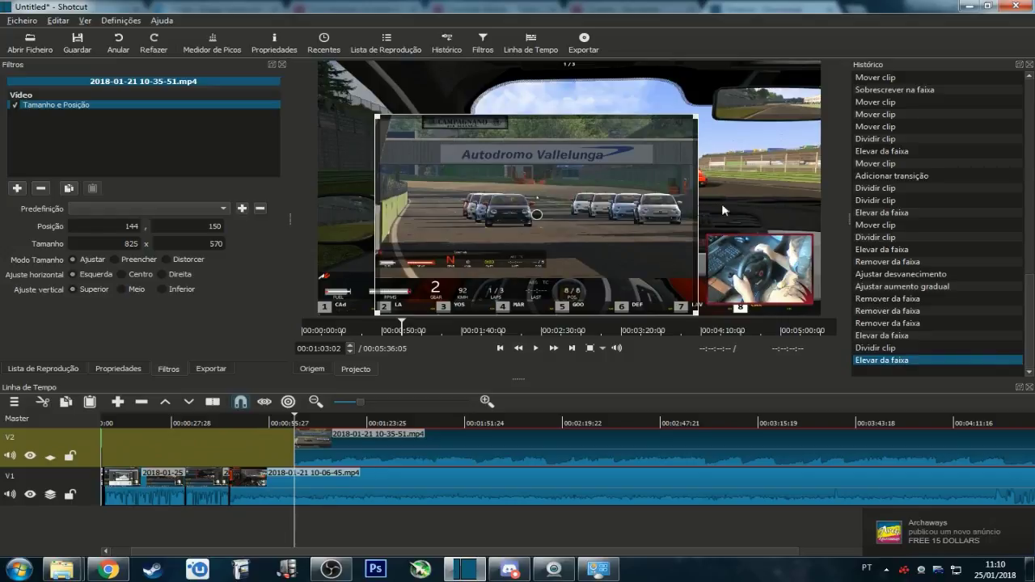
{"action": "left_click_drag", "start_coordinate": [697, 116], "coordinate": [564, 211]}
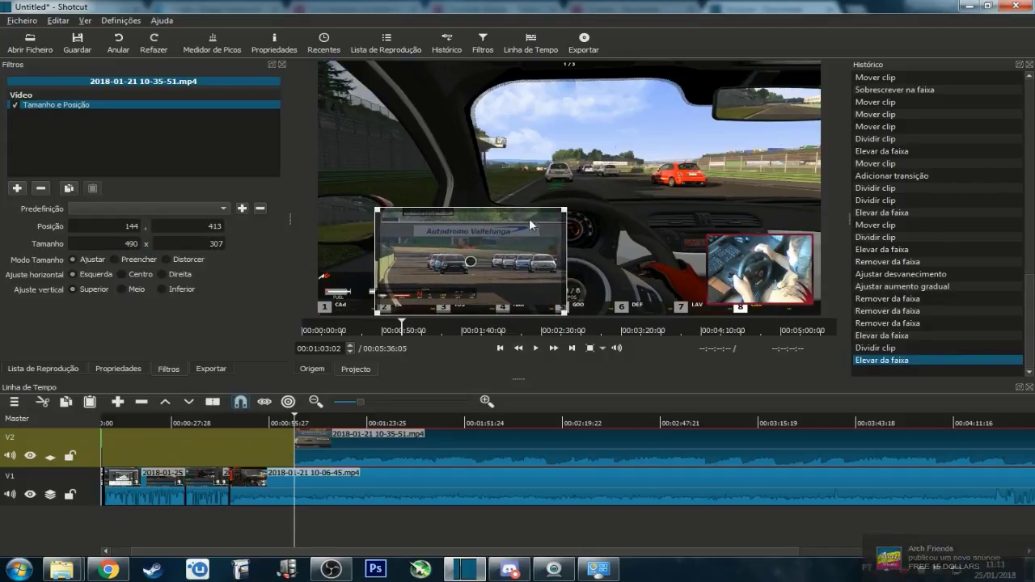
{"action": "left_click_drag", "start_coordinate": [468, 262], "coordinate": [461, 178]}
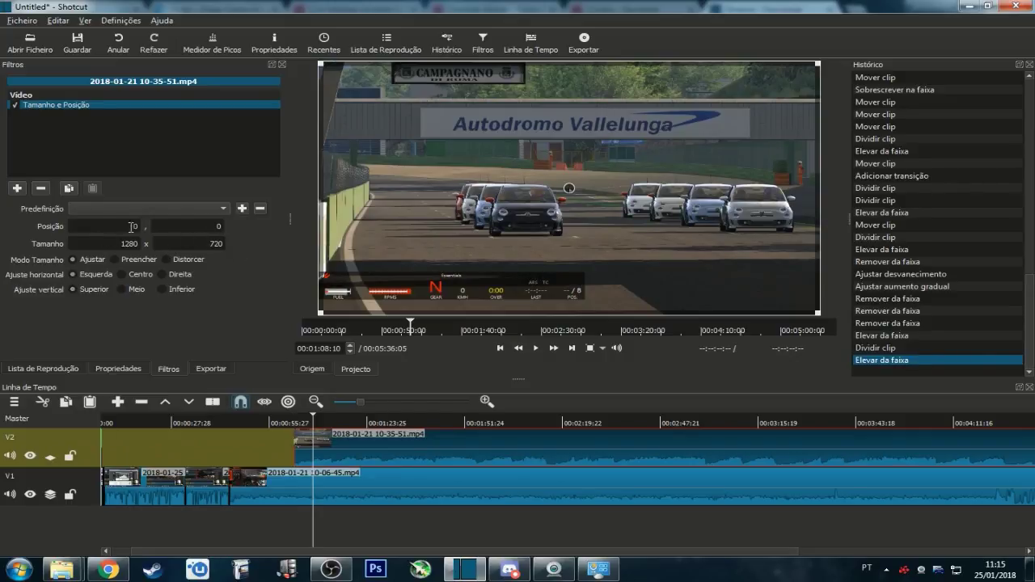
Apply the Inferior Esquerda preset to the V2 overlay and set its size to 435 x 250.
{"action": "left_click", "coordinate": [222, 209]}
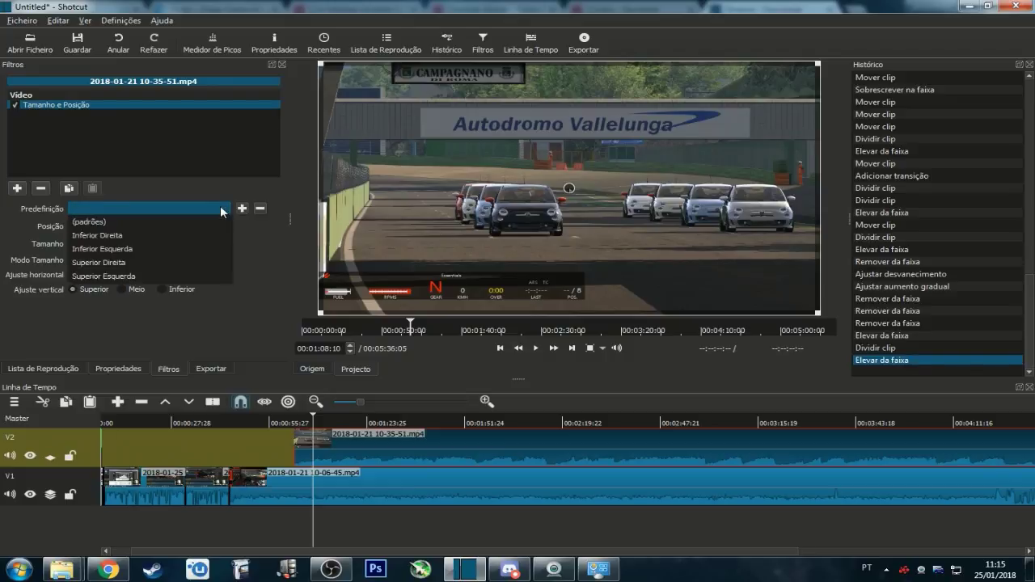
{"action": "left_click", "coordinate": [175, 246]}
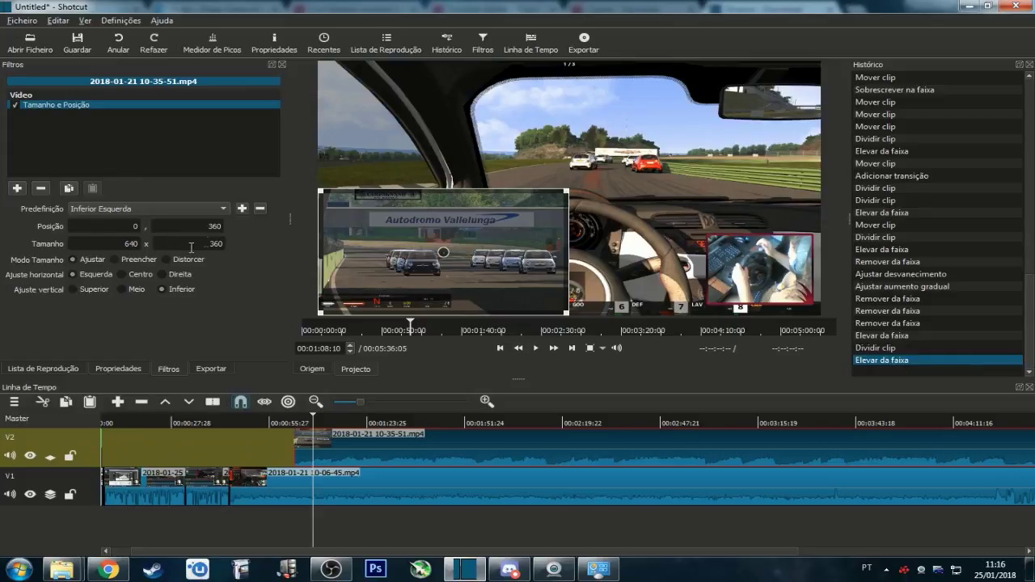
{"action": "double_click", "coordinate": [124, 242]}
{"action": "type", "text": "435"}
{"action": "key", "text": "Tab"}
{"action": "type", "text": "249"}
{"action": "type", "text": "250"}
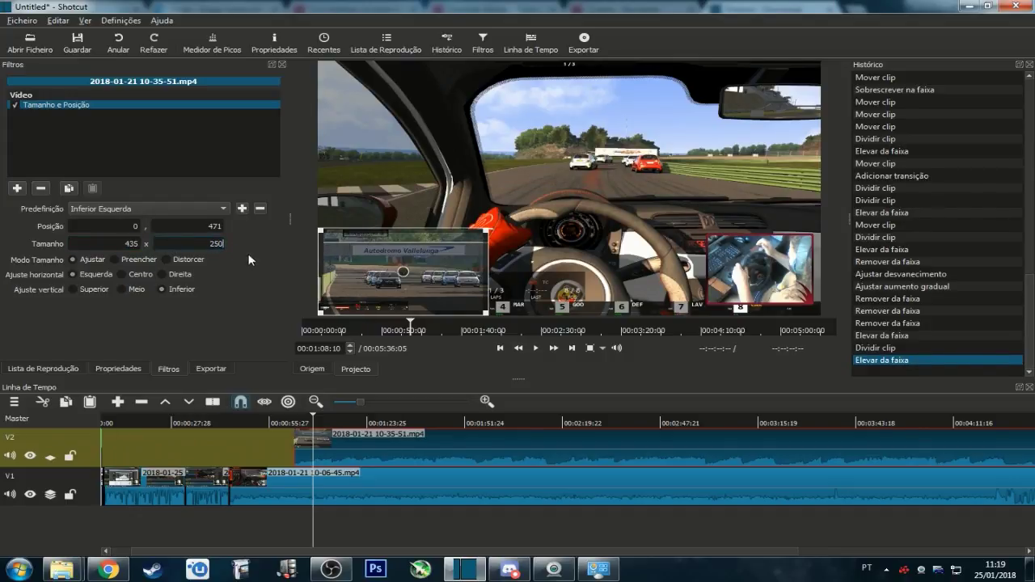
{"action": "left_click", "coordinate": [127, 245]}
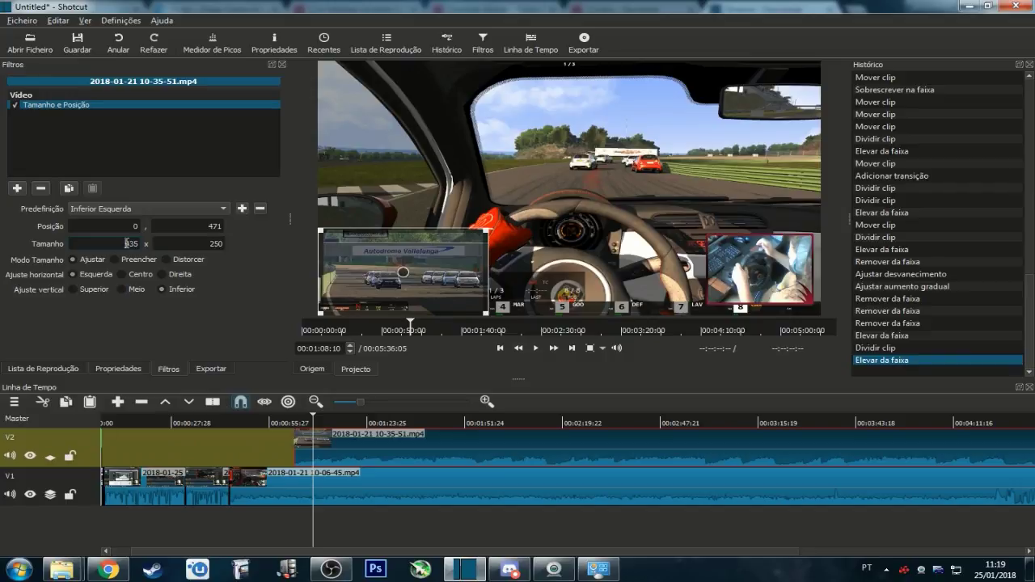
Alternate between the V1 and V2 clips to compare their filters, and nudge the V2 overlay to position -2, 470 in the preview.
{"action": "left_click", "coordinate": [455, 492]}
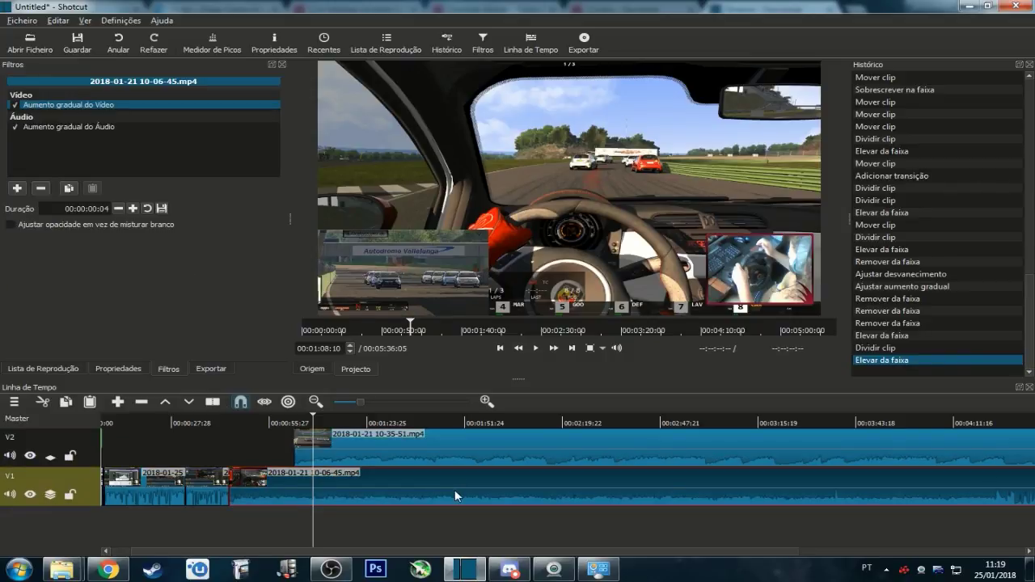
{"action": "left_click", "coordinate": [462, 455]}
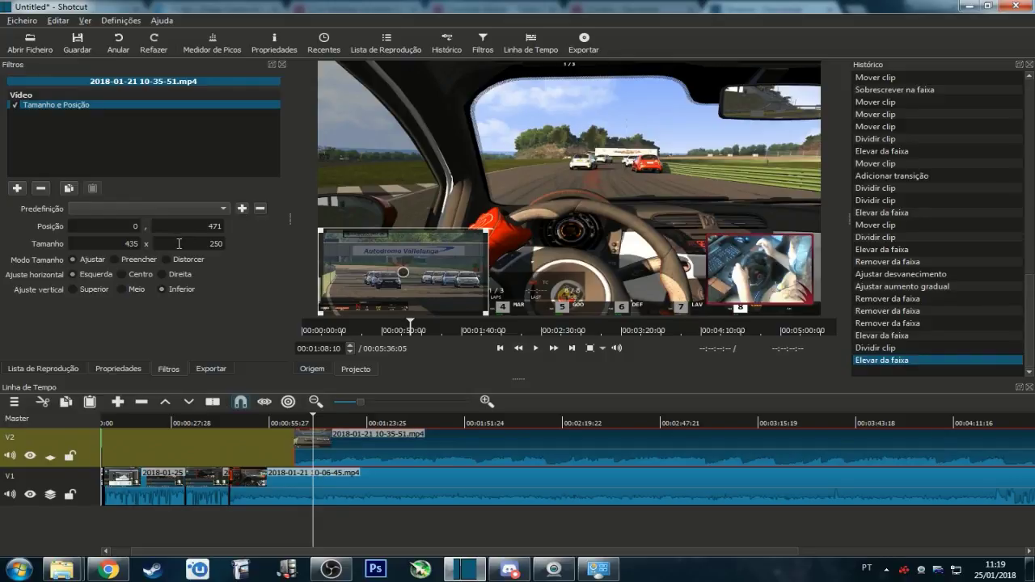
{"action": "left_click", "coordinate": [392, 491]}
{"action": "left_click", "coordinate": [405, 461]}
{"action": "left_click_drag", "start_coordinate": [399, 268], "coordinate": [401, 270]}
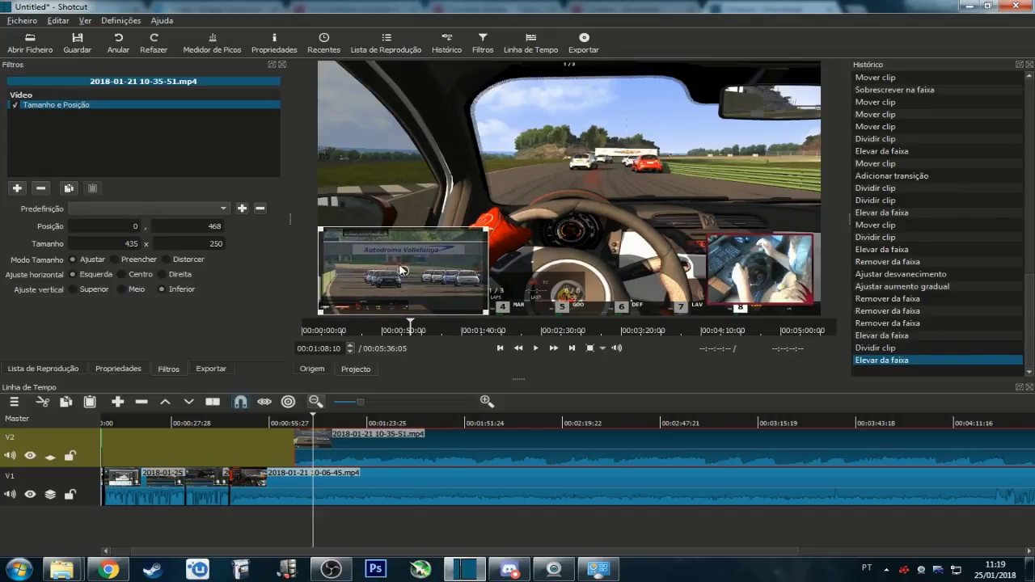
{"action": "left_click_drag", "start_coordinate": [402, 271], "coordinate": [400, 271]}
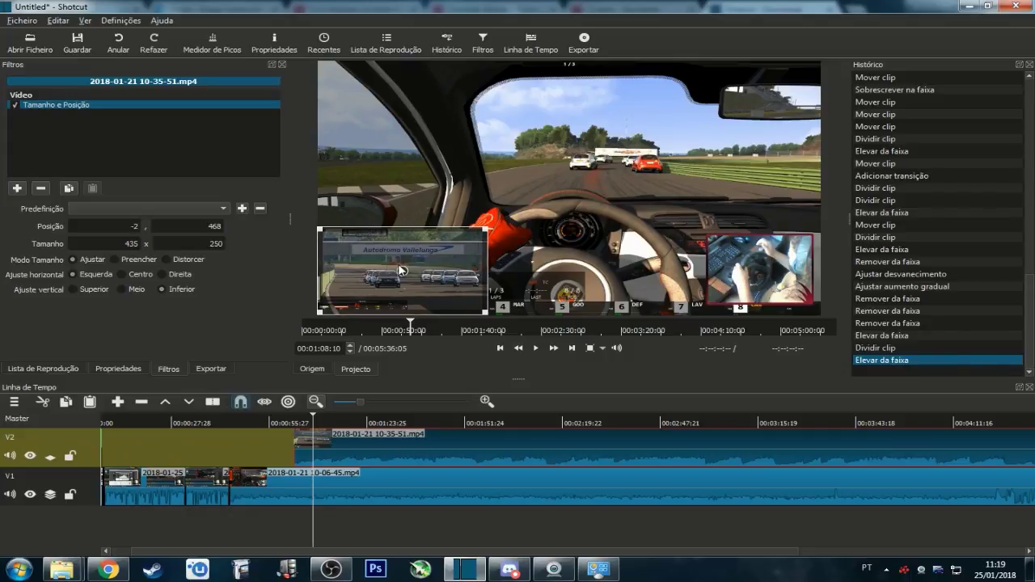
{"action": "left_click_drag", "start_coordinate": [401, 271], "coordinate": [401, 272]}
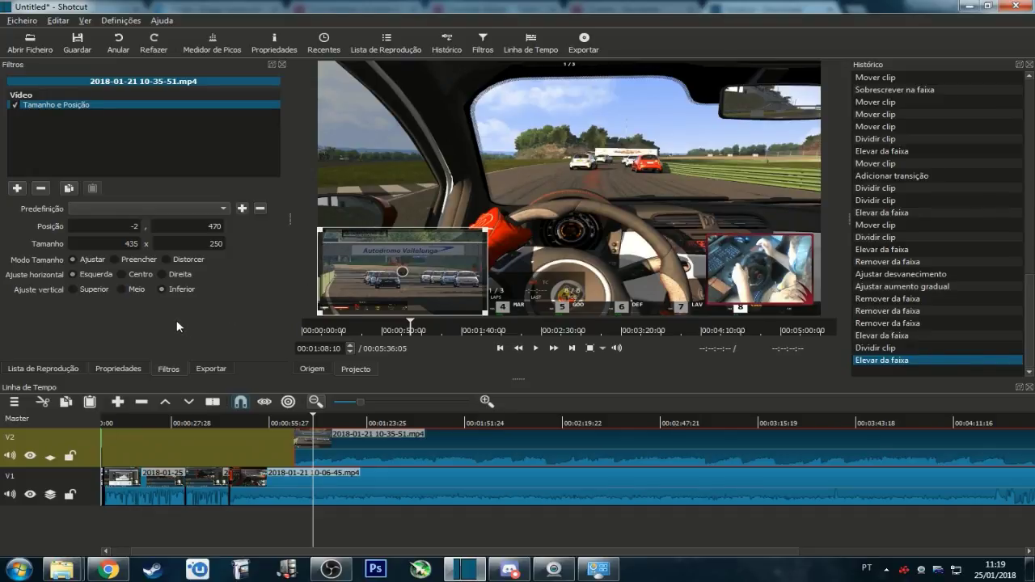
{"action": "left_click", "coordinate": [405, 487]}
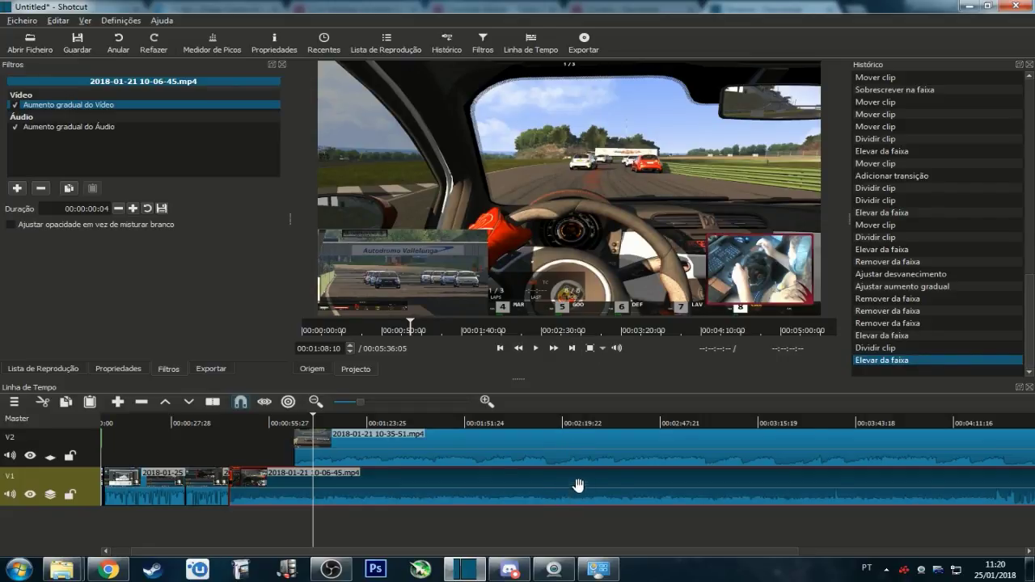
{"action": "left_click", "coordinate": [585, 456]}
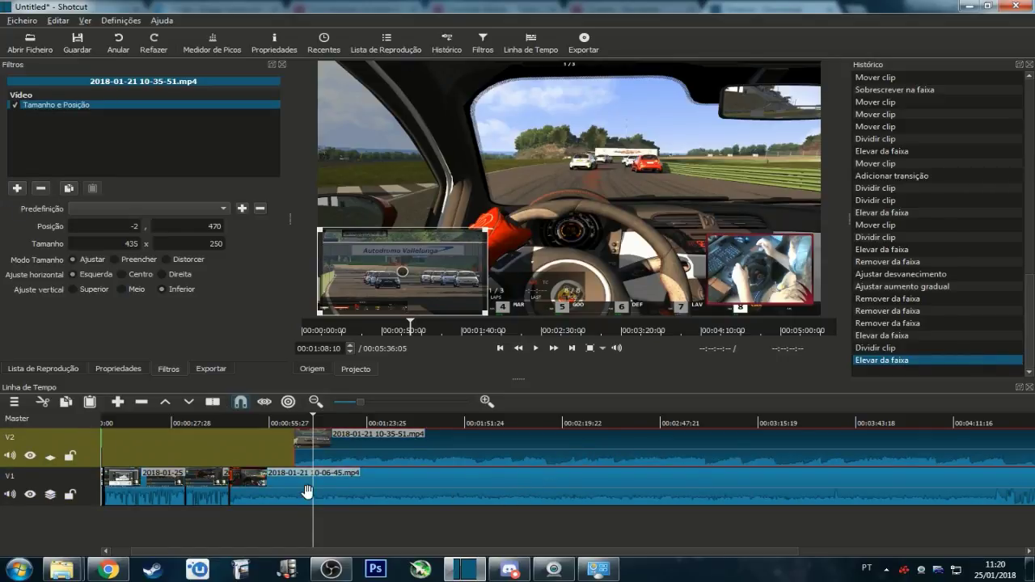
{"action": "scroll", "coordinate": [329, 553], "scroll_direction": "left", "scroll_amount": 2}
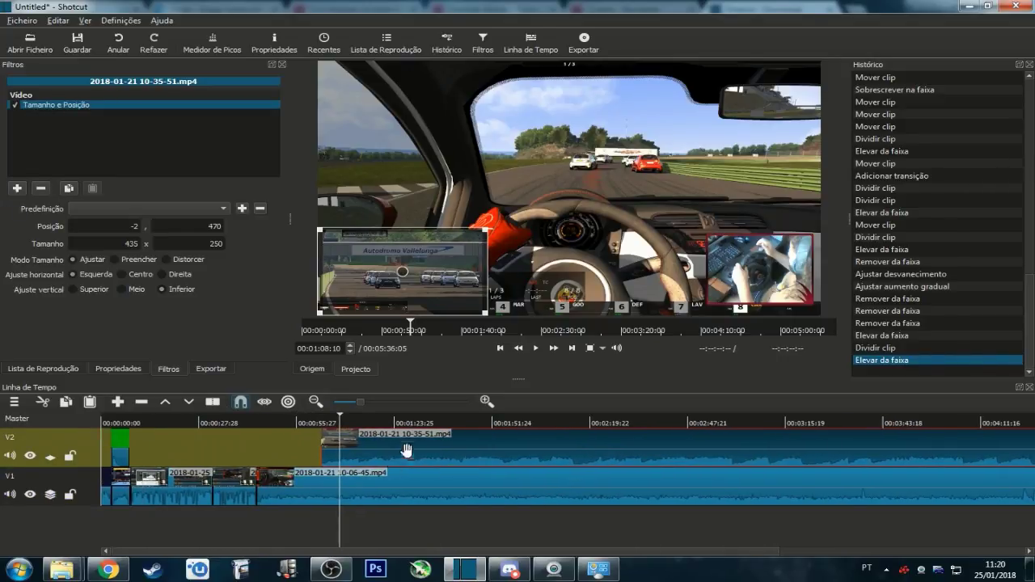
{"action": "left_click_drag", "start_coordinate": [434, 447], "coordinate": [500, 448]}
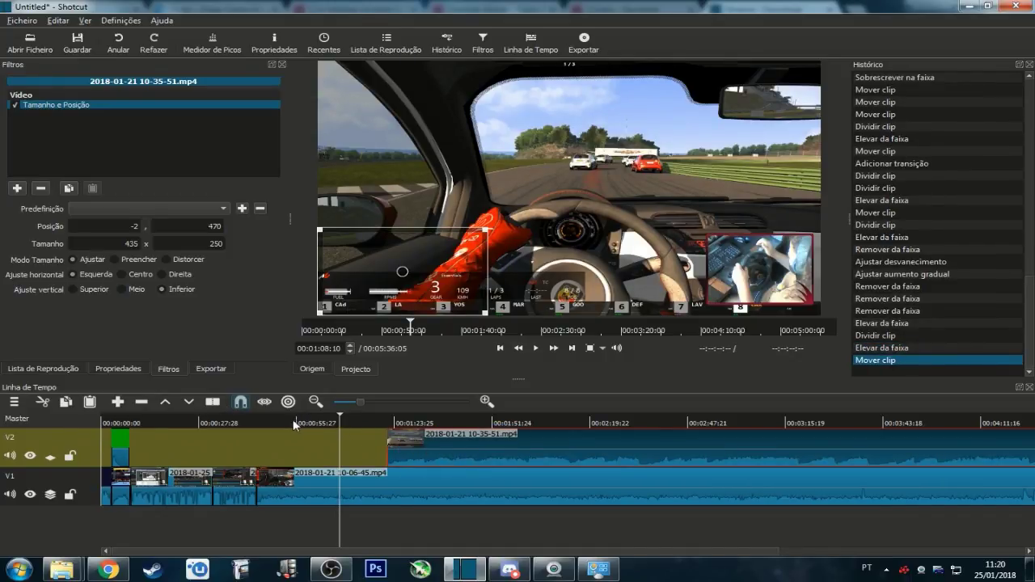
{"action": "left_click", "coordinate": [263, 416]}
{"action": "left_click_drag", "start_coordinate": [360, 401], "coordinate": [384, 402]}
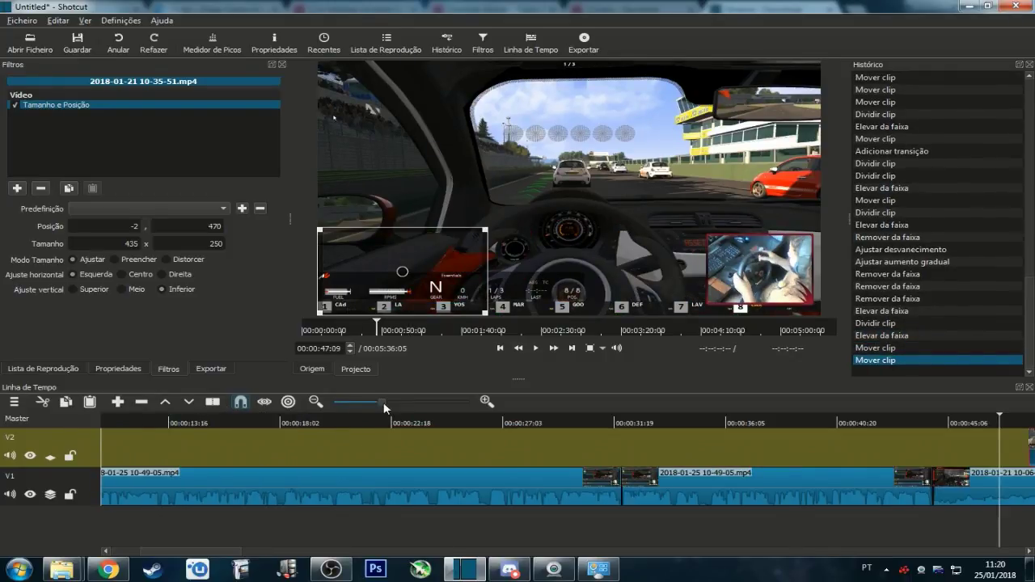
{"action": "left_click_drag", "start_coordinate": [230, 553], "coordinate": [292, 555]}
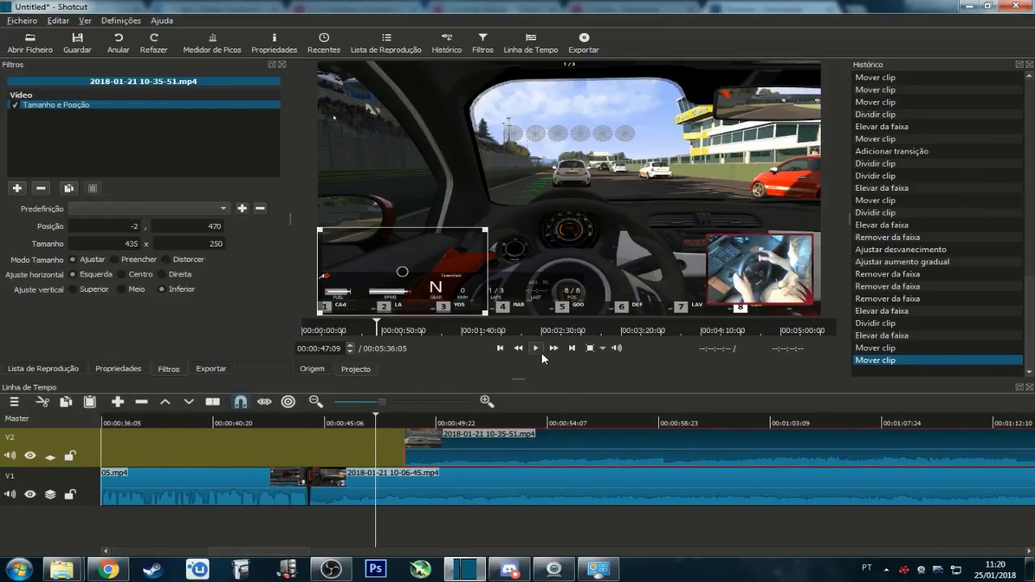
Preview the overlay against the V1 footage, shift the V2 clip 00:02:10 later to synchronise the race start, and play it again.
{"action": "left_click", "coordinate": [537, 352]}
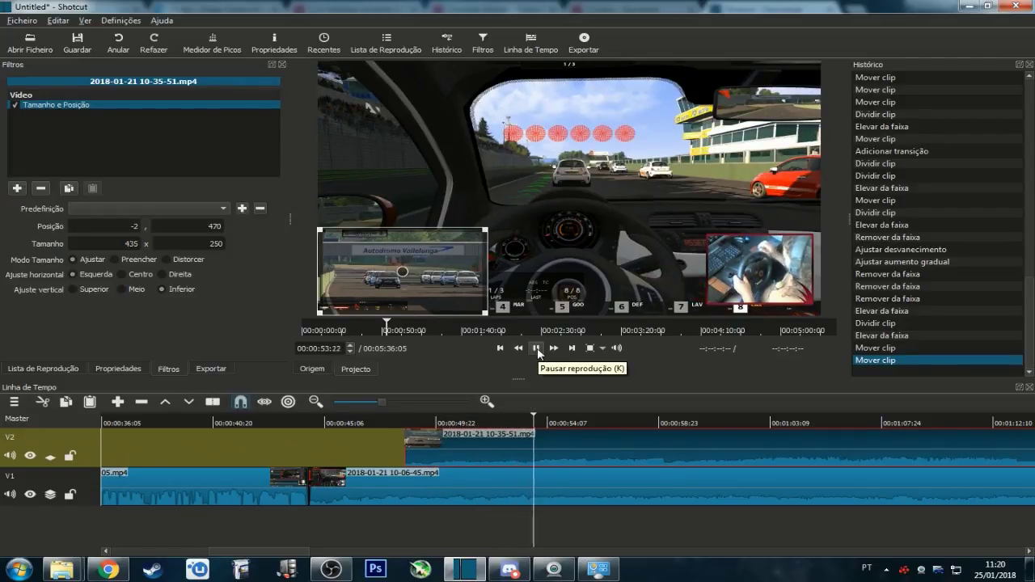
{"action": "left_click", "coordinate": [536, 348]}
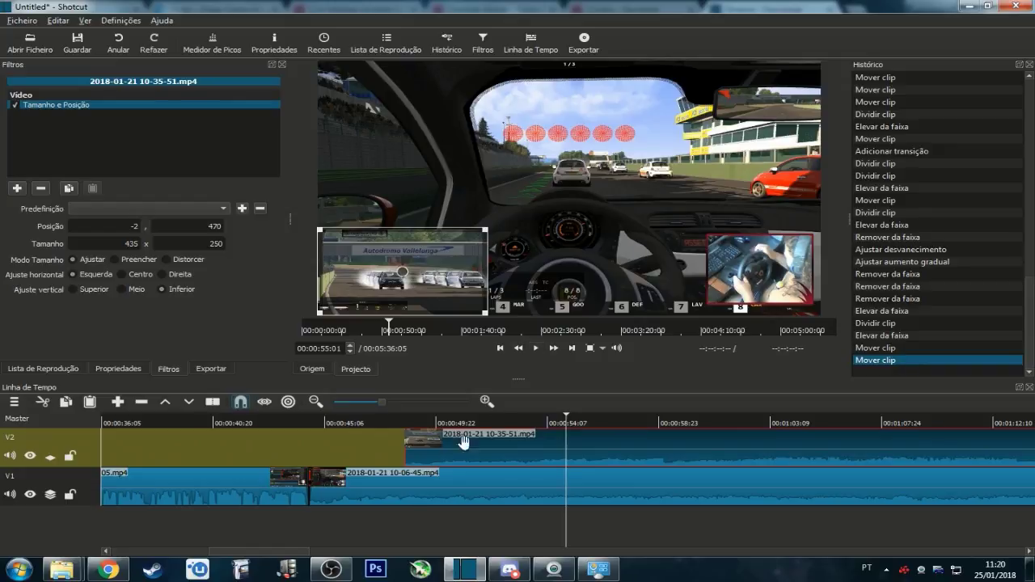
{"action": "scroll", "coordinate": [310, 553], "scroll_direction": "right", "scroll_amount": 2}
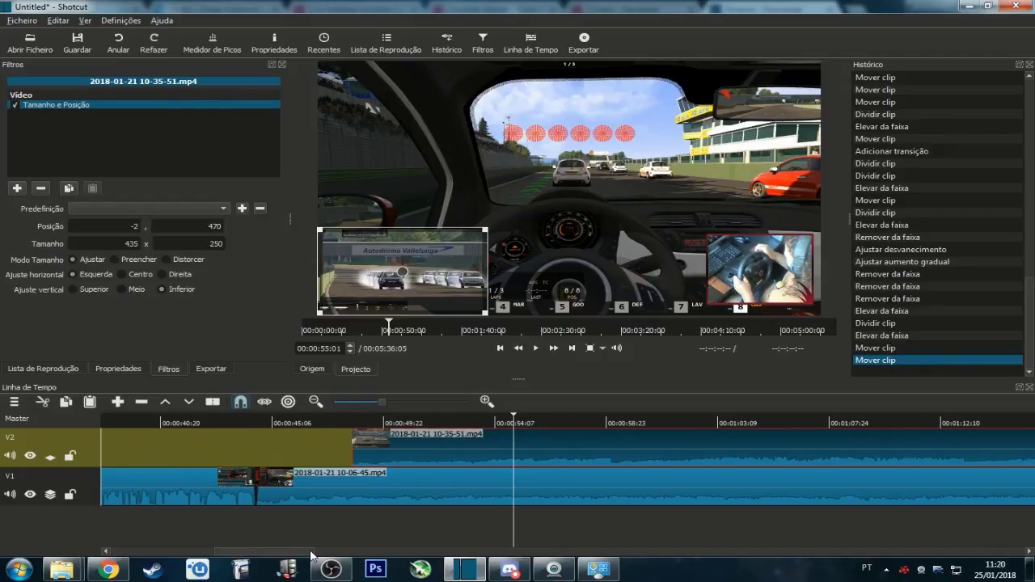
{"action": "left_click_drag", "start_coordinate": [310, 552], "coordinate": [308, 553]}
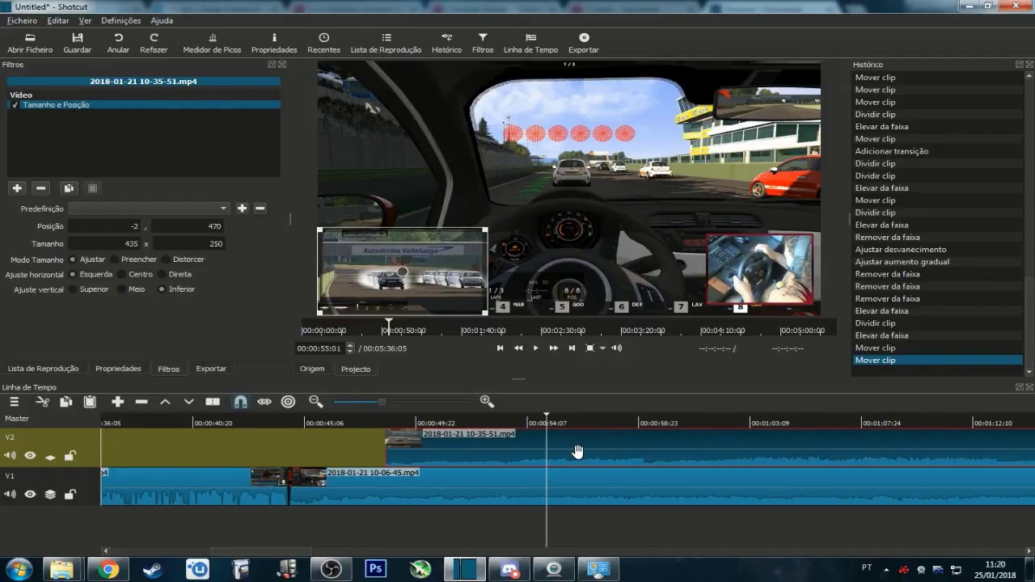
{"action": "left_click_drag", "start_coordinate": [582, 452], "coordinate": [642, 451]}
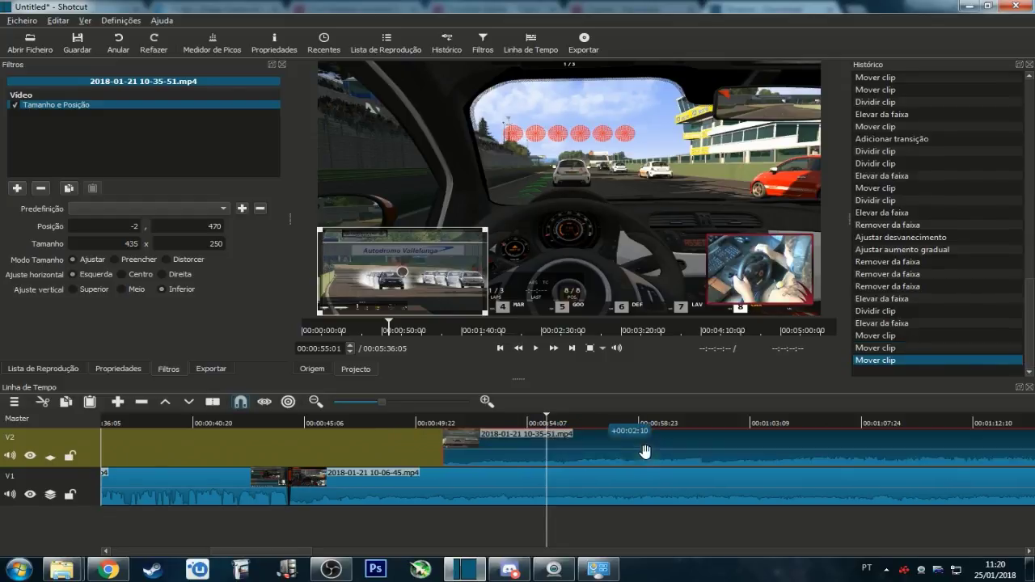
{"action": "left_click", "coordinate": [535, 348]}
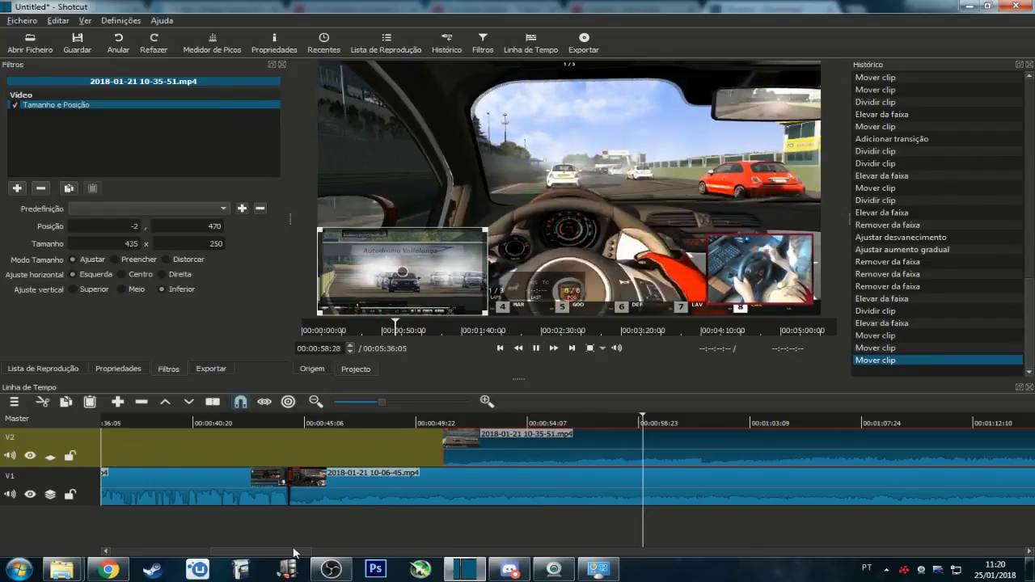
{"action": "left_click_drag", "start_coordinate": [294, 554], "coordinate": [315, 554]}
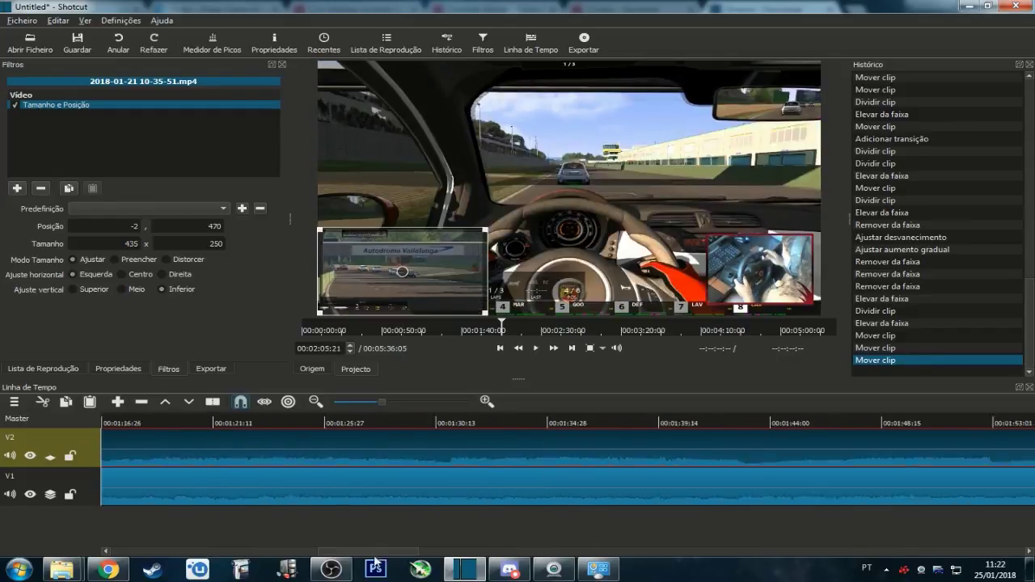
Try a fade-in at the start of the V2 overlay clip, preview it, and undo it.
{"action": "left_click_drag", "start_coordinate": [323, 555], "coordinate": [271, 558]}
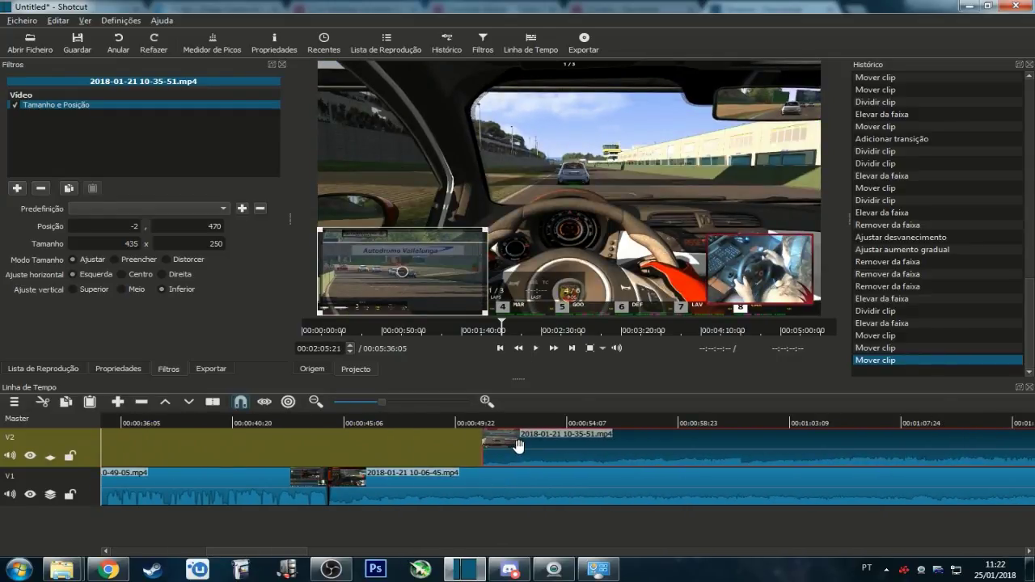
{"action": "mouse_move", "coordinate": [497, 444]}
{"action": "left_click_drag", "start_coordinate": [490, 433], "coordinate": [512, 441]}
{"action": "left_click", "coordinate": [465, 419]}
{"action": "left_click", "coordinate": [534, 348]}
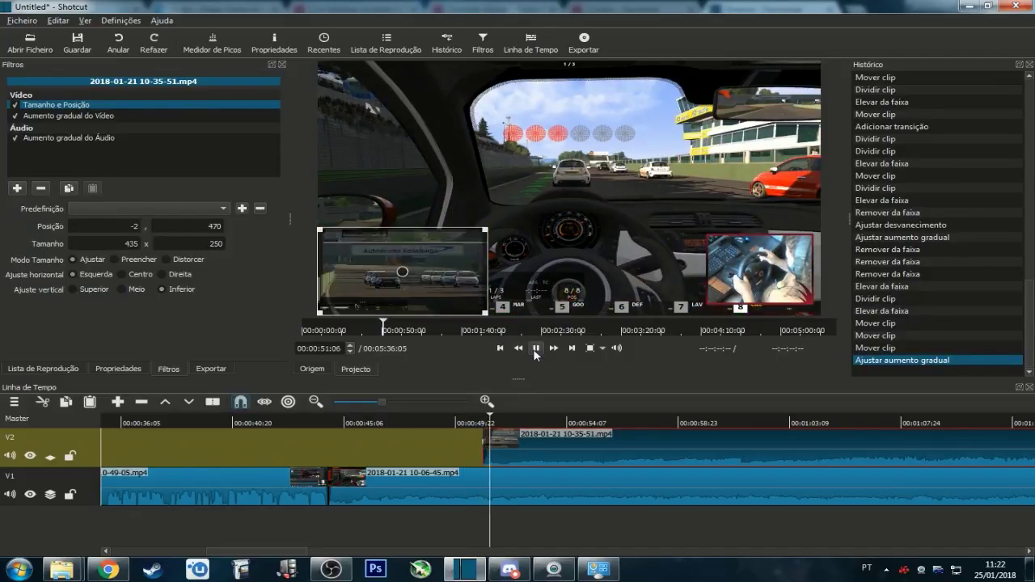
{"action": "left_click", "coordinate": [534, 348]}
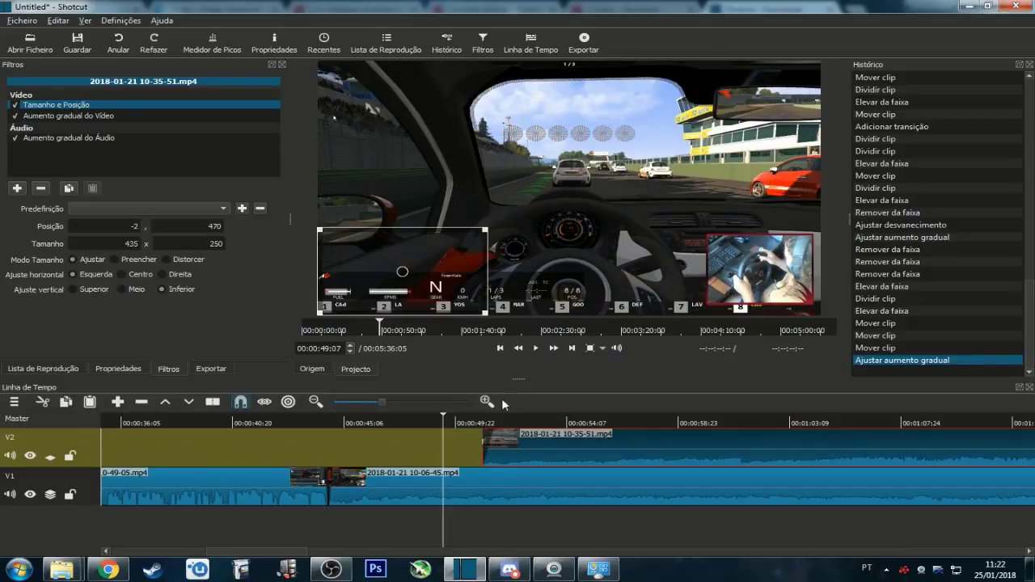
{"action": "left_click", "coordinate": [536, 349]}
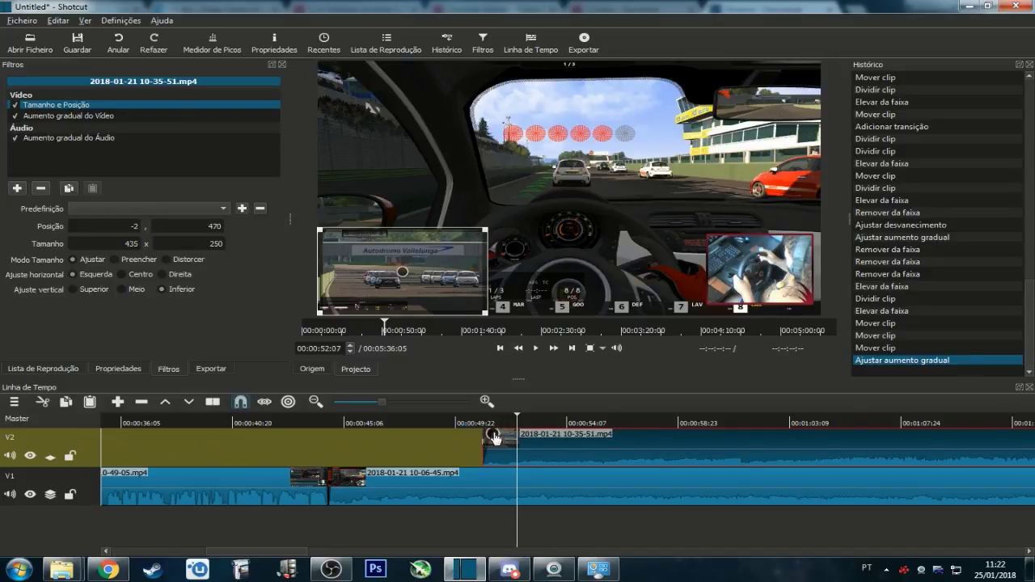
{"action": "key", "text": "ctrl+z"}
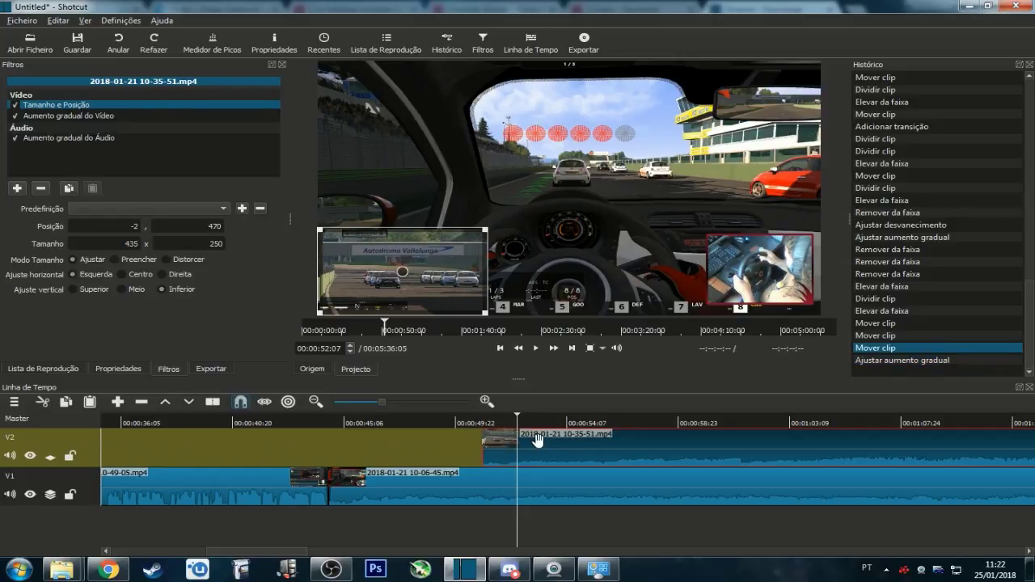
{"action": "left_click", "coordinate": [501, 418]}
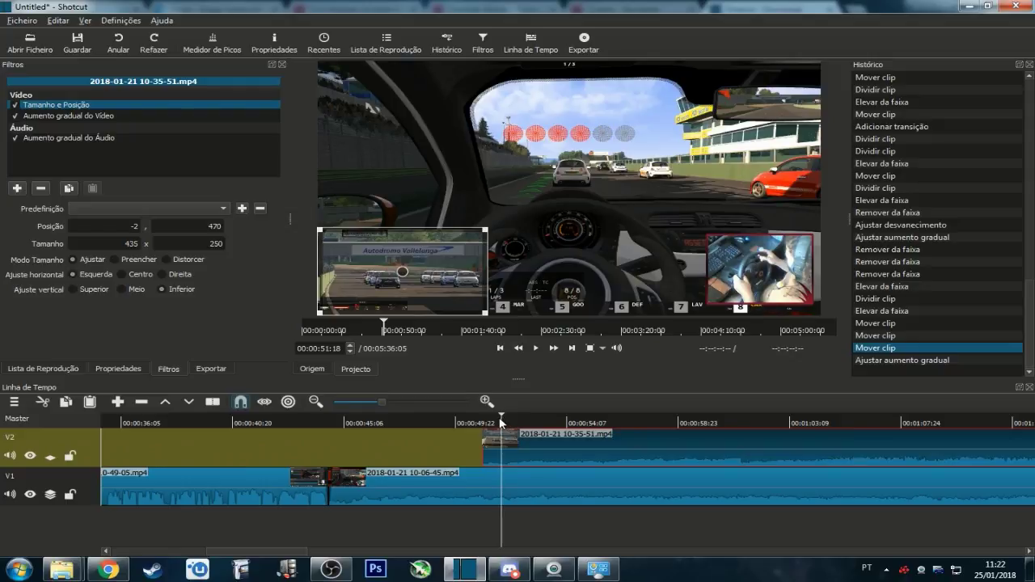
{"action": "left_click", "coordinate": [519, 488]}
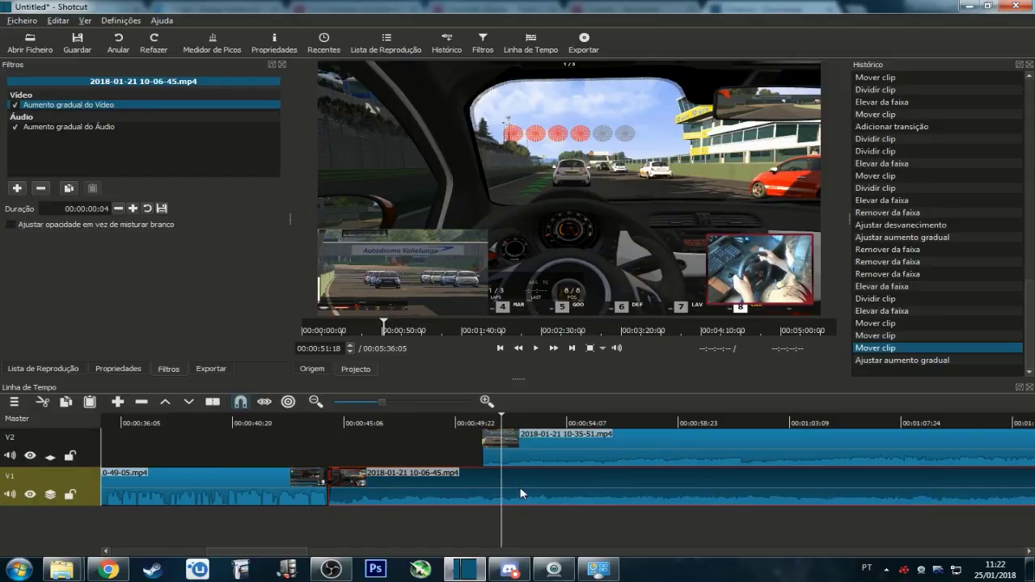
{"action": "key", "text": "s"}
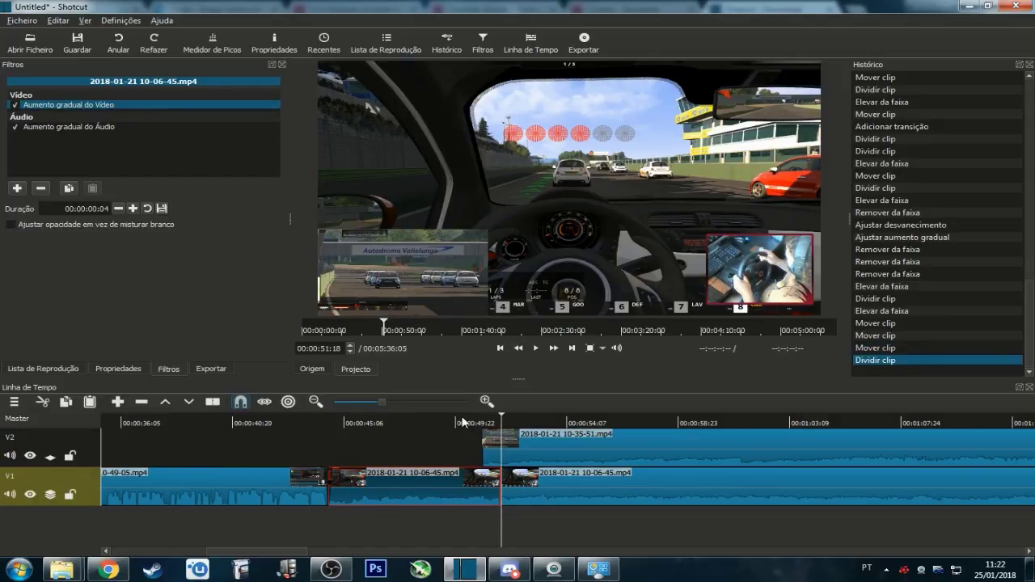
{"action": "left_click", "coordinate": [463, 423]}
{"action": "key", "text": "s"}
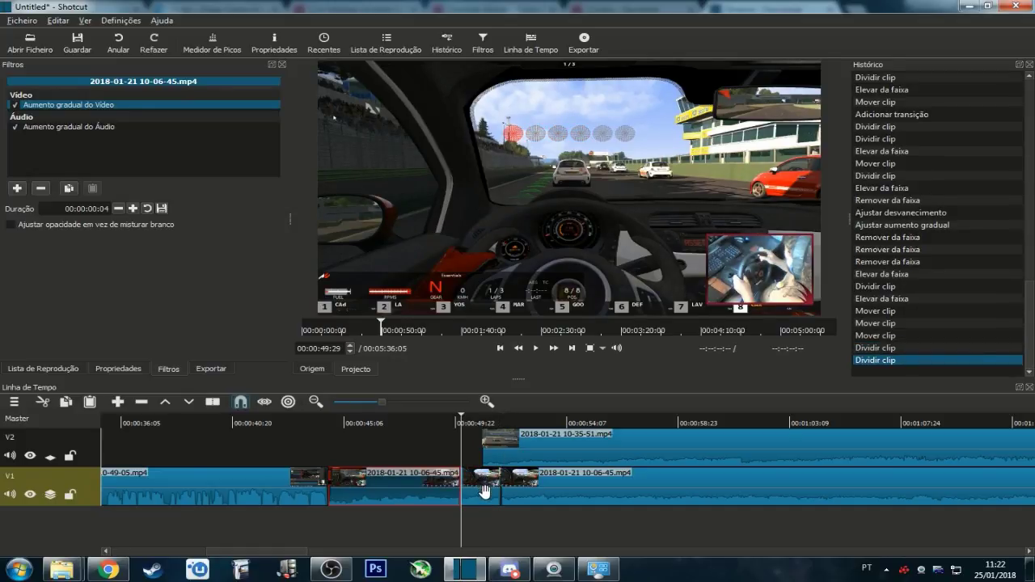
{"action": "left_click", "coordinate": [485, 492]}
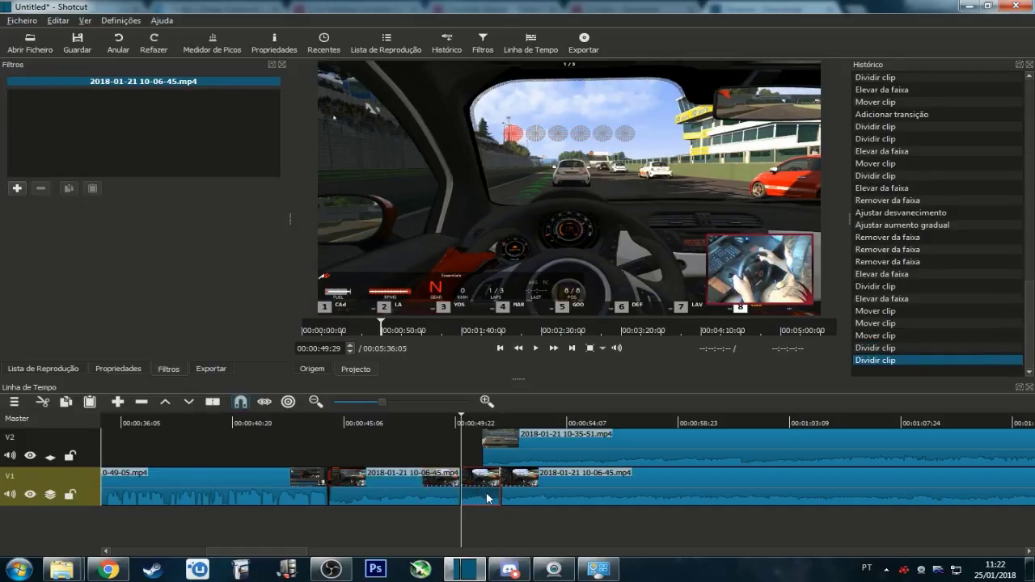
Try pasting the copied segment onto track V2 at 00:00:50:13, just before the overlay clip, and undo it.
{"action": "left_click", "coordinate": [457, 425]}
{"action": "left_click_drag", "start_coordinate": [464, 425], "coordinate": [474, 446]}
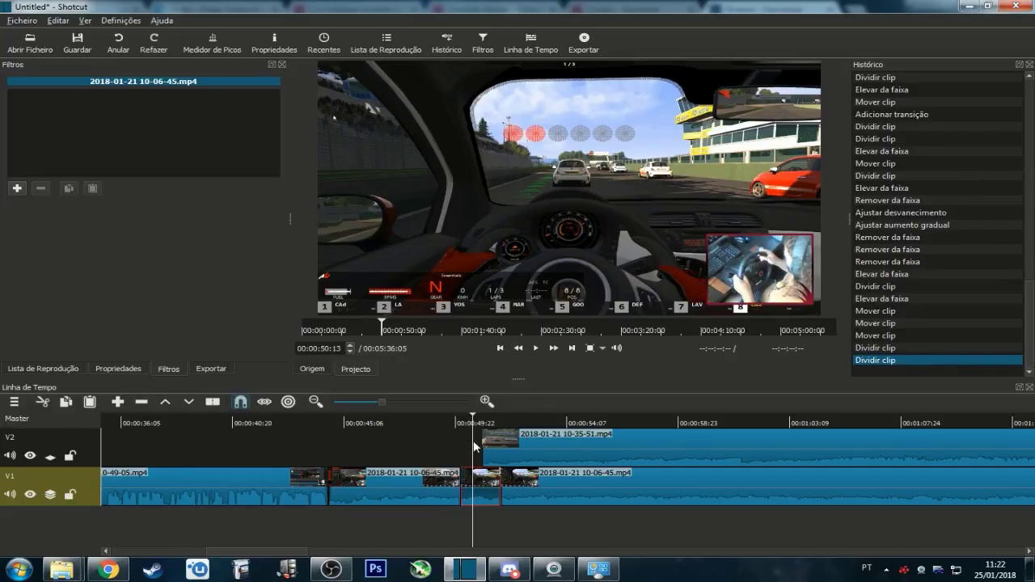
{"action": "left_click", "coordinate": [88, 460]}
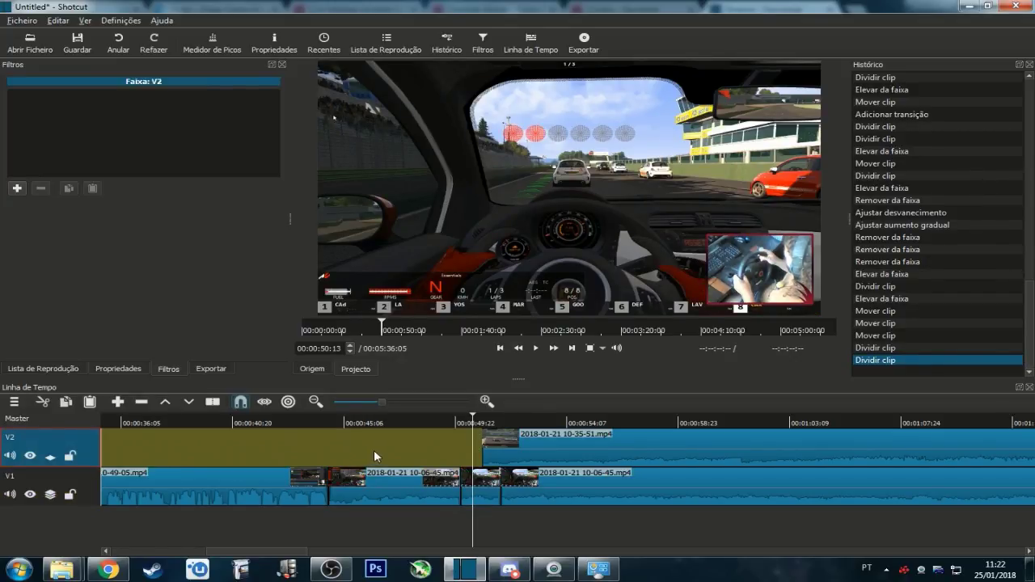
{"action": "key", "text": "ctrl+v"}
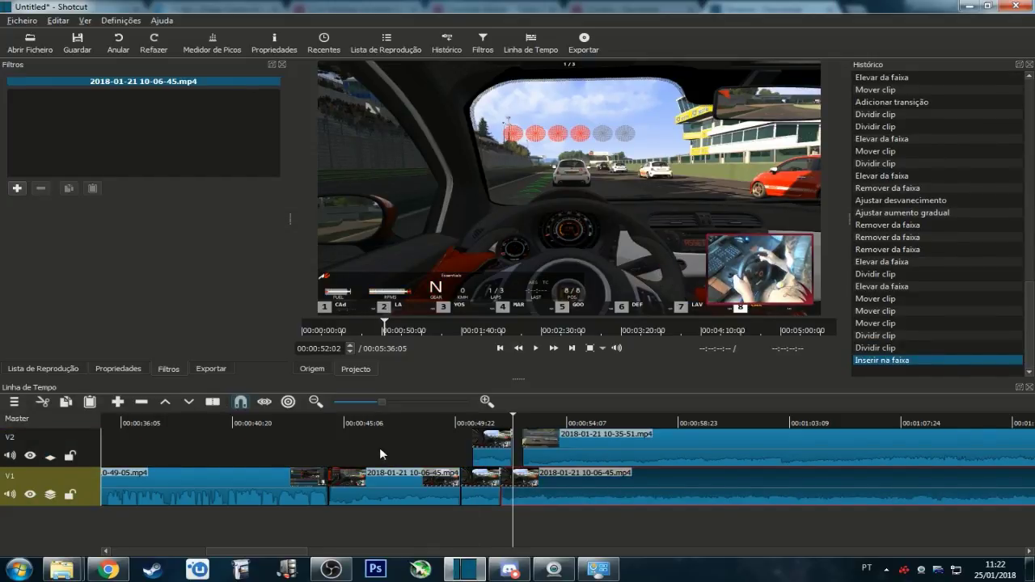
{"action": "key", "text": "ctrl+z"}
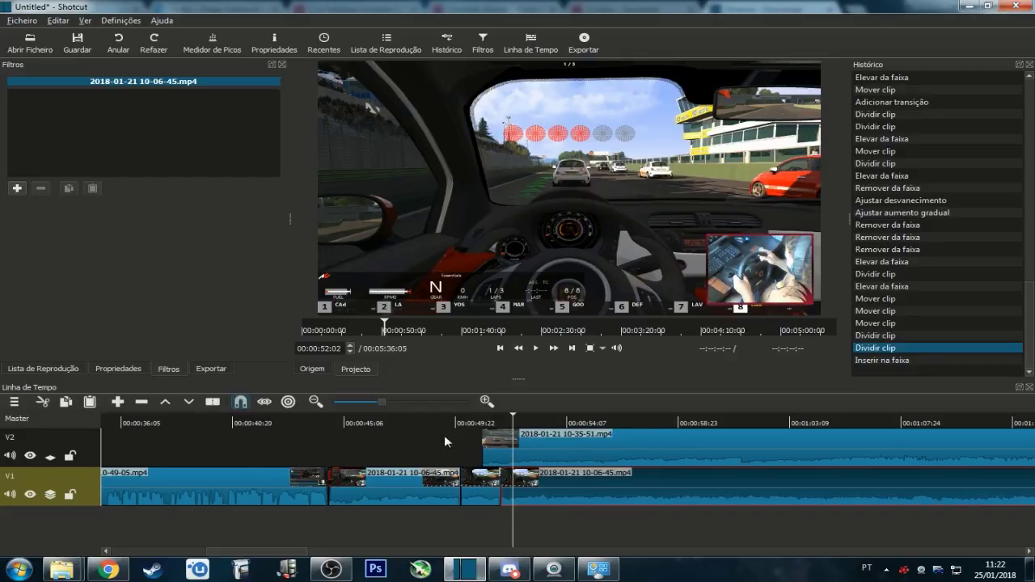
Try pasting the copied segment onto V1 at 00:00:47:24 and onto V2 at 00:00:45:10, undoing each paste.
{"action": "left_click", "coordinate": [407, 421]}
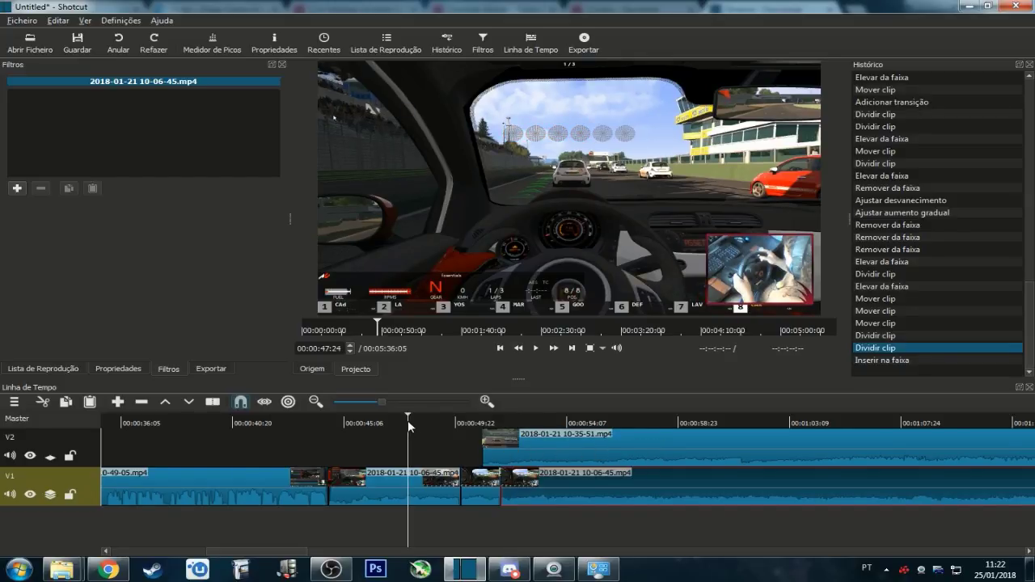
{"action": "key", "text": "v"}
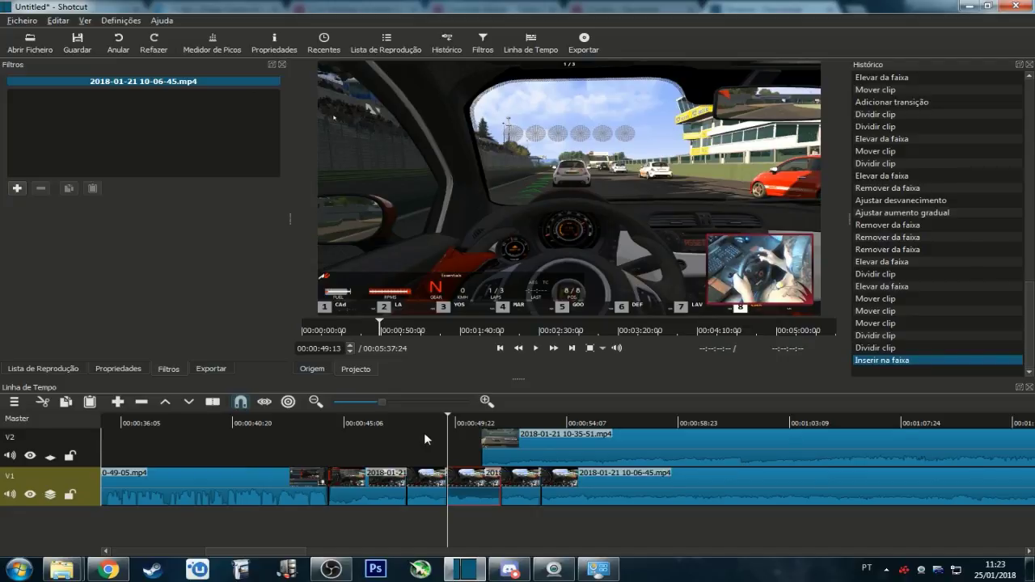
{"action": "key", "text": "ctrl+z"}
{"action": "left_click", "coordinate": [87, 454]}
{"action": "left_click", "coordinate": [352, 423]}
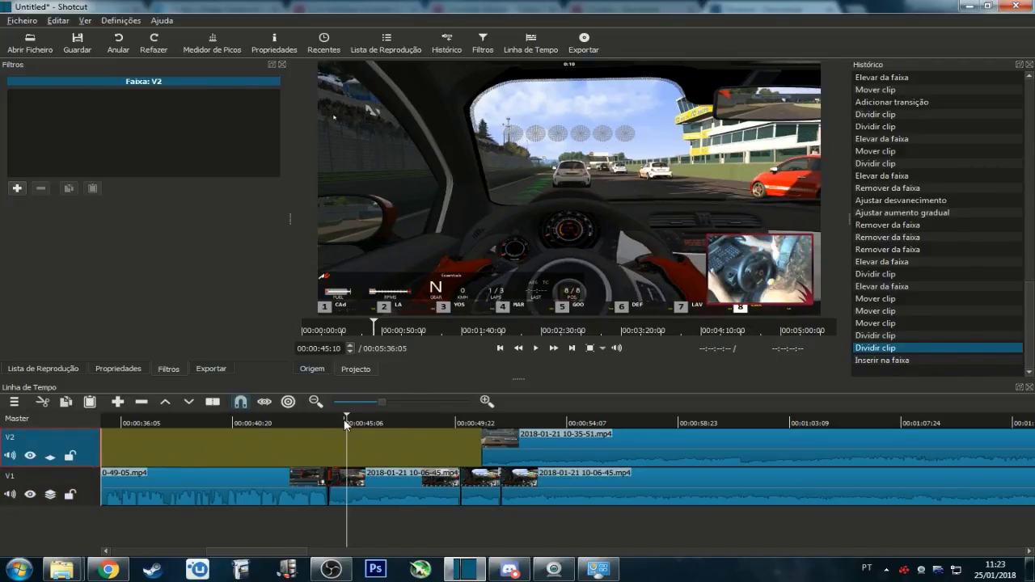
{"action": "key", "text": "v"}
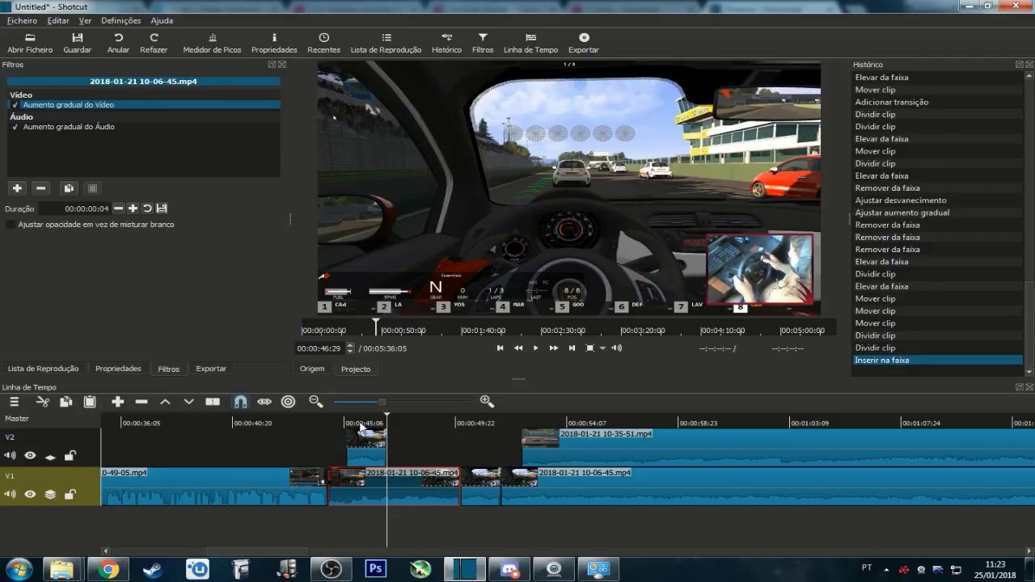
{"action": "key", "text": "ctrl+z"}
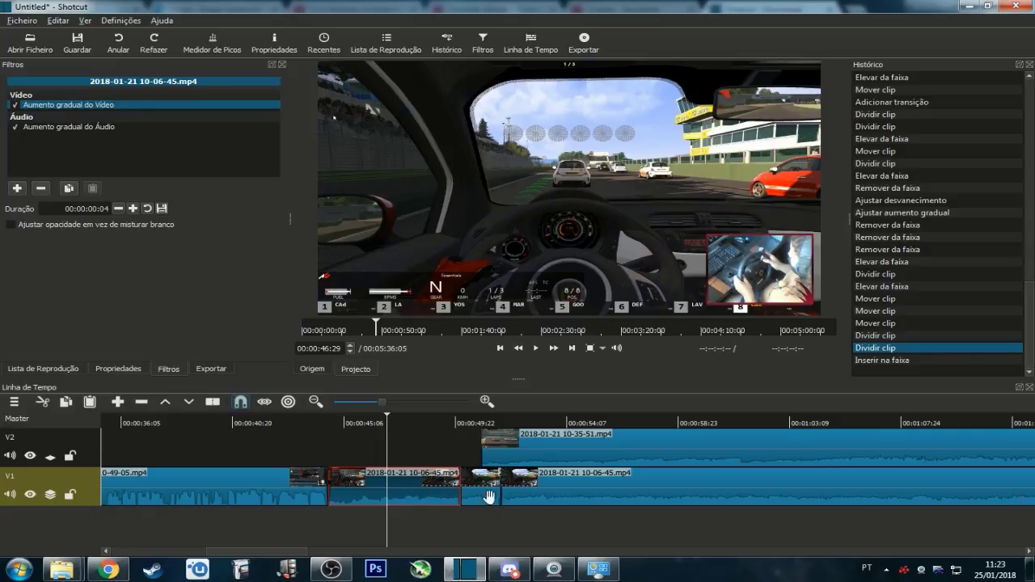
Add a third video track and paste the copied segment onto V3 at 00:00:48:09.
{"action": "left_click", "coordinate": [295, 450]}
{"action": "key", "text": "ctrl+i"}
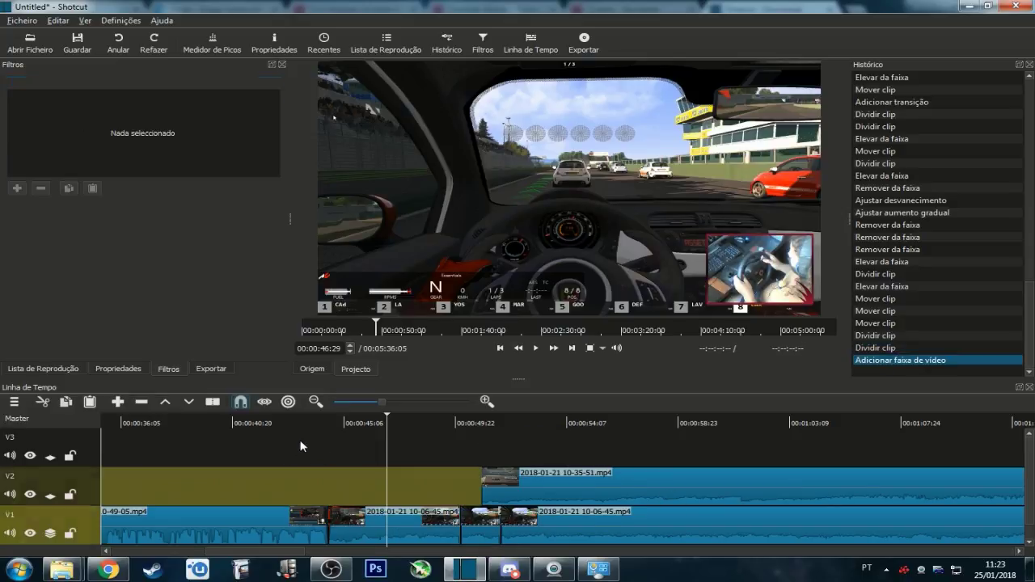
{"action": "left_click", "coordinate": [90, 461]}
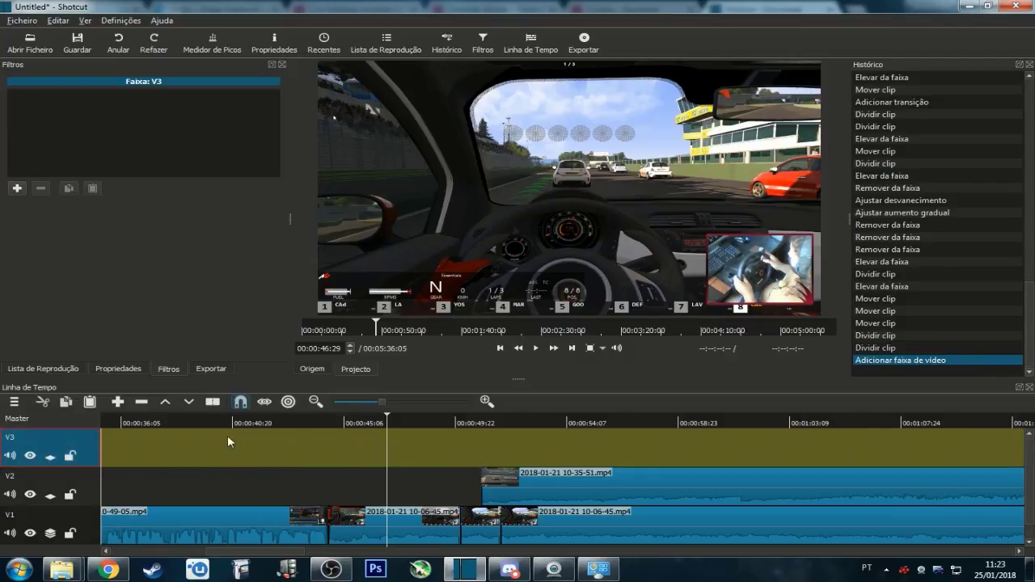
{"action": "left_click", "coordinate": [14, 402]}
{"action": "left_click", "coordinate": [14, 403]}
{"action": "left_click", "coordinate": [13, 403]}
{"action": "left_click", "coordinate": [419, 459]}
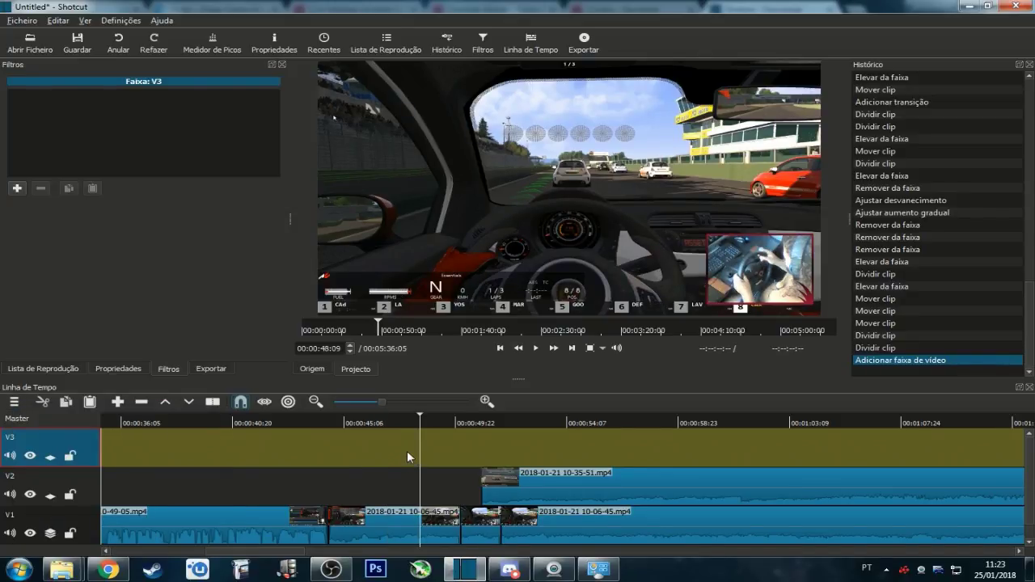
{"action": "key", "text": "v"}
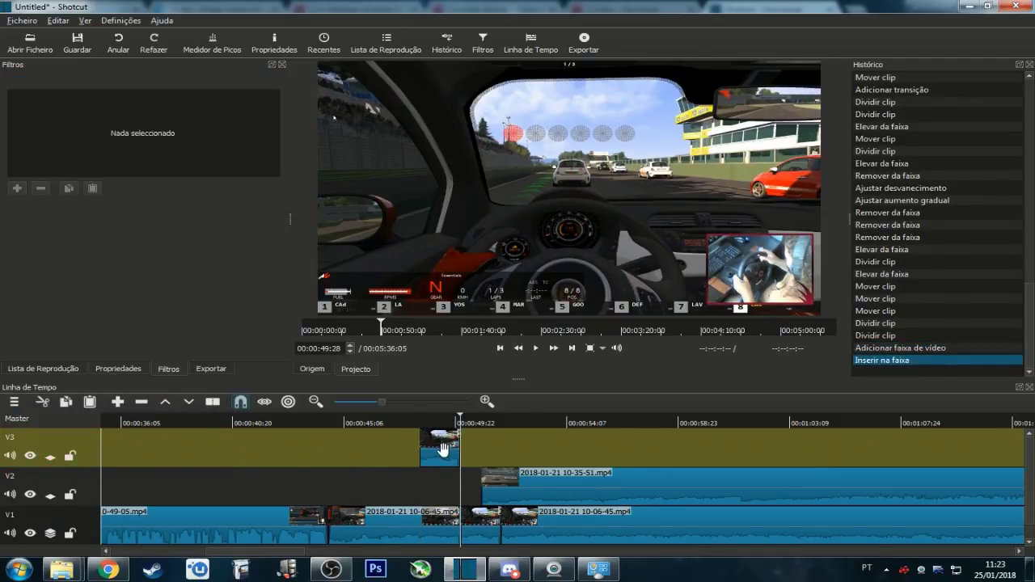
Move the V3 segment onto V2 overlapping the overlay's start to create a transition, lift the leftover piece, and preview the result.
{"action": "left_click_drag", "start_coordinate": [441, 449], "coordinate": [489, 485]}
{"action": "left_click_drag", "start_coordinate": [444, 451], "coordinate": [473, 496]}
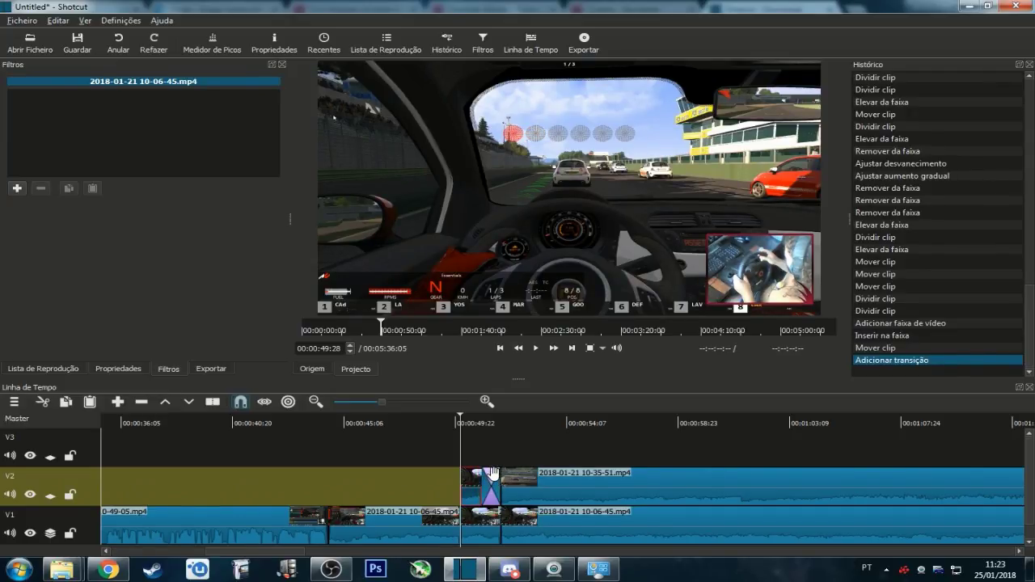
{"action": "key", "text": "z"}
{"action": "left_click", "coordinate": [536, 349]}
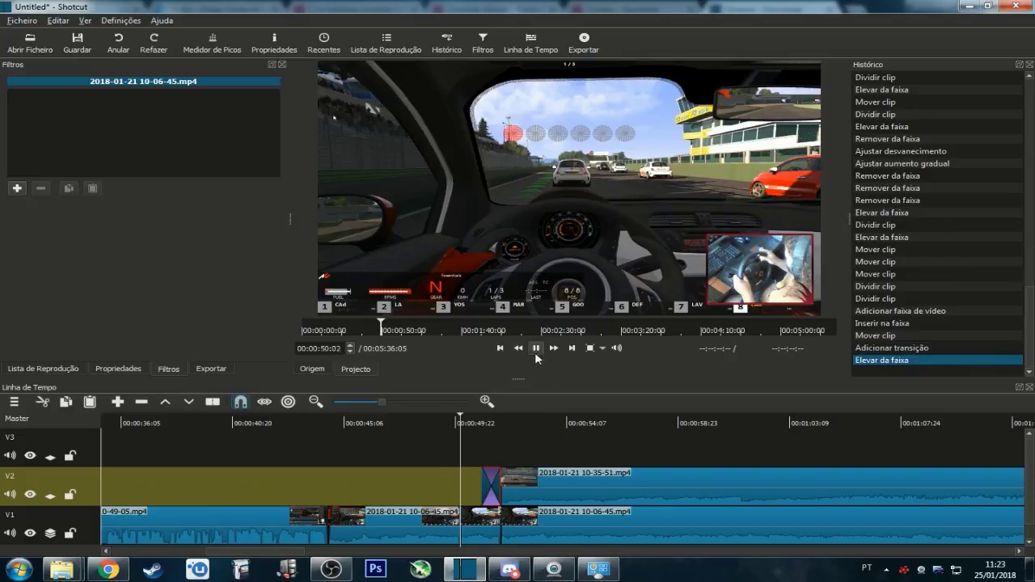
{"action": "left_click", "coordinate": [535, 348]}
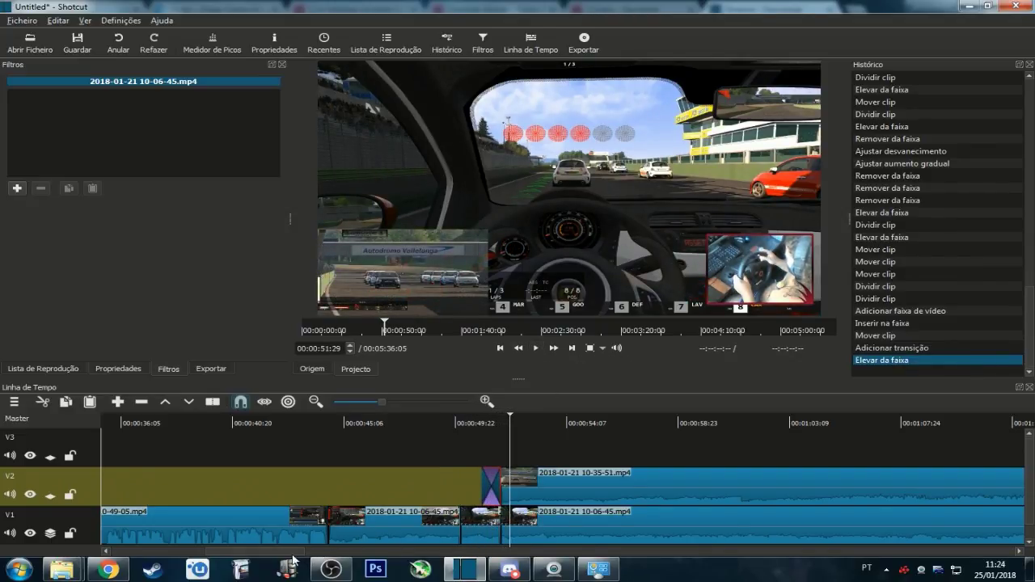
Split the V2 overlay clip at 00:04:29:13 and lift the part after the cut.
{"action": "left_click_drag", "start_coordinate": [296, 557], "coordinate": [879, 566]}
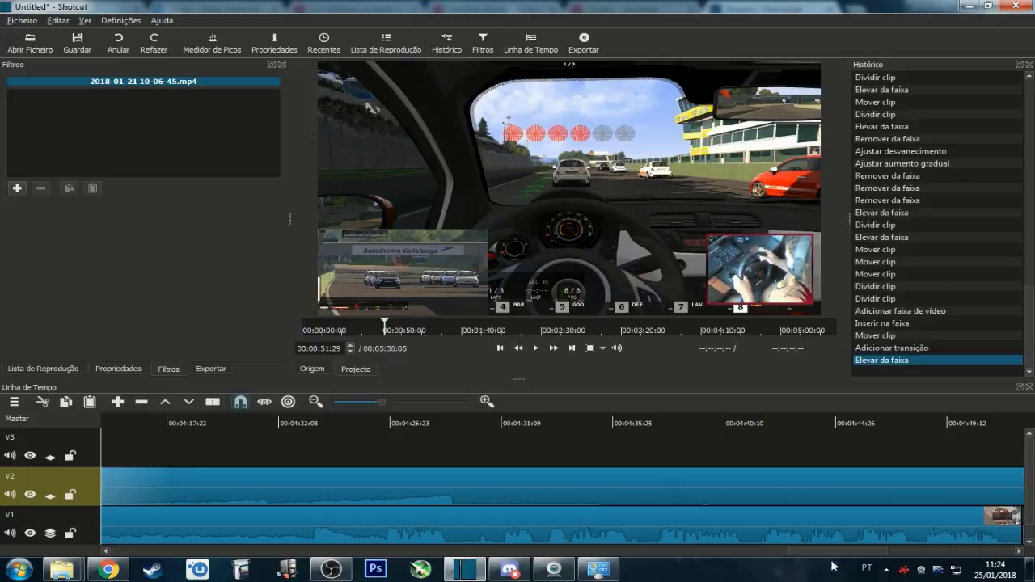
{"action": "left_click", "coordinate": [467, 421]}
{"action": "left_click", "coordinate": [456, 422]}
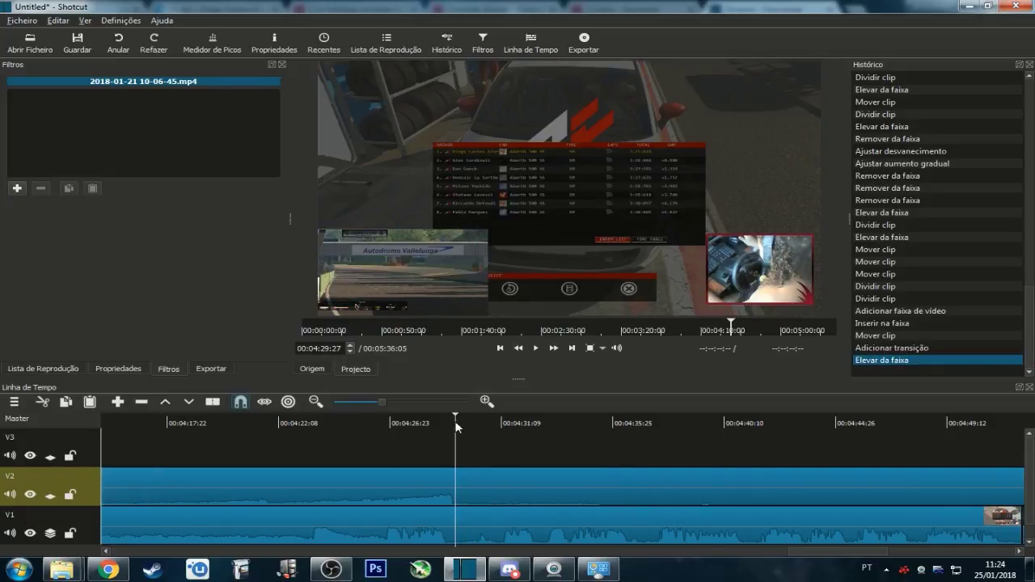
{"action": "left_click", "coordinate": [488, 485]}
{"action": "key", "text": "s"}
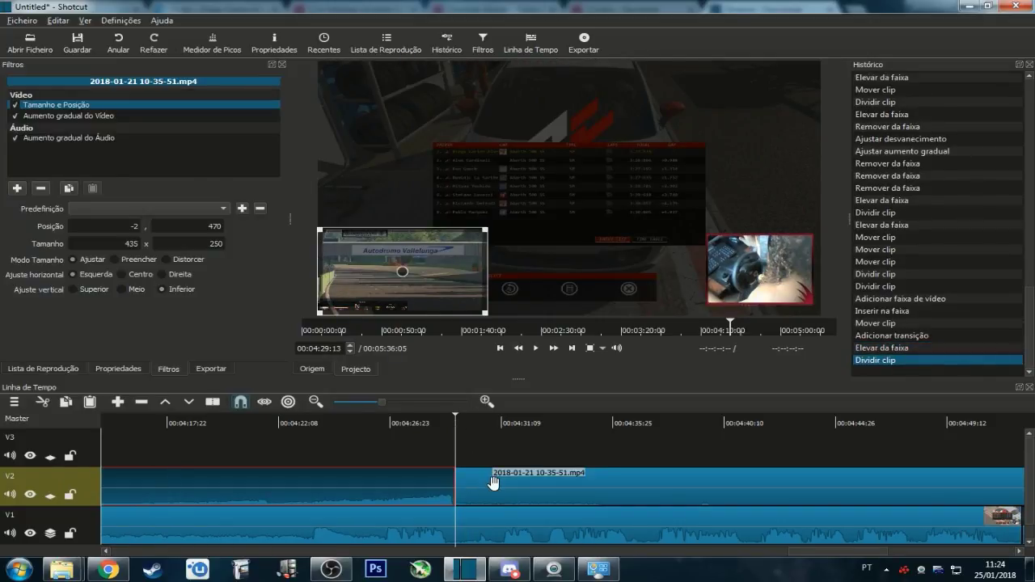
{"action": "left_click", "coordinate": [490, 485]}
{"action": "key", "text": "z"}
Play back the end of the V2 overlay from several earlier points to check how it ends over the V1 footage.
{"action": "left_click", "coordinate": [425, 422]}
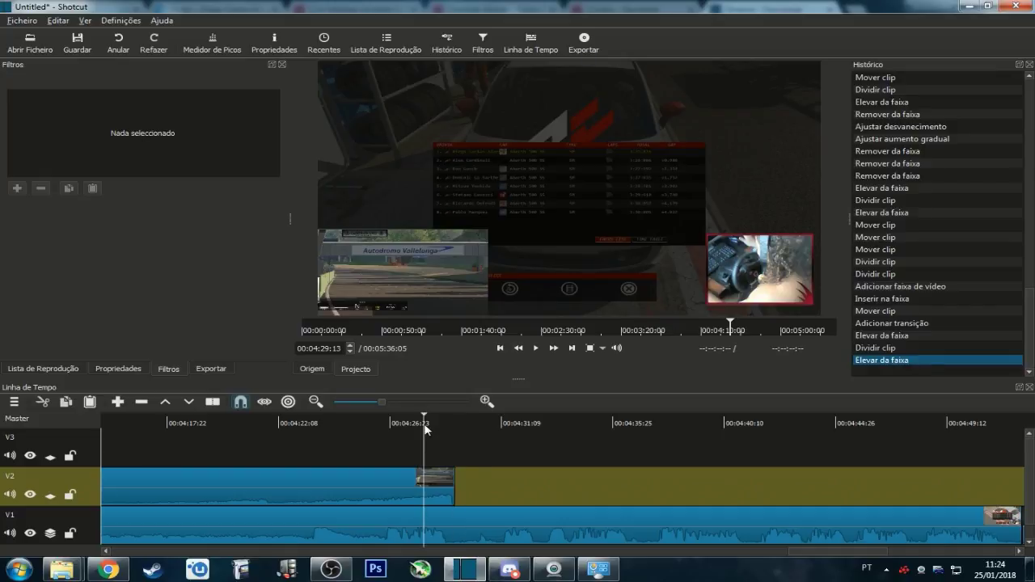
{"action": "left_click", "coordinate": [535, 348]}
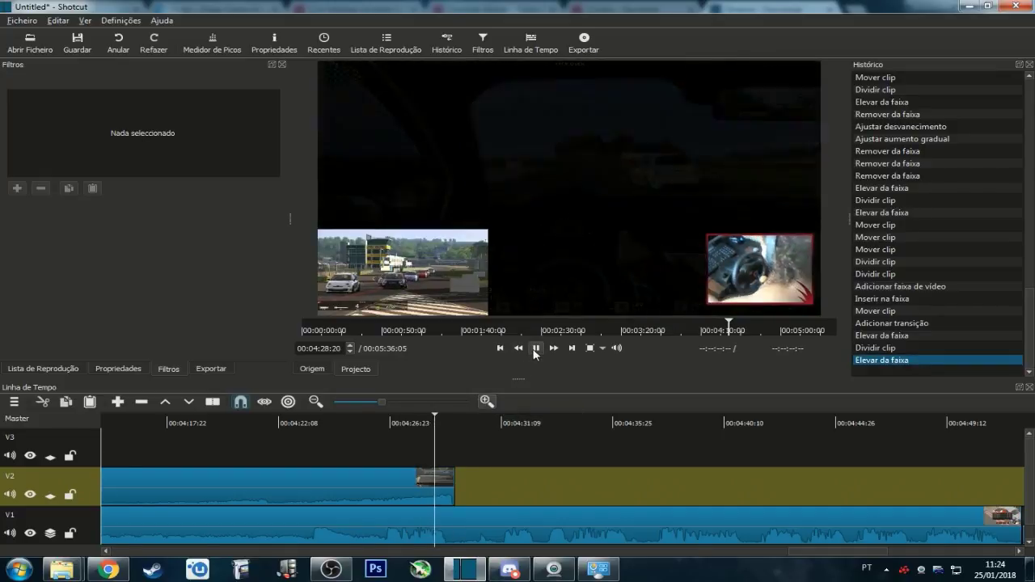
{"action": "left_click", "coordinate": [535, 348]}
{"action": "left_click", "coordinate": [396, 423]}
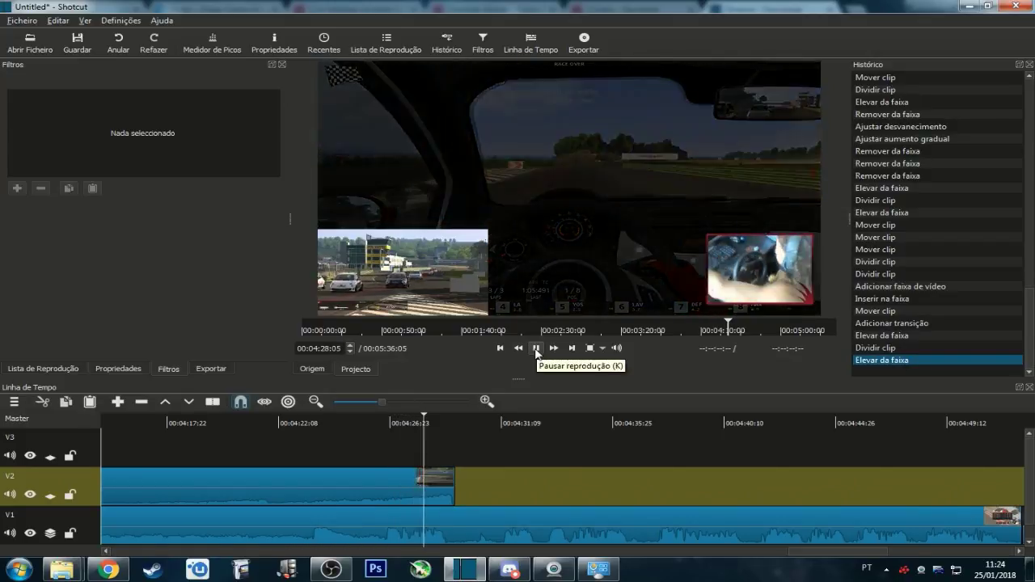
{"action": "left_click", "coordinate": [536, 350]}
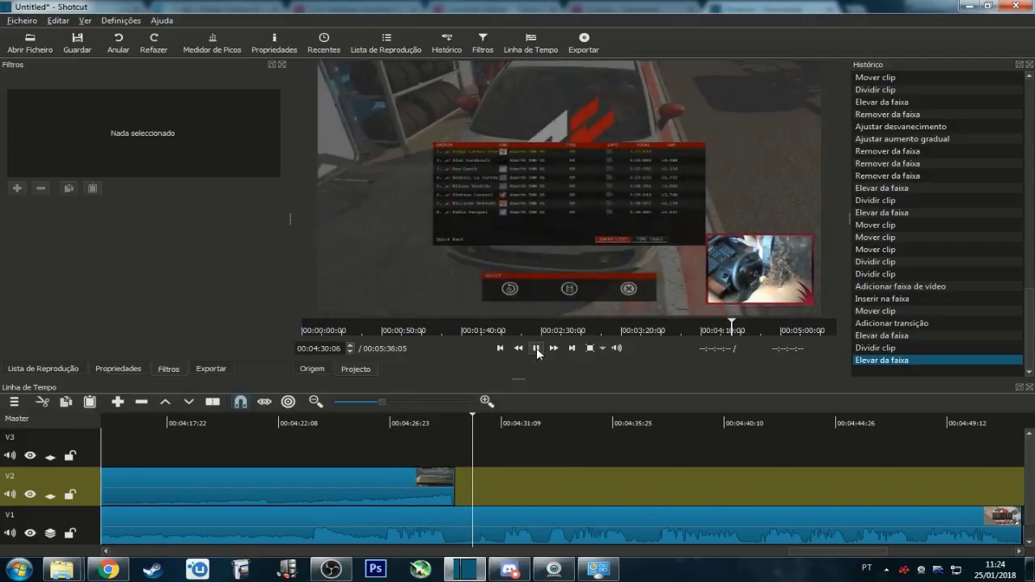
{"action": "left_click", "coordinate": [199, 422]}
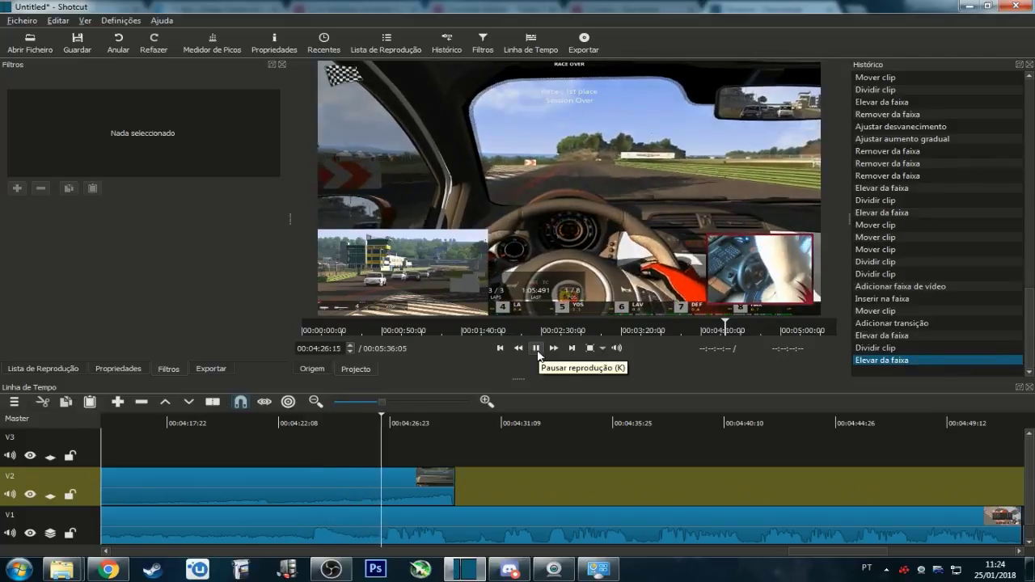
{"action": "left_click", "coordinate": [536, 351]}
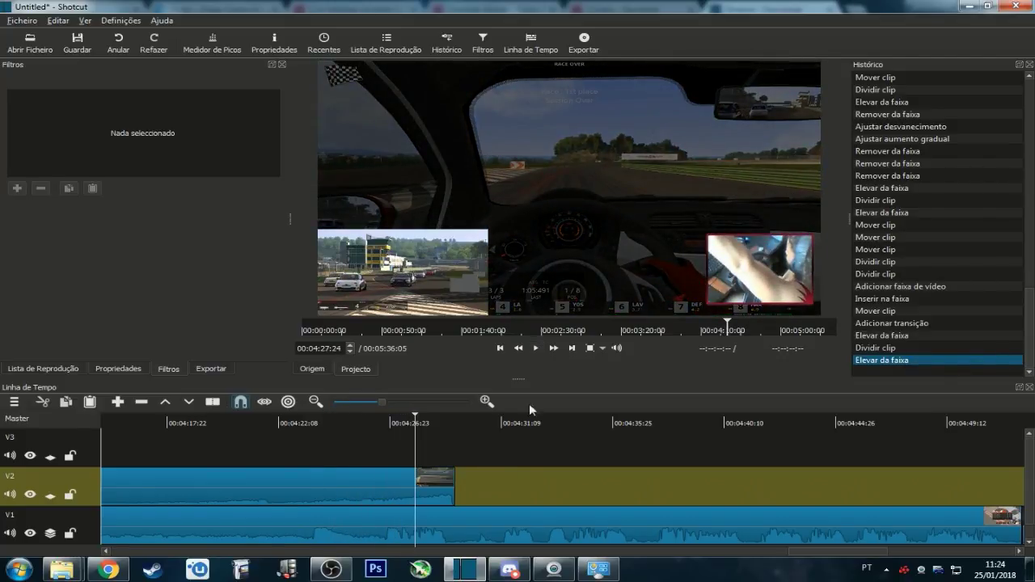
Split the V2 overlay clip at 00:04:25:05 and lift the part after the cut.
{"action": "left_click", "coordinate": [389, 421]}
{"action": "left_click", "coordinate": [365, 419]}
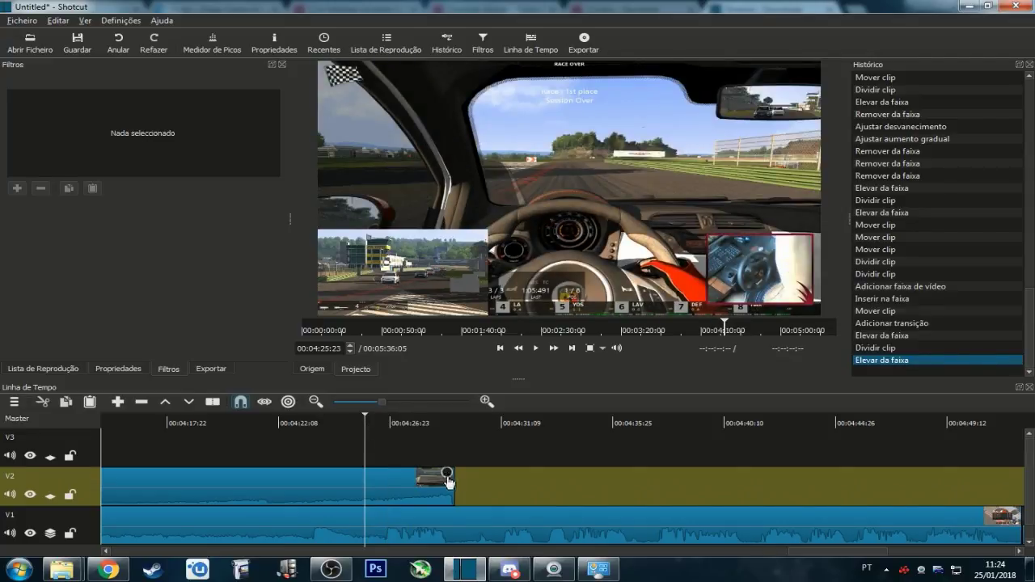
{"action": "left_click", "coordinate": [349, 420]}
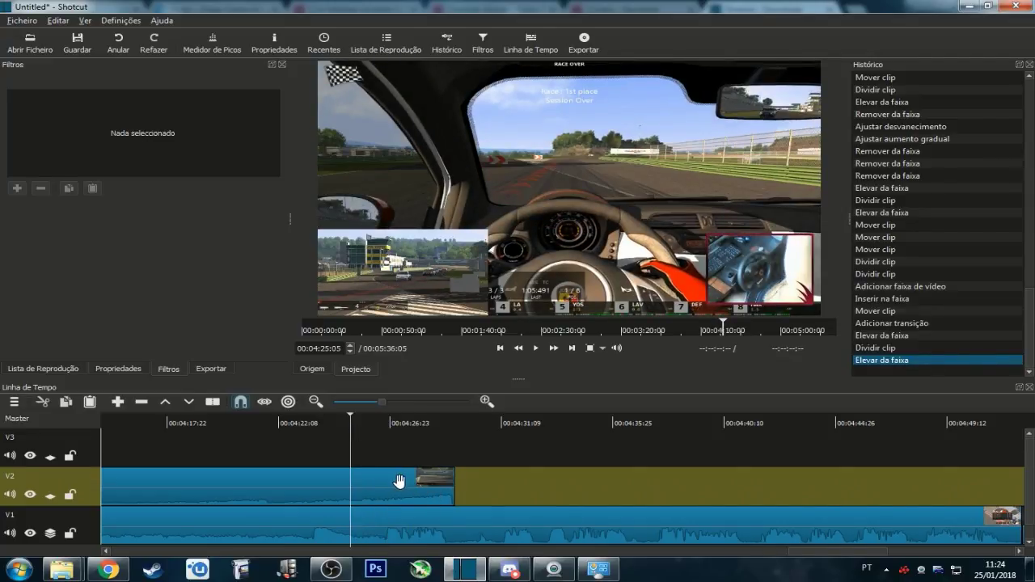
{"action": "left_click", "coordinate": [399, 483]}
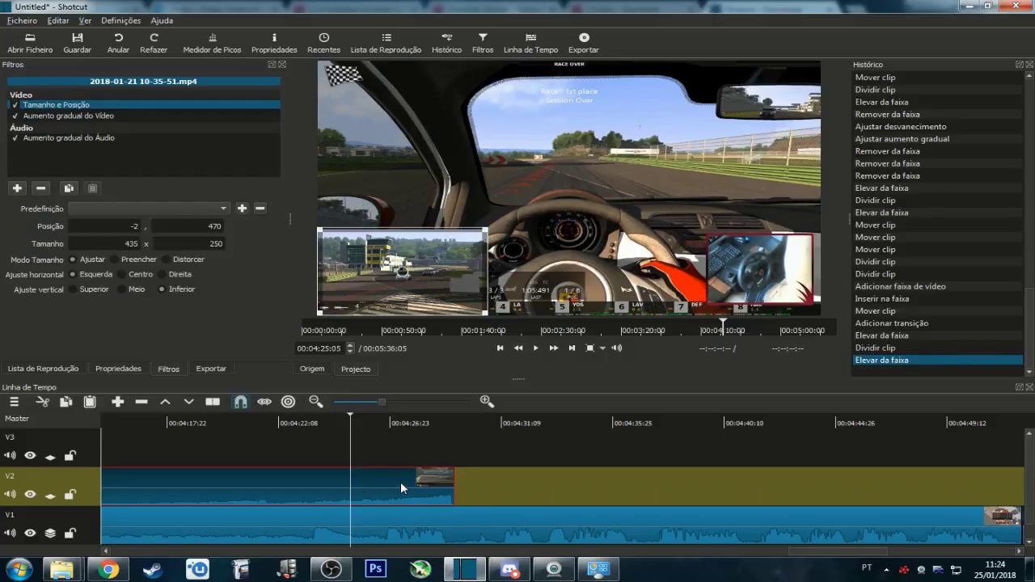
{"action": "key", "text": "s"}
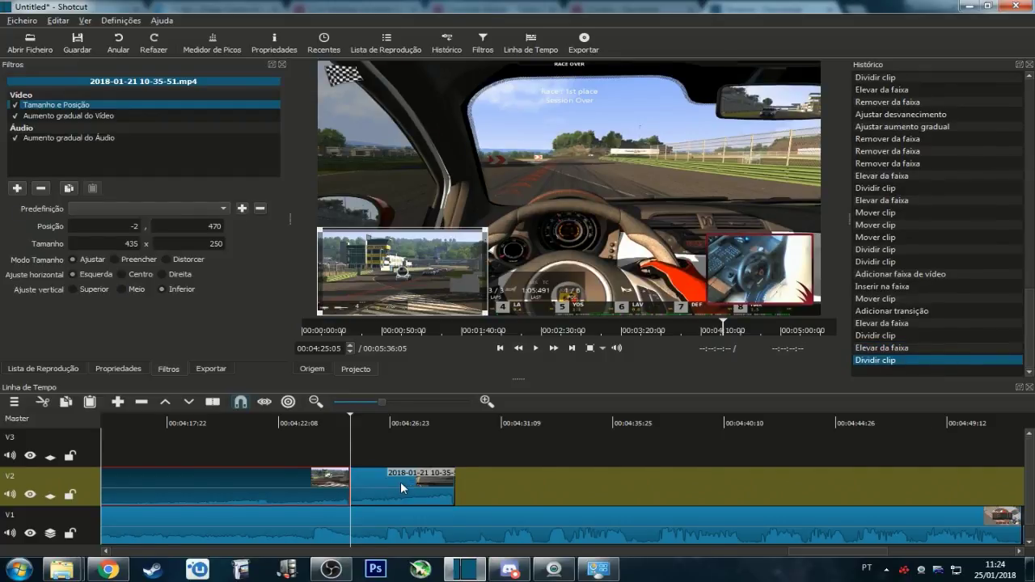
{"action": "left_click", "coordinate": [400, 481]}
{"action": "key", "text": "z"}
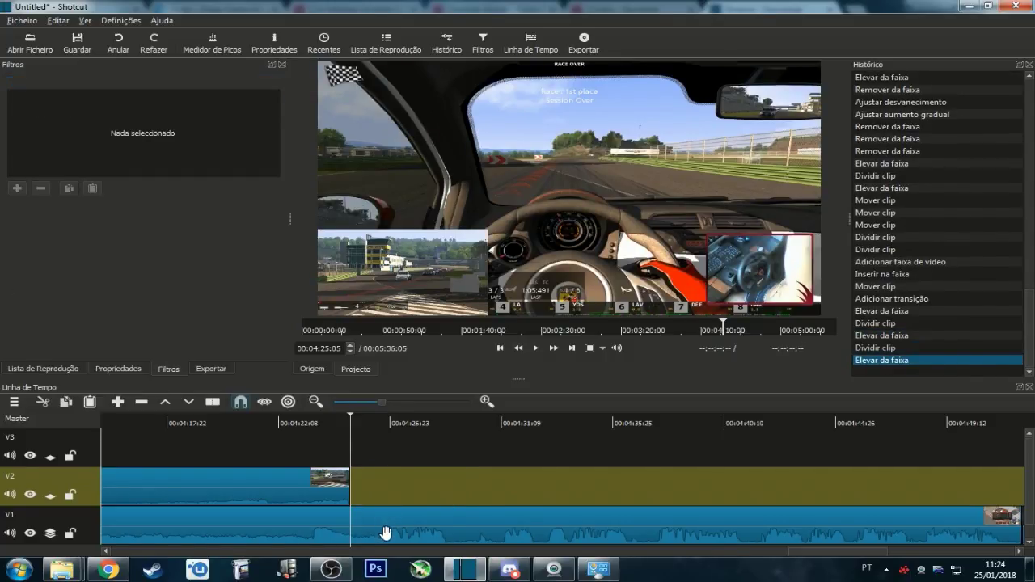
Split the V1 clip at 00:04:26:05 and 00:04:24:00 to isolate a short segment around the overlay's end.
{"action": "left_click", "coordinate": [376, 527]}
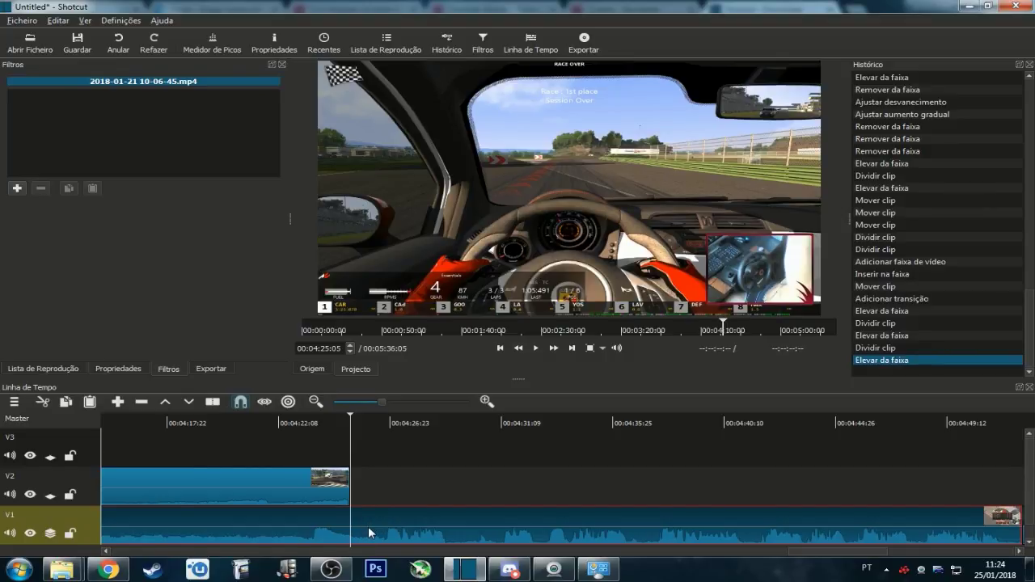
{"action": "left_click", "coordinate": [375, 423]}
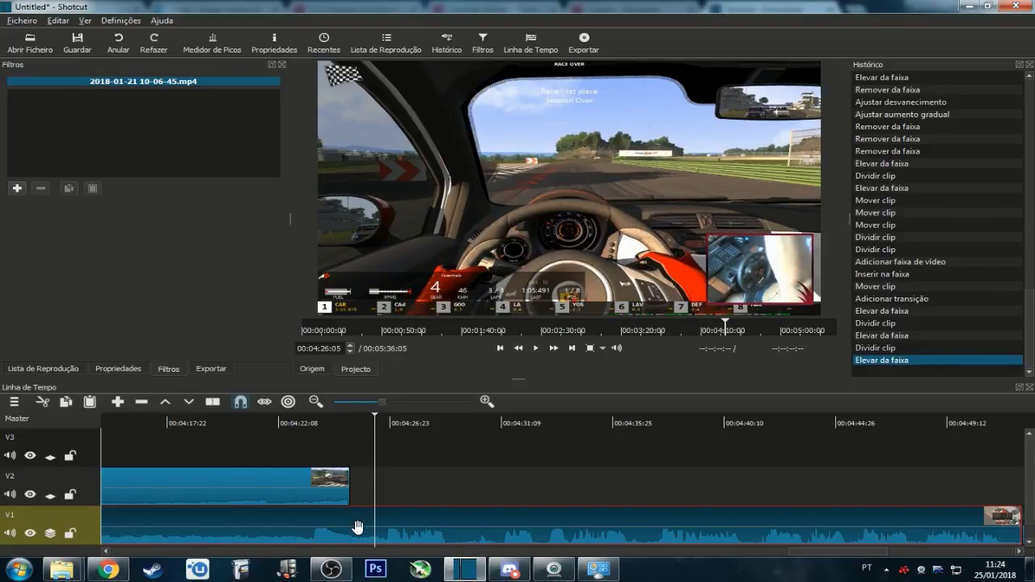
{"action": "key", "text": "s"}
{"action": "left_click", "coordinate": [307, 423]}
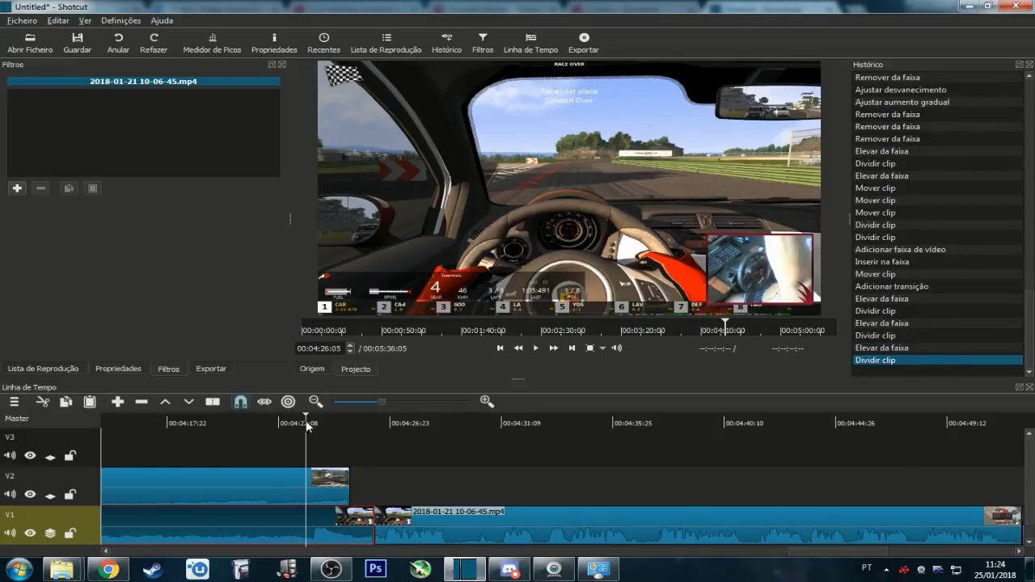
{"action": "key", "text": "Right"}
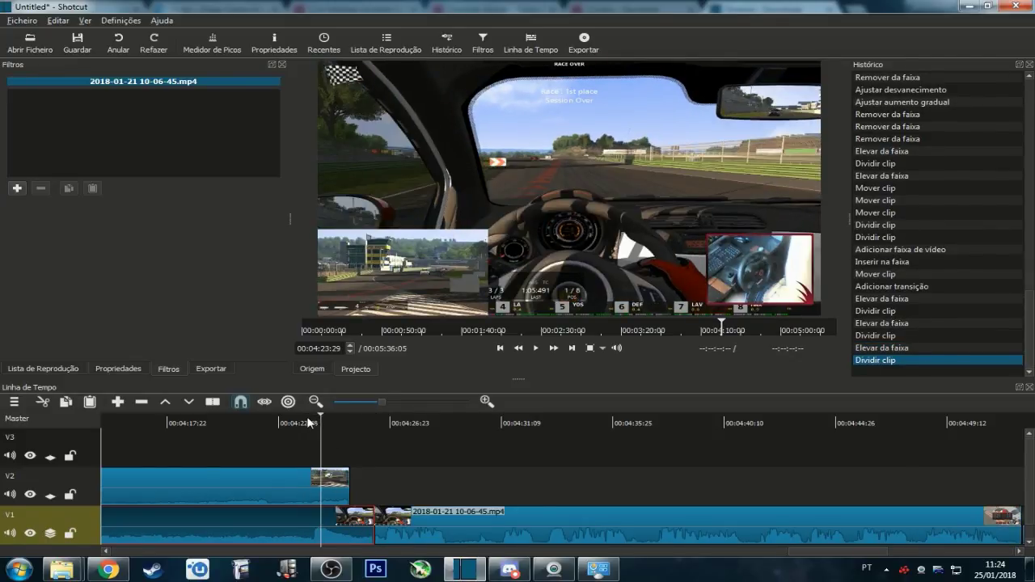
{"action": "left_click", "coordinate": [321, 423]}
{"action": "key", "text": "s"}
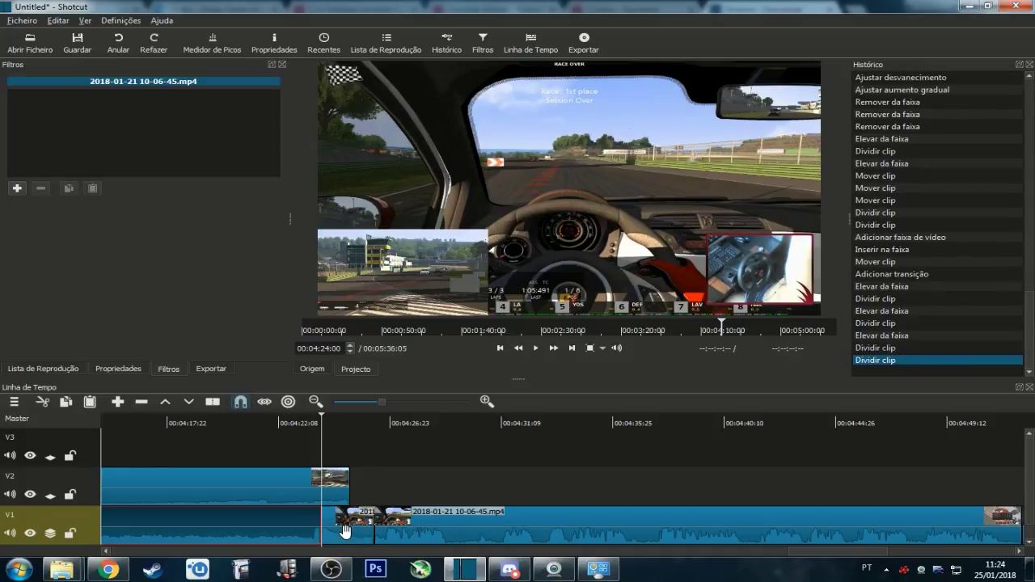
Copy the short isolated V1 segment and paste it onto V3 at 00:04:26:19.
{"action": "left_click", "coordinate": [386, 442]}
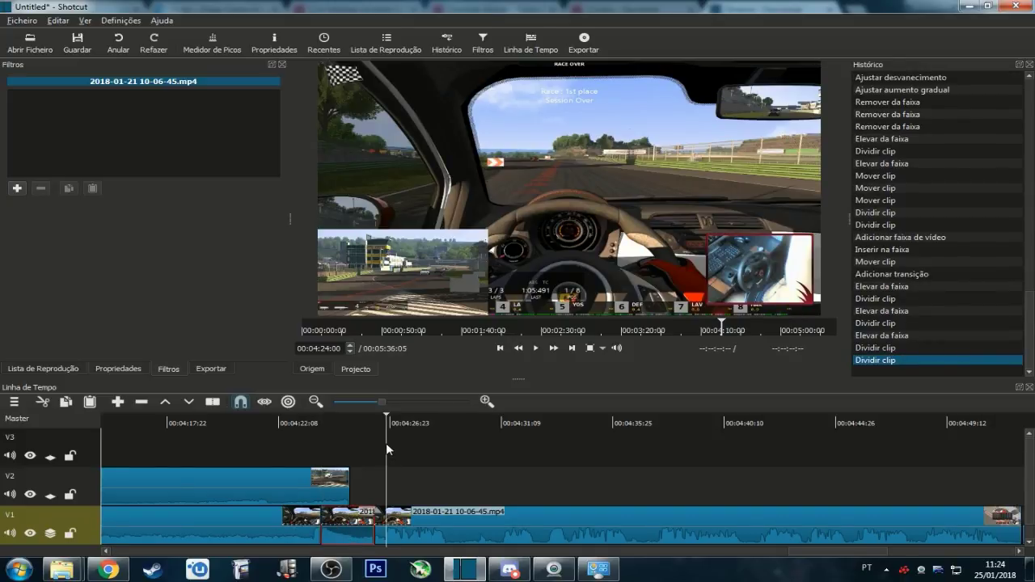
{"action": "left_click", "coordinate": [90, 459]}
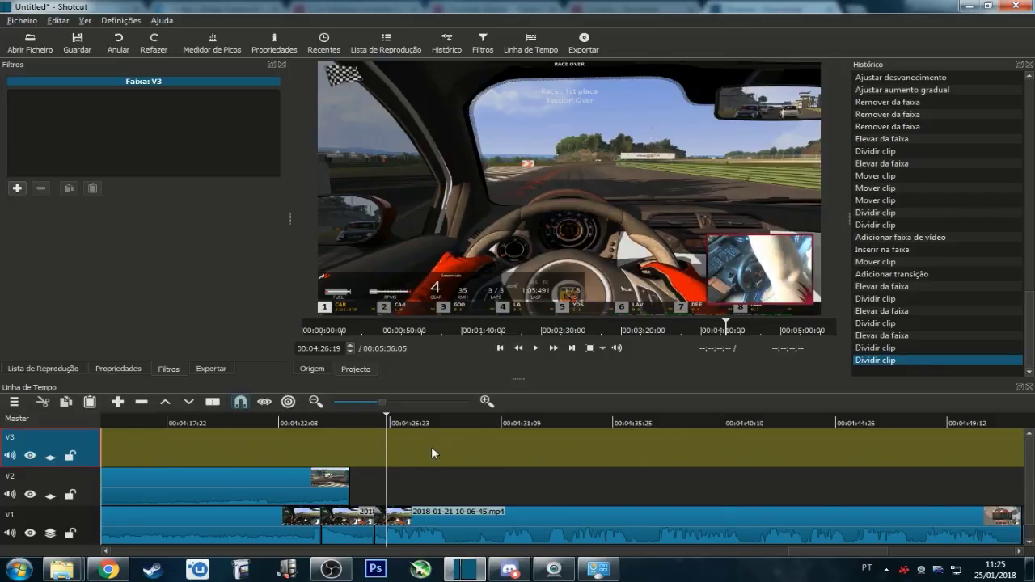
{"action": "key", "text": "ctrl+v"}
Move the pasted V3 segment onto V2 overlapping the overlay's end as a transition, lift the leftover piece, and preview the result.
{"action": "left_click_drag", "start_coordinate": [396, 452], "coordinate": [349, 498]}
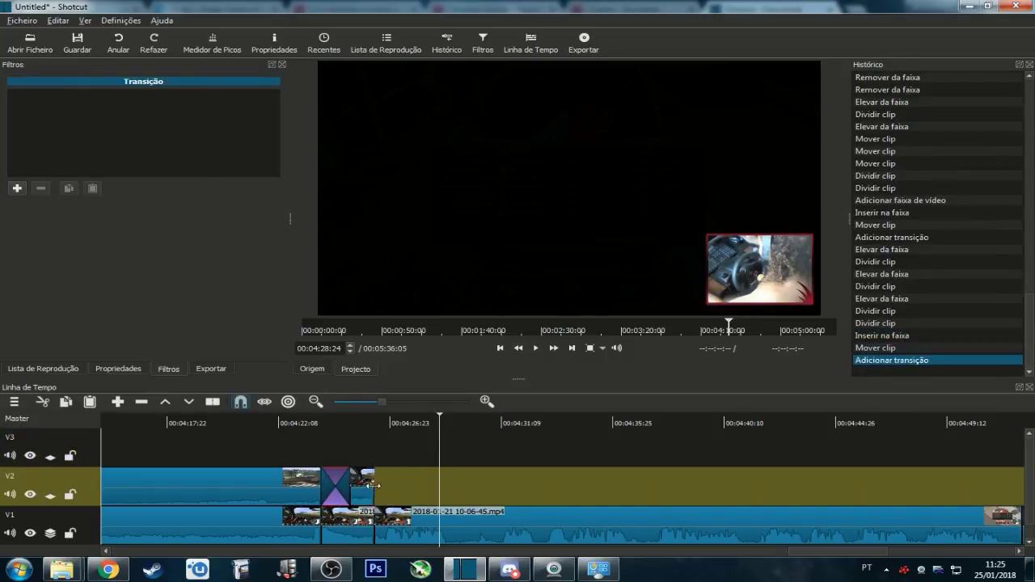
{"action": "key", "text": "z"}
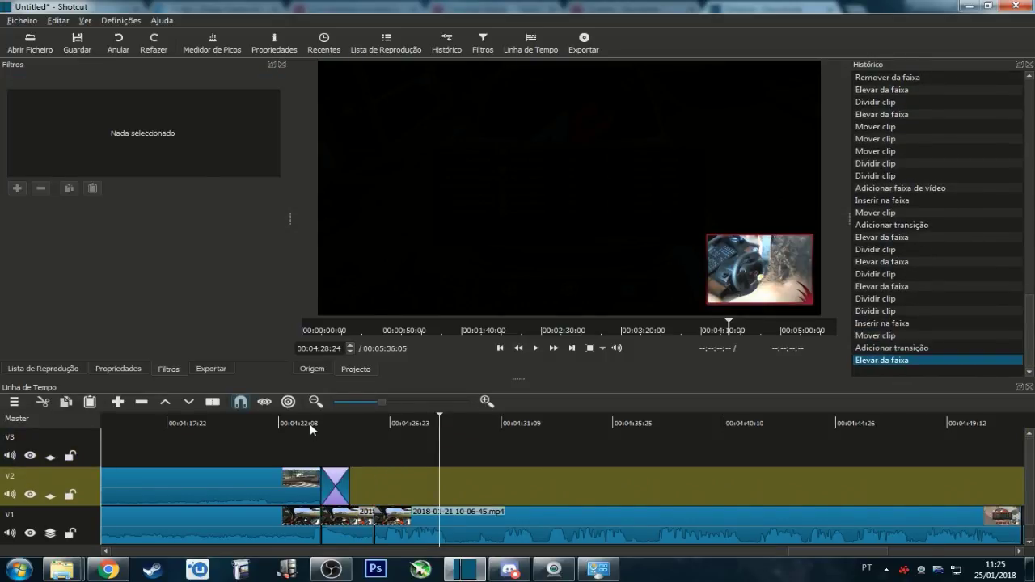
{"action": "left_click", "coordinate": [313, 422]}
{"action": "left_click", "coordinate": [534, 348]}
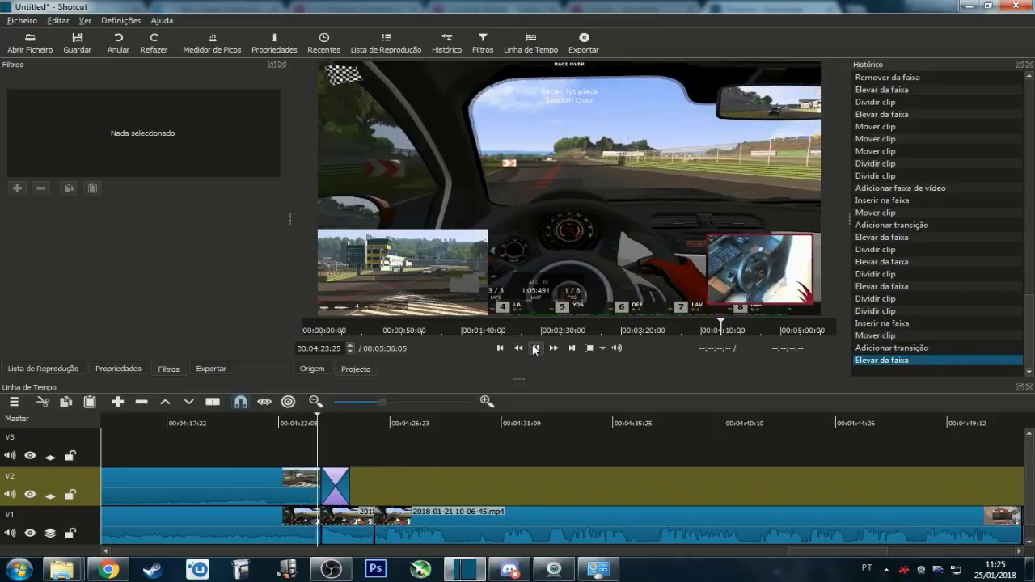
{"action": "left_click", "coordinate": [534, 348]}
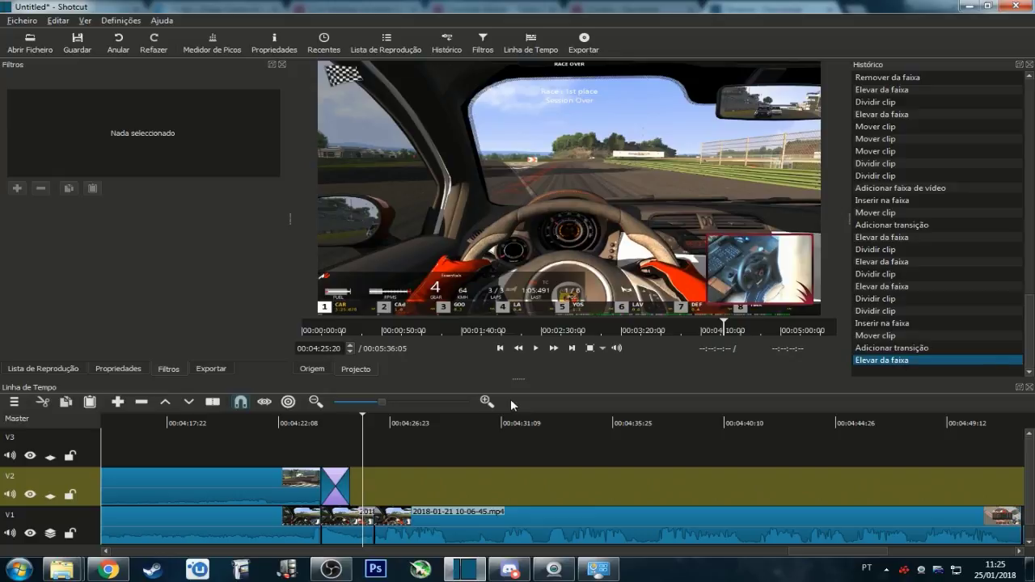
{"action": "left_click_drag", "start_coordinate": [843, 556], "coordinate": [283, 564]}
{"action": "left_click", "coordinate": [422, 426]}
{"action": "left_click", "coordinate": [447, 484]}
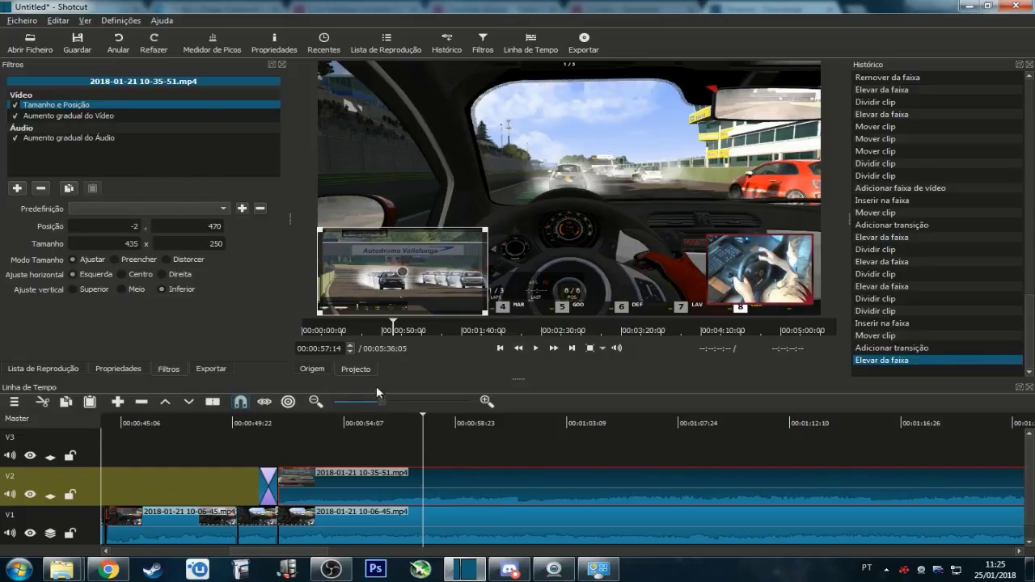
{"action": "left_click", "coordinate": [17, 189]}
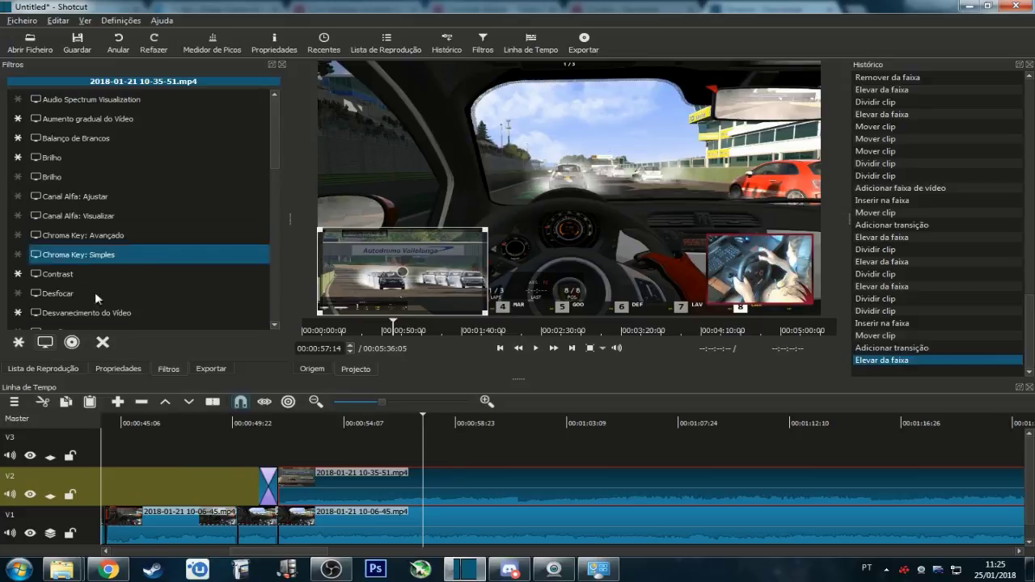
{"action": "left_click", "coordinate": [72, 342]}
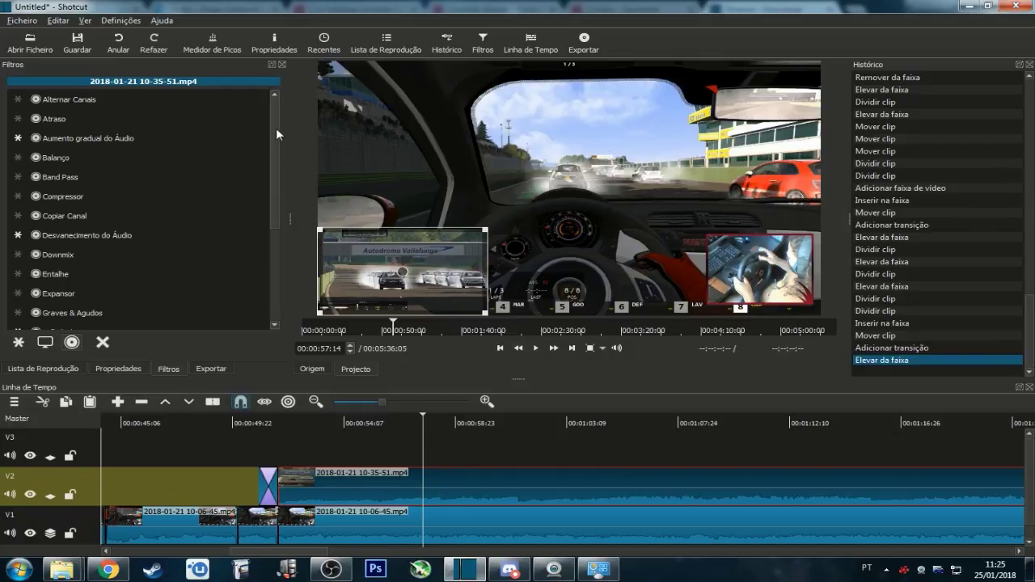
{"action": "left_click", "coordinate": [62, 81]}
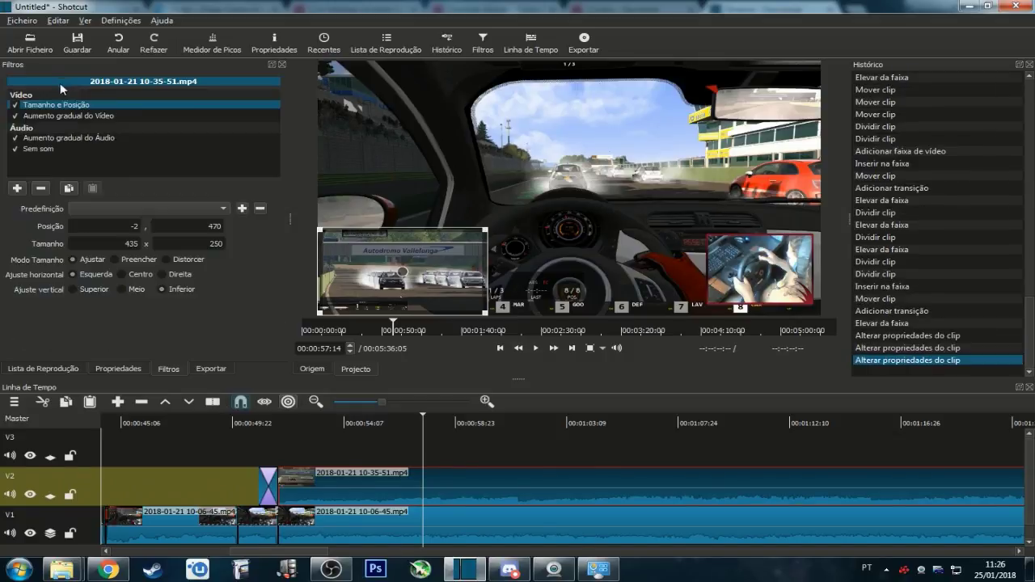
Split V1 at 00:00:57:14 and lift the piece before the cut to play the V2 overlay alone, and undo both edits.
{"action": "left_click", "coordinate": [464, 531]}
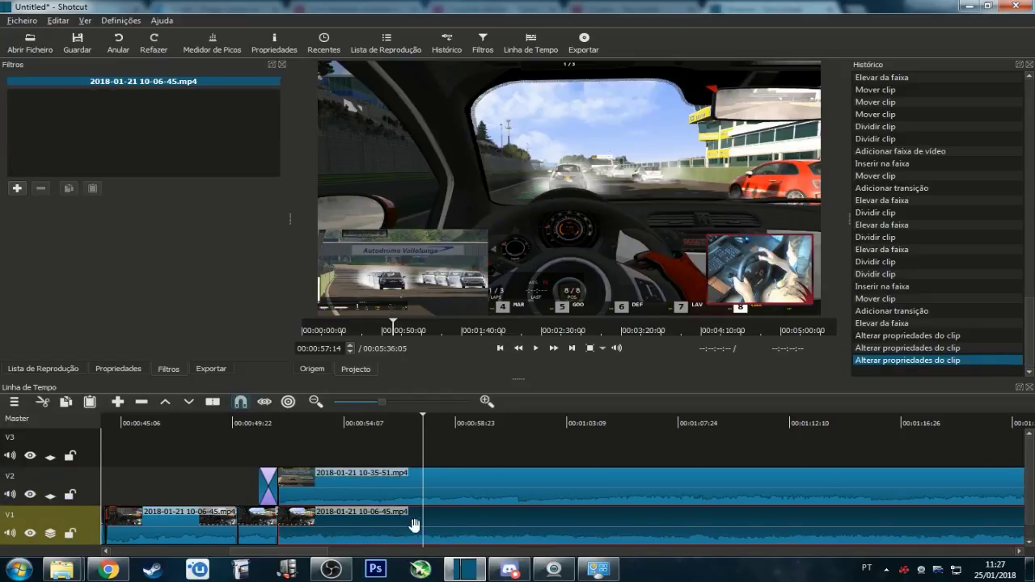
{"action": "key", "text": "s"}
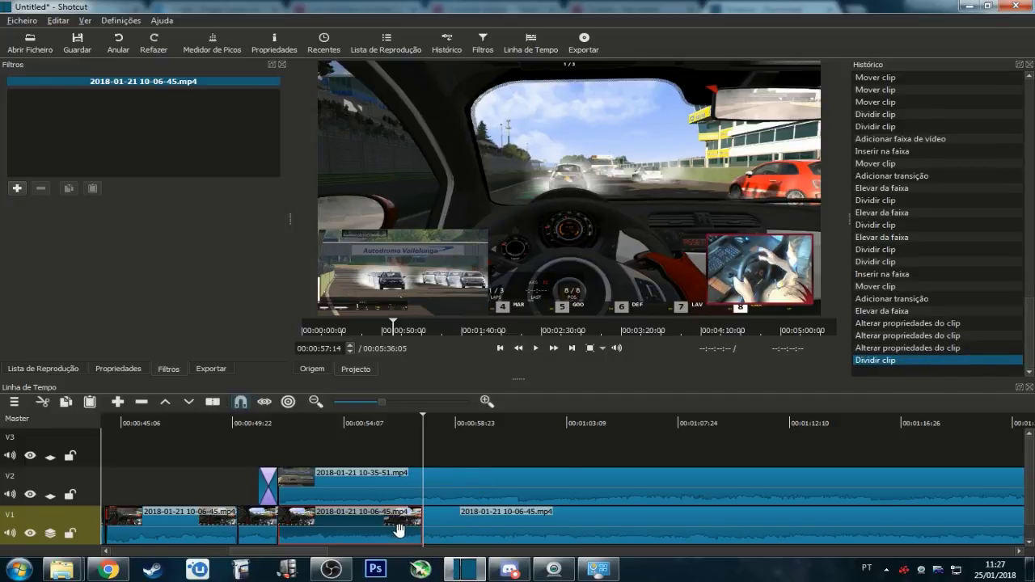
{"action": "key", "text": "z"}
{"action": "left_click", "coordinate": [305, 440]}
{"action": "left_click", "coordinate": [534, 347]}
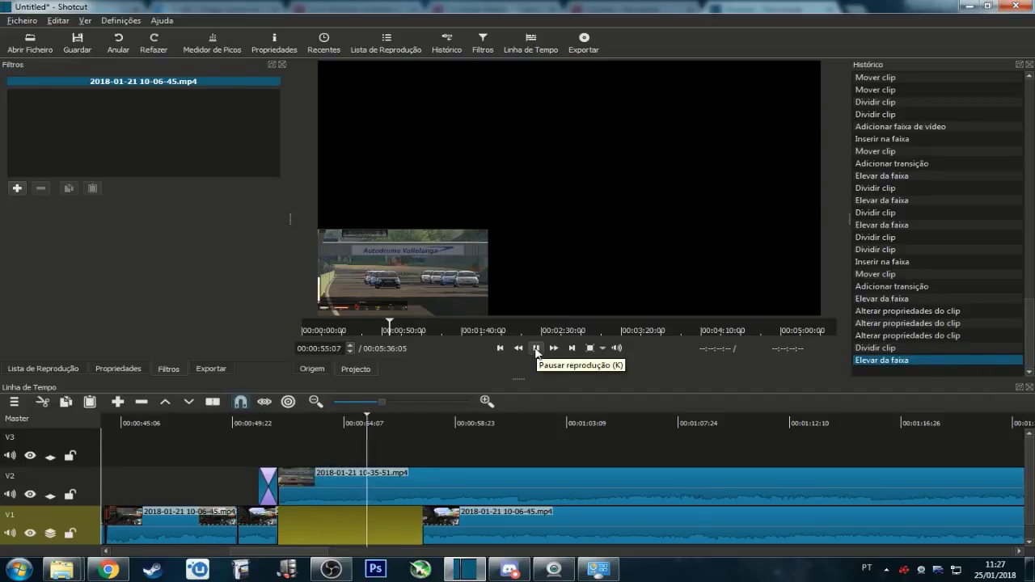
{"action": "left_click", "coordinate": [536, 349]}
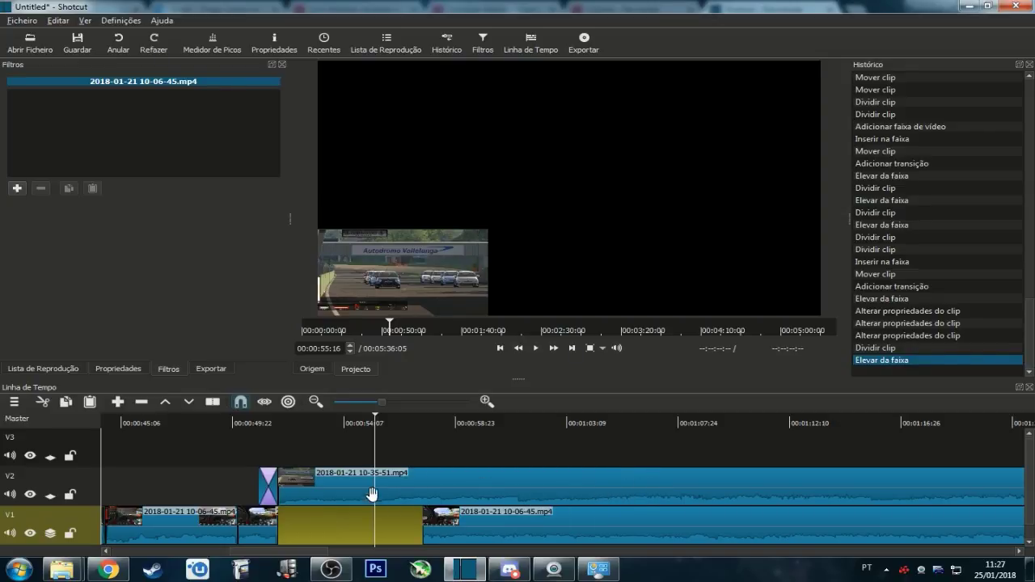
{"action": "key", "text": "ctrl+z"}
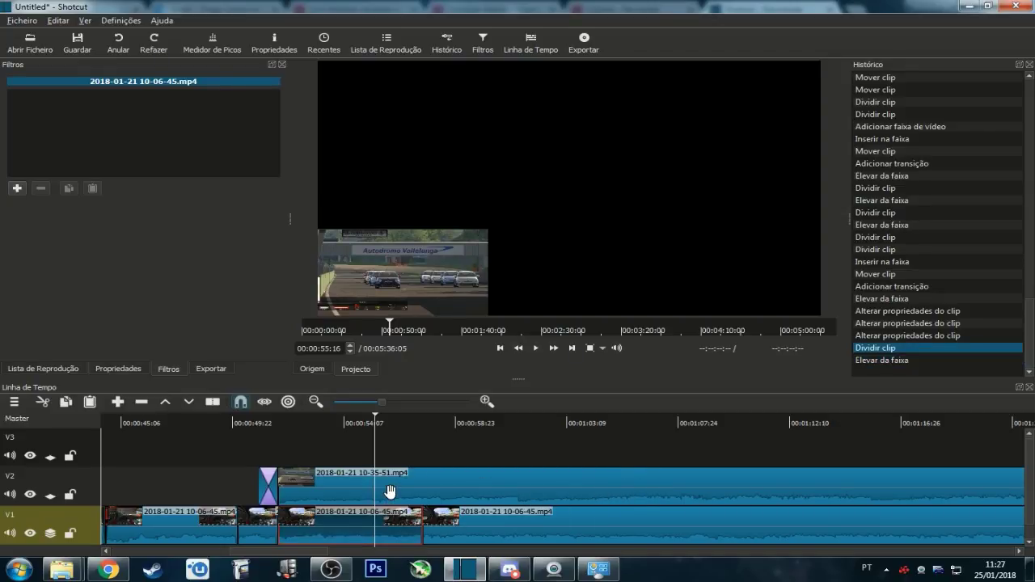
{"action": "key", "text": "ctrl+z"}
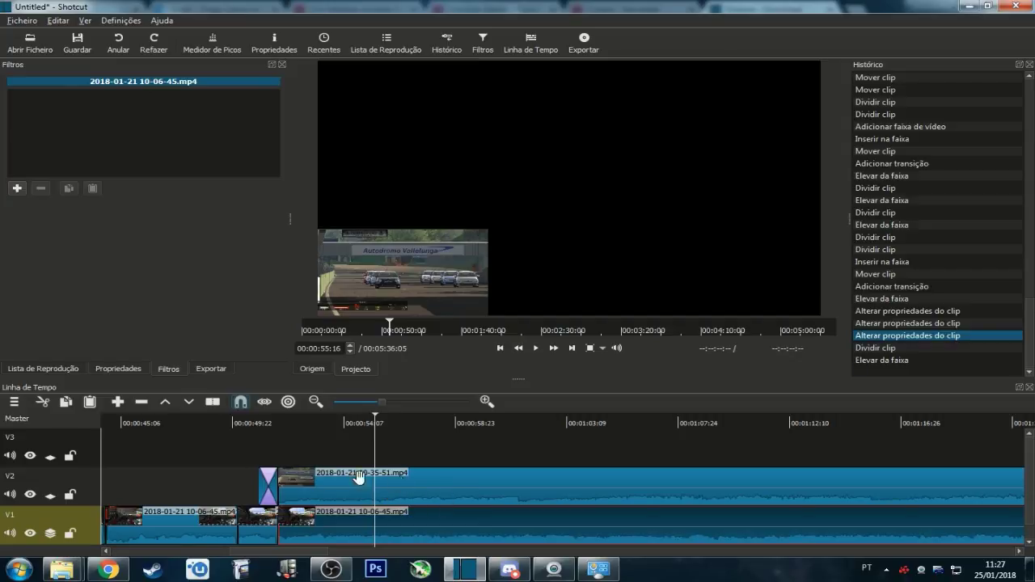
Select the V2 overlay clip and switch the V2 track's mute on and back off.
{"action": "left_click", "coordinate": [399, 482]}
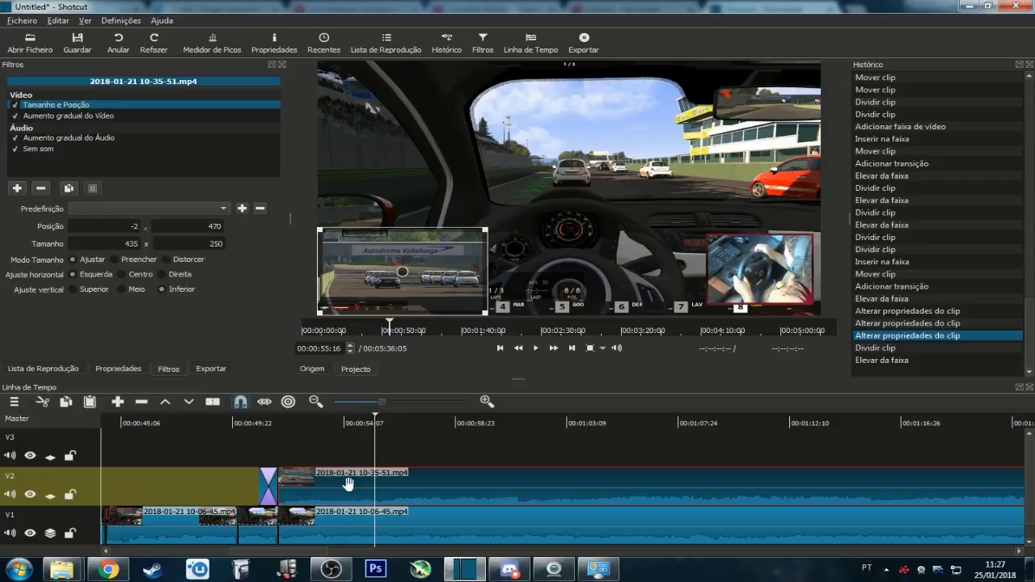
{"action": "left_click", "coordinate": [10, 494]}
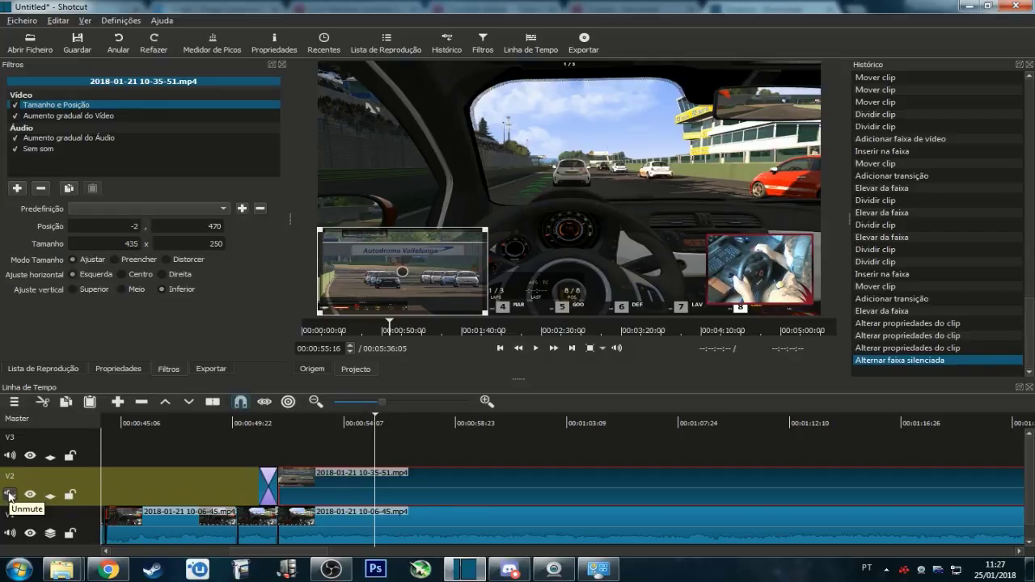
{"action": "left_click", "coordinate": [9, 494]}
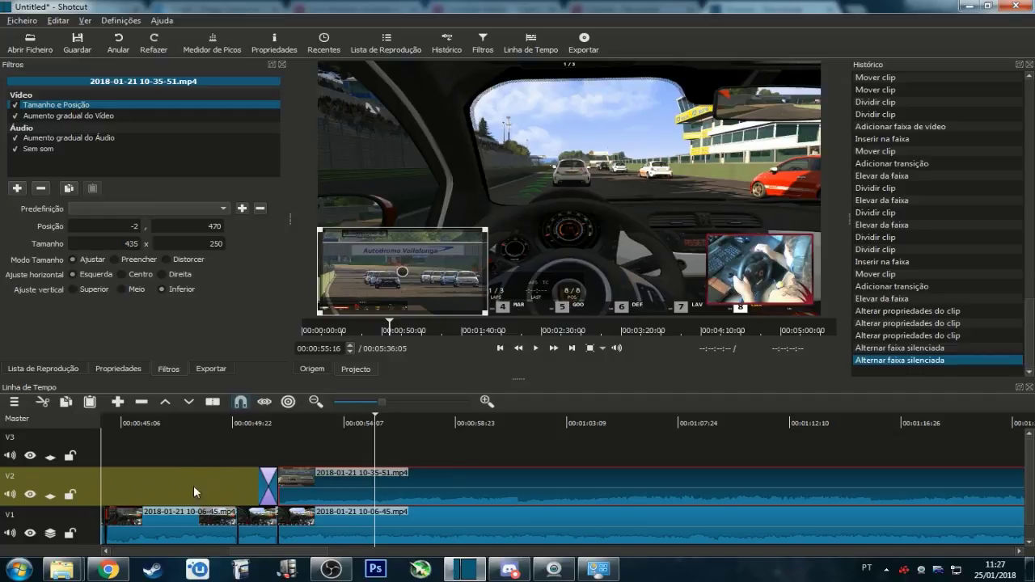
Move the INSCREVA E LIKE.mp4 clip from V2 to V3 at about 00:01:04 and mute the V2 track.
{"action": "left_click_drag", "start_coordinate": [289, 553], "coordinate": [178, 558]}
{"action": "left_click_drag", "start_coordinate": [187, 490], "coordinate": [819, 509]}
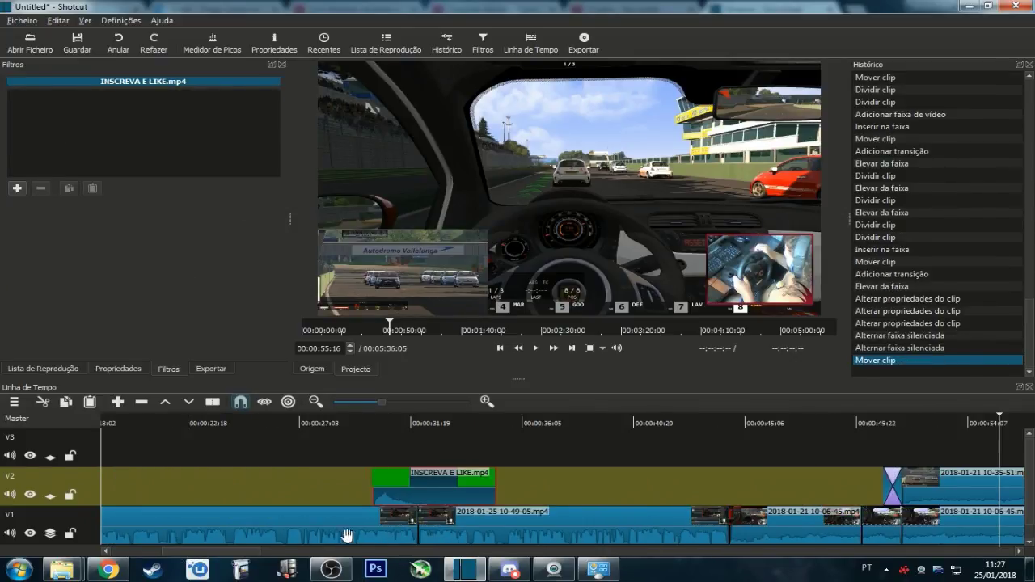
{"action": "mouse_move", "coordinate": [170, 557]}
{"action": "left_mouse_down"}
{"action": "mouse_move", "coordinate": [210, 558]}
{"action": "mouse_move", "coordinate": [186, 558]}
{"action": "left_mouse_up"}
{"action": "left_click_drag", "start_coordinate": [212, 489], "coordinate": [932, 449]}
{"action": "left_click_drag", "start_coordinate": [269, 555], "coordinate": [323, 555]}
{"action": "left_click_drag", "start_coordinate": [315, 447], "coordinate": [619, 445]}
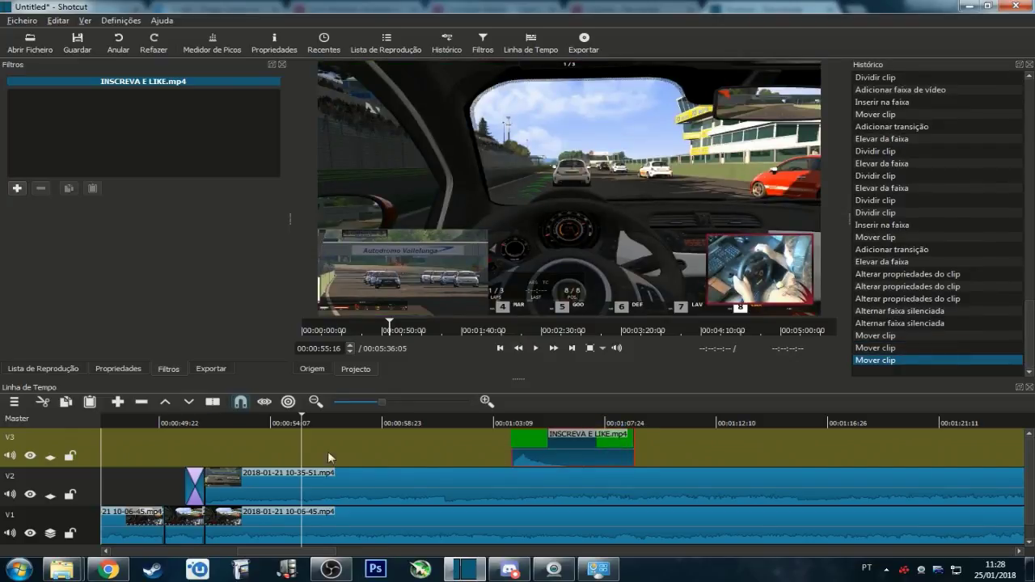
{"action": "left_click", "coordinate": [11, 494]}
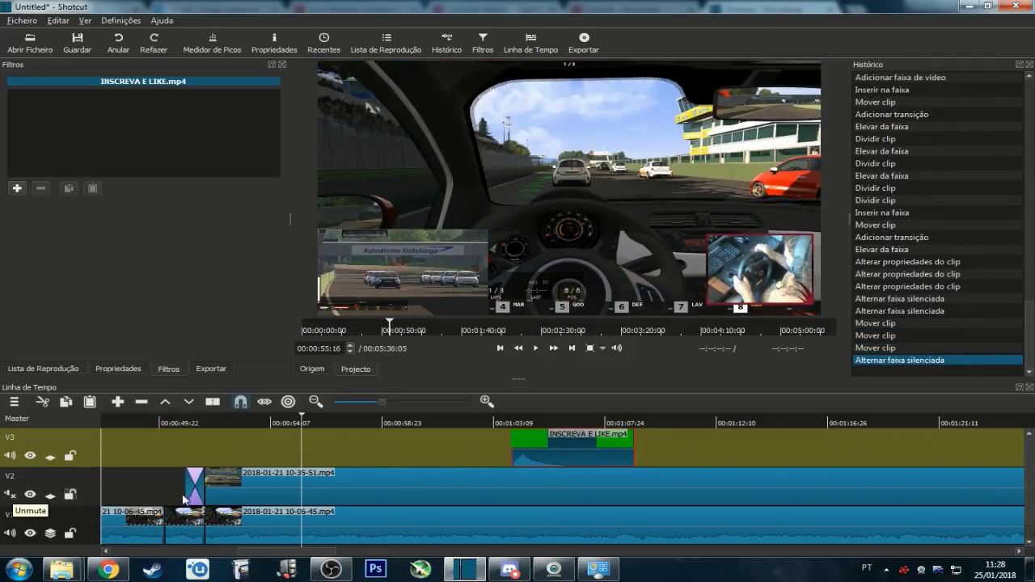
Preview the INSCREVA E LIKE.mp4 clip on V3 by moving the playhead to 00:01:06:02.
{"action": "mouse_move", "coordinate": [318, 555]}
{"action": "left_mouse_down"}
{"action": "mouse_move", "coordinate": [804, 560]}
{"action": "mouse_move", "coordinate": [488, 544]}
{"action": "mouse_move", "coordinate": [278, 553]}
{"action": "mouse_move", "coordinate": [324, 555]}
{"action": "left_mouse_up"}
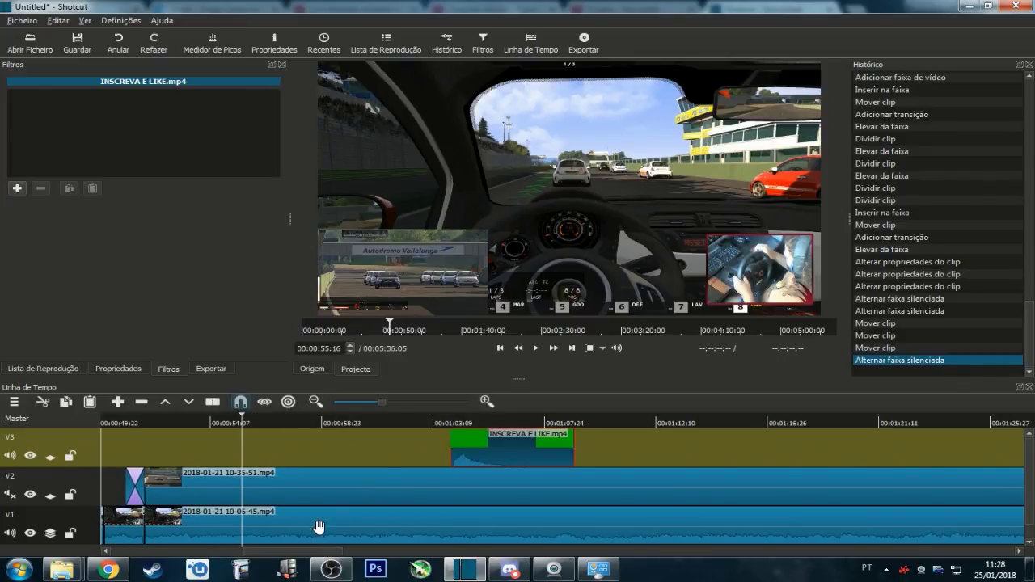
{"action": "left_click", "coordinate": [489, 420]}
{"action": "left_click", "coordinate": [446, 420]}
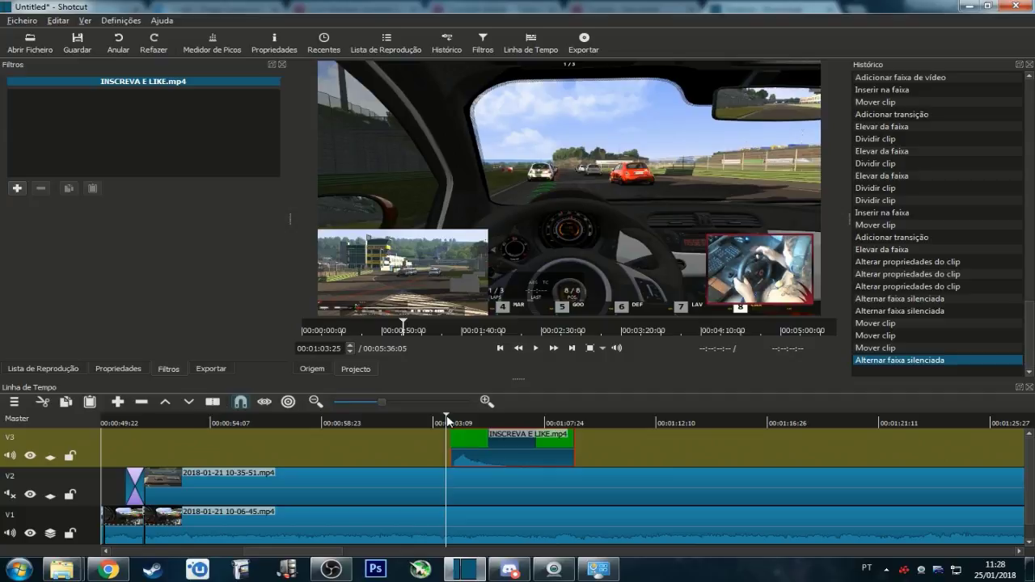
{"action": "left_click", "coordinate": [501, 434]}
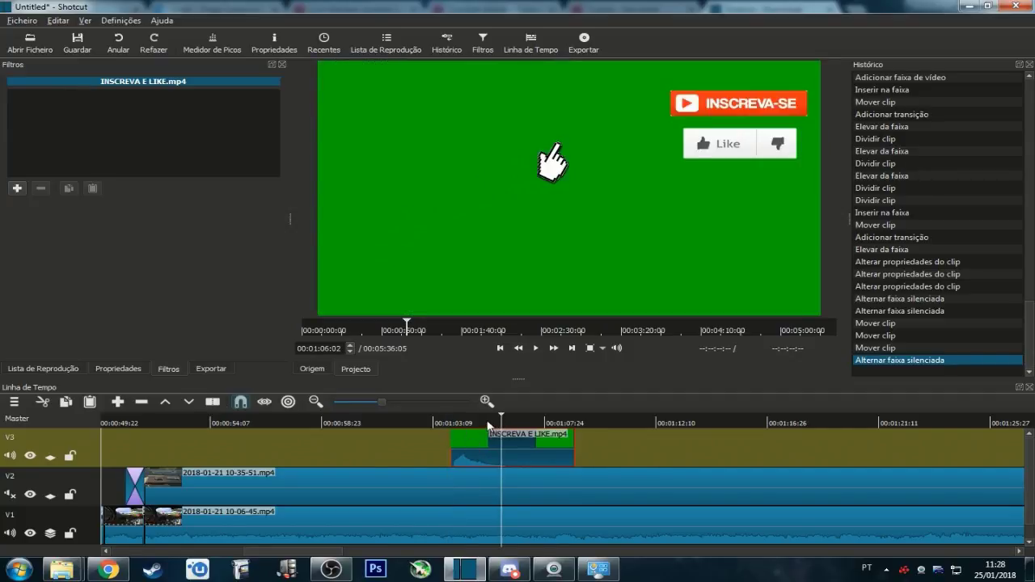
Add the Chroma Key: Simples filter to the INSCREVA E LIKE.mp4 clip on V3 and set its distance to 43,6 %.
{"action": "left_click", "coordinate": [488, 434]}
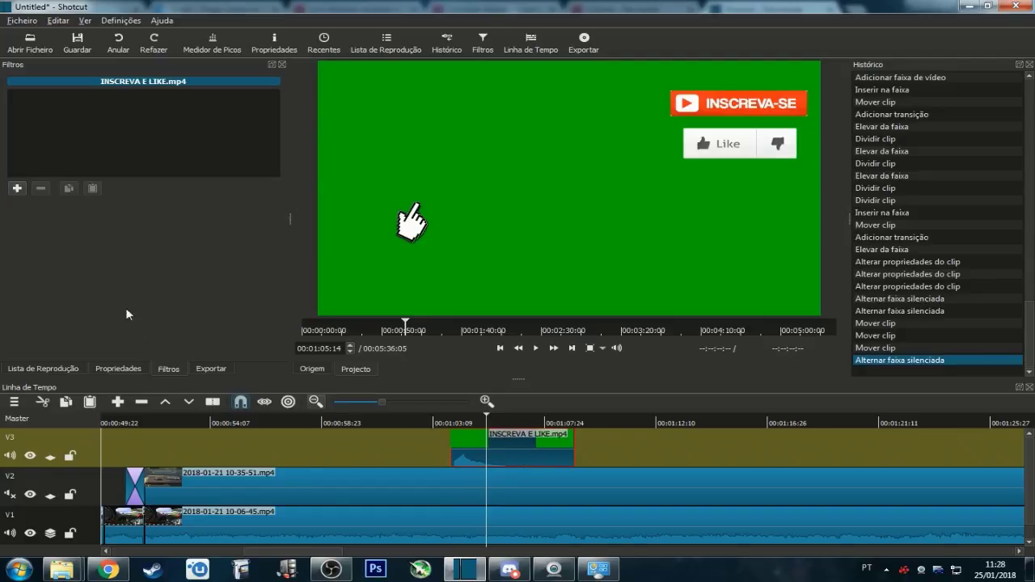
{"action": "left_click", "coordinate": [17, 188]}
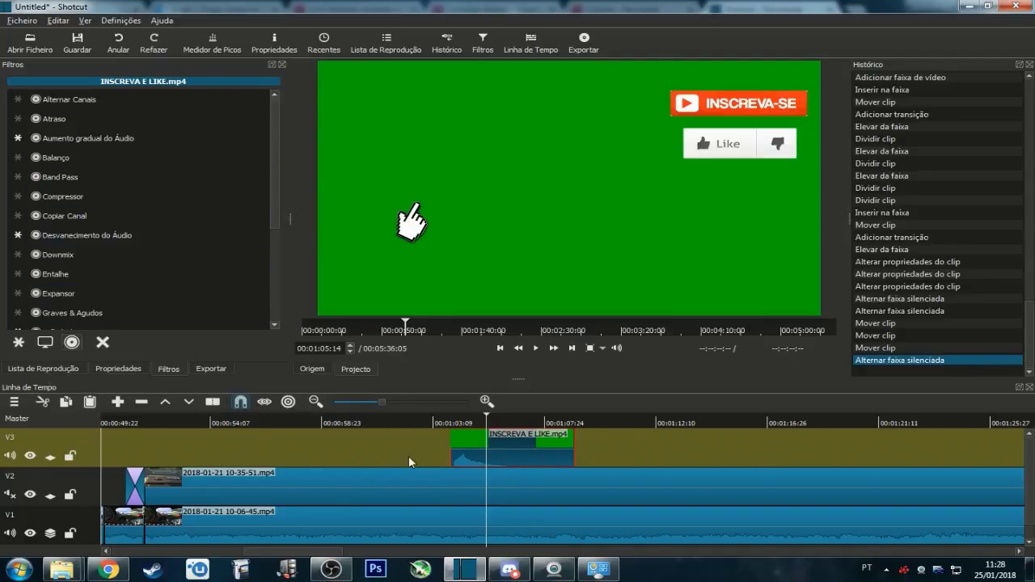
{"action": "left_click", "coordinate": [118, 369]}
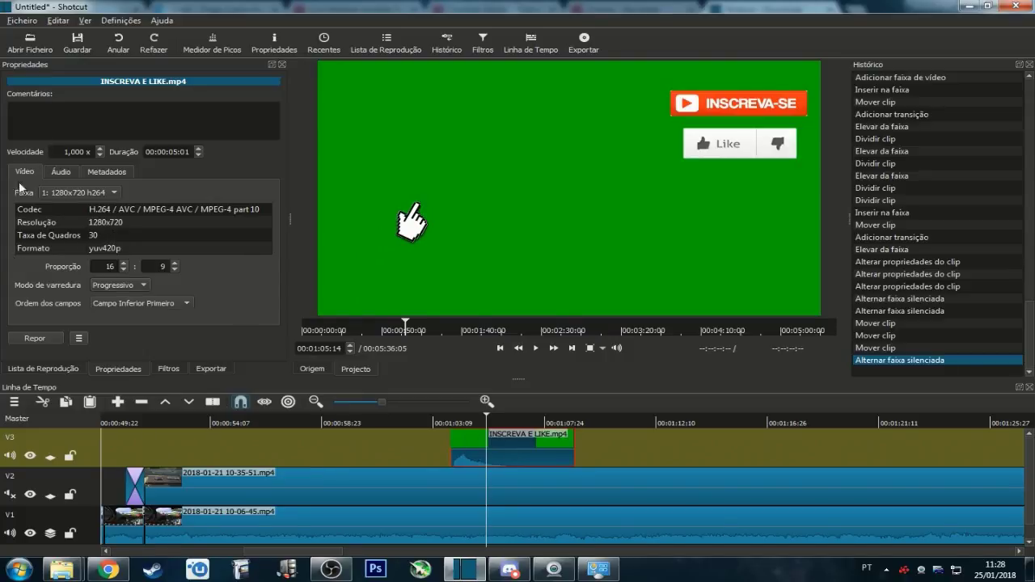
{"action": "left_click", "coordinate": [182, 368]}
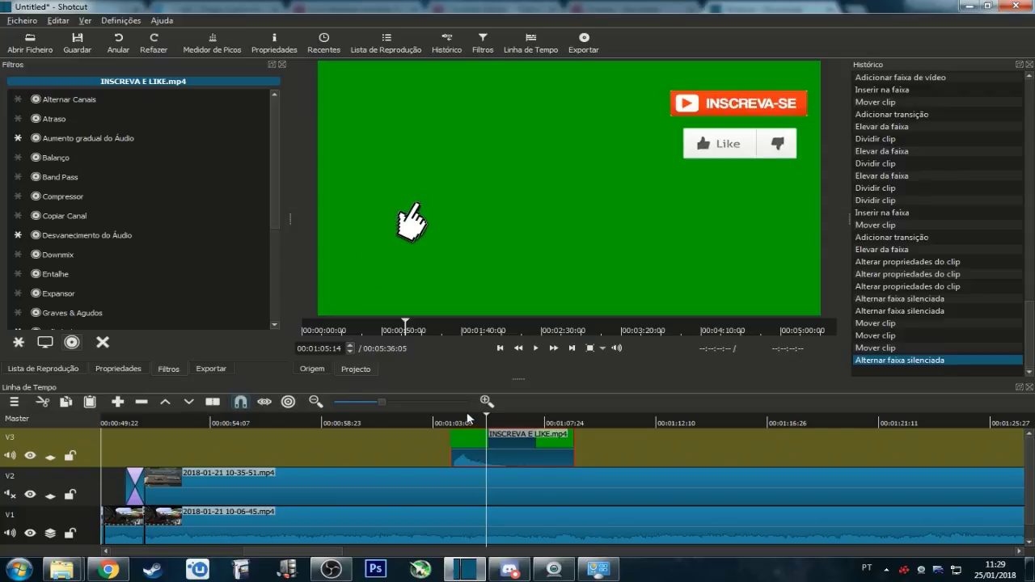
{"action": "left_click", "coordinate": [118, 177]}
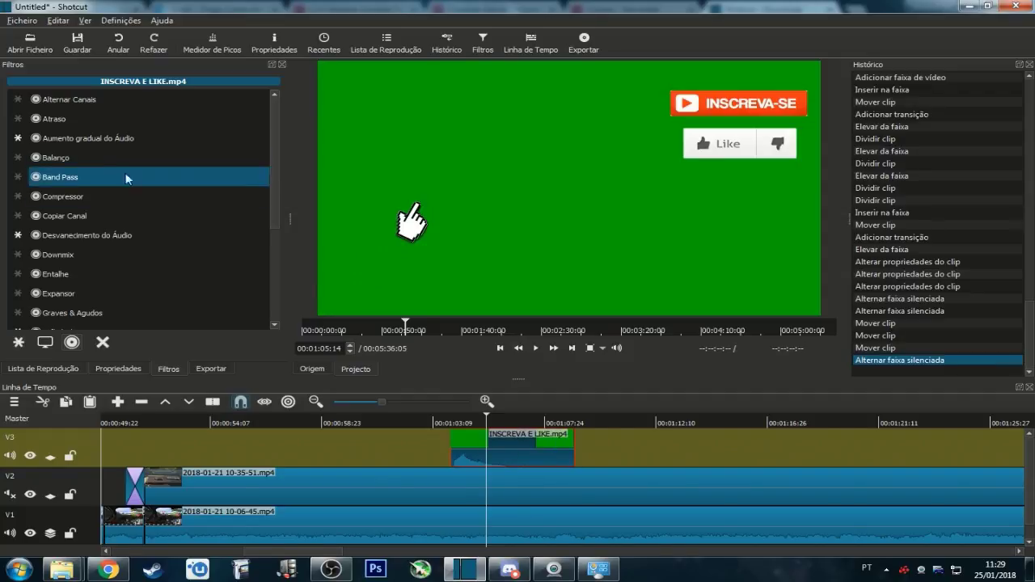
{"action": "left_click", "coordinate": [18, 341]}
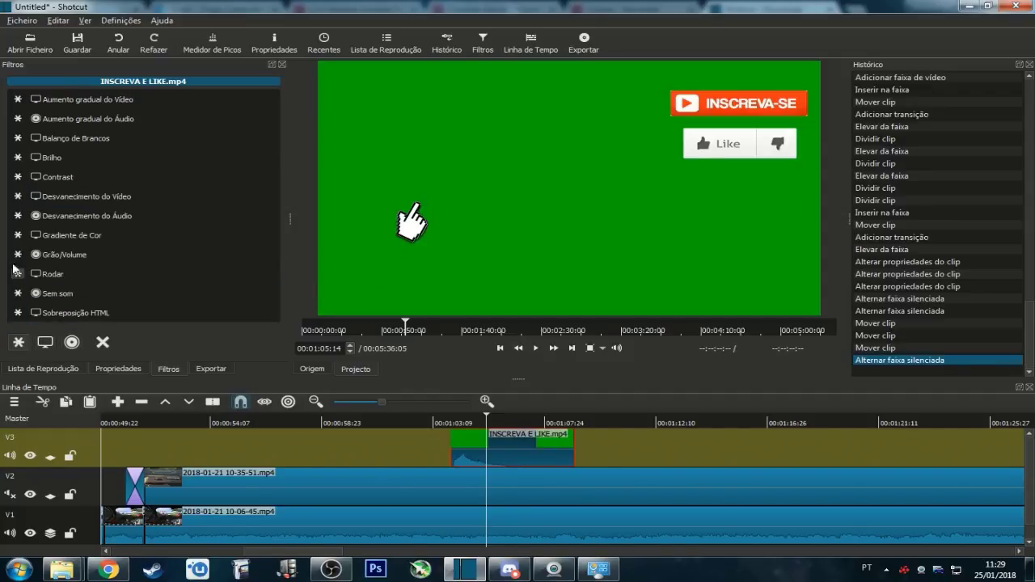
{"action": "left_click", "coordinate": [44, 341]}
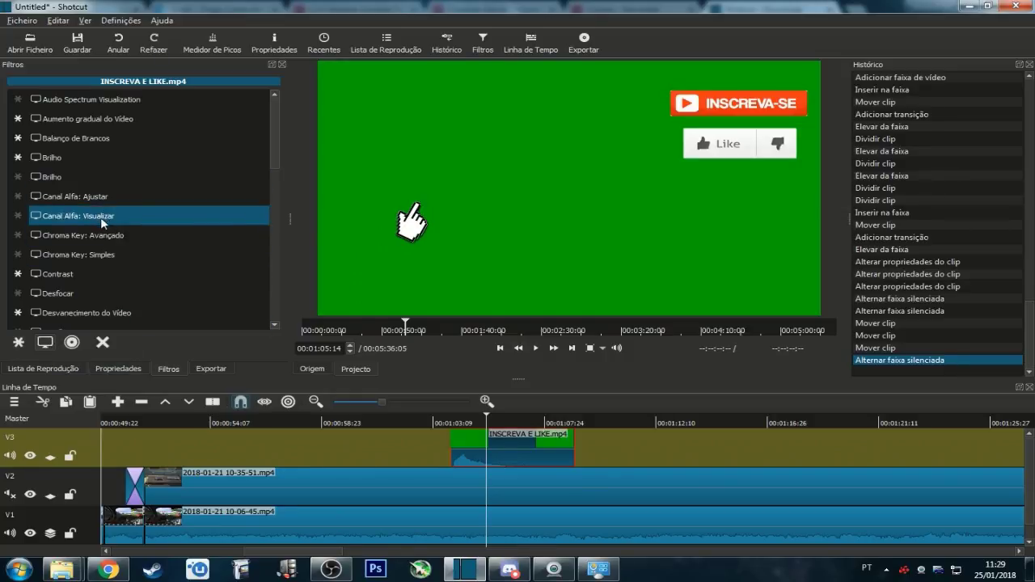
{"action": "left_click", "coordinate": [107, 254]}
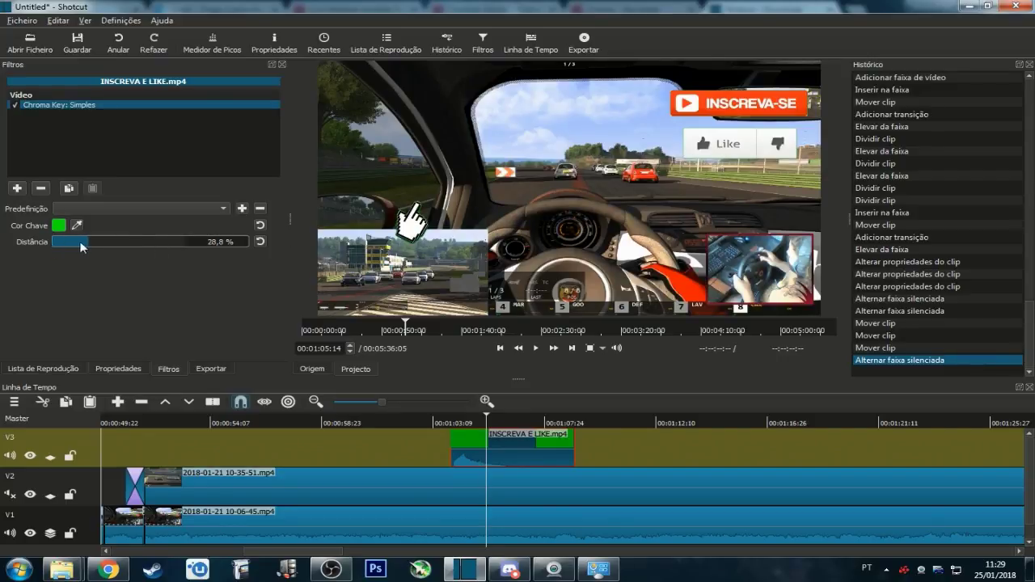
{"action": "left_click_drag", "start_coordinate": [89, 239], "coordinate": [113, 245]}
Play the timeline from 00:01:02:12 through the INSCREVA E LIKE.mp4 clip to preview the chroma key.
{"action": "left_click", "coordinate": [411, 423]}
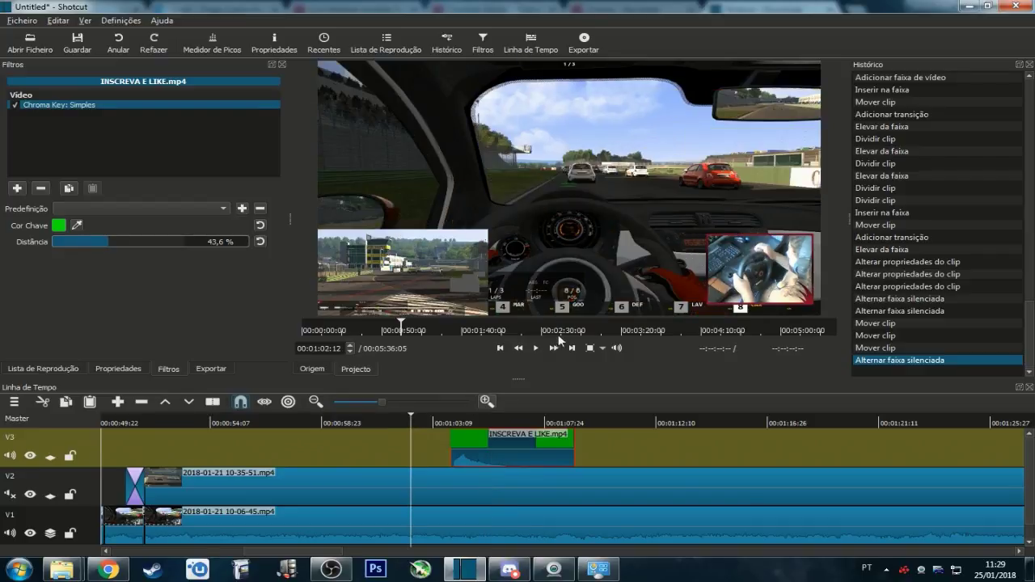
{"action": "left_click", "coordinate": [535, 347]}
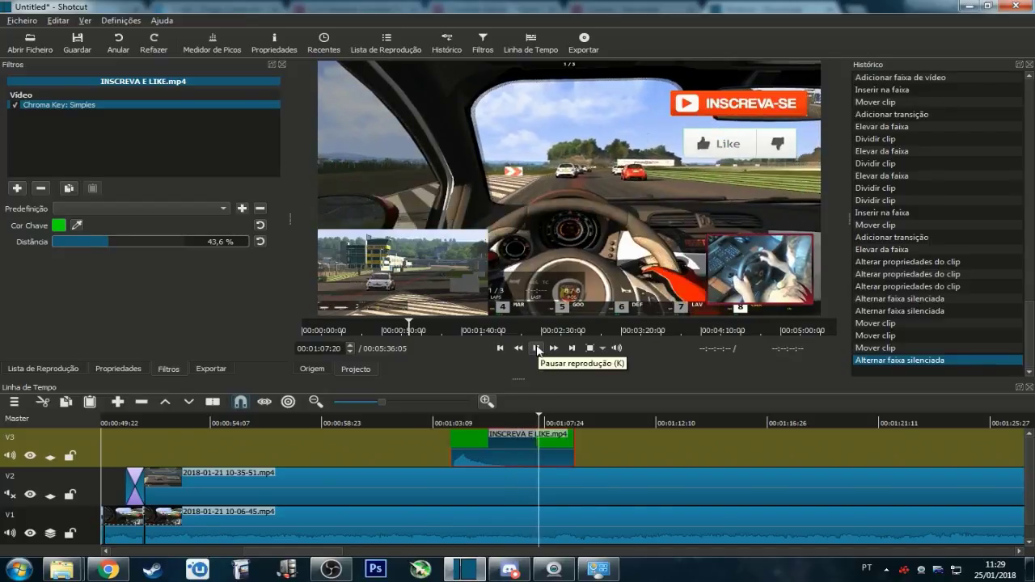
{"action": "left_click", "coordinate": [537, 348]}
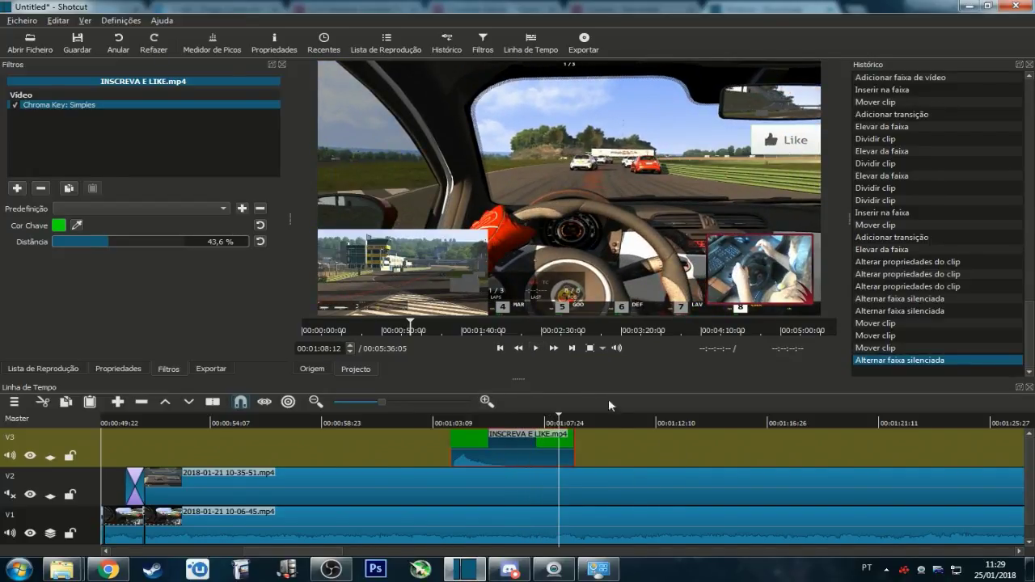
Paste a copy of the INSCREVA E LIKE.mp4 clip onto V3 at about 00:03:40 and remove that copy.
{"action": "left_click_drag", "start_coordinate": [372, 402], "coordinate": [360, 402]}
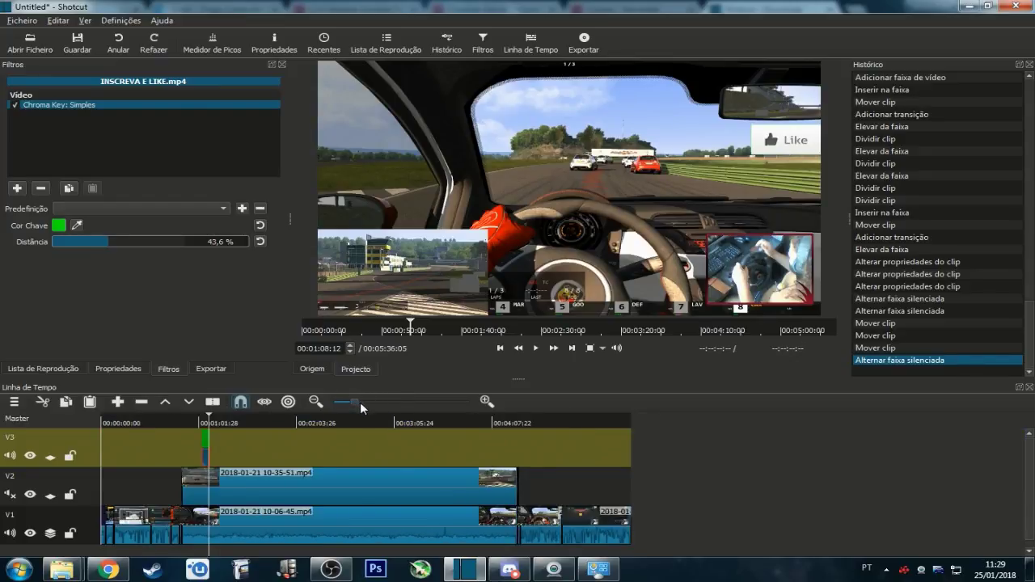
{"action": "left_click", "coordinate": [626, 422]}
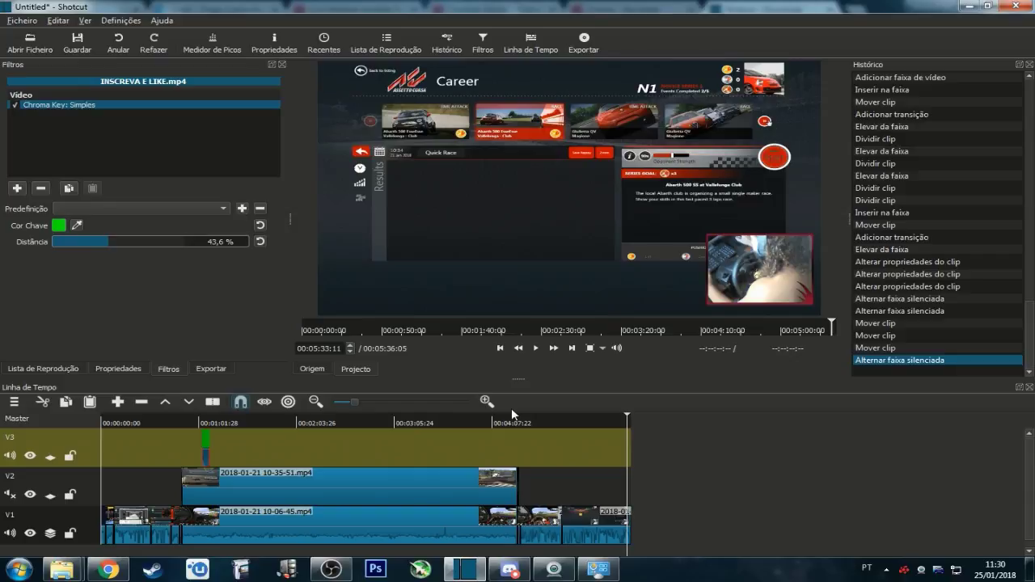
{"action": "left_click", "coordinate": [448, 422]}
{"action": "key", "text": "v"}
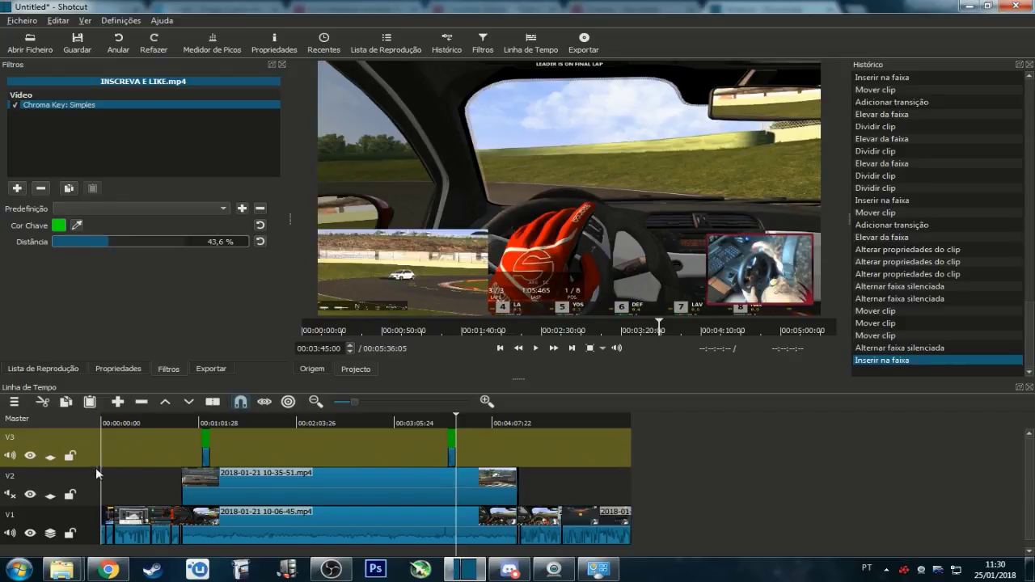
{"action": "left_click", "coordinate": [94, 495]}
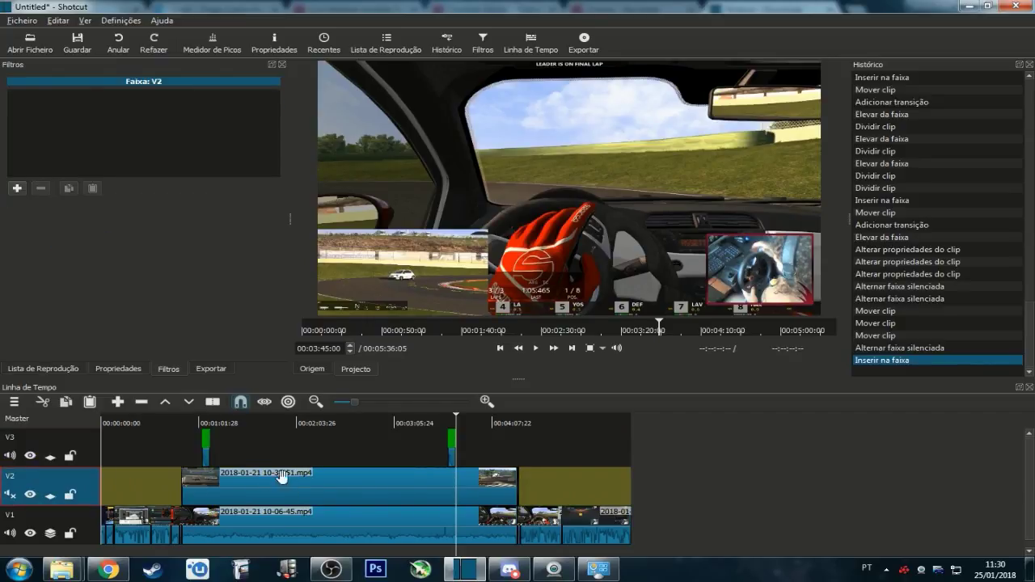
{"action": "left_click", "coordinate": [92, 456]}
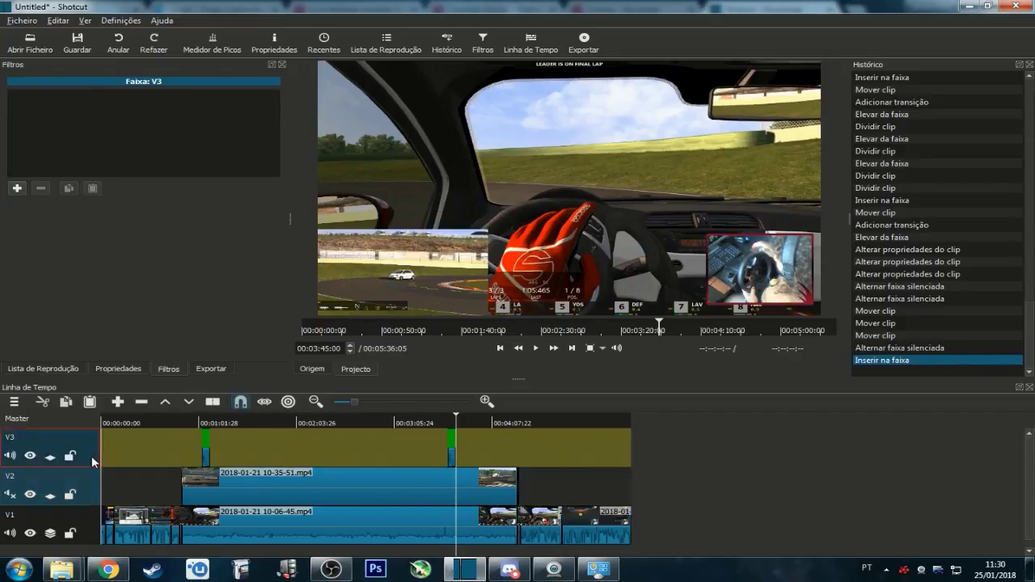
{"action": "left_click", "coordinate": [451, 444]}
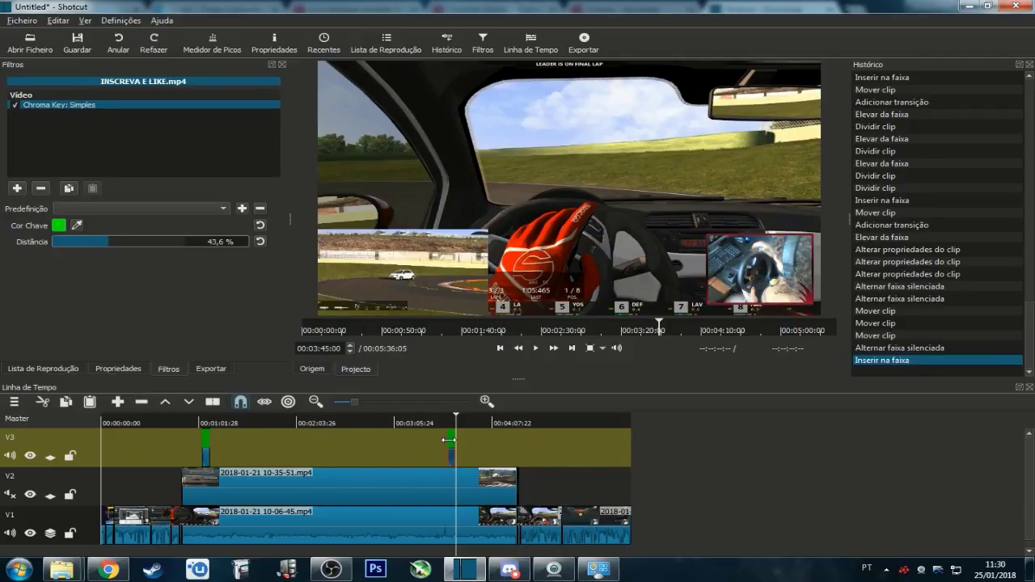
{"action": "key", "text": "Delete"}
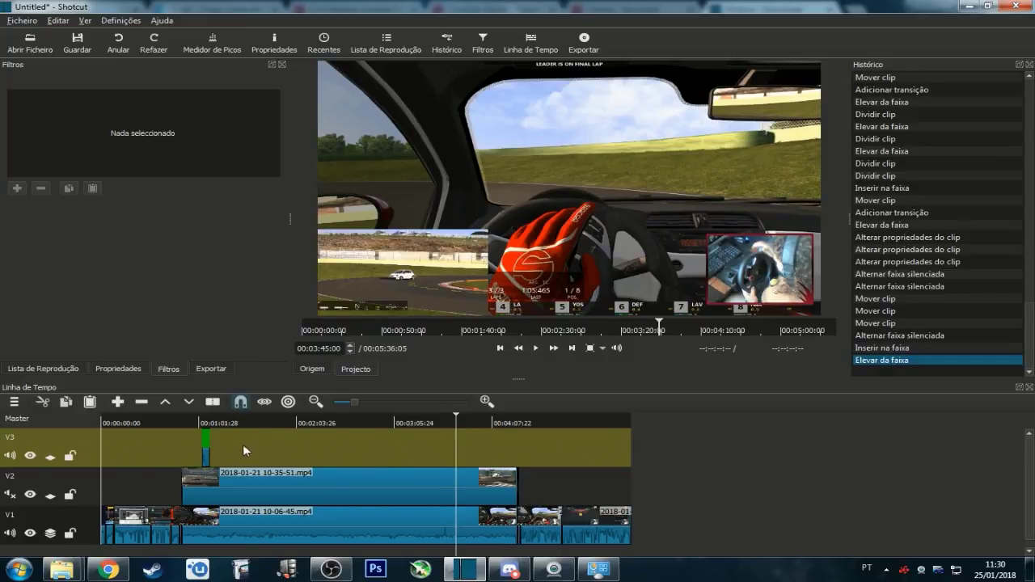
Open the export settings and widen their panel until all the video options fit.
{"action": "left_click", "coordinate": [211, 369]}
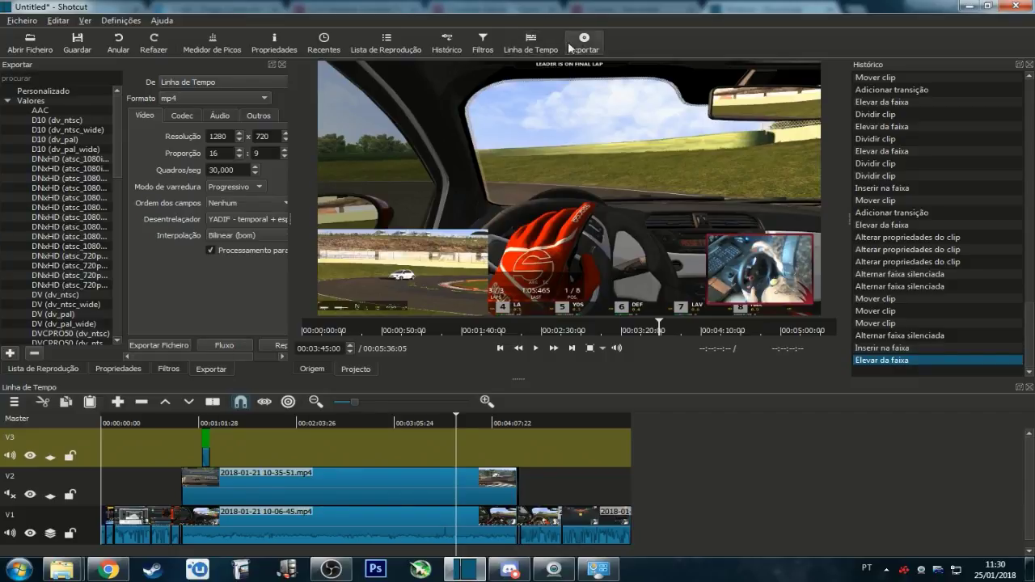
{"action": "left_click_drag", "start_coordinate": [290, 219], "coordinate": [364, 225]}
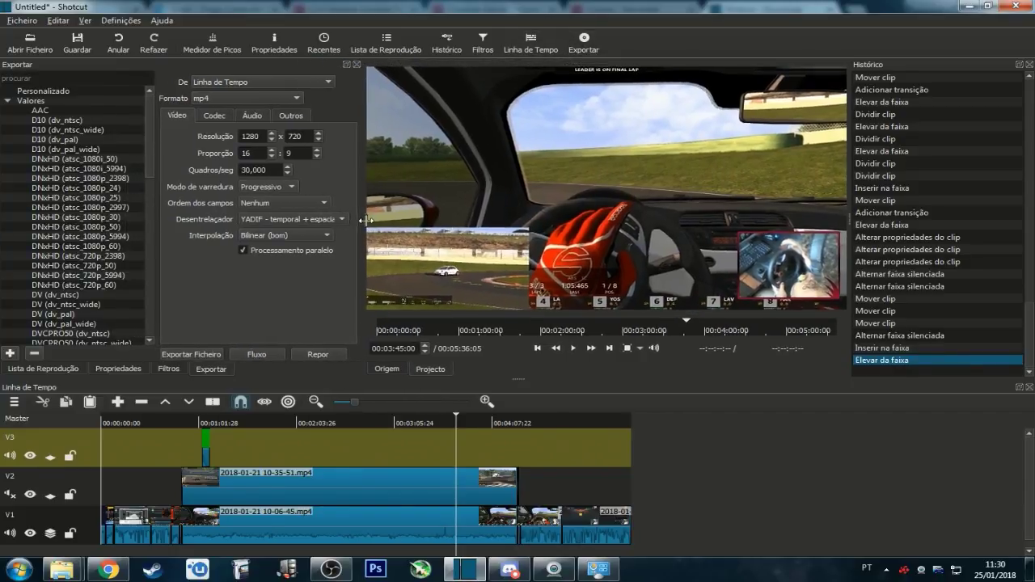
{"action": "left_click", "coordinate": [273, 141]}
{"action": "left_click", "coordinate": [271, 134]}
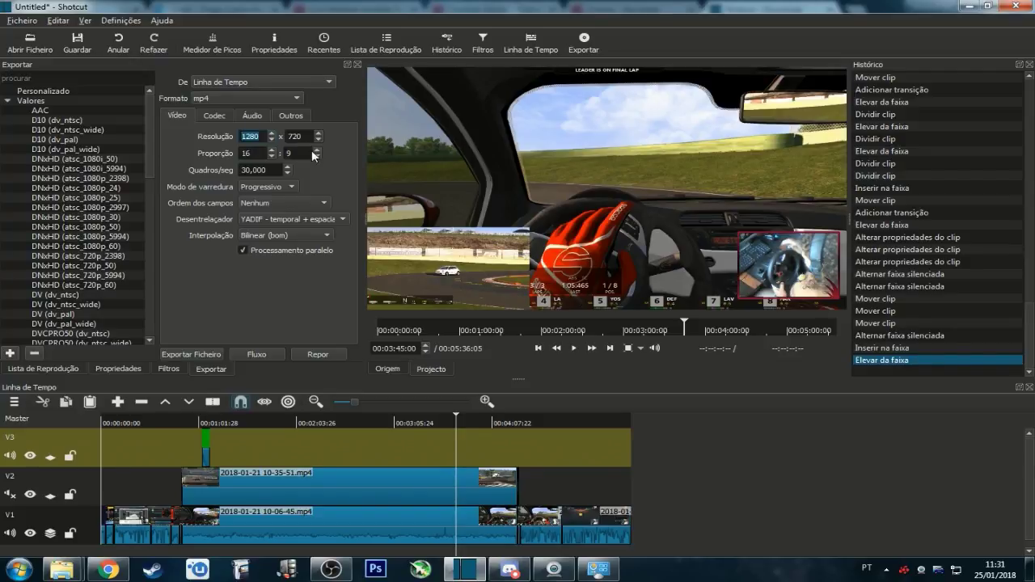
Set the export frame rate to 29,000 and close the Histórico panel.
{"action": "left_click", "coordinate": [287, 173]}
{"action": "left_click", "coordinate": [1028, 64]}
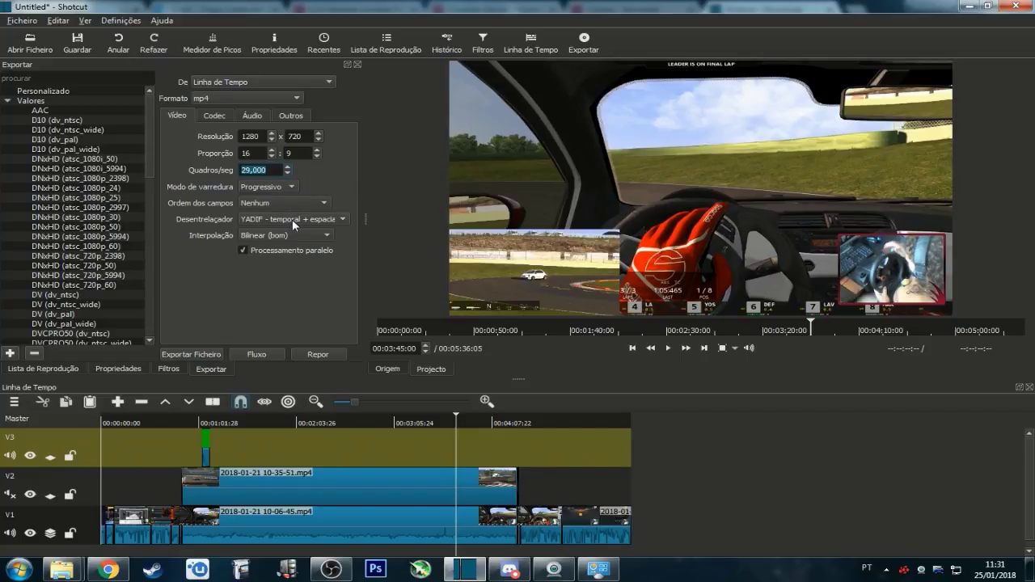
Review the deinterlacer and interpolation choices for the export, keeping YADIF - temporal + espacial and Bilinear.
{"action": "left_click", "coordinate": [340, 219]}
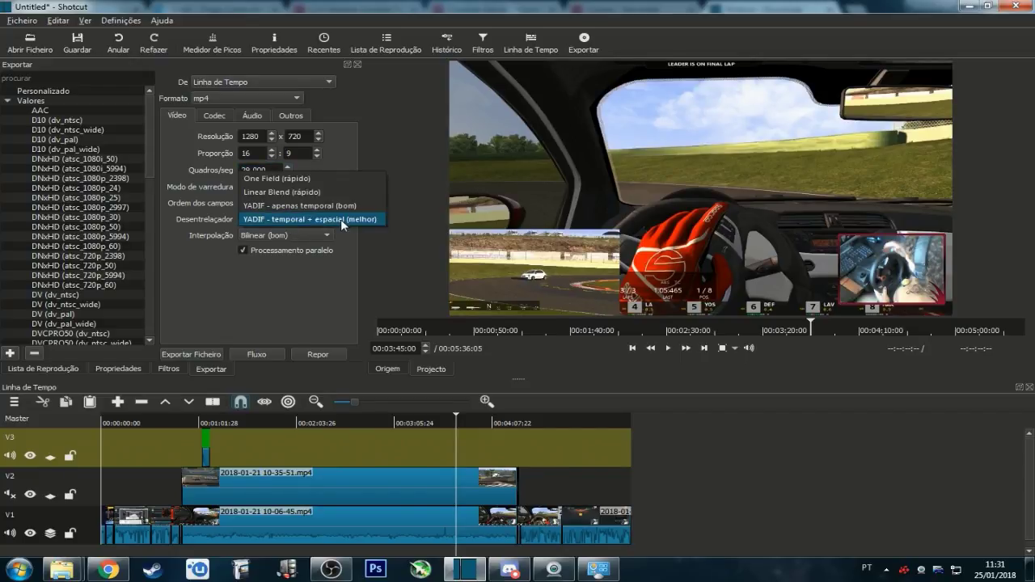
{"action": "left_click", "coordinate": [340, 219]}
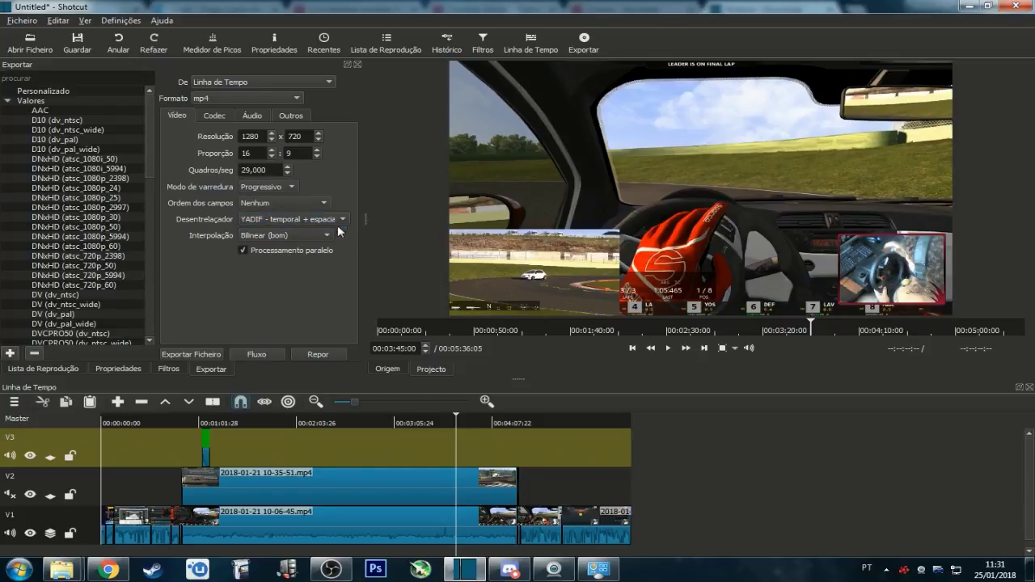
{"action": "left_click", "coordinate": [324, 235]}
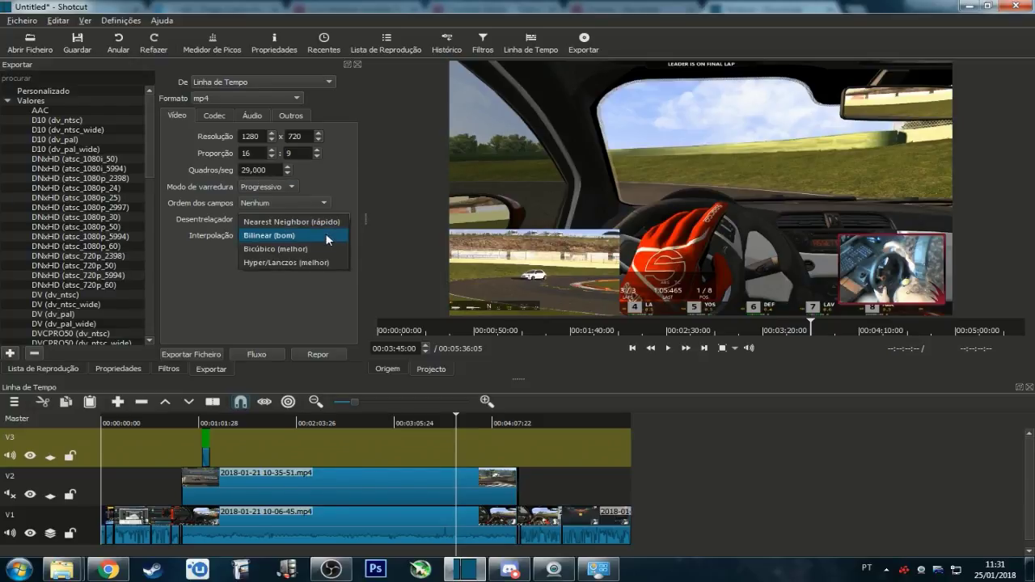
{"action": "left_click", "coordinate": [328, 235]}
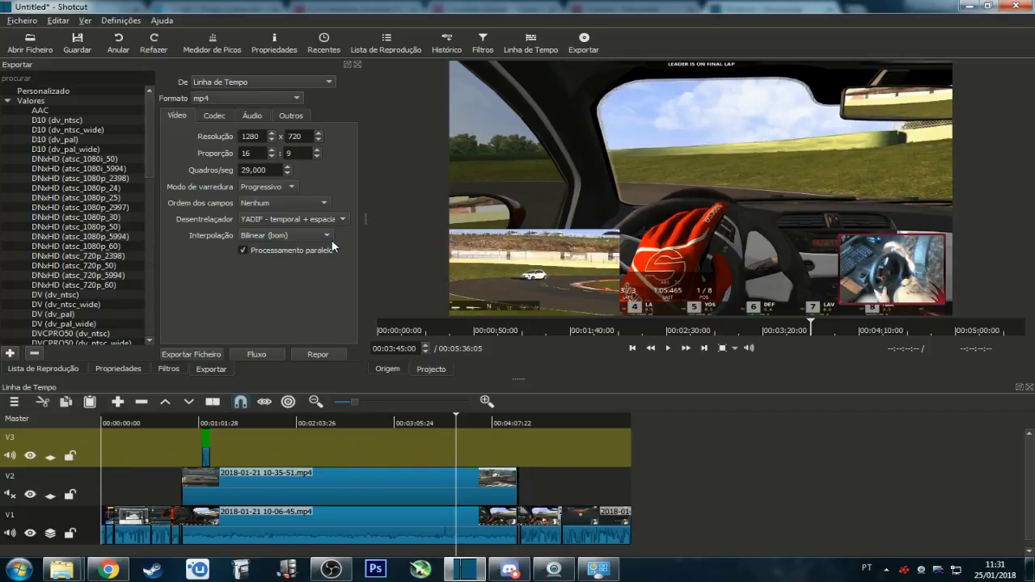
Keep the video codec's rate control at VBR baseado na Qualidade and set the quality to 65 %.
{"action": "left_click", "coordinate": [215, 116]}
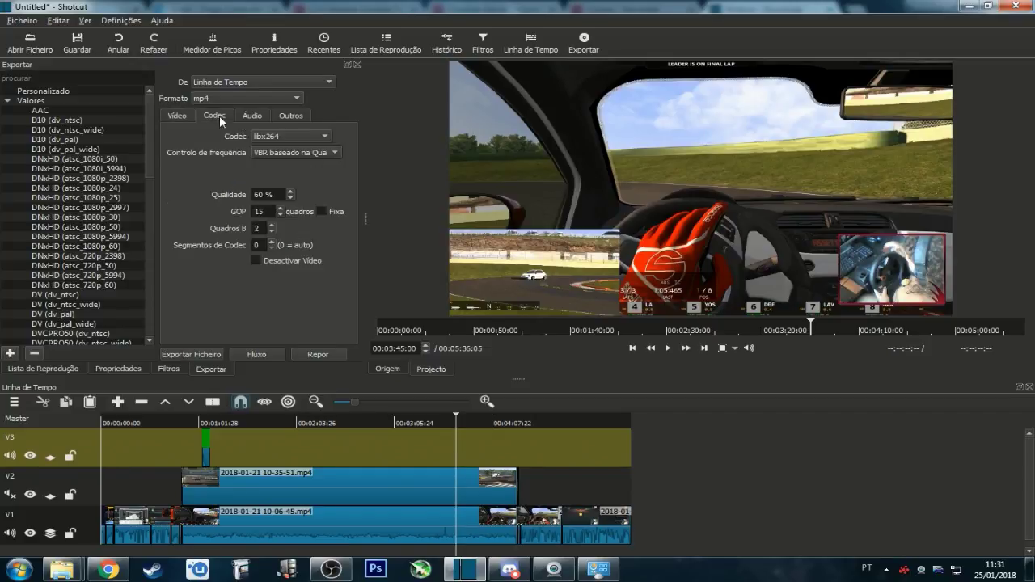
{"action": "left_click", "coordinate": [328, 154]}
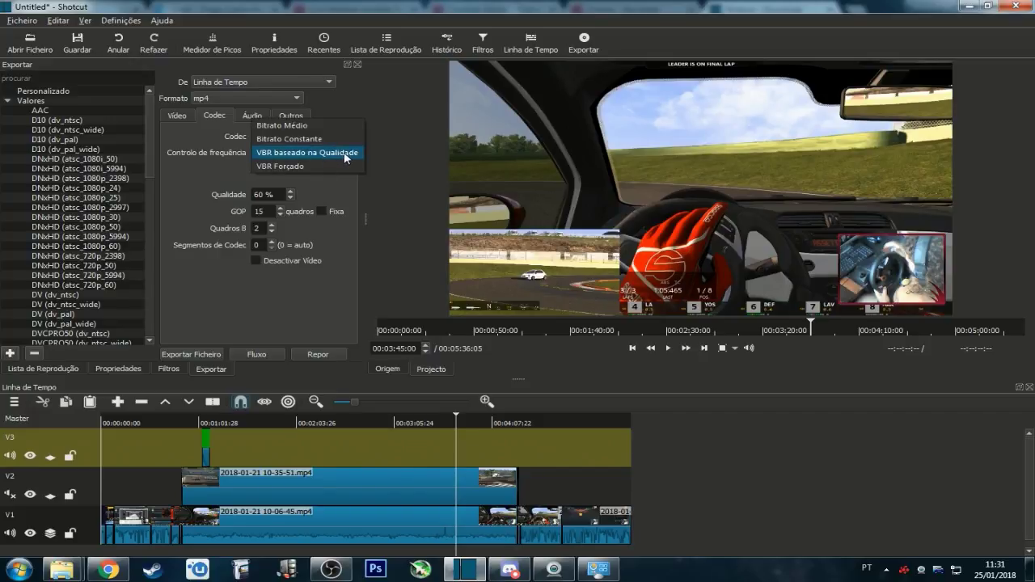
{"action": "left_click", "coordinate": [344, 155]}
{"action": "left_click", "coordinate": [339, 152]}
{"action": "left_click", "coordinate": [339, 152]}
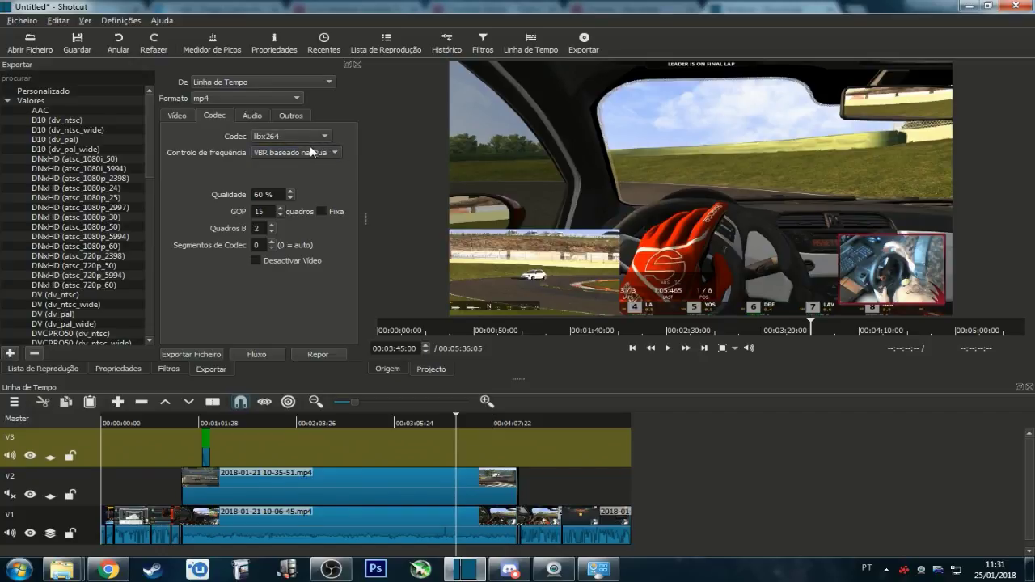
{"action": "left_click", "coordinate": [290, 190]}
Raise the video codec's GOP to 30 frames and return it to 15.
{"action": "left_click", "coordinate": [236, 211]}
{"action": "scroll", "coordinate": [281, 211], "scroll_direction": "up", "scroll_amount": 10}
{"action": "scroll", "coordinate": [281, 211], "scroll_direction": "up", "scroll_amount": 5}
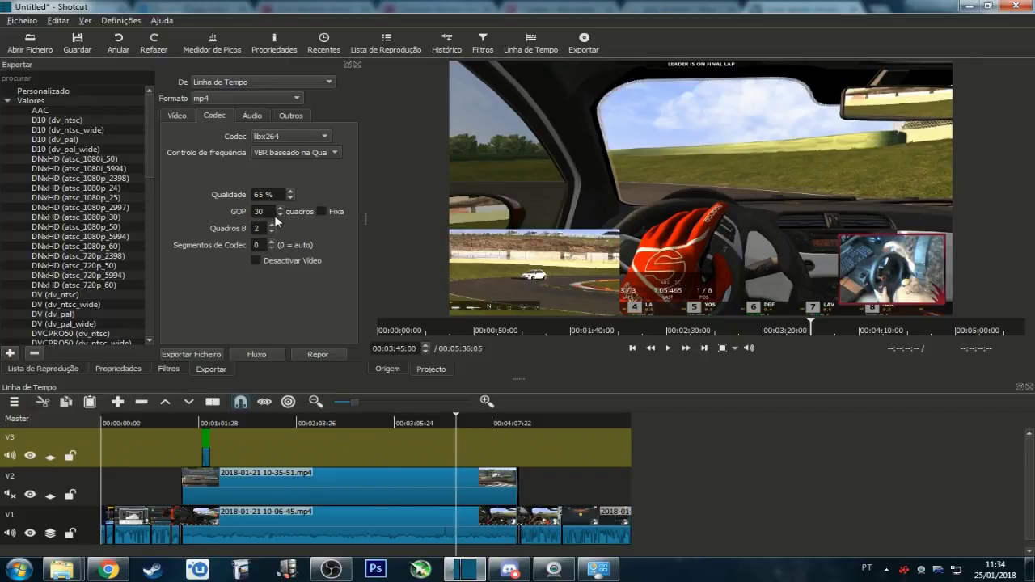
{"action": "double_click", "coordinate": [281, 215]}
{"action": "left_click", "coordinate": [281, 215]}
{"action": "left_click", "coordinate": [280, 215]}
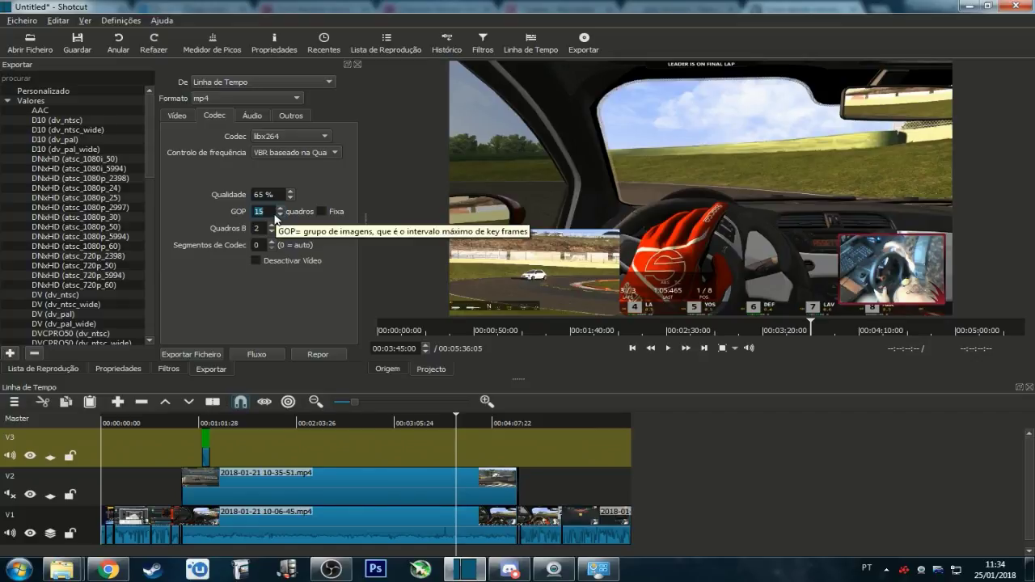
{"action": "left_click", "coordinate": [208, 268]}
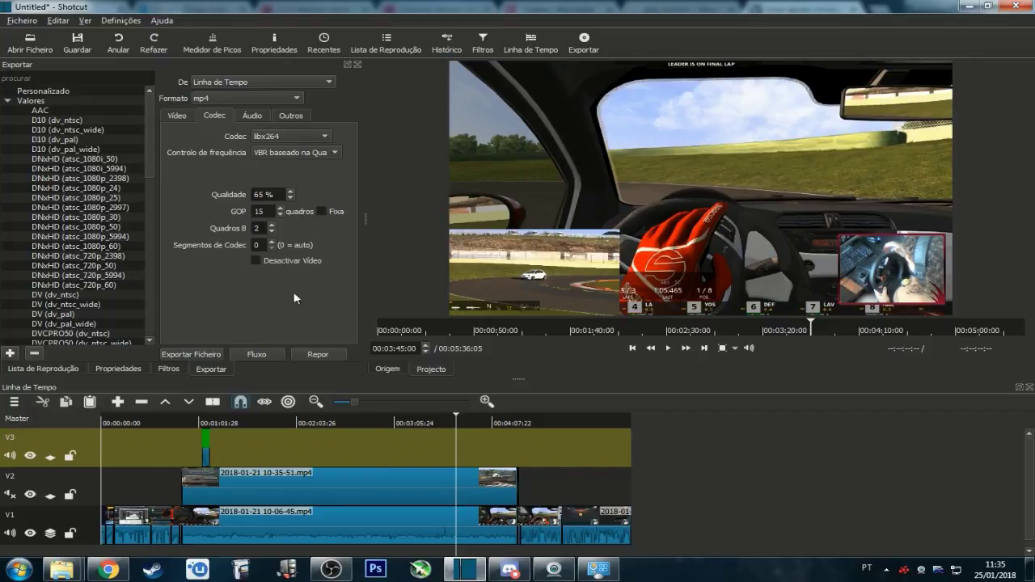
Set the export audio bitrate to 128k.
{"action": "left_click", "coordinate": [176, 116]}
{"action": "left_click", "coordinate": [252, 115]}
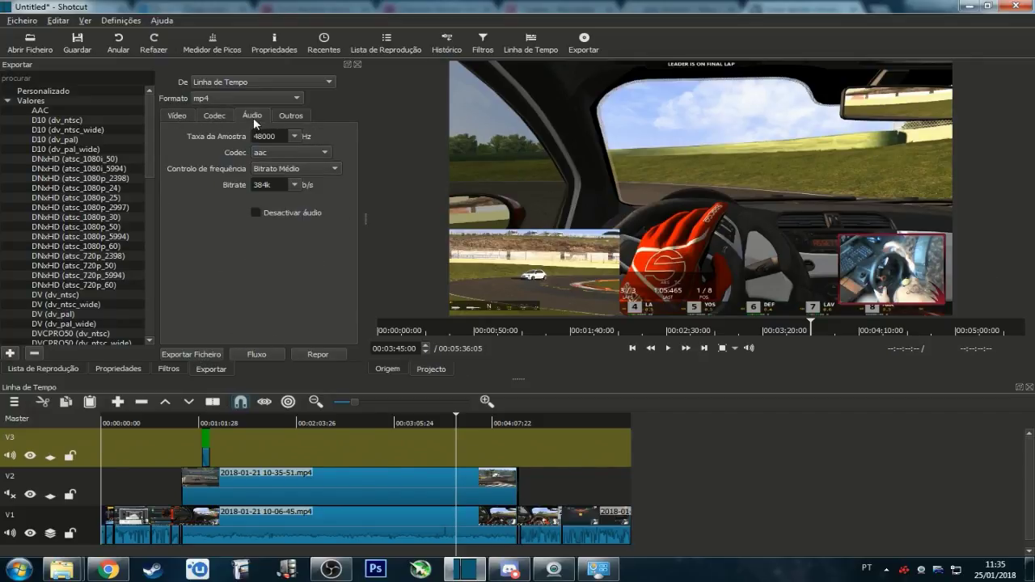
{"action": "left_click", "coordinate": [294, 185]}
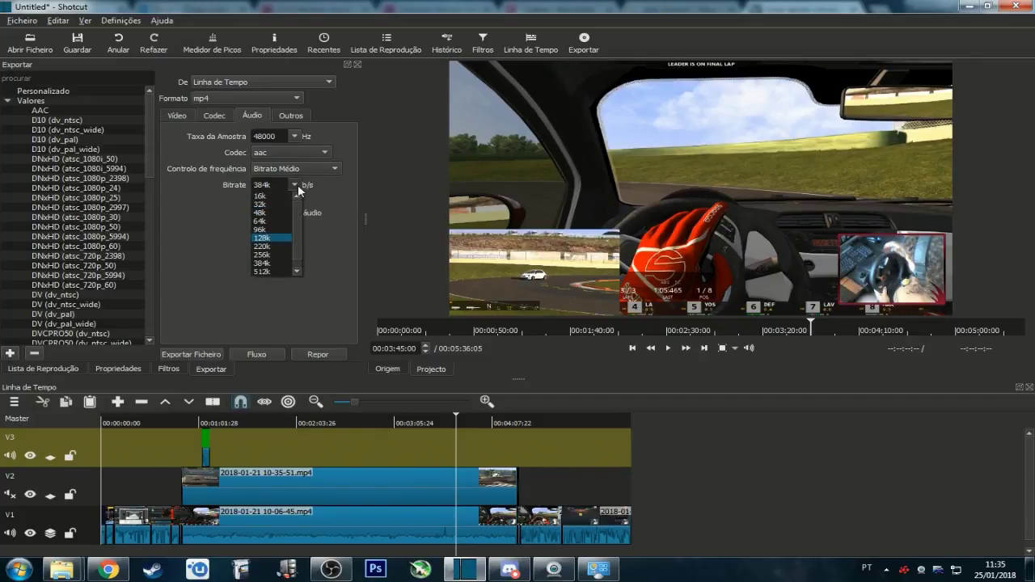
{"action": "left_click", "coordinate": [272, 239]}
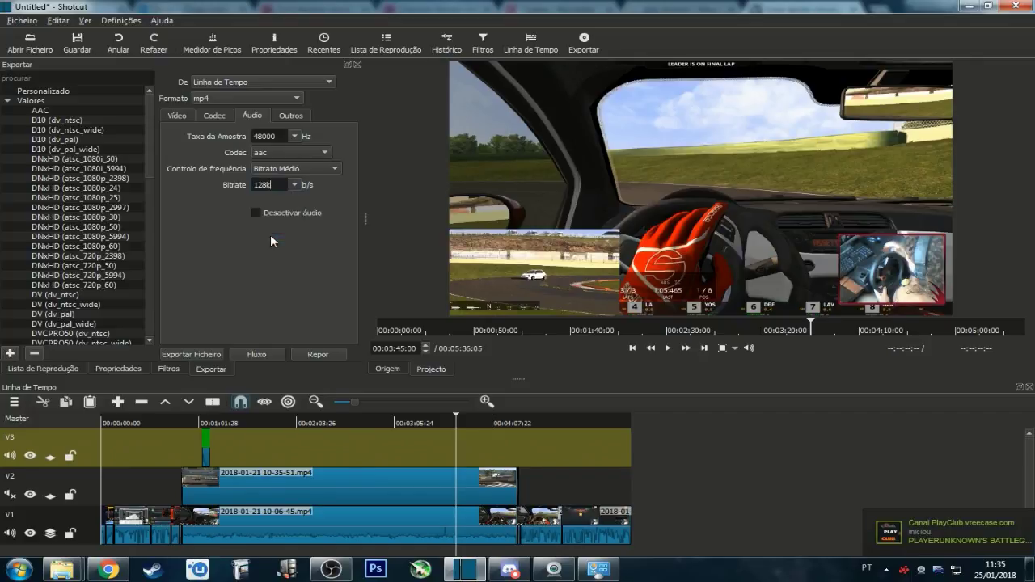
Review the rate control and codec choices for the export audio, keeping Bitrato Médio and aac.
{"action": "left_click", "coordinate": [327, 168]}
{"action": "left_click", "coordinate": [329, 168]}
{"action": "left_click", "coordinate": [318, 149]}
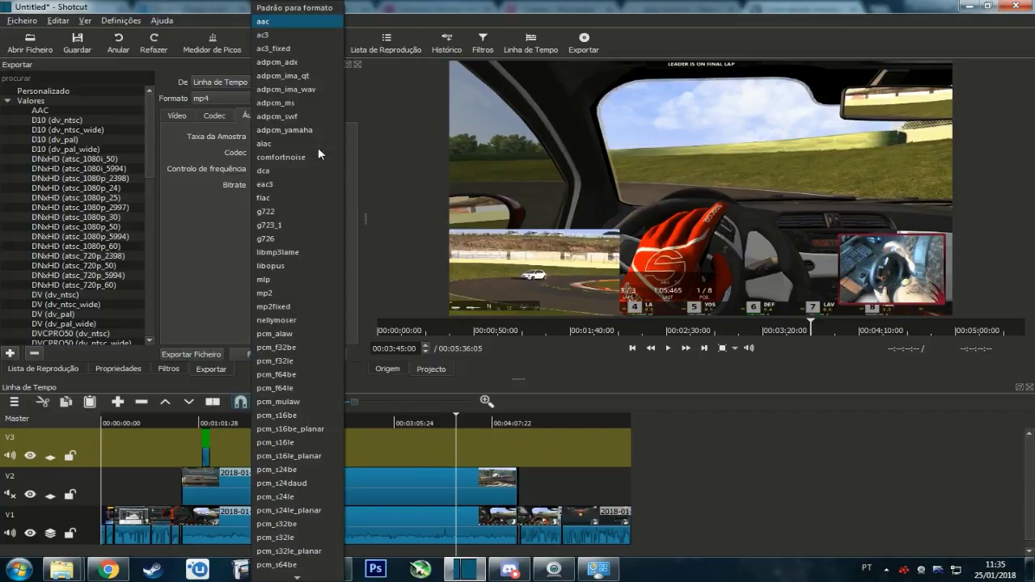
{"action": "left_click", "coordinate": [194, 219]}
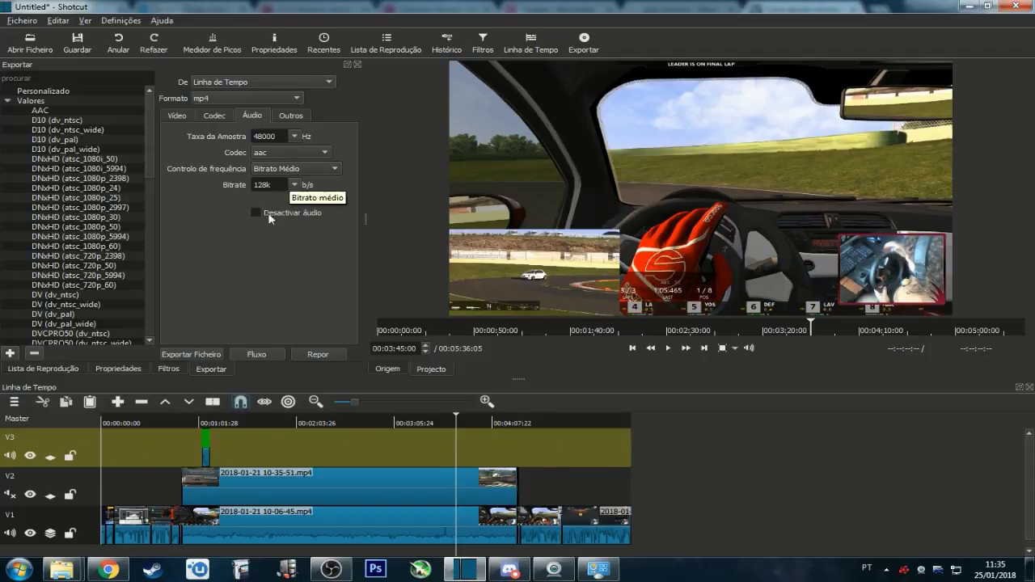
Recheck the export's video, codec, audio and other settings before rendering.
{"action": "left_click", "coordinate": [281, 115]}
{"action": "left_click", "coordinate": [220, 116]}
{"action": "left_click", "coordinate": [189, 115]}
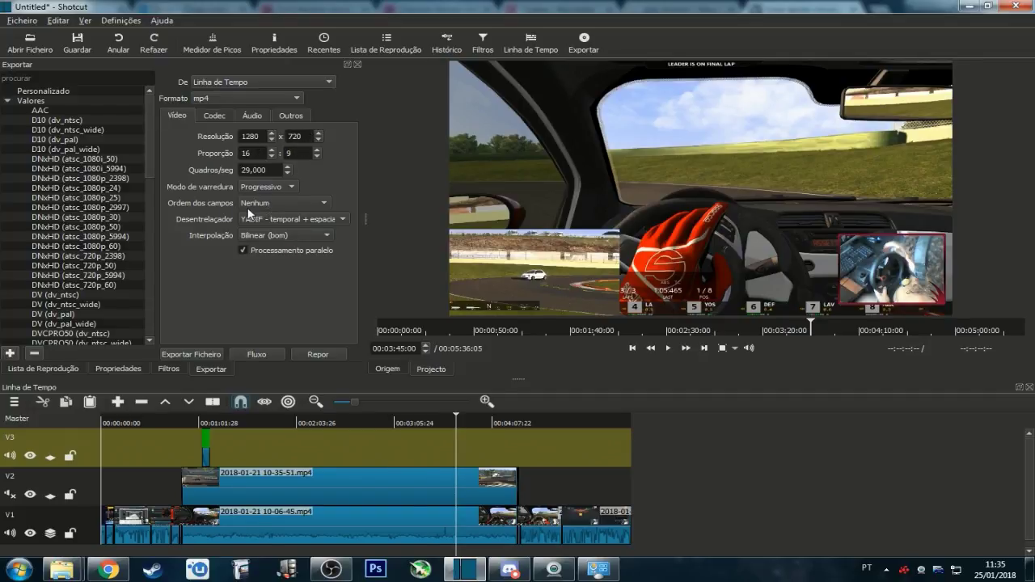
{"action": "left_click", "coordinate": [219, 116]}
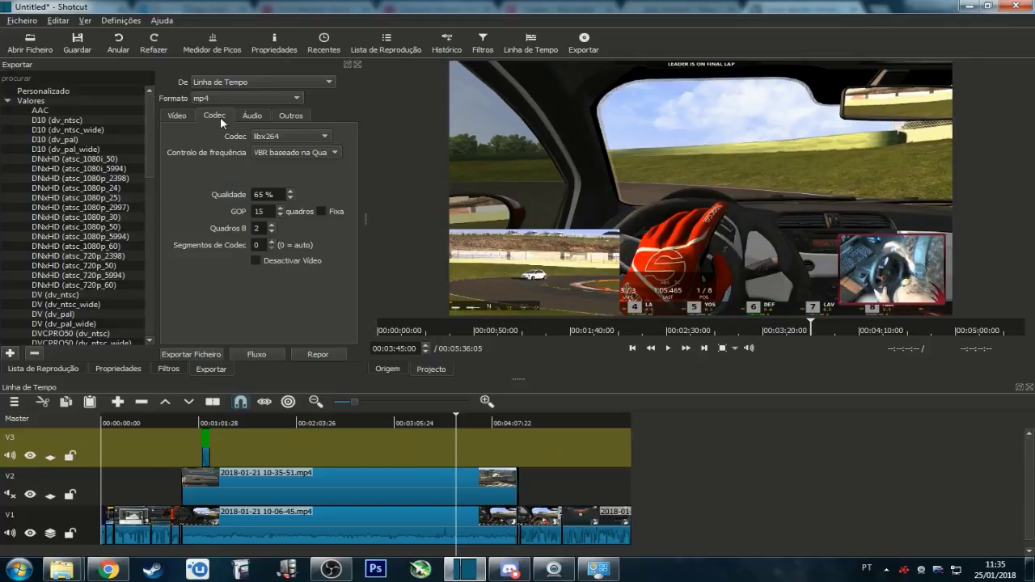
{"action": "left_click", "coordinate": [257, 114]}
{"action": "left_click", "coordinate": [231, 117]}
Export the timeline to the desktop (Área de Trabalho) as "Asseto Corsa 2.mp4".
{"action": "left_click", "coordinate": [194, 355]}
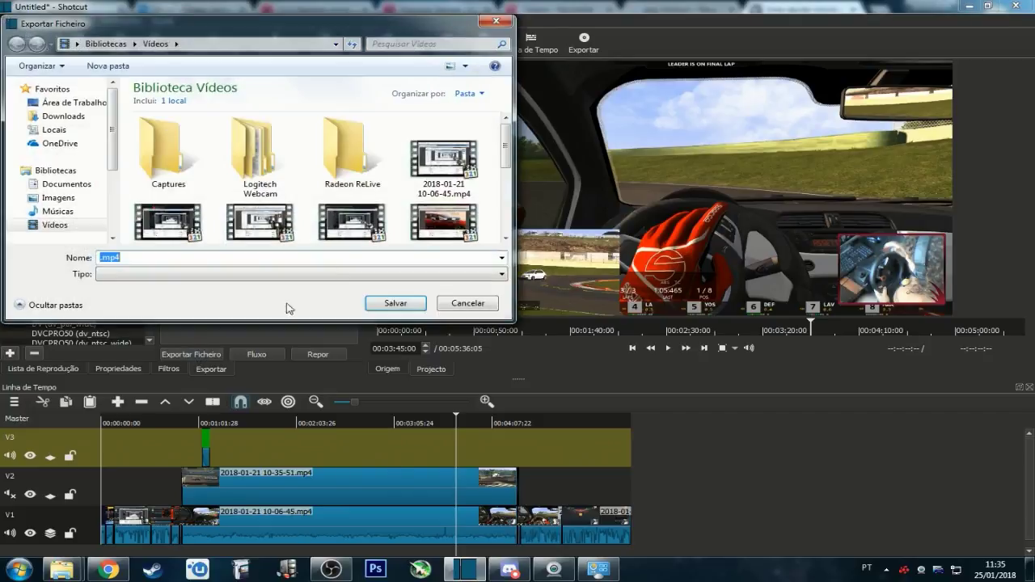
{"action": "left_click", "coordinate": [63, 103]}
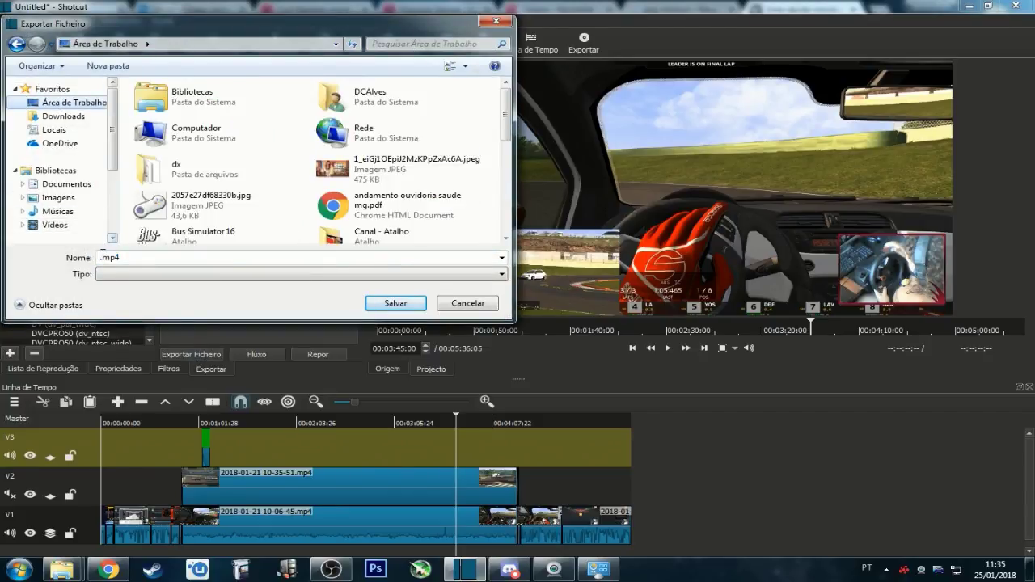
{"action": "left_click", "coordinate": [145, 275]}
{"action": "left_click", "coordinate": [105, 257]}
{"action": "left_click_drag", "start_coordinate": [104, 257], "coordinate": [142, 258]}
{"action": "left_click", "coordinate": [112, 259]}
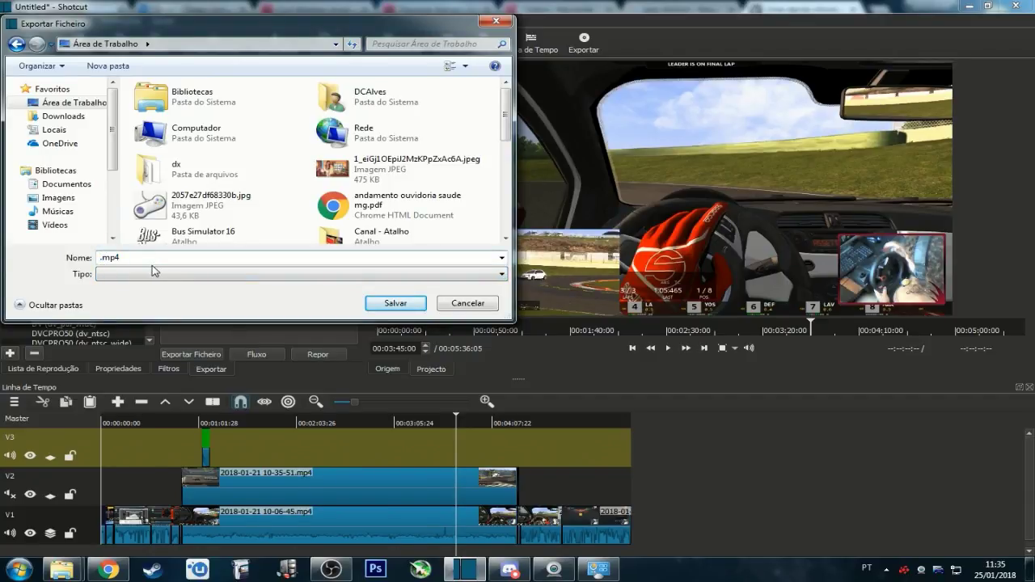
{"action": "type", "text": "Asseto Corsa 2"}
{"action": "left_click", "coordinate": [394, 304]}
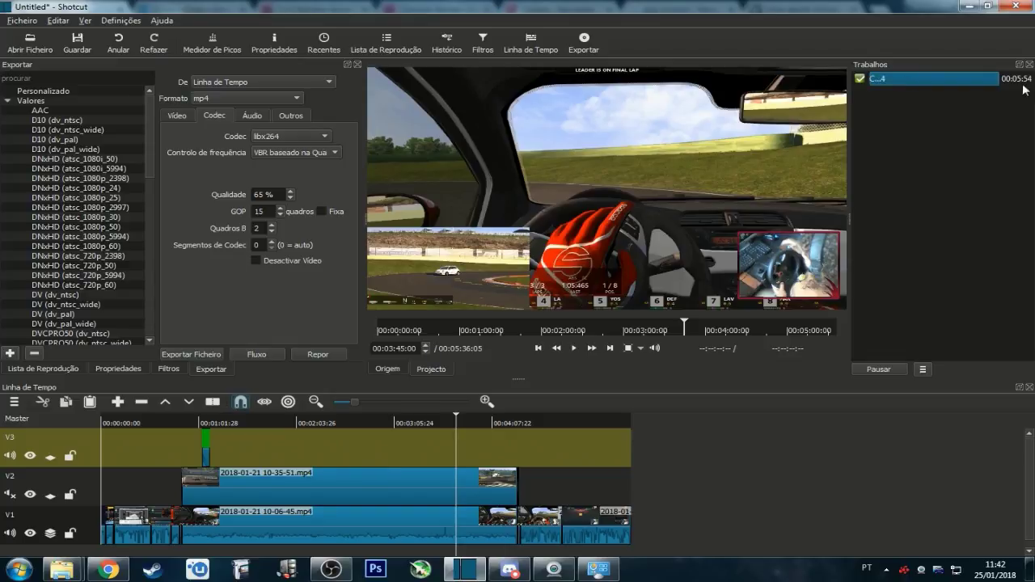
Play the exported Asseto Corsa 2.mp4 from the desktop and skip through its opening part to check the edit.
{"action": "left_click", "coordinate": [1029, 570]}
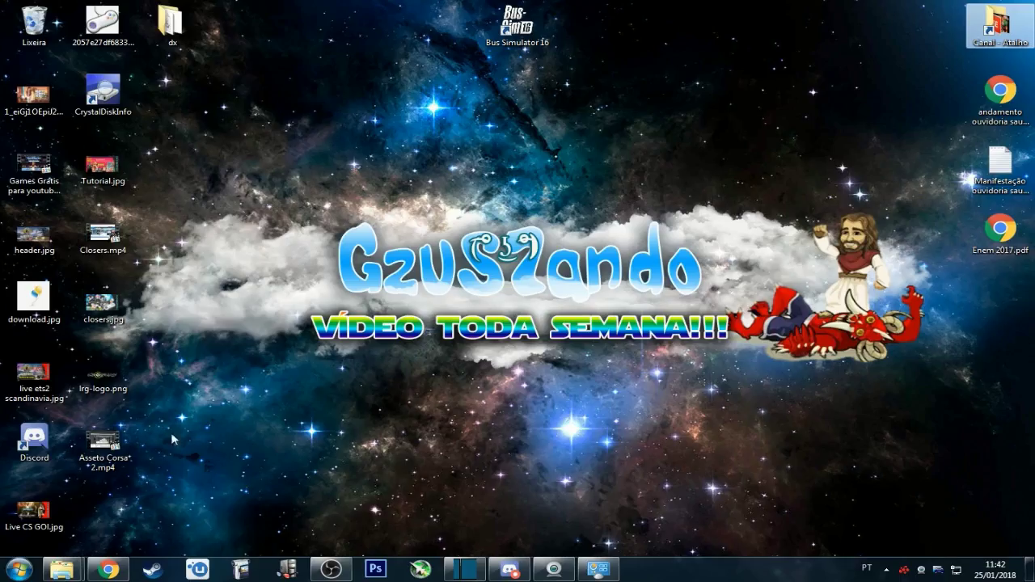
{"action": "double_click", "coordinate": [102, 443]}
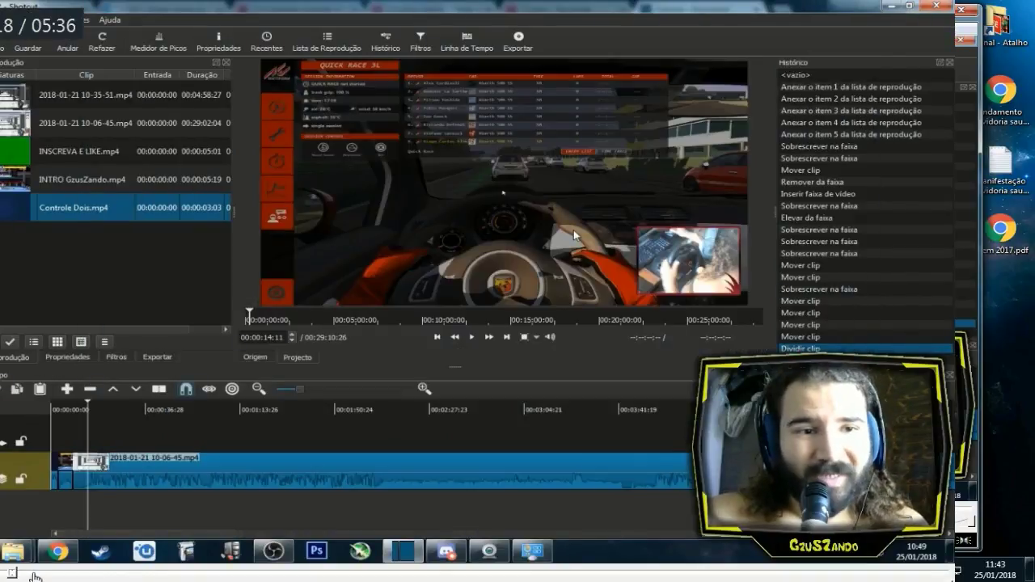
{"action": "left_click_drag", "start_coordinate": [71, 576], "coordinate": [92, 572]}
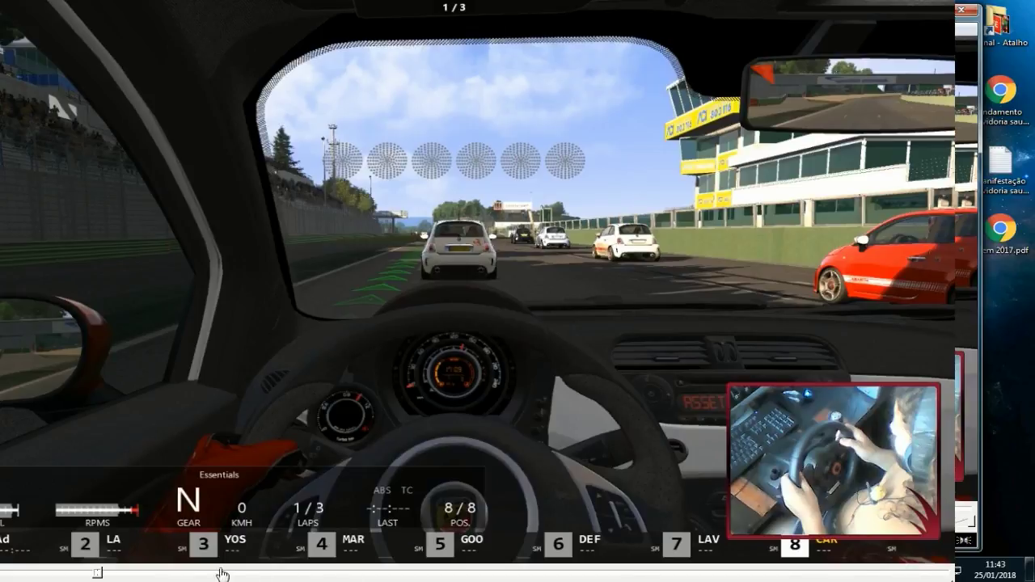
{"action": "mouse_move", "coordinate": [120, 574]}
{"action": "left_mouse_down"}
{"action": "mouse_move", "coordinate": [95, 569]}
{"action": "mouse_move", "coordinate": [106, 572]}
{"action": "left_mouse_up"}
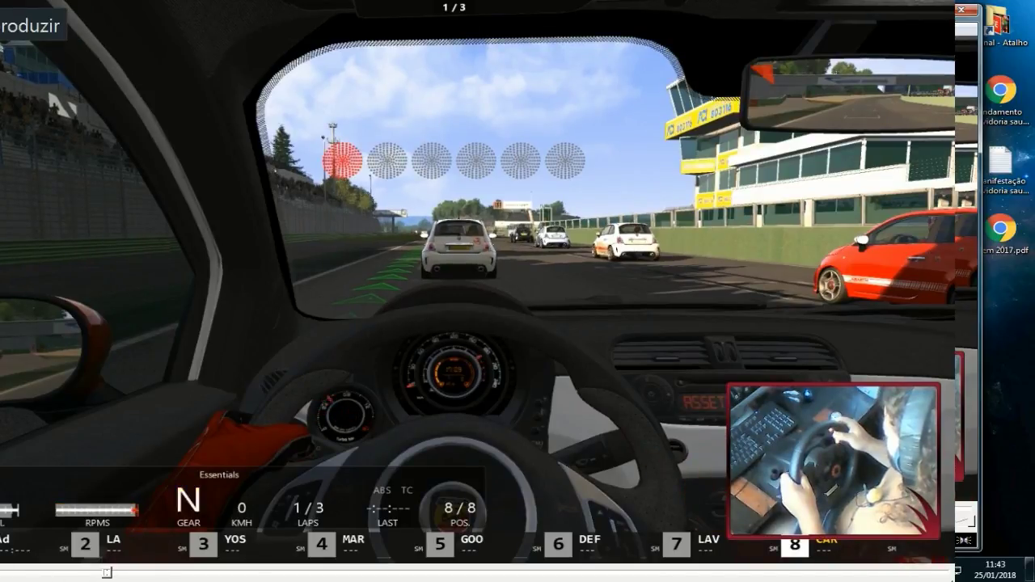